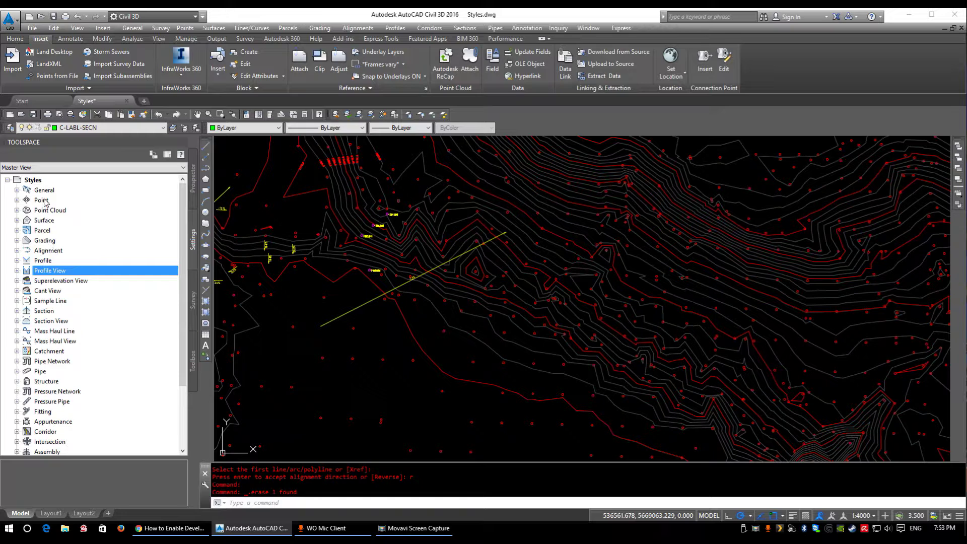
Step: Delete the short yellow alignment line and the two surface elevation labels closest to it
click(50, 220)
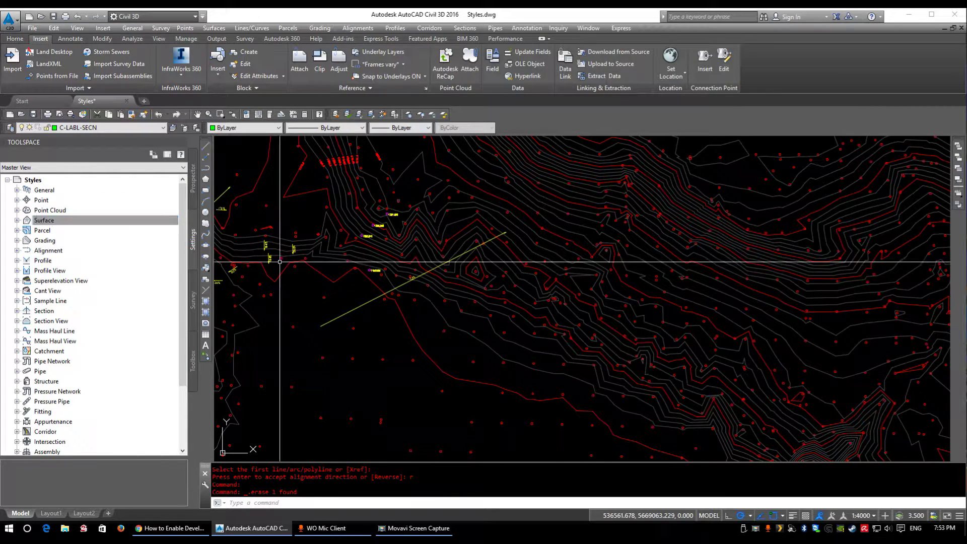
click(377, 270)
click(364, 235)
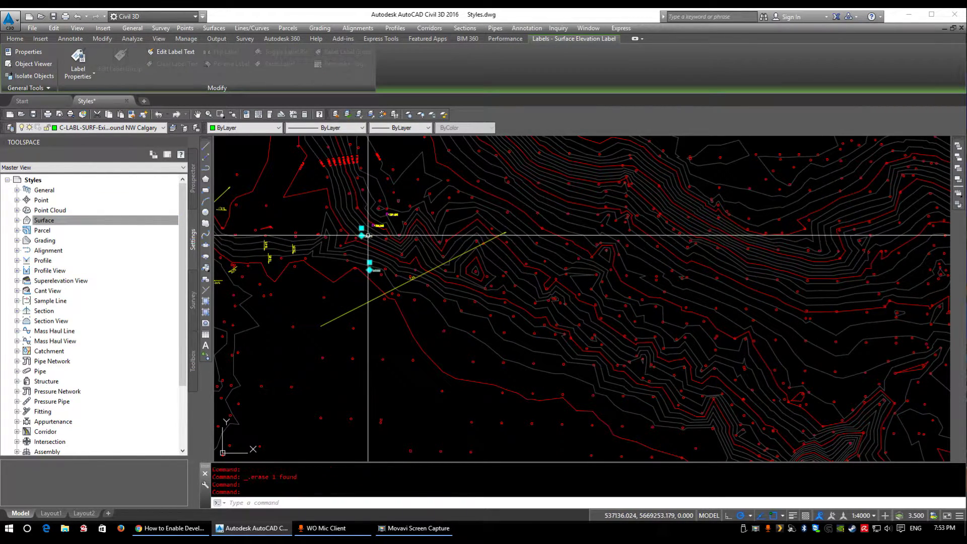
click(361, 300)
click(348, 308)
key(Delete)
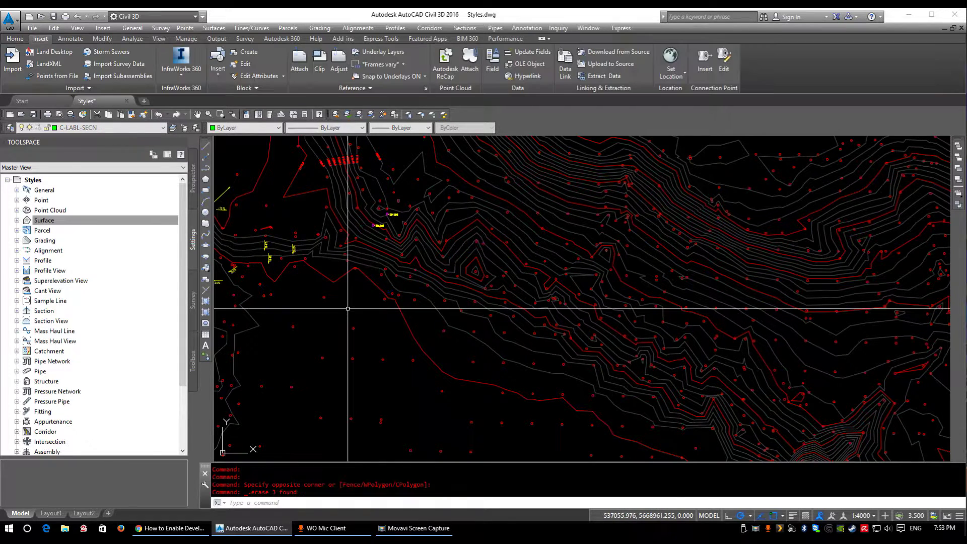
Step: Draw a straight polyline running diagonally up across the surface contours, east of the remaining elevation labels
key(Return)
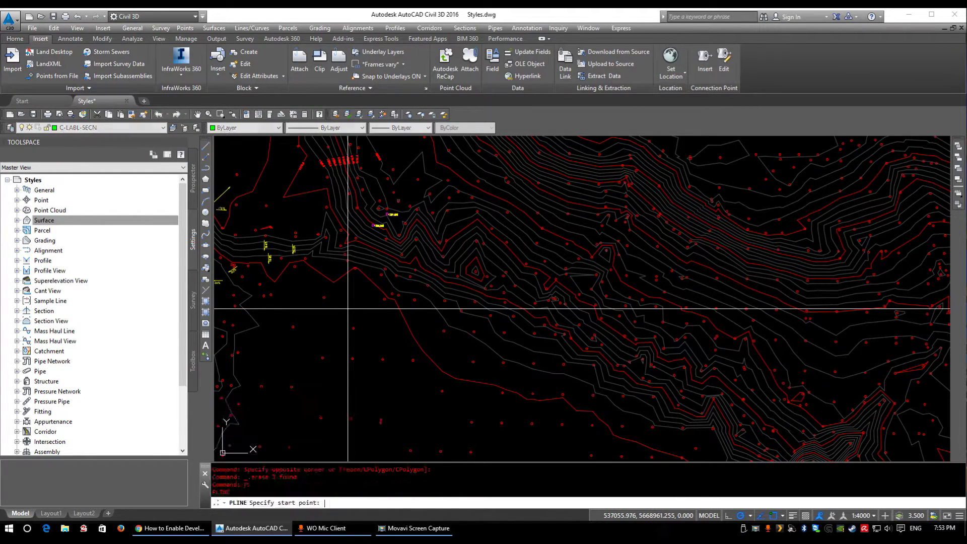
click(541, 415)
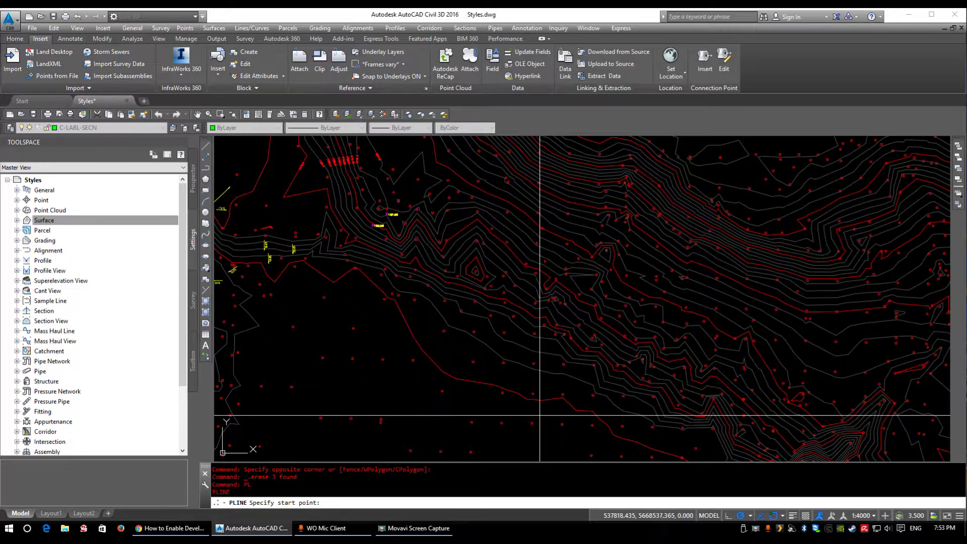
click(730, 185)
key(Return)
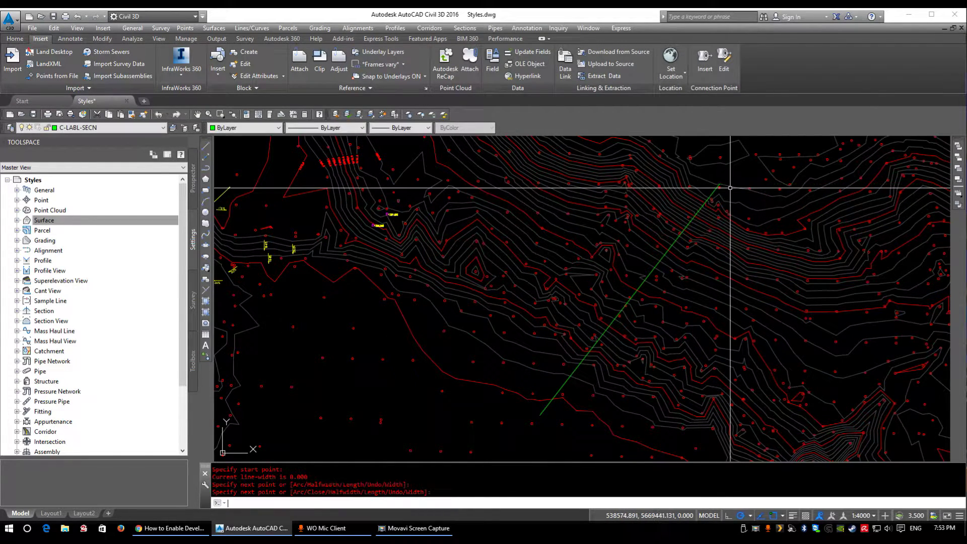
middle_drag(730, 188, 683, 208)
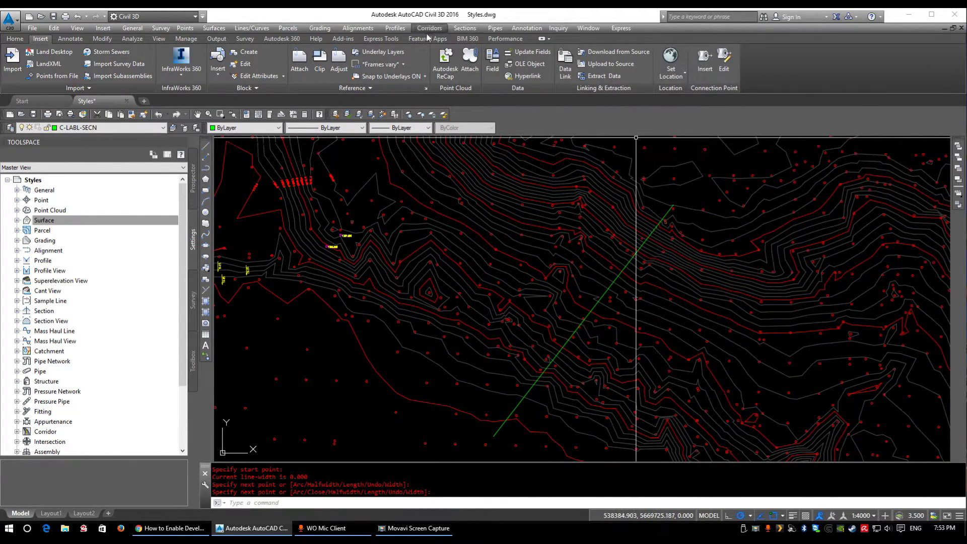
Step: Start creating an alignment from the new polyline with its direction reversed, and name it Main Road
click(359, 28)
click(396, 51)
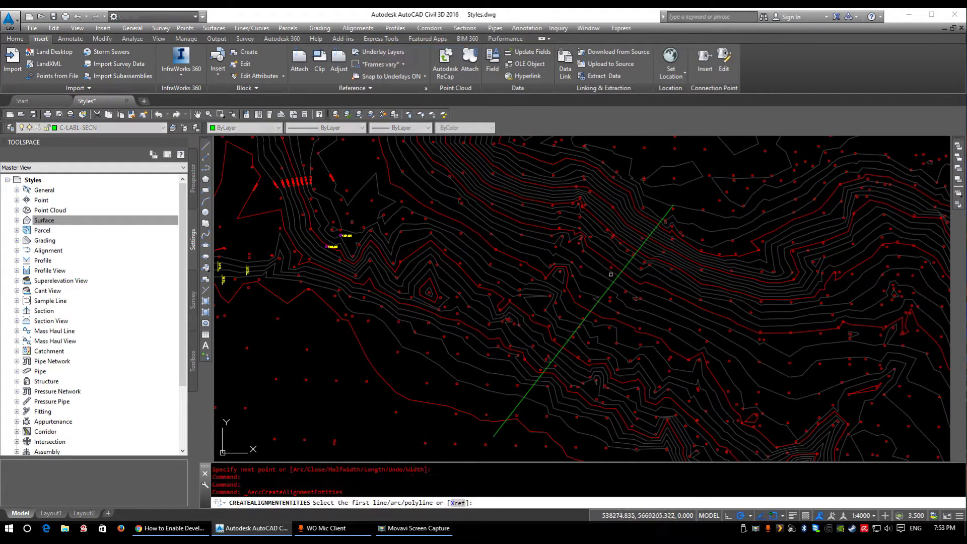
click(615, 280)
key(Return)
key(Return)
triple_click(679, 187)
text(Main Road)
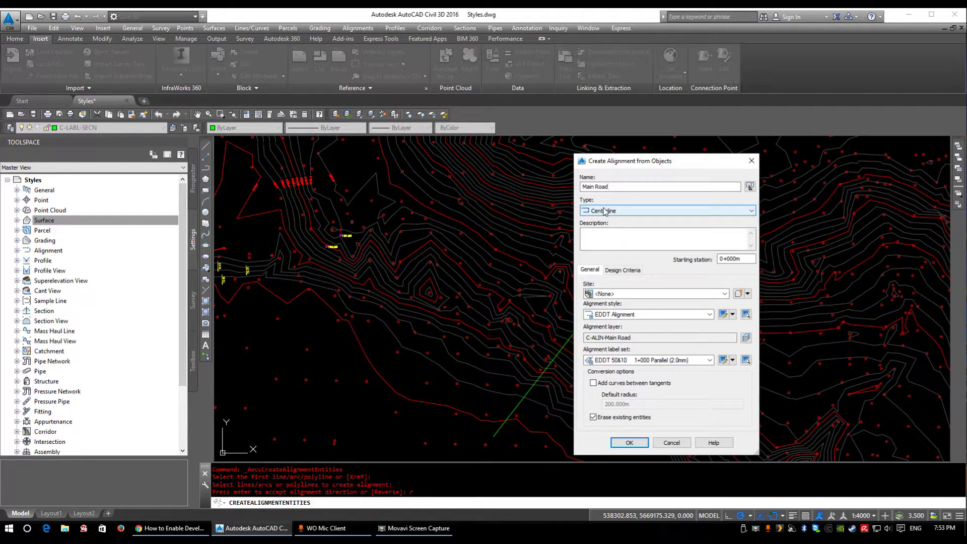
Step: Set the alignment's site to <None> and its style to EDDT Alignment
click(620, 294)
click(620, 302)
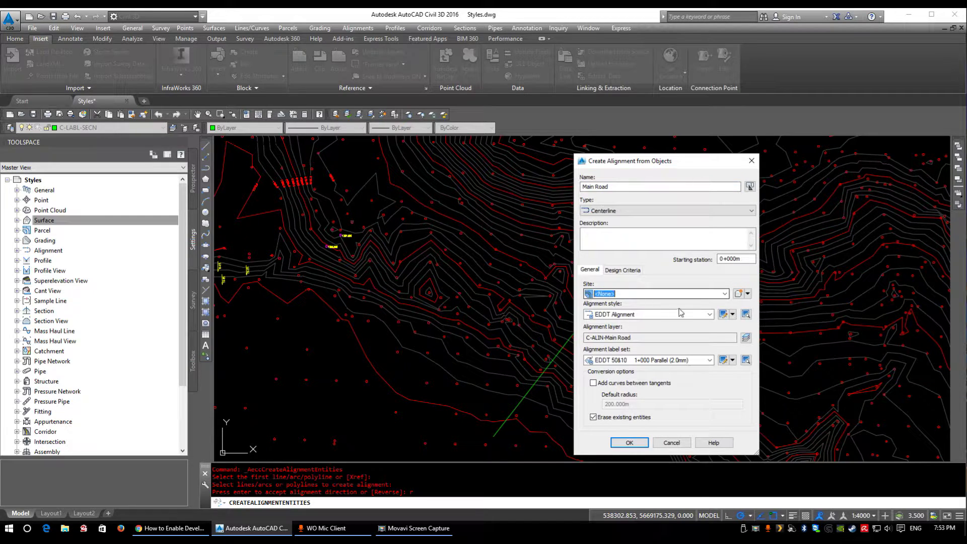
click(625, 316)
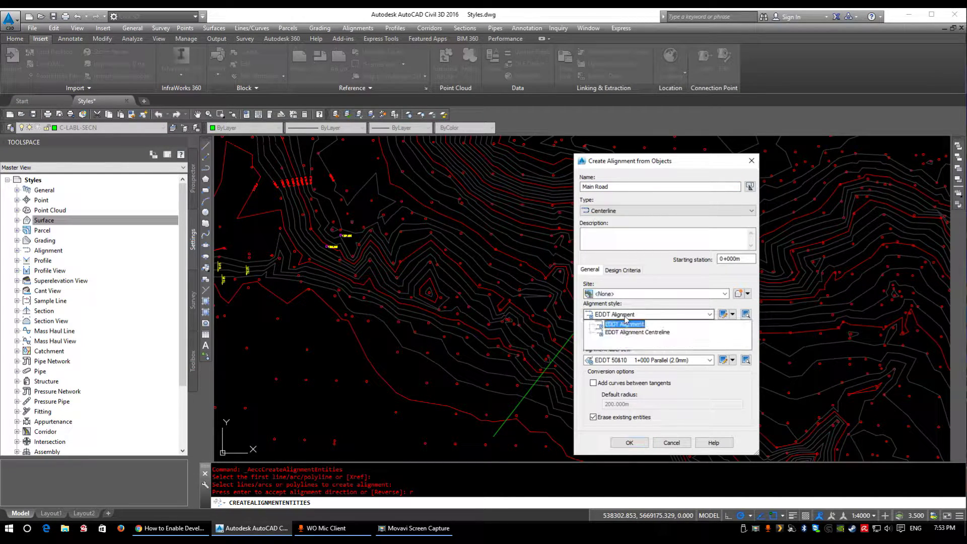
click(624, 324)
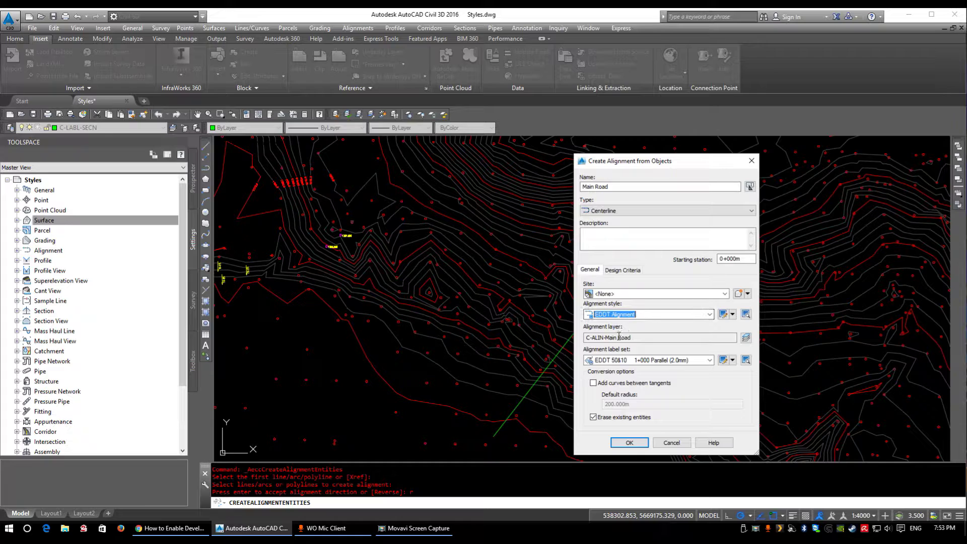
drag(586, 339, 638, 336)
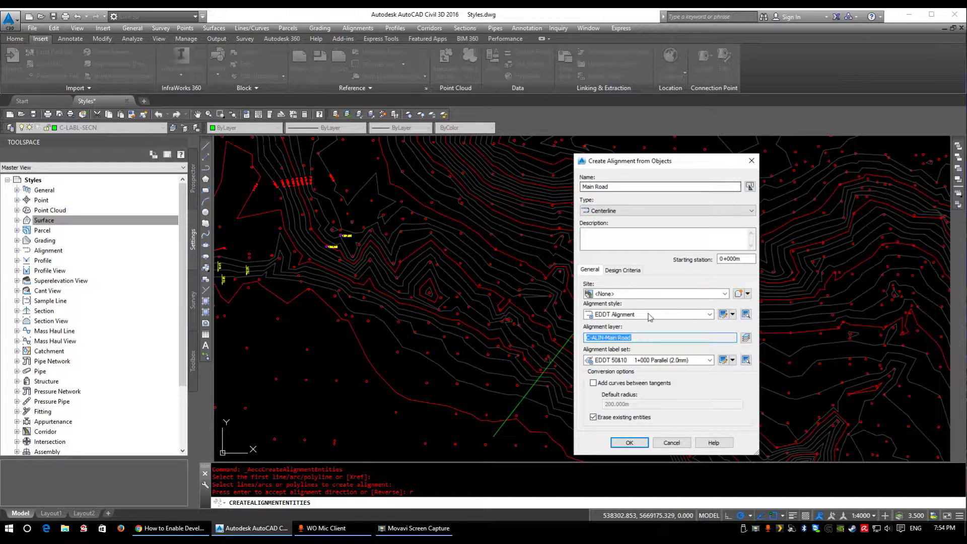
Step: Choose the label set EDDT 100&20 1+000 Perpindicular (2.5mm) and create the alignment
click(610, 361)
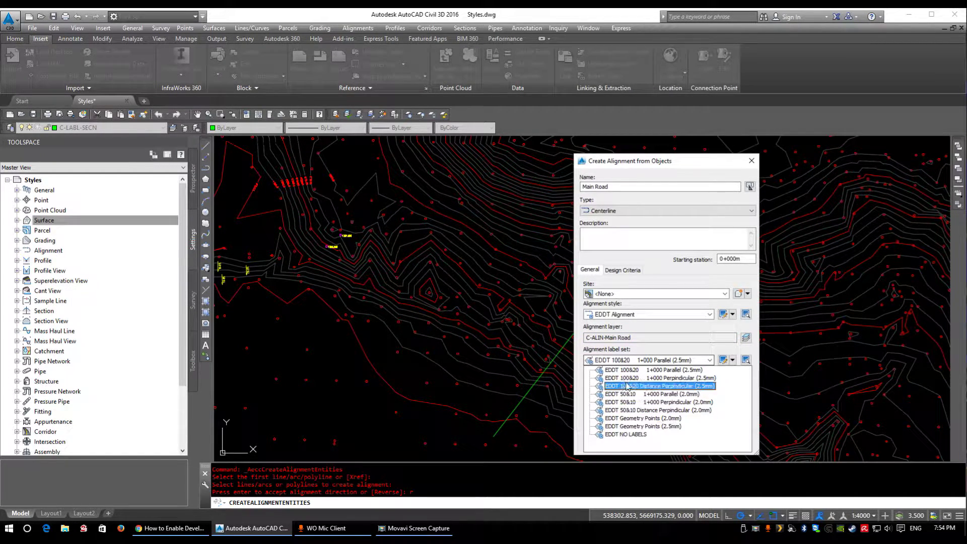
click(650, 394)
key(alt+Down)
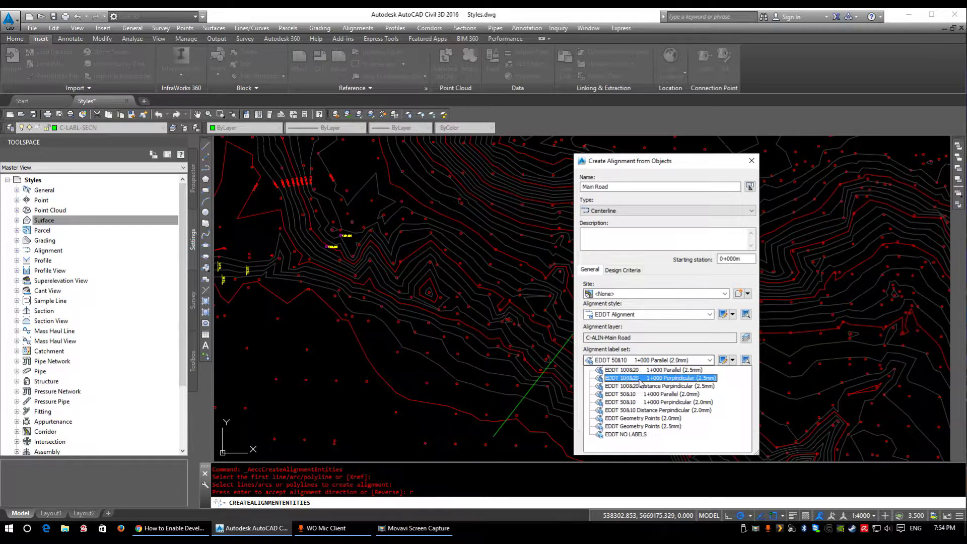
click(642, 379)
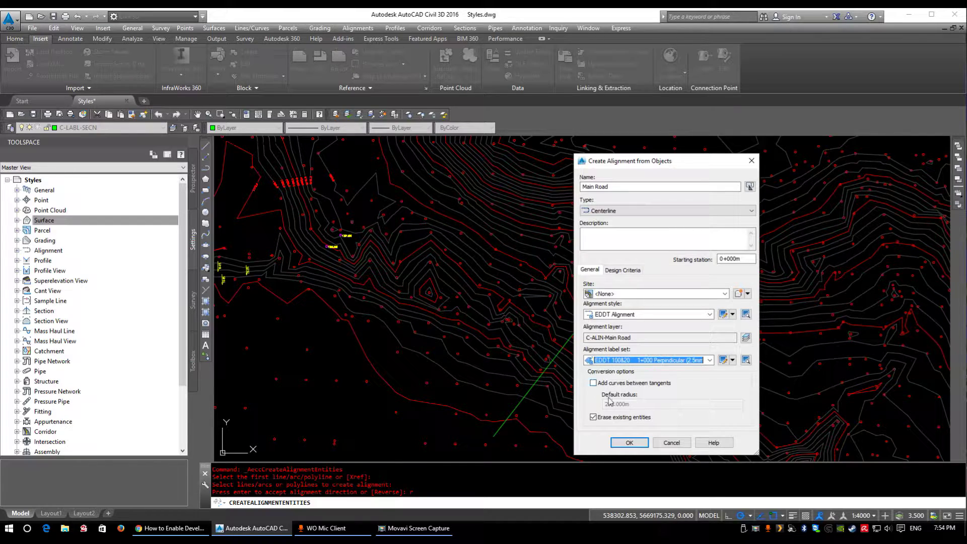
click(629, 443)
click(485, 305)
scroll(485, 305, up, 1)
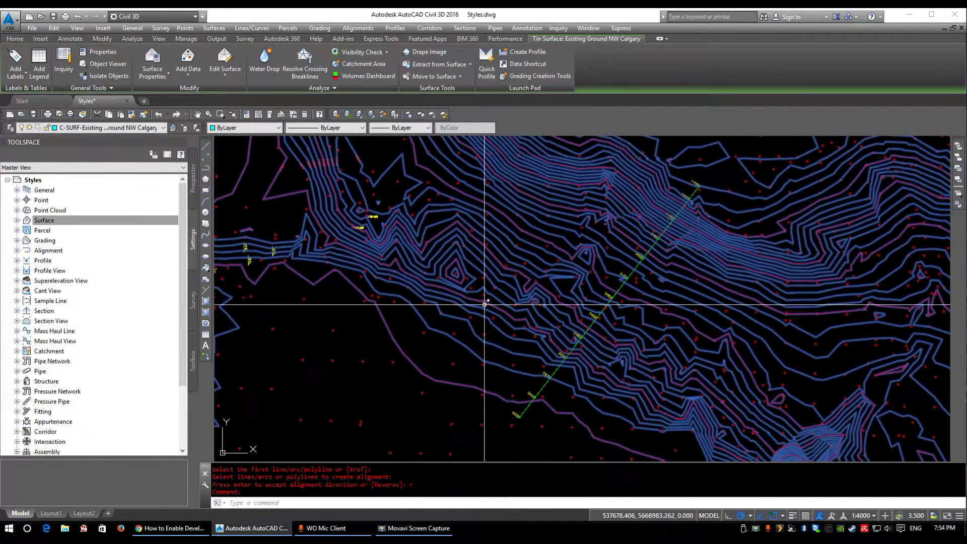
key(Escape)
Step: Examine the station labels and tick marks along the Main Road alignment from its start to its end
middle_drag(389, 382, 397, 330)
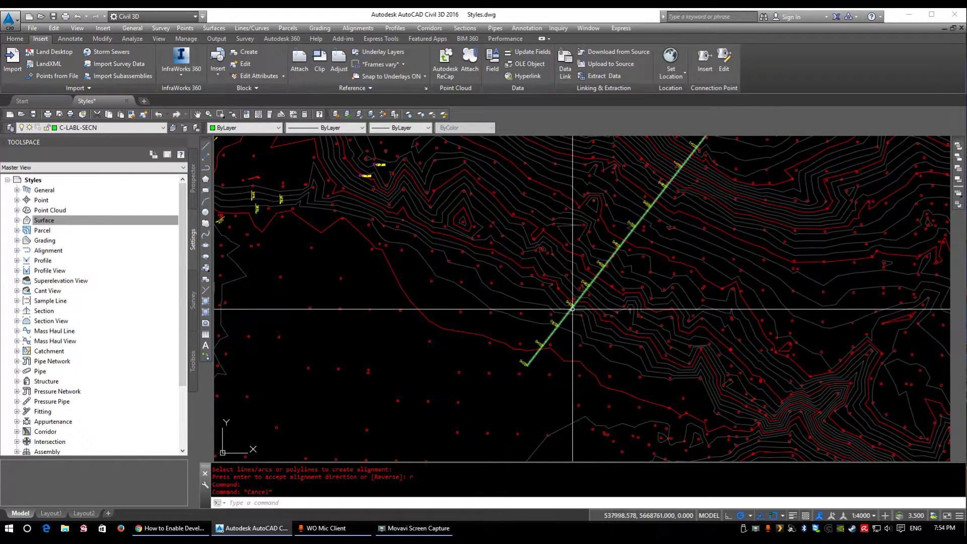
scroll(560, 375, up, 4)
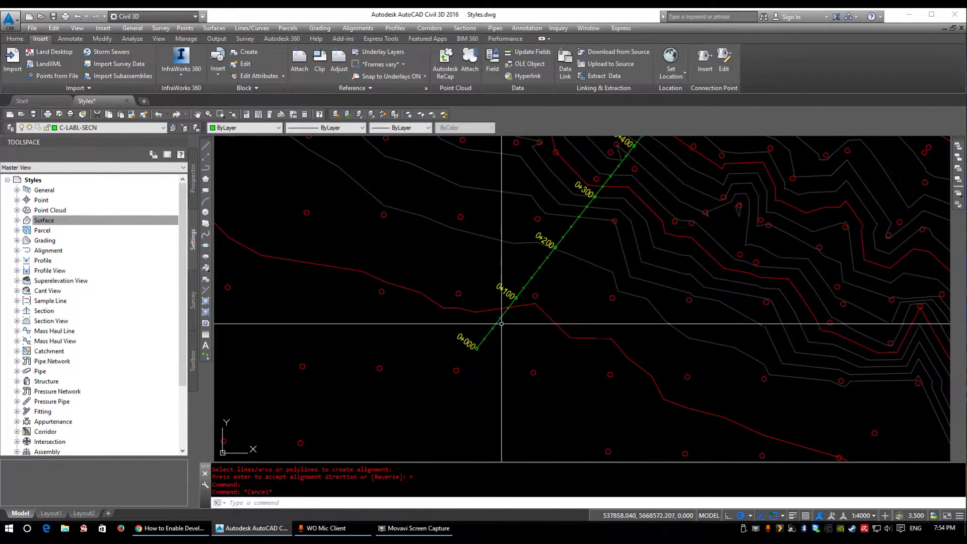
scroll(496, 322, up, 4)
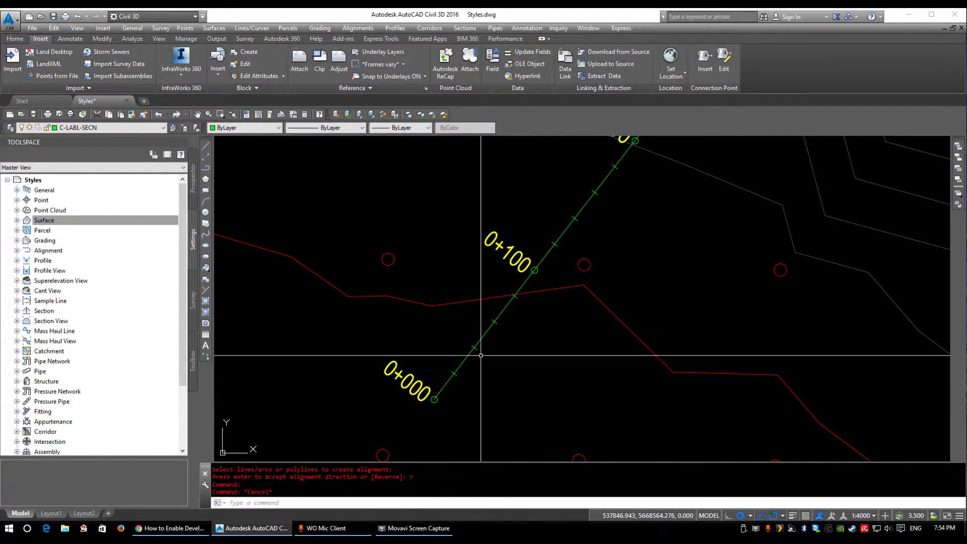
scroll(524, 259, up, 4)
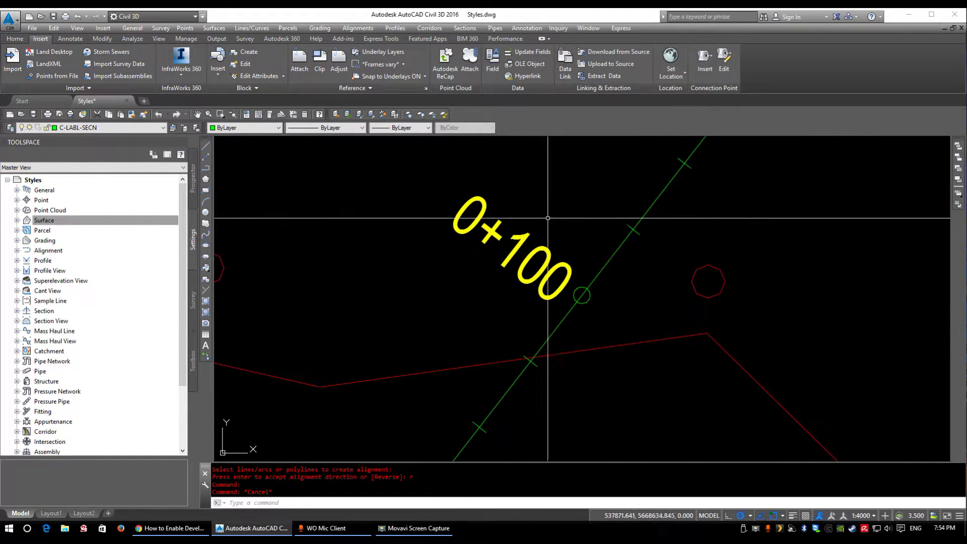
scroll(582, 302, down, 6)
scroll(527, 250, up, 6)
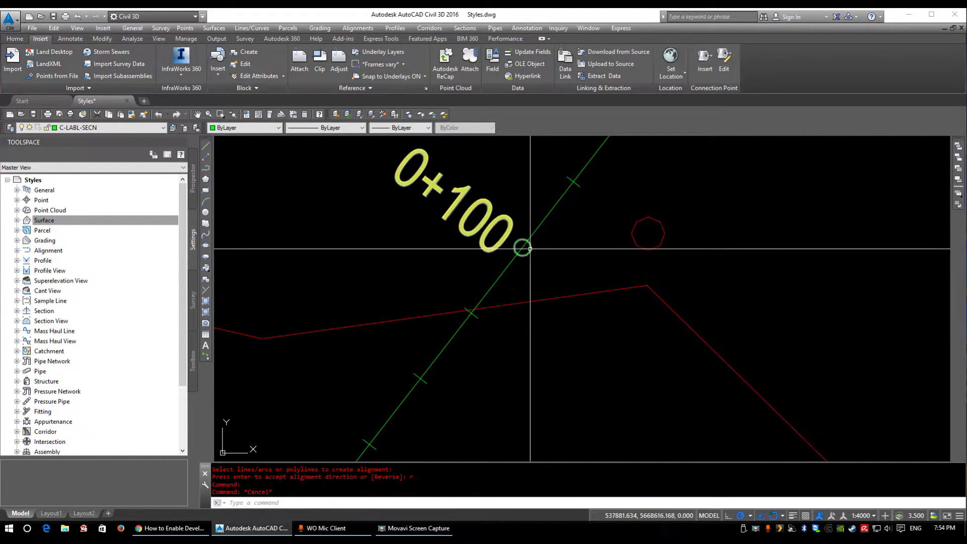
click(527, 248)
middle_drag(559, 272, 576, 348)
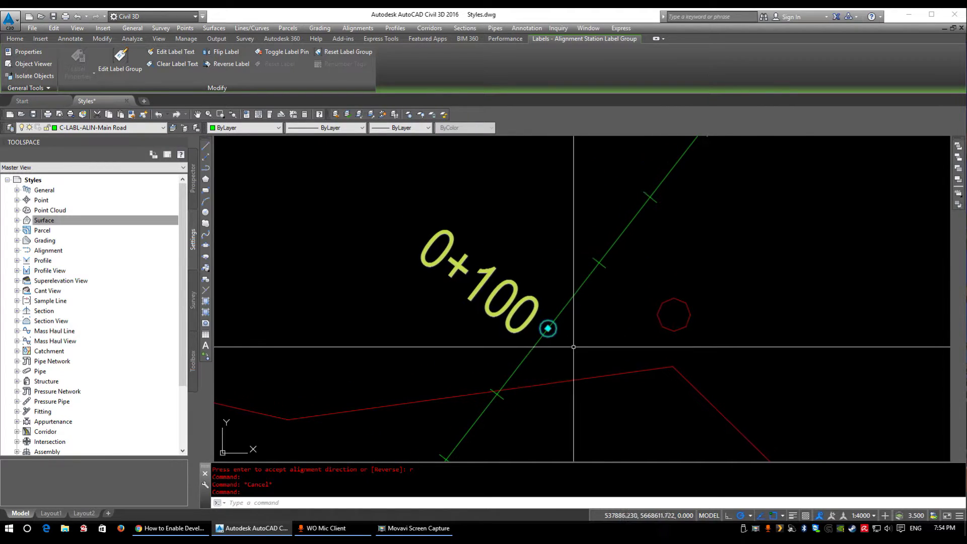
scroll(576, 349, down, 8)
key(Escape)
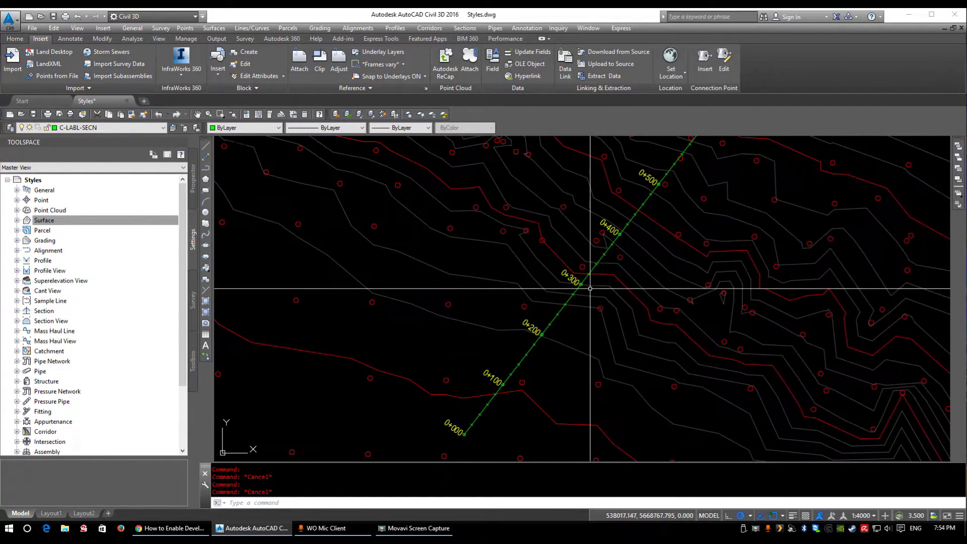
scroll(590, 288, up, 2)
middle_drag(630, 289, 632, 208)
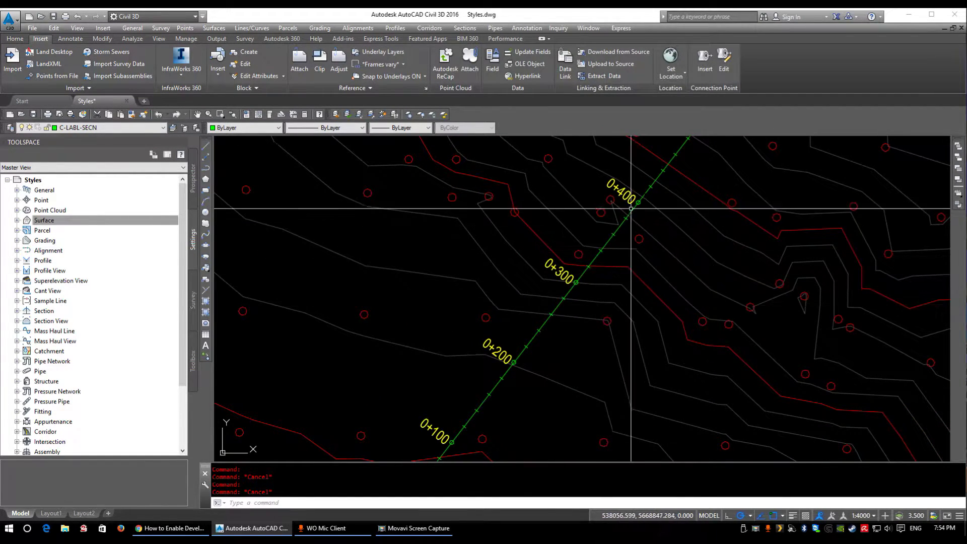
scroll(561, 303, down, 4)
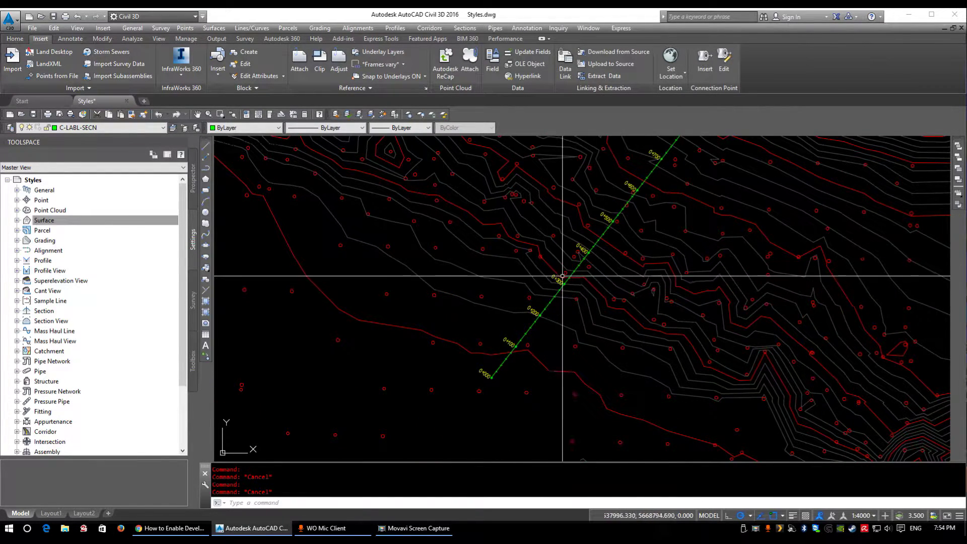
middle_drag(697, 232, 558, 362)
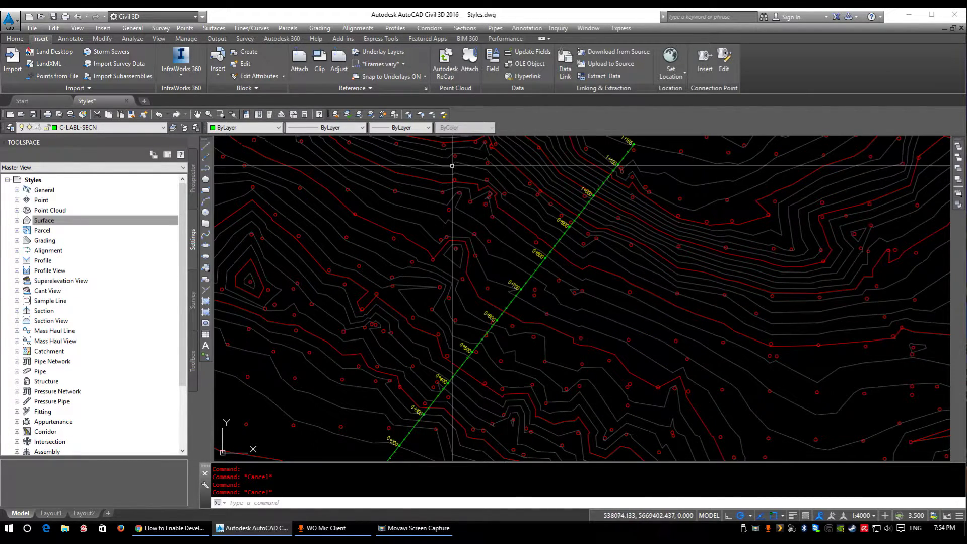
middle_drag(385, 285, 435, 252)
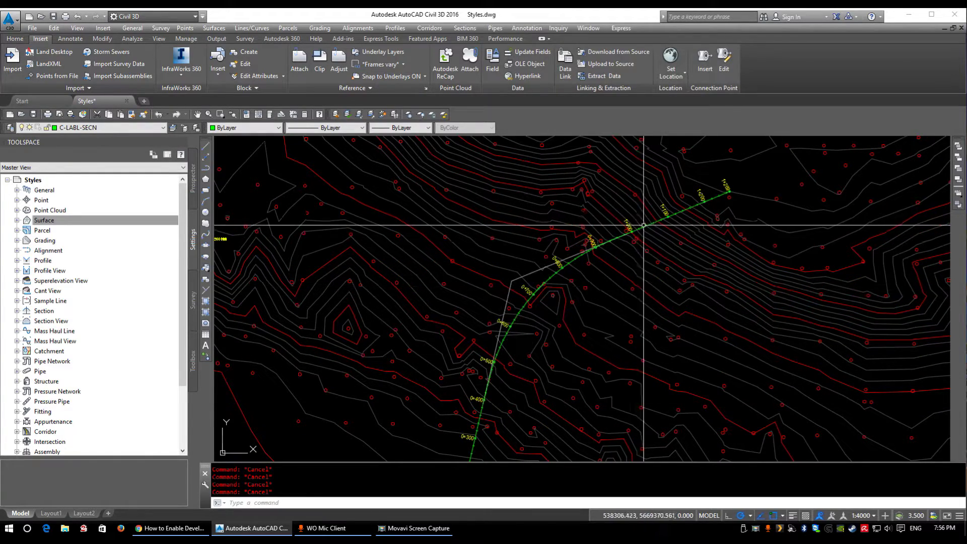
Step: Open the style of the curved Main Road alignment for editing
middle_drag(506, 328, 517, 277)
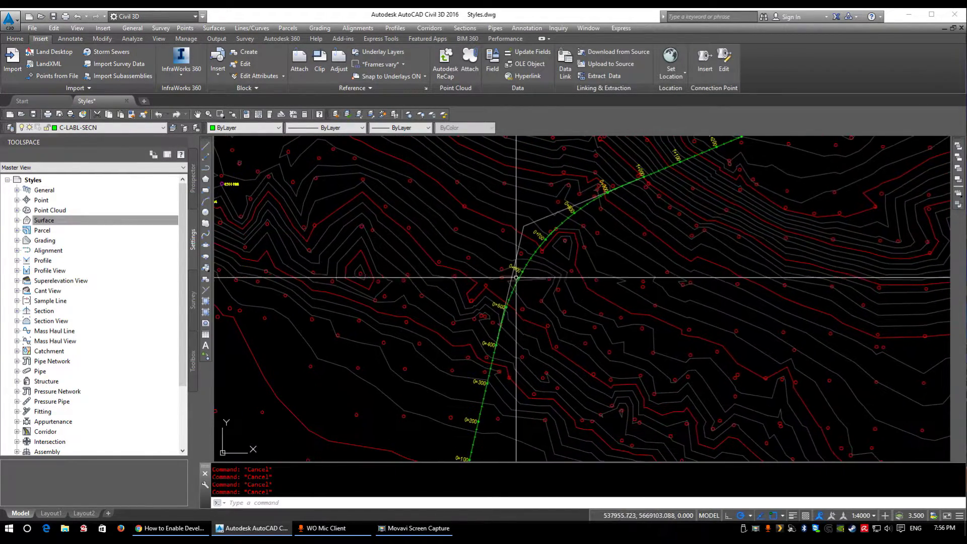
scroll(517, 278, up, 8)
click(518, 277)
scroll(524, 265, down, 6)
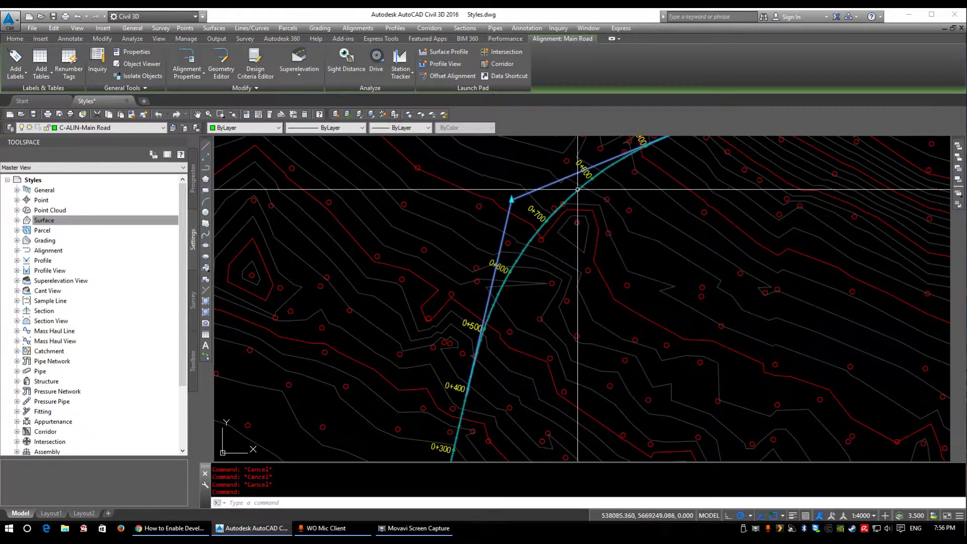
right_click(559, 246)
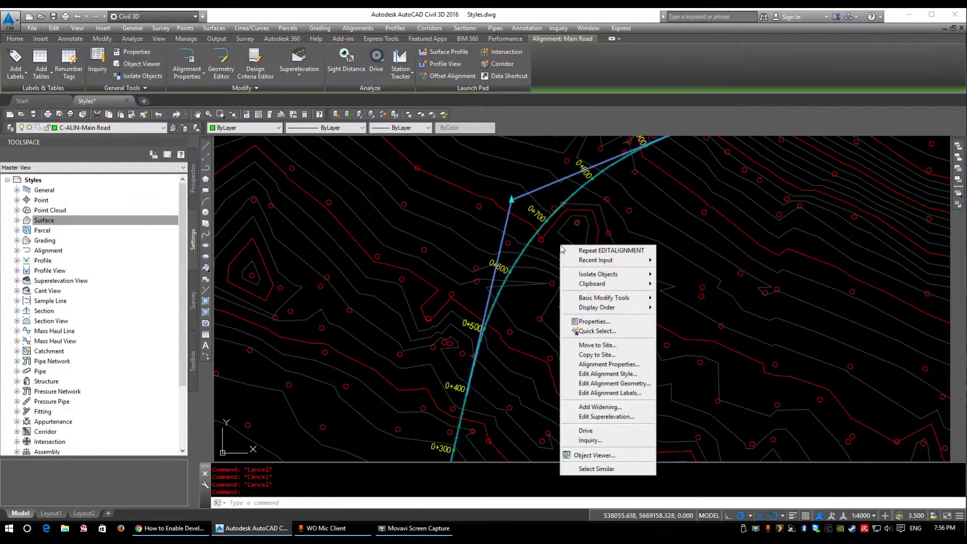
click(608, 375)
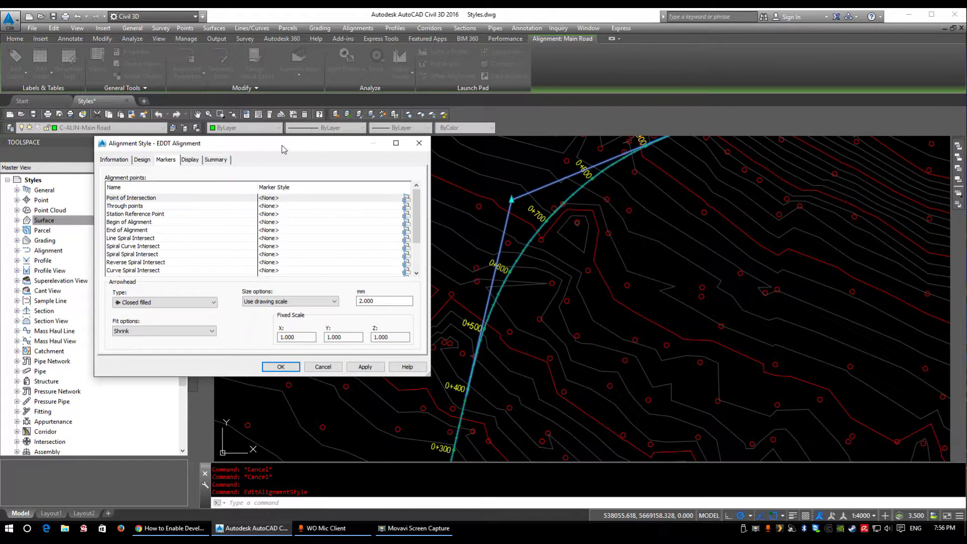
Step: Examine the general information, grip edit behavior and alignment point markers defined in the EDDT Alignment style
drag(283, 151, 275, 128)
click(107, 138)
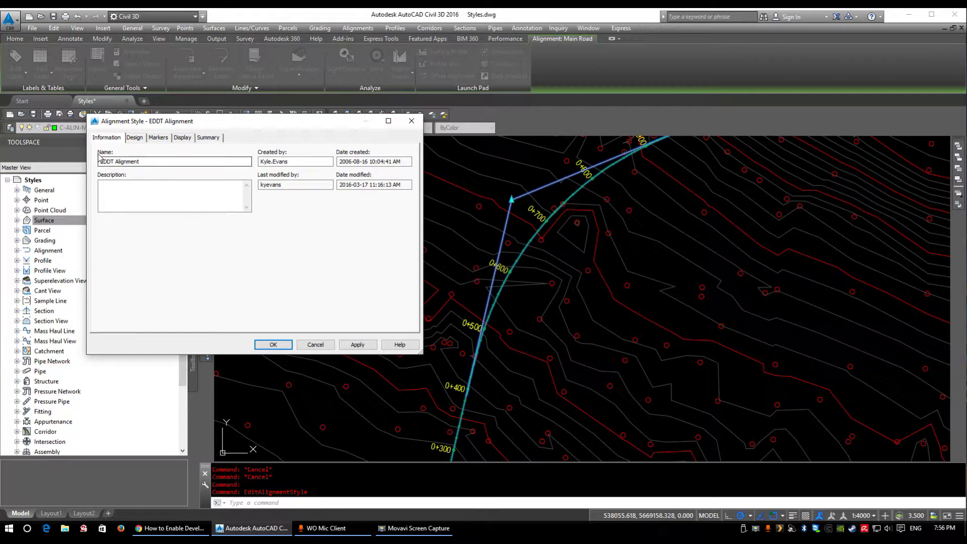
click(139, 144)
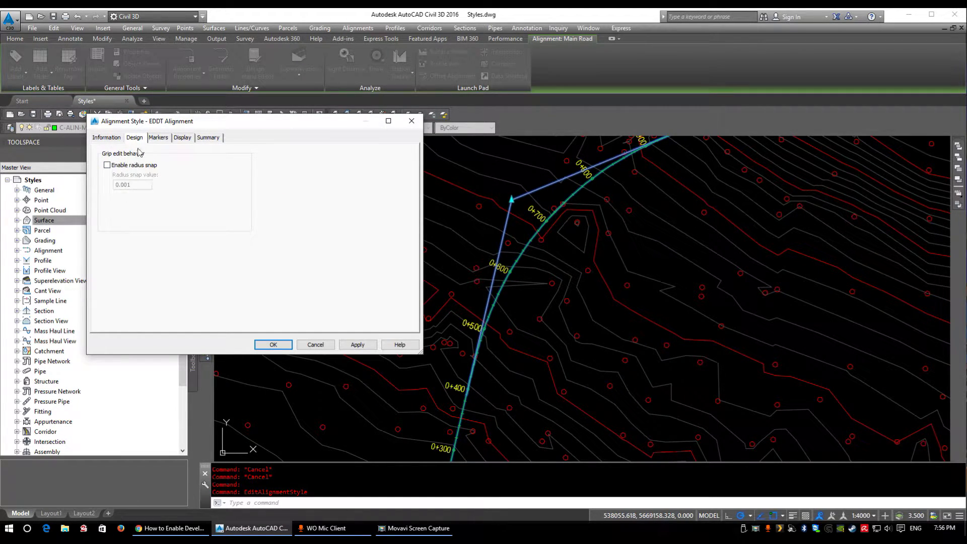
click(157, 141)
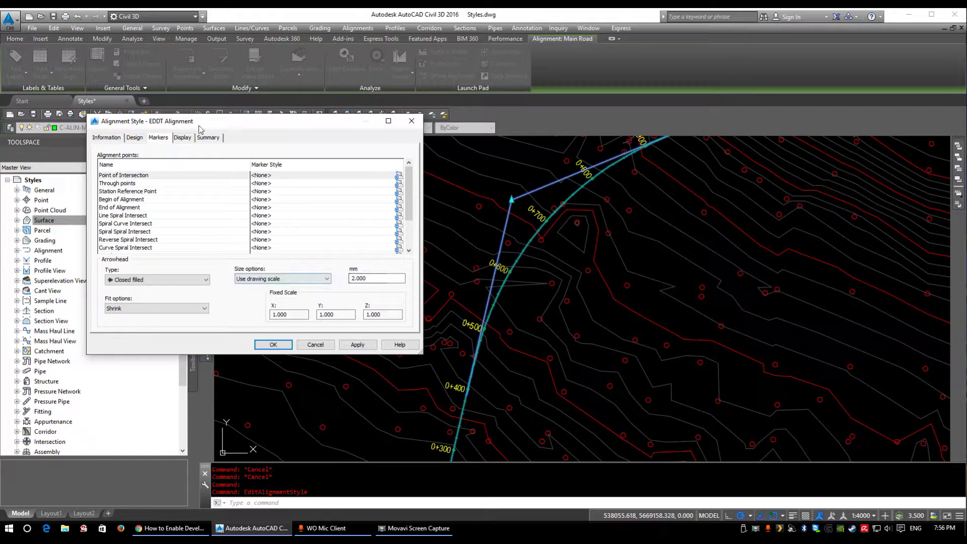
drag(411, 193, 409, 231)
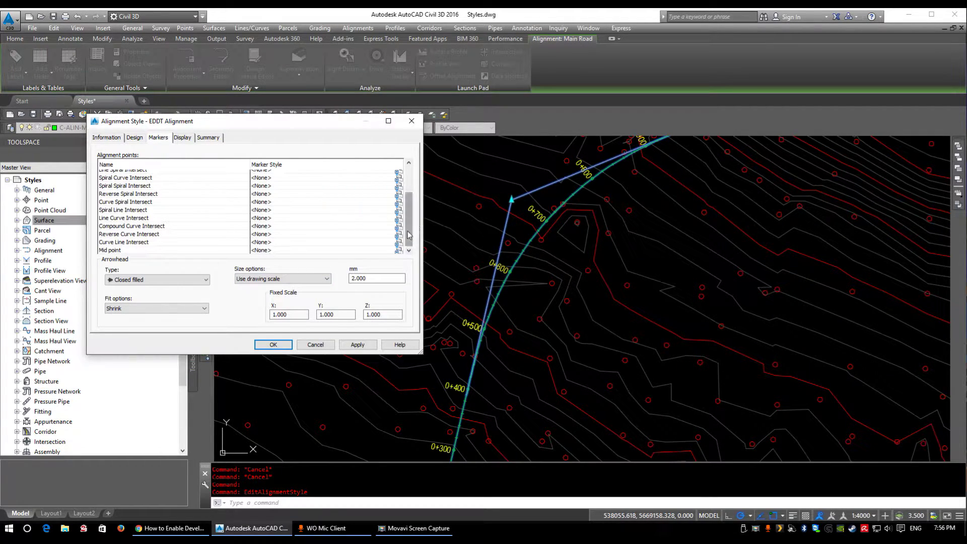
click(120, 210)
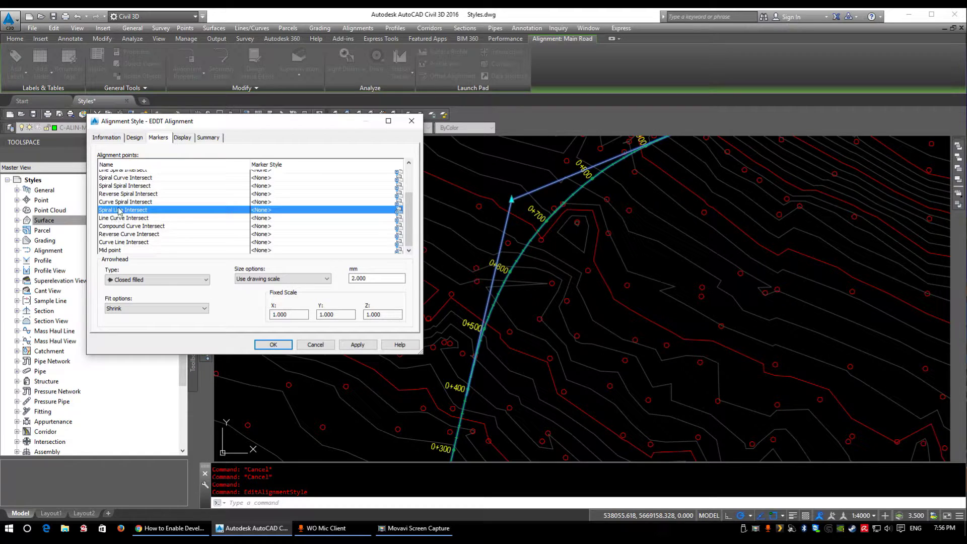
click(126, 179)
scroll(181, 214, up, 2)
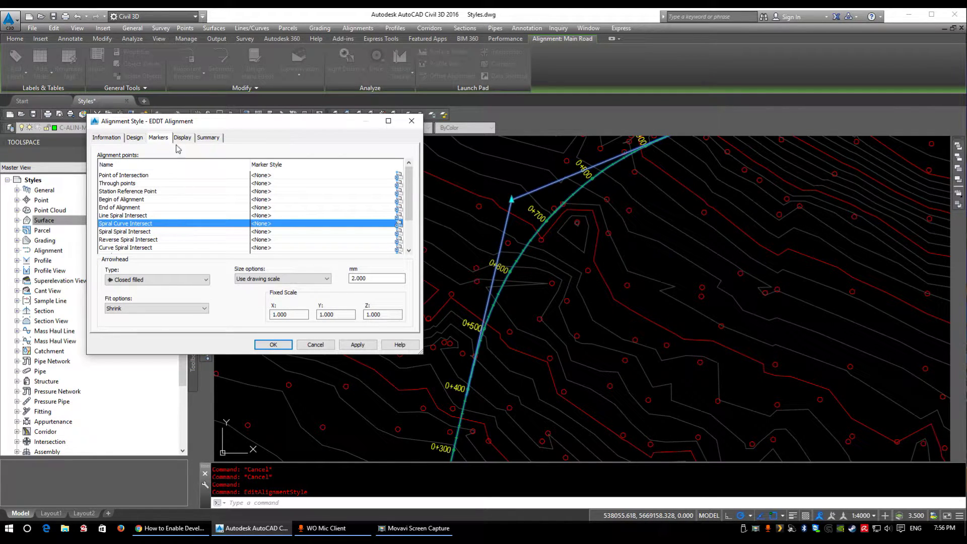
Step: Look through the marker styles available for the Station Reference Point without assigning one
click(349, 205)
click(308, 192)
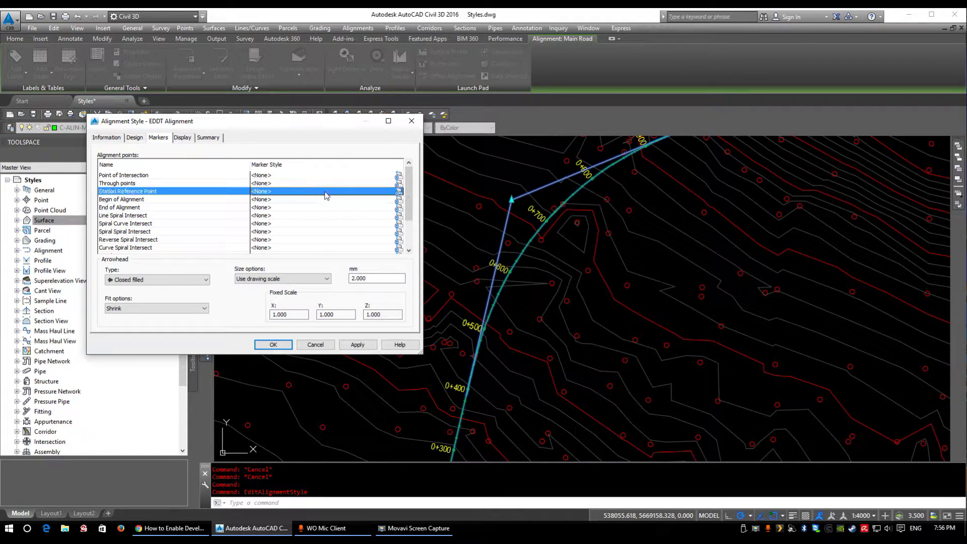
click(397, 192)
click(359, 184)
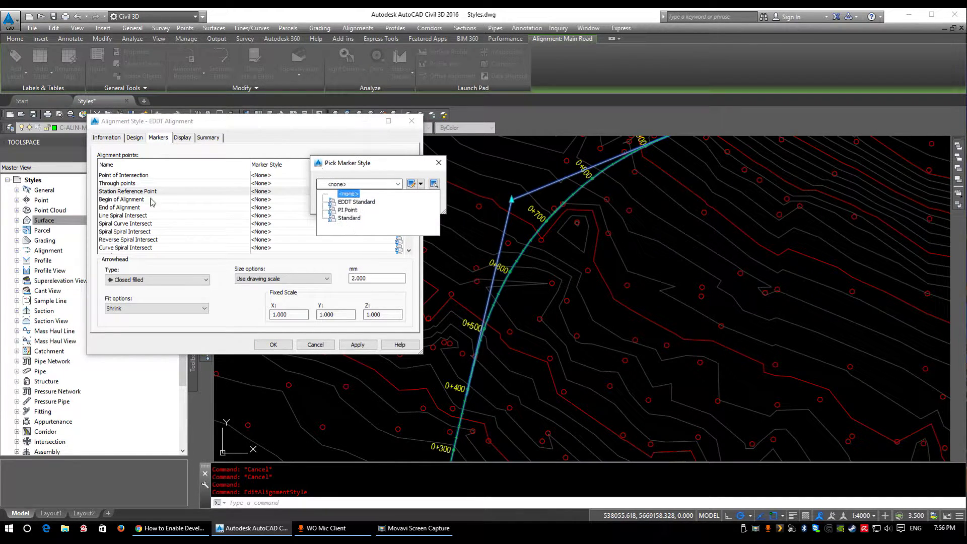
click(333, 180)
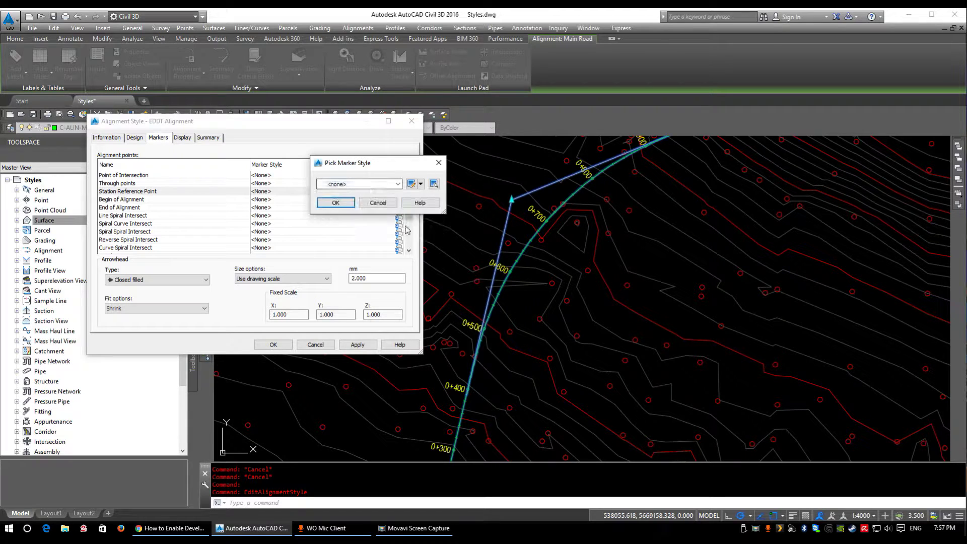
click(374, 203)
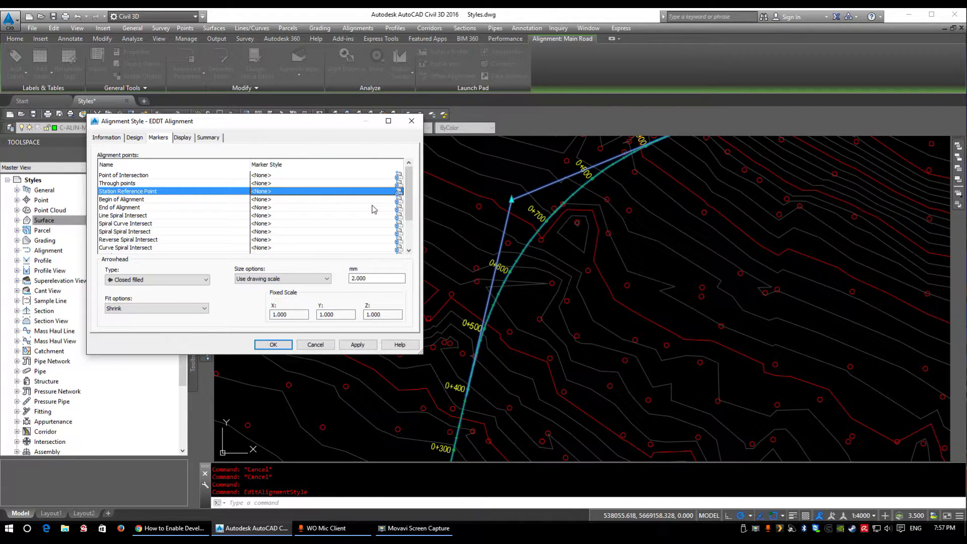
Step: Review the plan component display settings of the EDDT Alignment style and close the style without changes
click(184, 138)
mouse_move(270, 128)
mouse_down()
mouse_move(309, 97)
mouse_move(301, 95)
mouse_up()
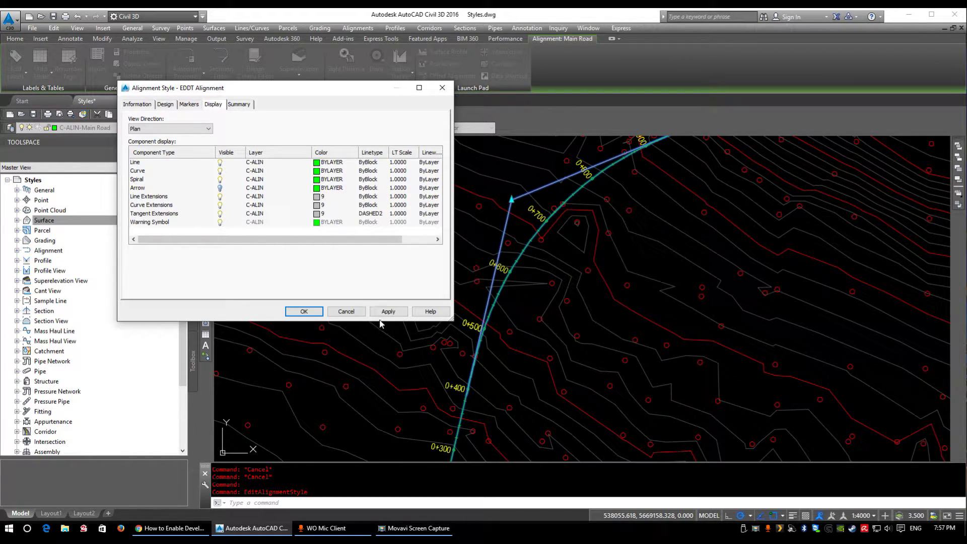
click(346, 312)
Step: Check which layers the Main Road alignment and its station labels are on
middle_drag(529, 254, 525, 266)
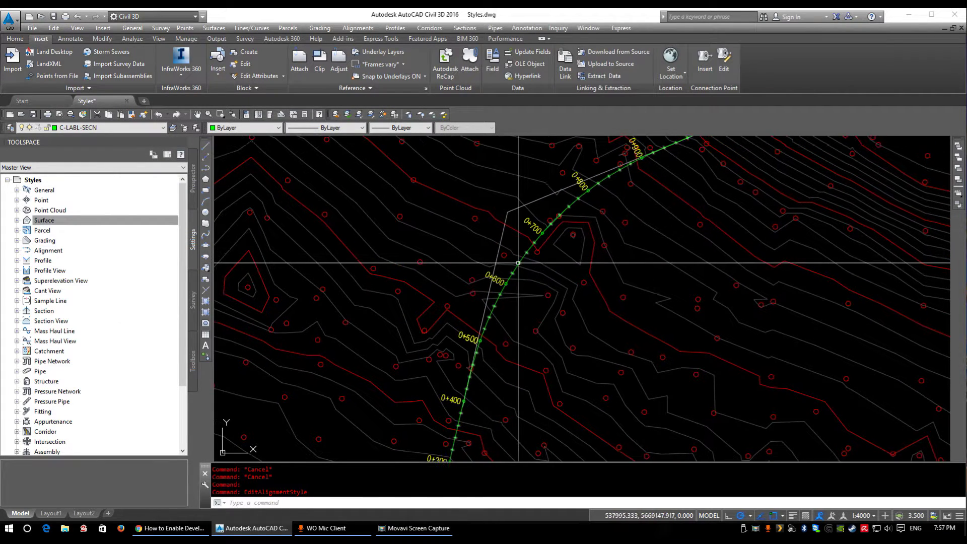
click(522, 262)
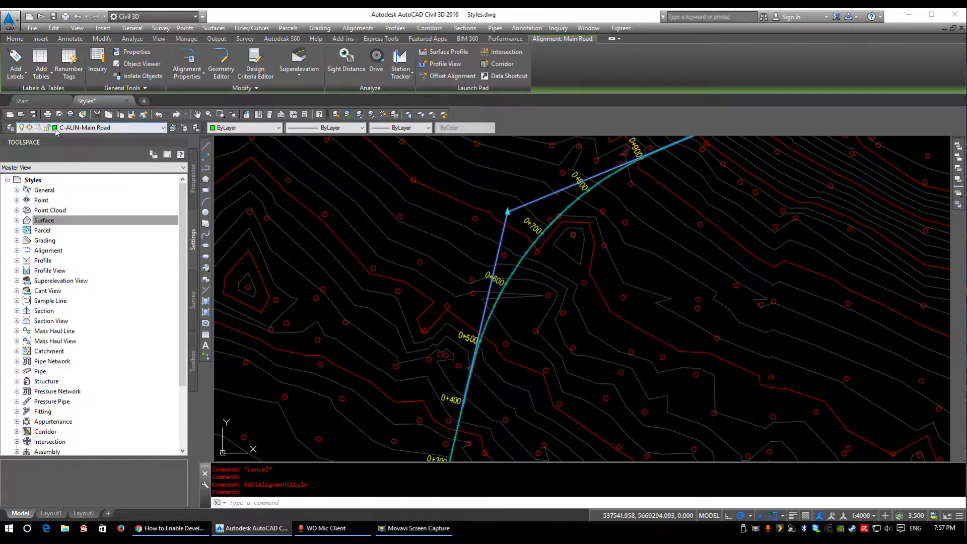
middle_drag(587, 224, 579, 250)
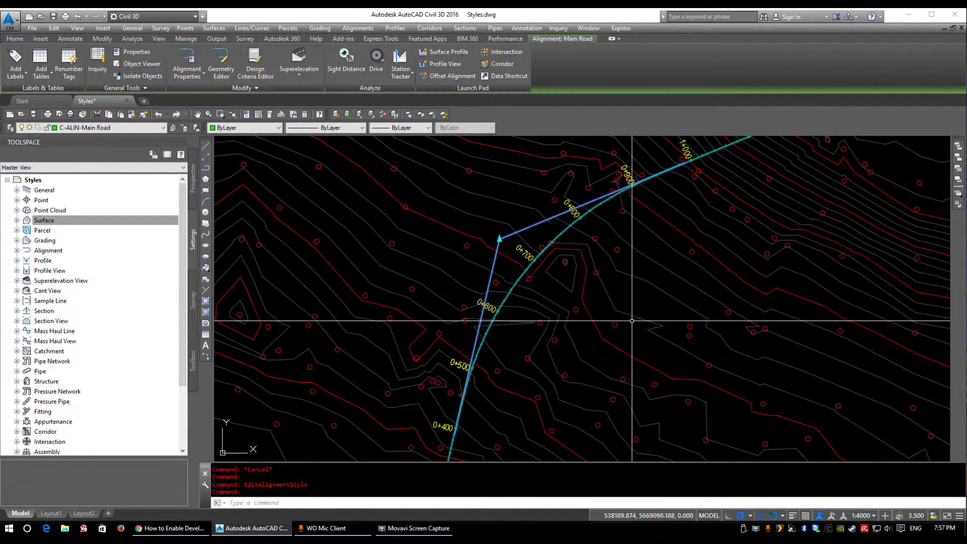
key(Escape)
click(574, 200)
key(Escape)
click(573, 200)
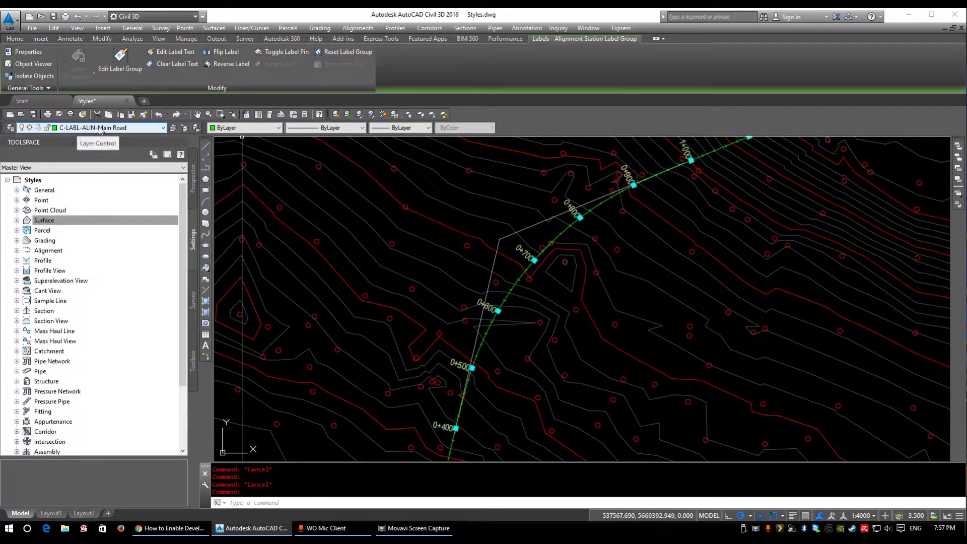
scroll(655, 272, down, 3)
key(Escape)
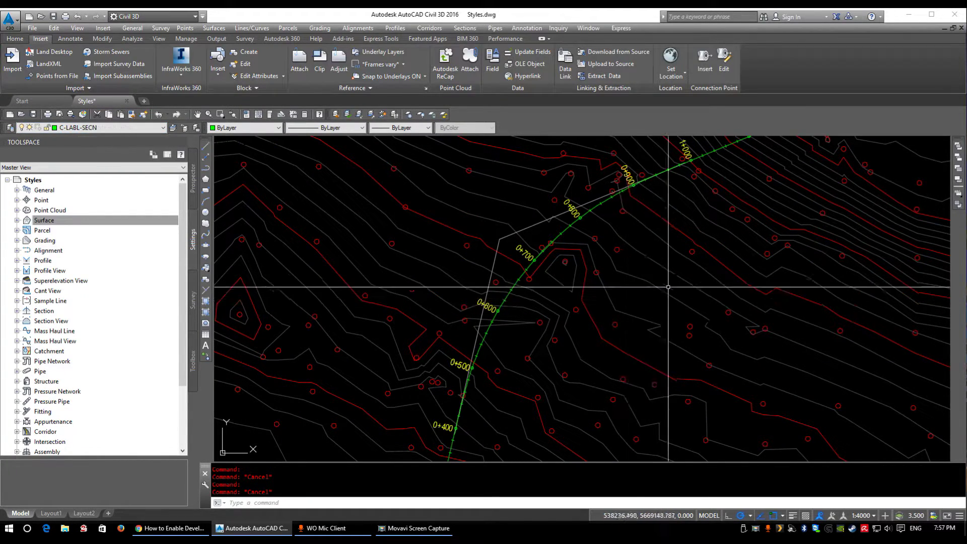
scroll(578, 270, up, 3)
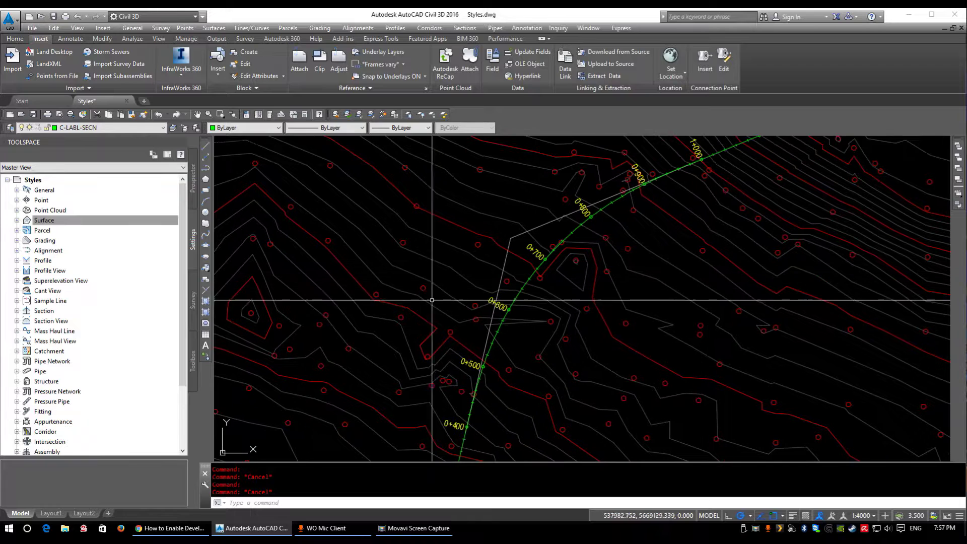
Step: Open the EDDT Alignment style for editing from the drawing's alignment style collection
double_click(58, 251)
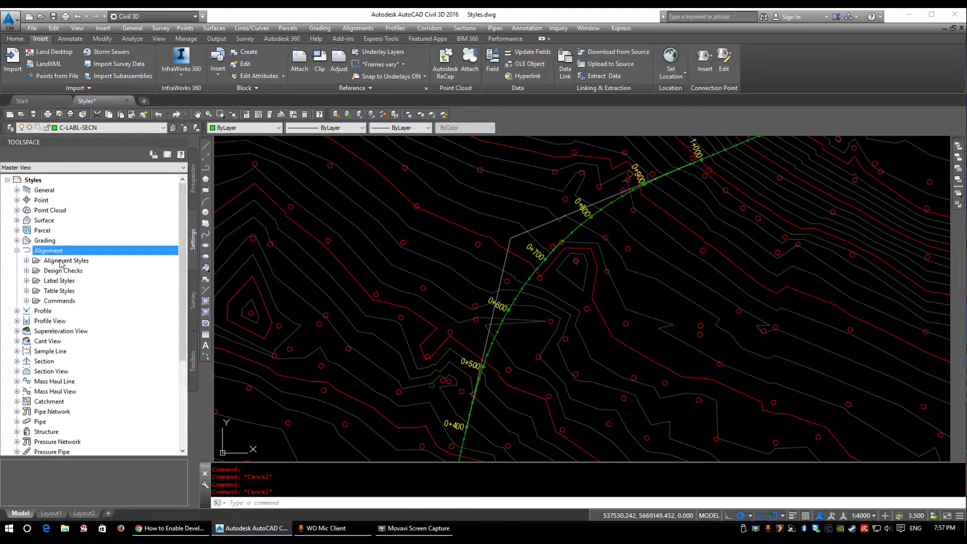
double_click(63, 260)
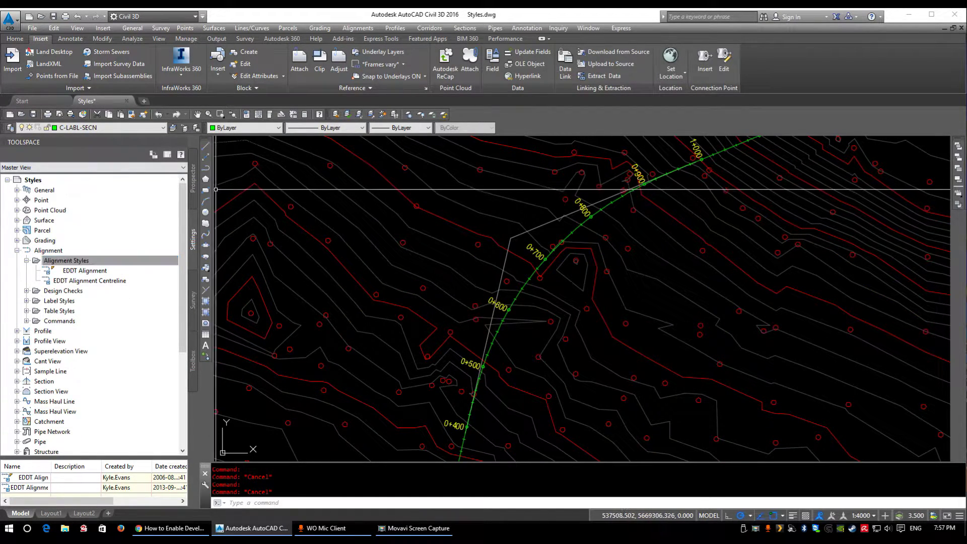
right_click(85, 270)
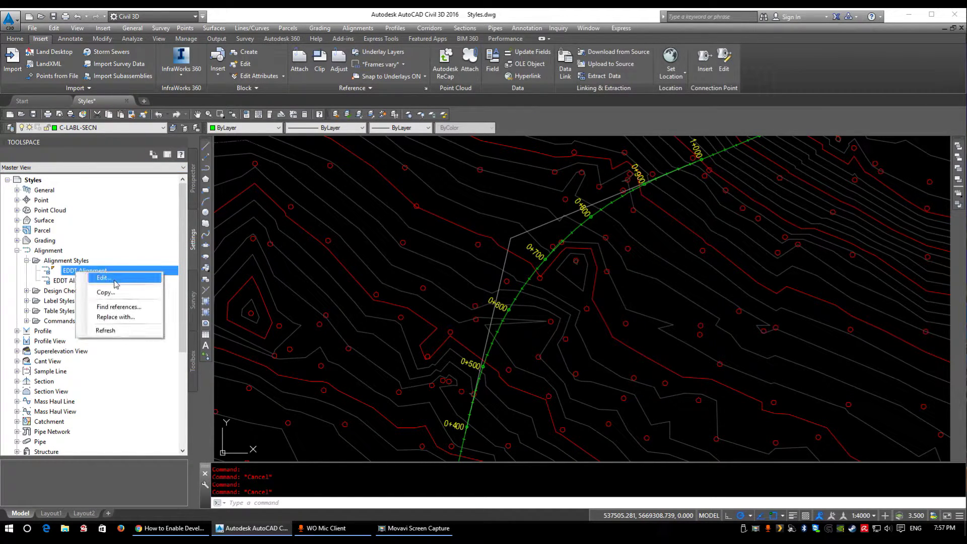
click(101, 276)
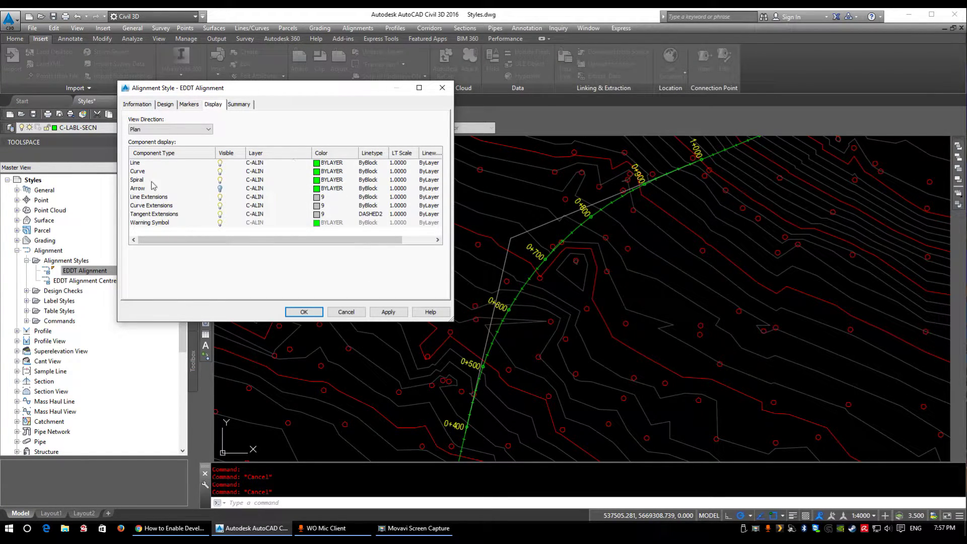
Step: Set the color of the style's Curve component to 220 and of its Spiral component to 170
click(138, 171)
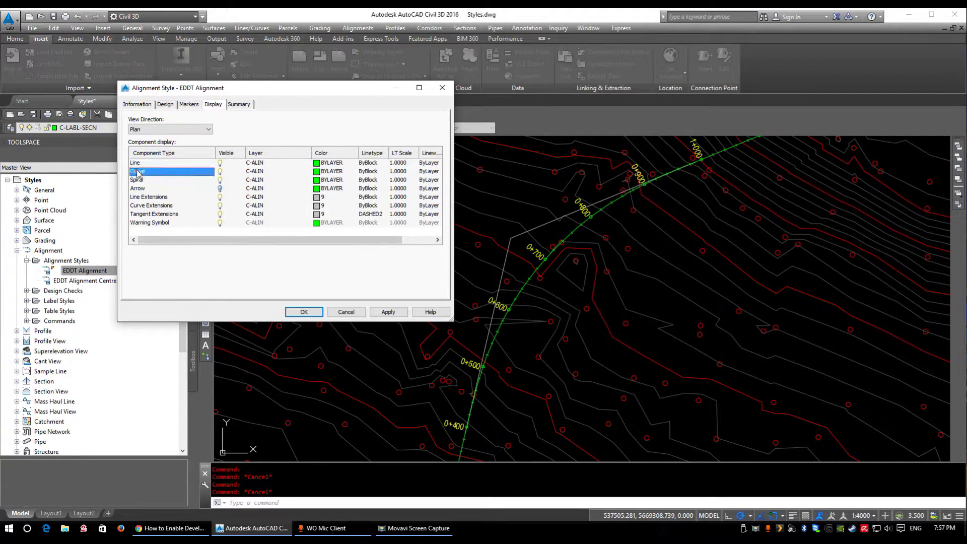
click(316, 173)
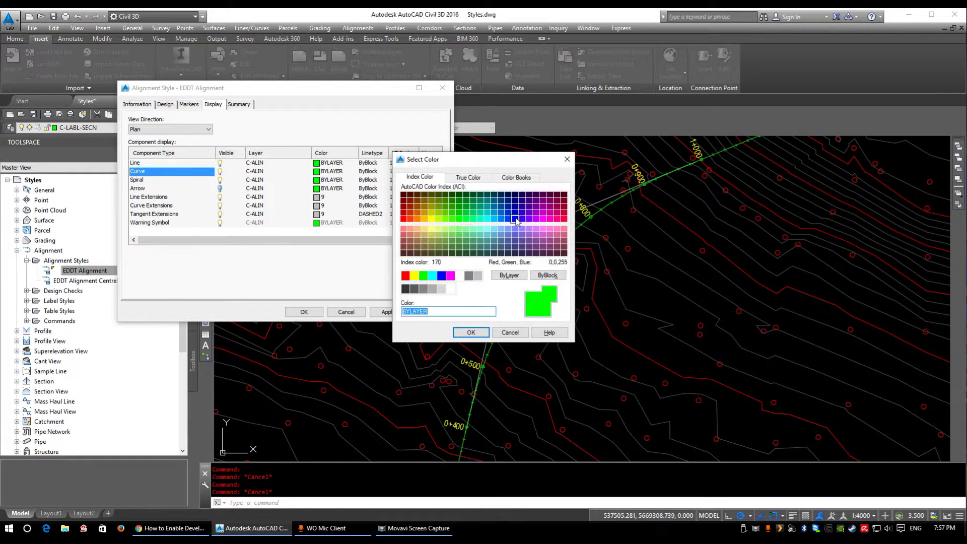
click(550, 219)
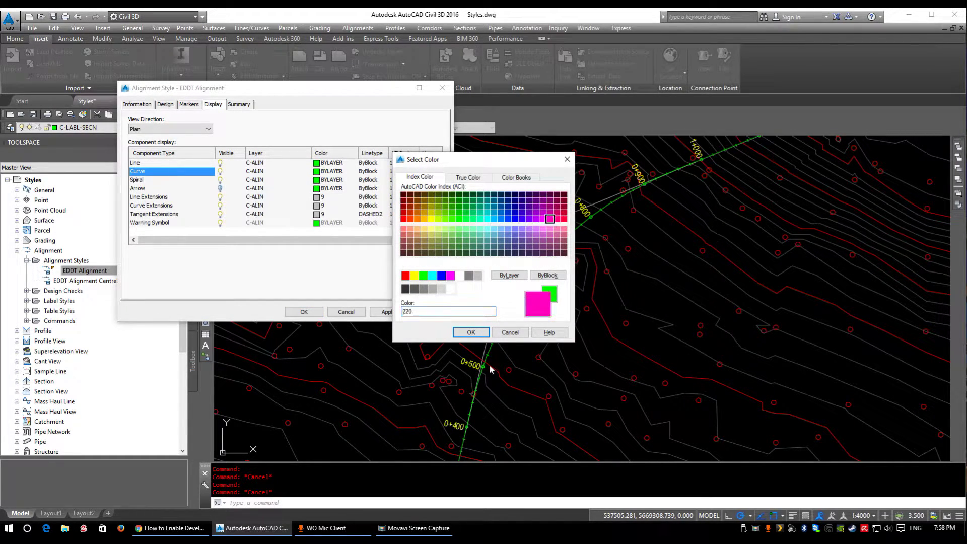
drag(478, 159, 338, 212)
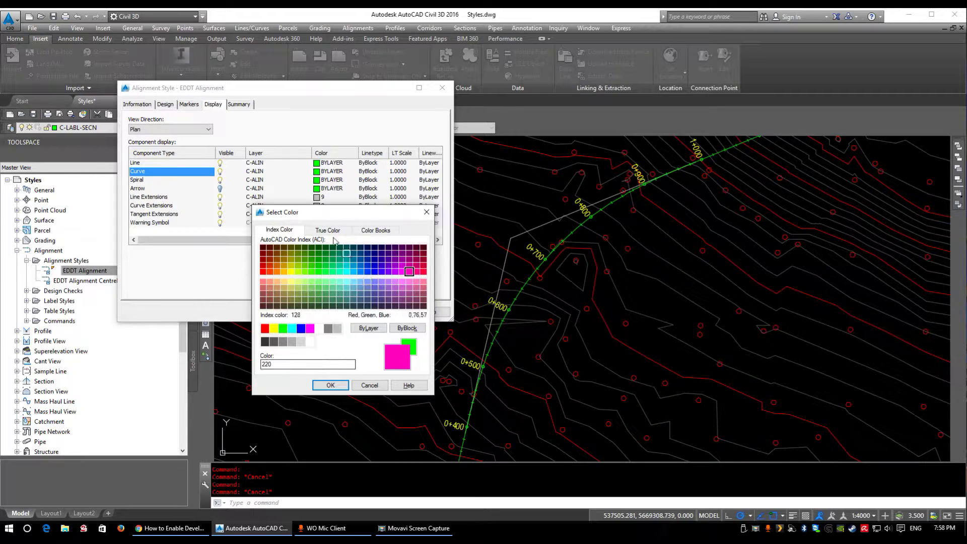
click(325, 386)
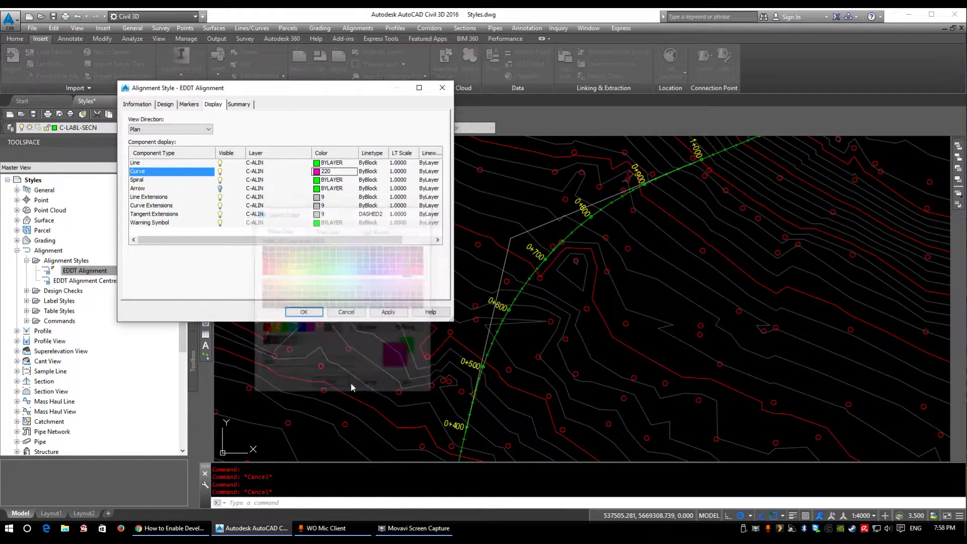
click(321, 181)
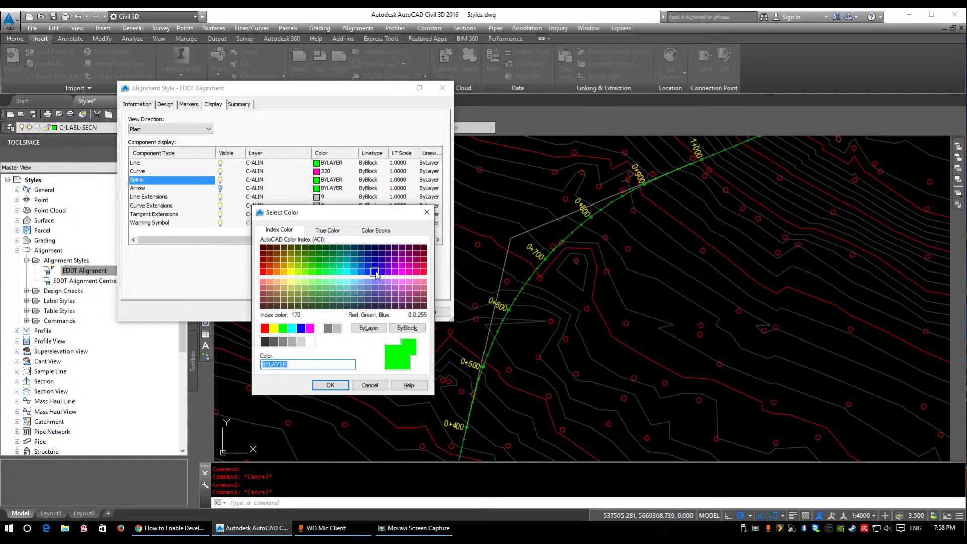
click(374, 273)
click(330, 385)
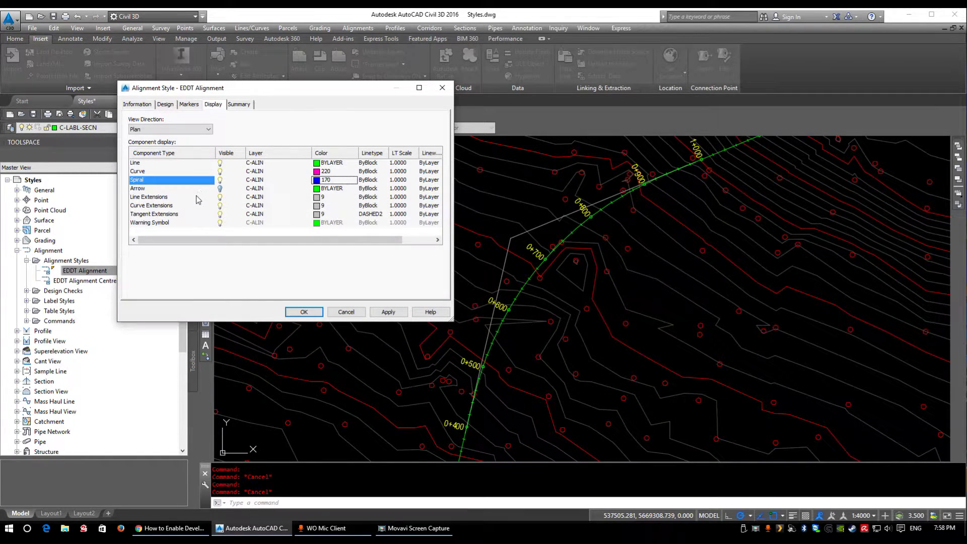
Step: Give the style's Line Extensions component color 50 and the DASHED linetype
click(151, 197)
click(317, 197)
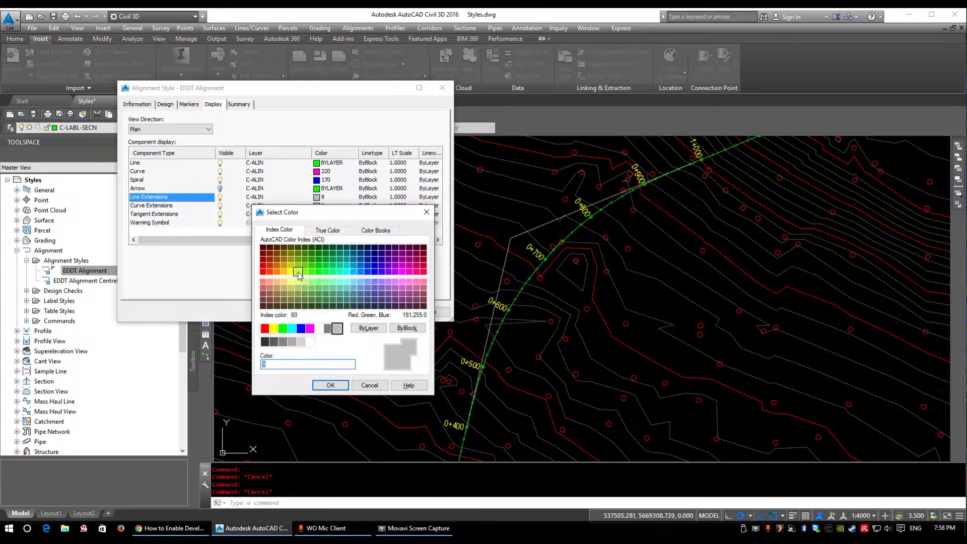
click(290, 271)
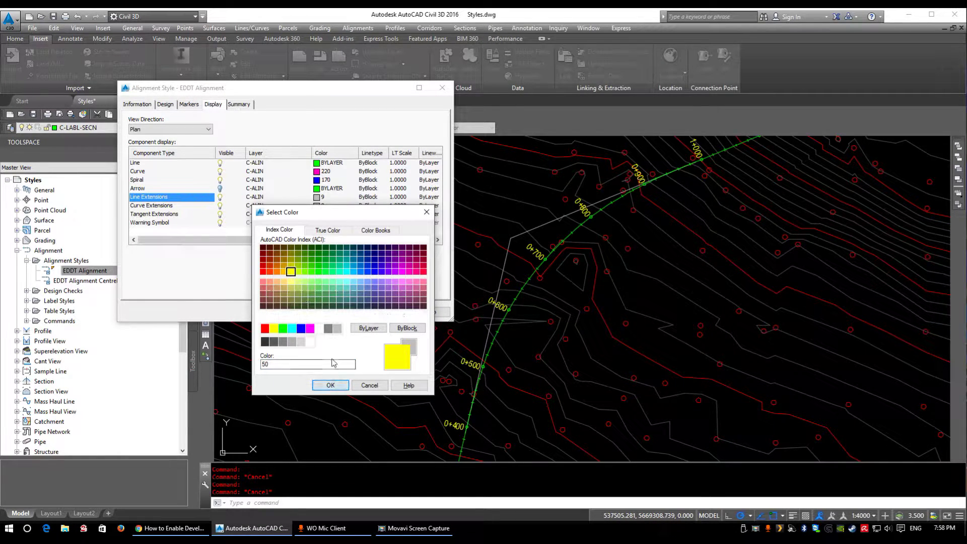
click(330, 385)
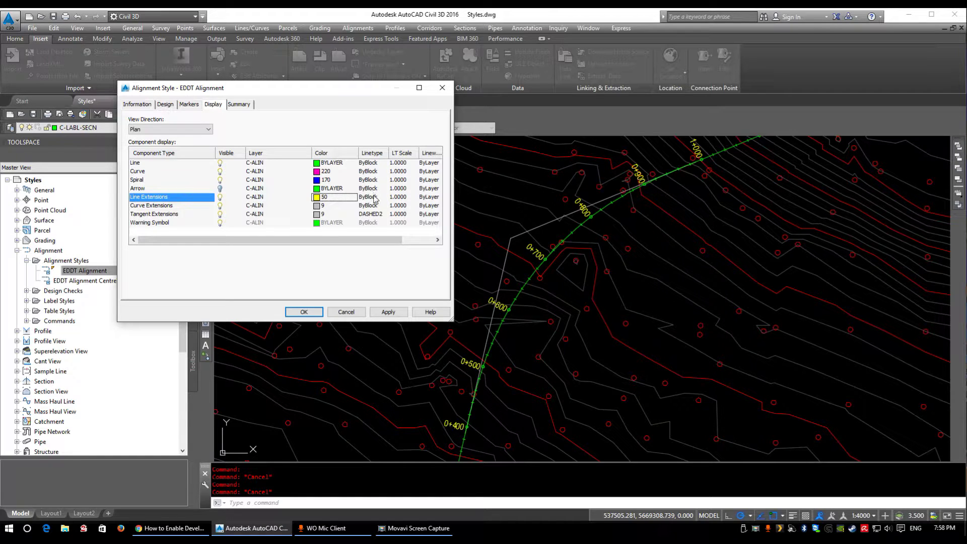
click(374, 197)
click(168, 164)
click(264, 298)
Step: Set the linetype scale of the Line Extensions to 5 and apply the style changes to the drawing
click(404, 190)
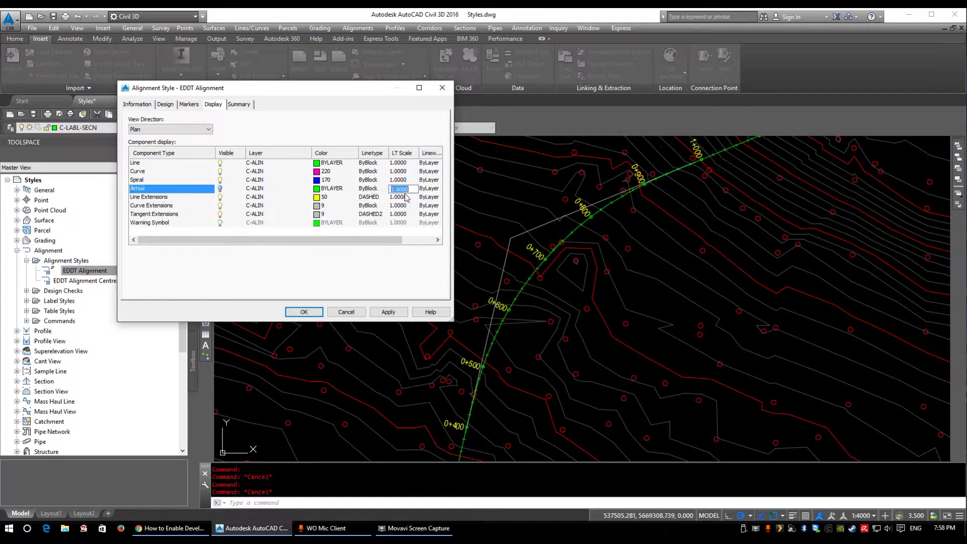
click(404, 197)
text(5)
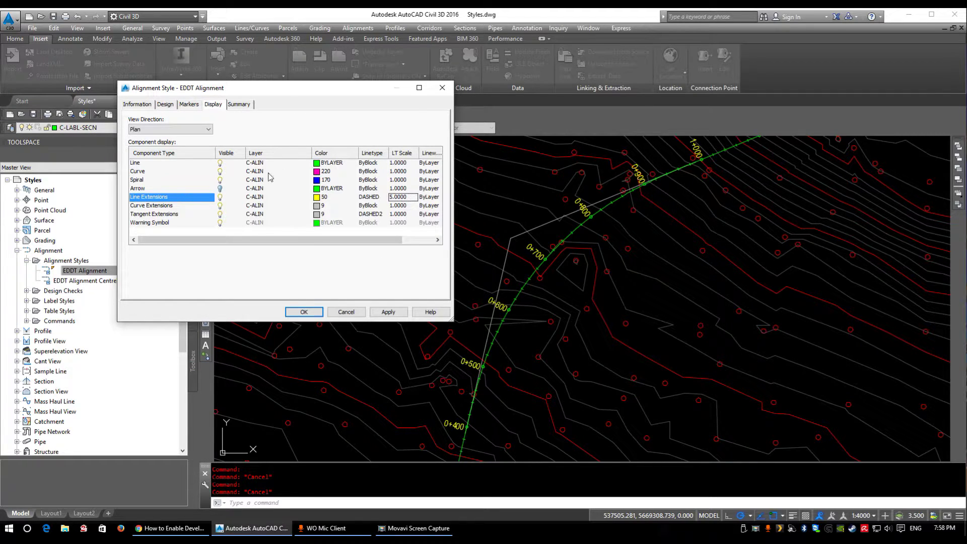
click(388, 313)
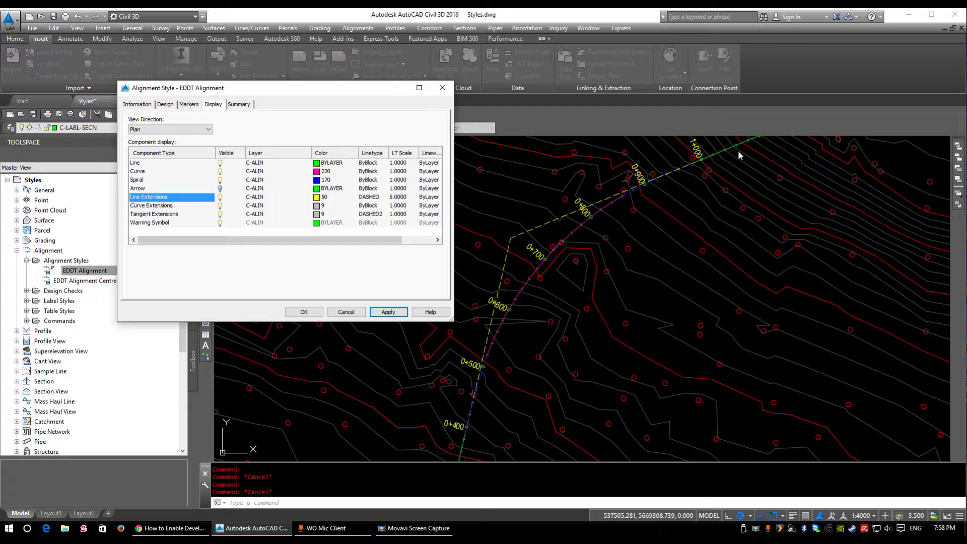
click(137, 162)
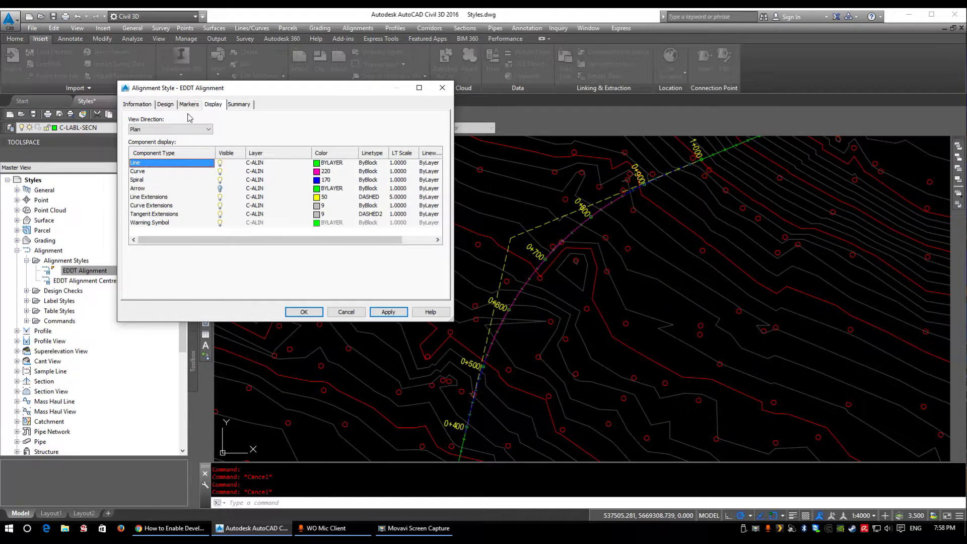
Step: Close the style editor and assign the EDDT Alignment Centreline object style to the Main Road alignment
click(308, 312)
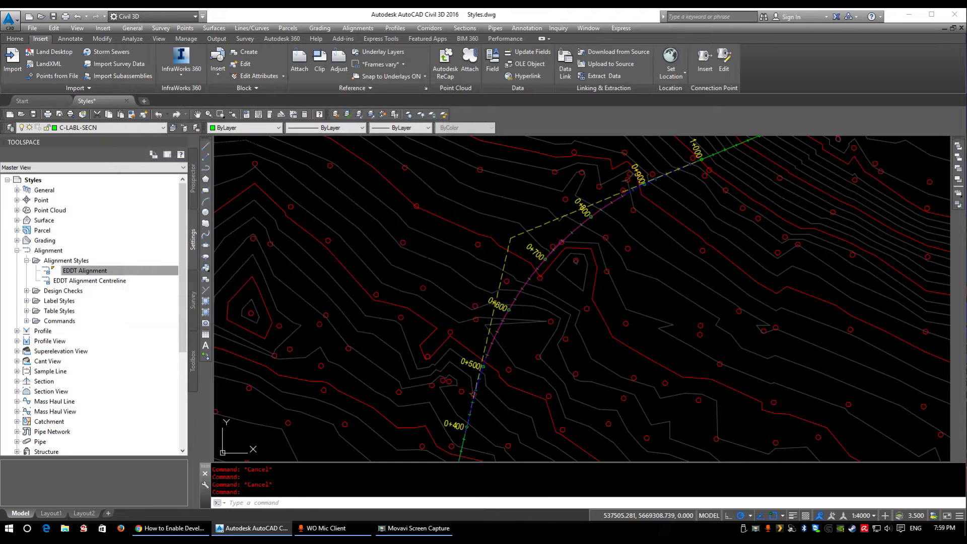
click(543, 225)
right_click(543, 228)
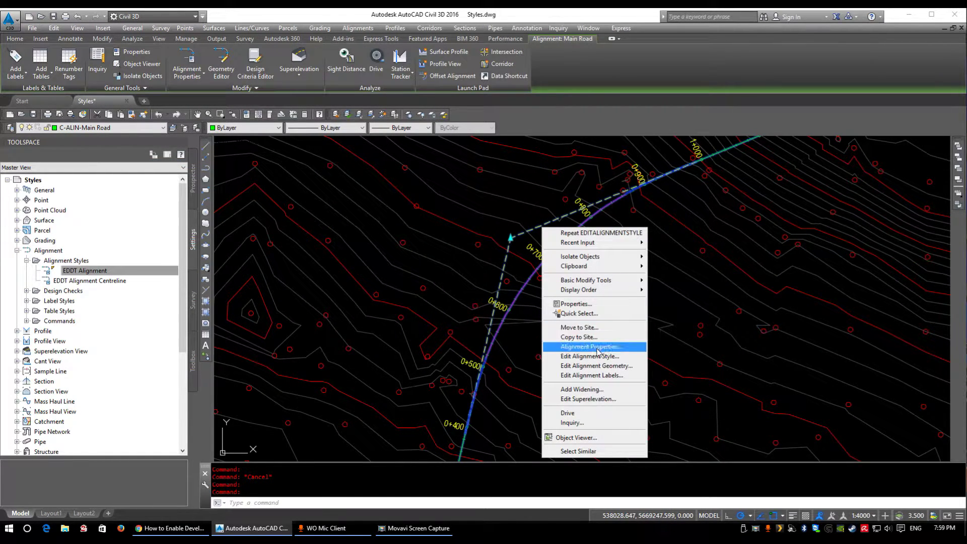
click(600, 347)
drag(522, 137, 309, 145)
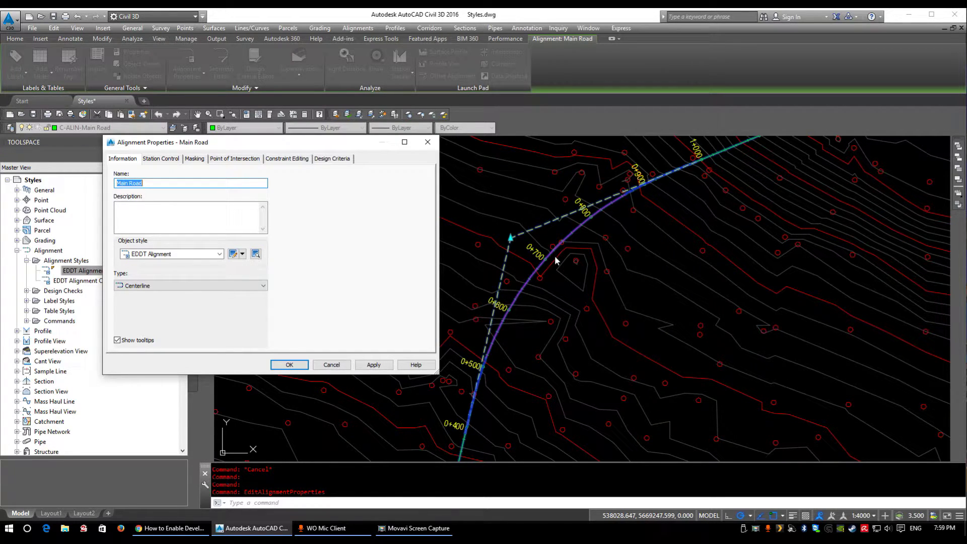
click(154, 254)
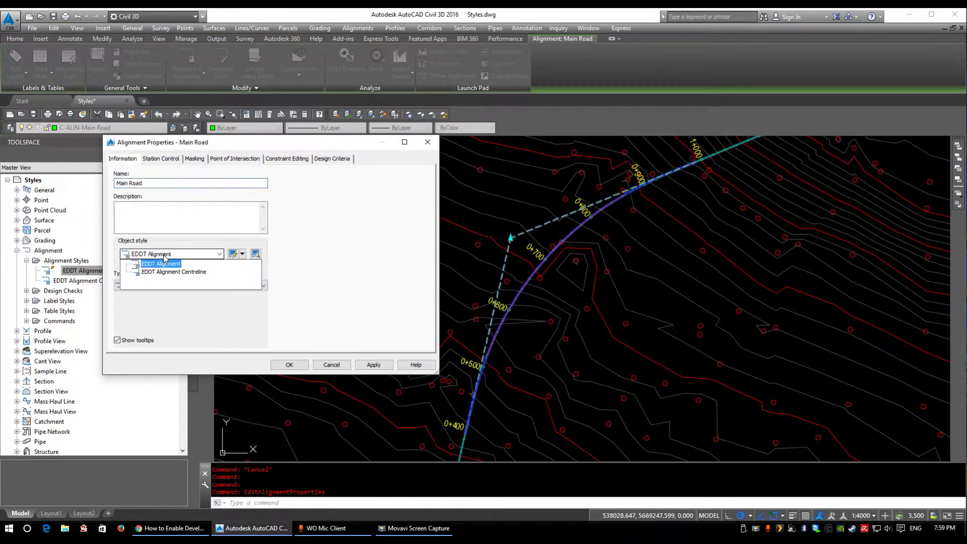
click(170, 273)
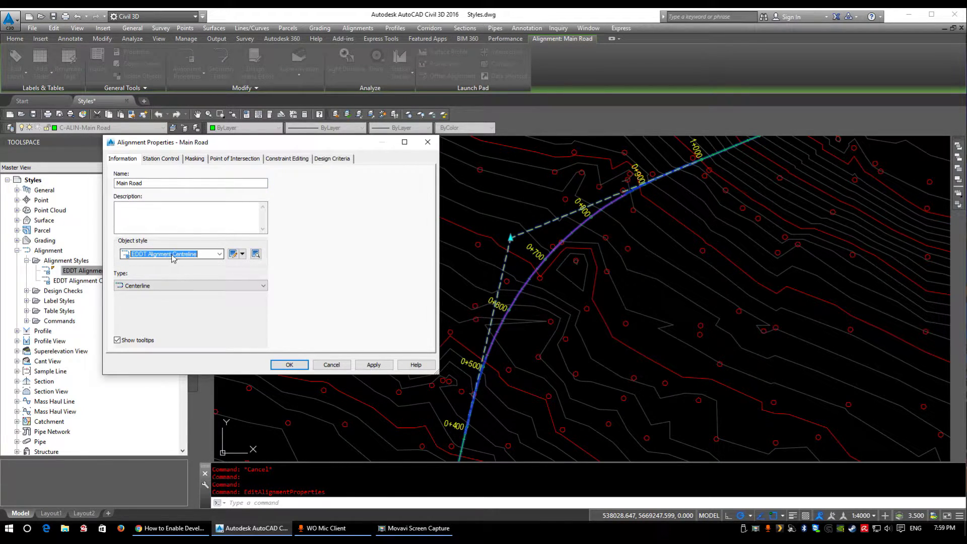
click(287, 365)
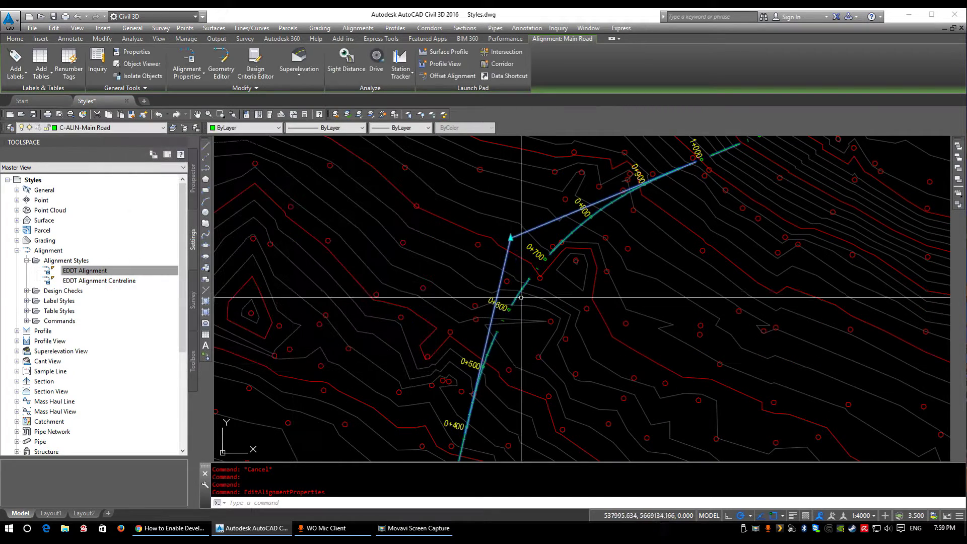
middle_drag(521, 298, 546, 310)
key(Escape)
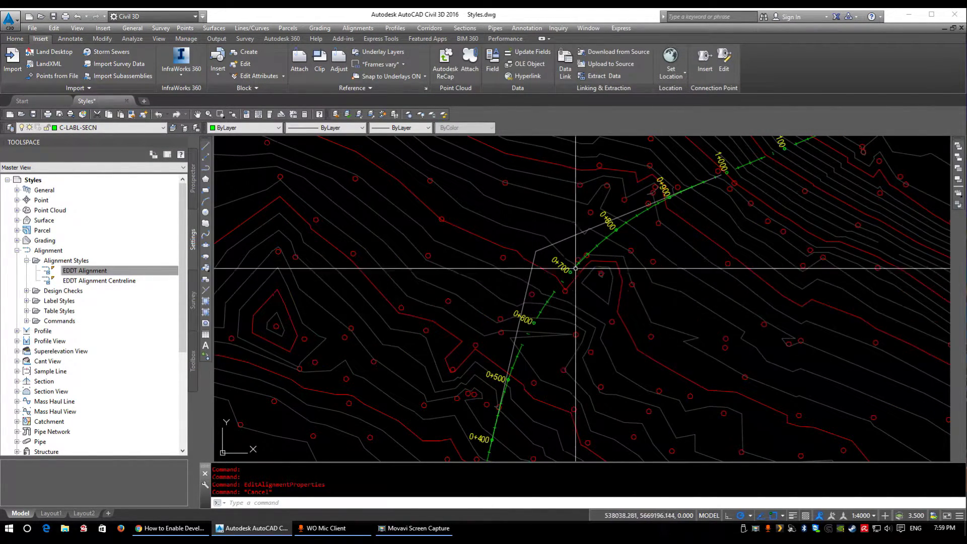
Step: Open the Main Road alignment's current style, EDDT Alignment Centreline, for editing from the alignment in the drawing
scroll(570, 277, up, 1)
scroll(592, 233, up, 1)
scroll(598, 244, down, 2)
click(599, 244)
right_click(601, 247)
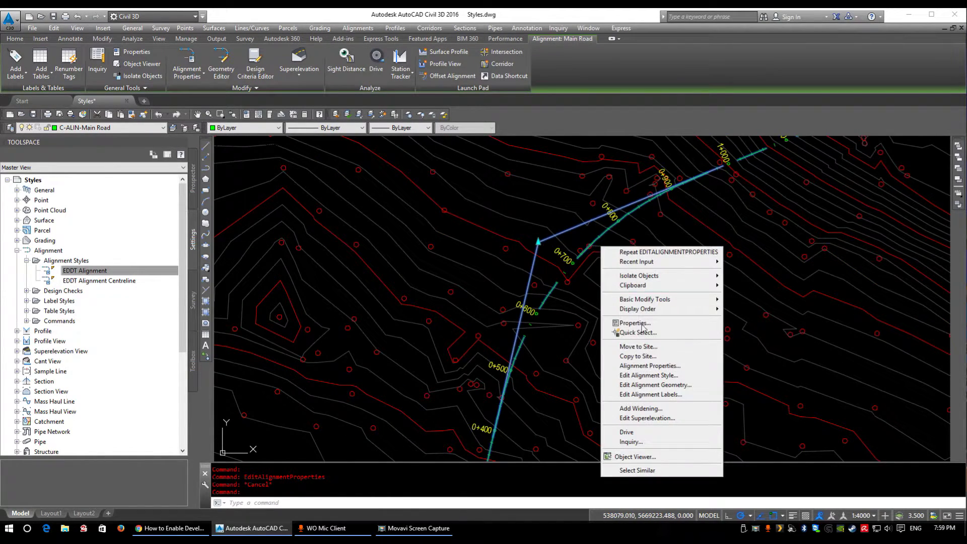
click(650, 375)
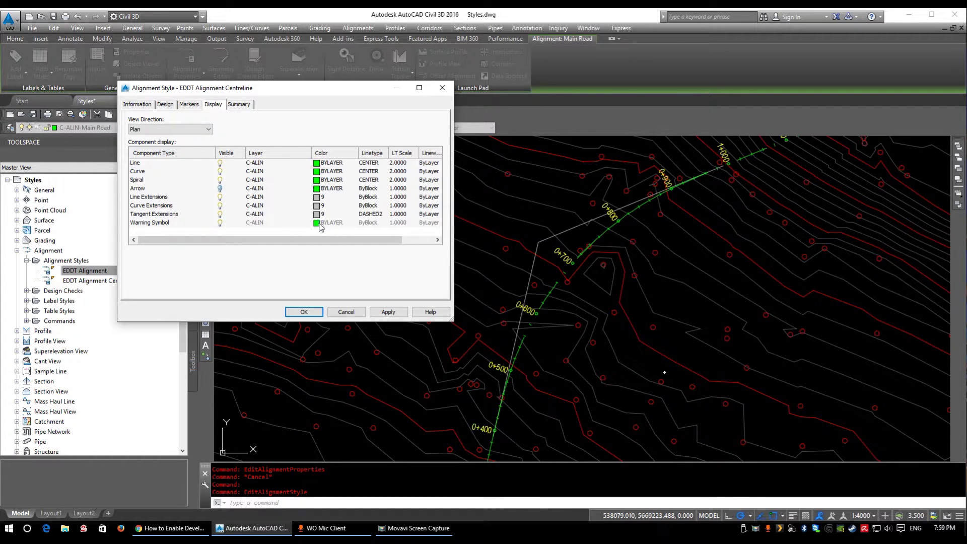
Step: Set the linetype scale of the Line, Curve and Spiral components to 1 and apply the style changes
click(261, 168)
click(640, 138)
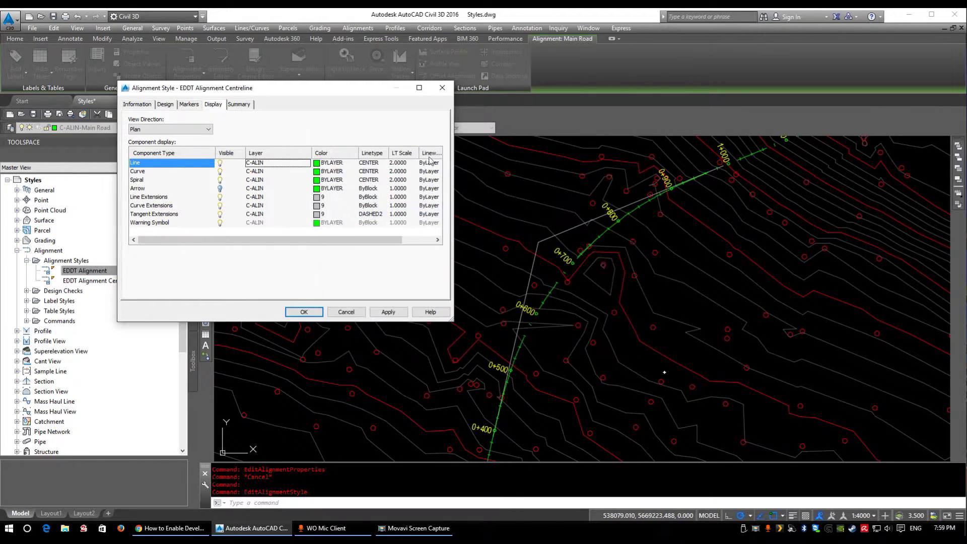
click(400, 162)
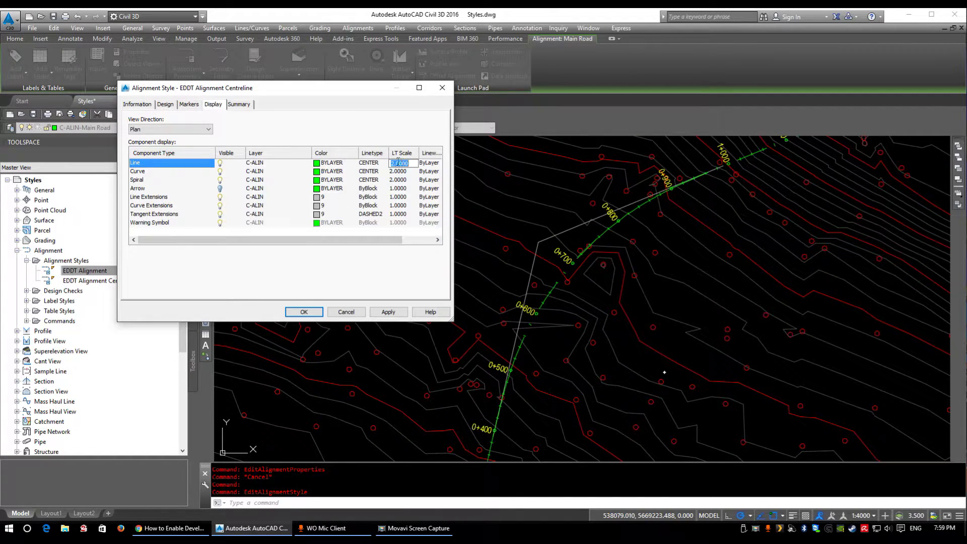
text(1)
click(402, 172)
text(1)
click(402, 180)
text(1)
click(400, 224)
click(387, 312)
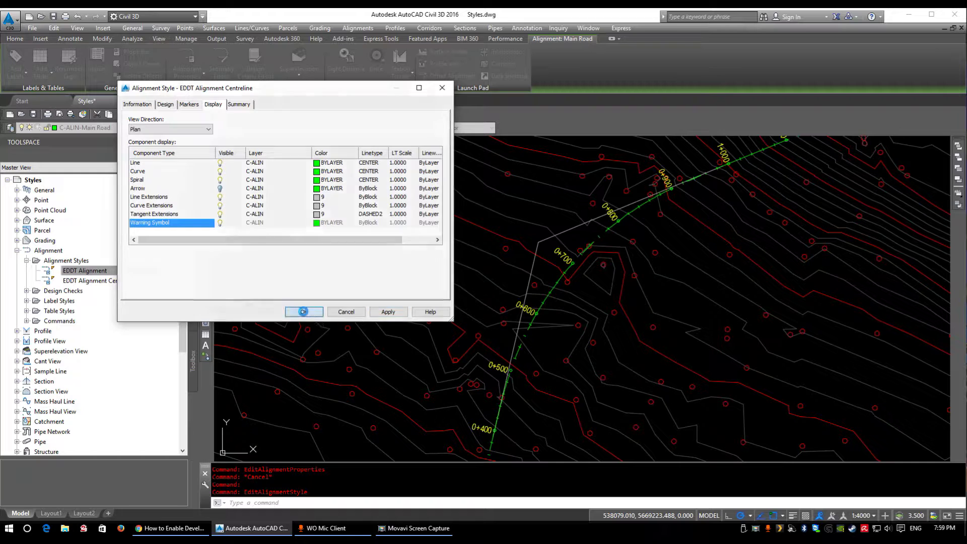
click(304, 312)
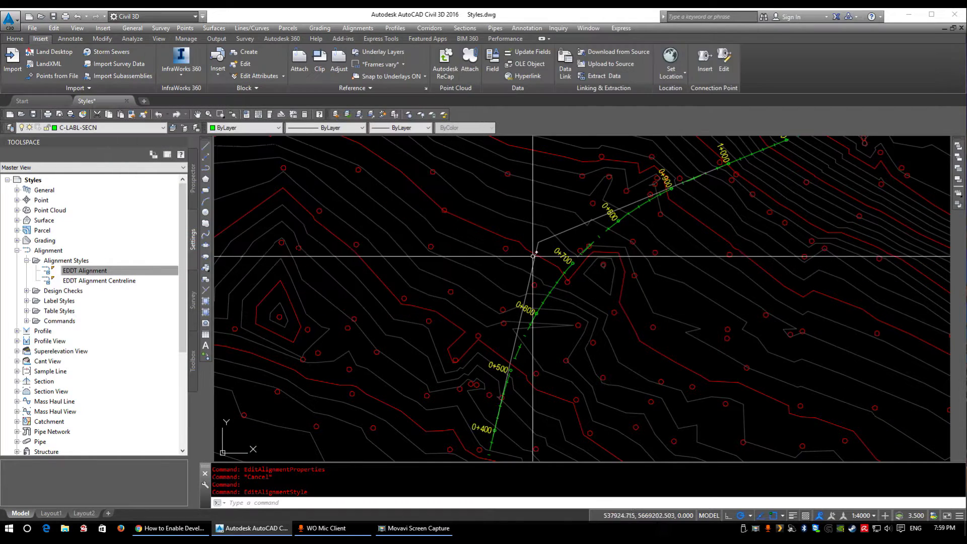
Step: Examine the information, design, marker and display settings offered for a new alignment style, discarding the new style
right_click(61, 260)
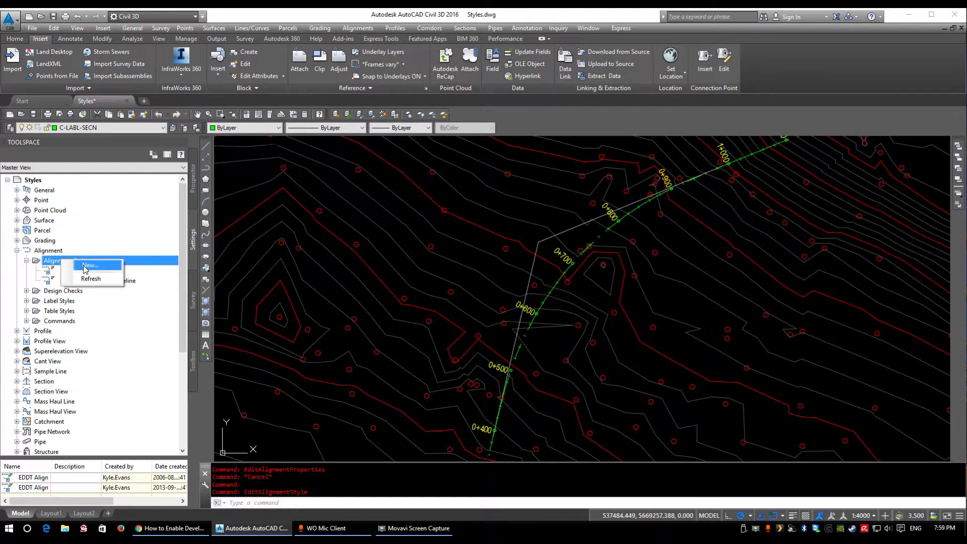
click(85, 266)
drag(298, 92, 372, 103)
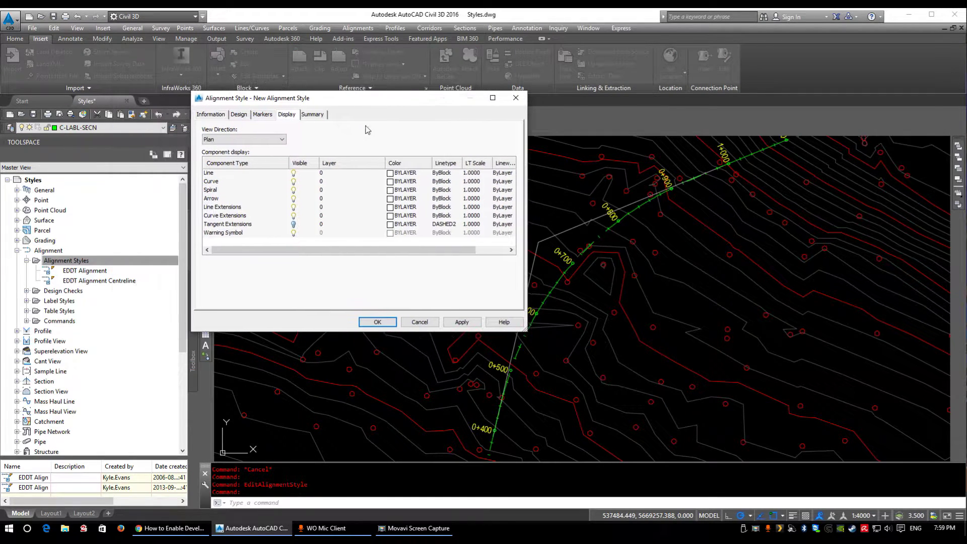
click(262, 114)
click(239, 115)
click(210, 115)
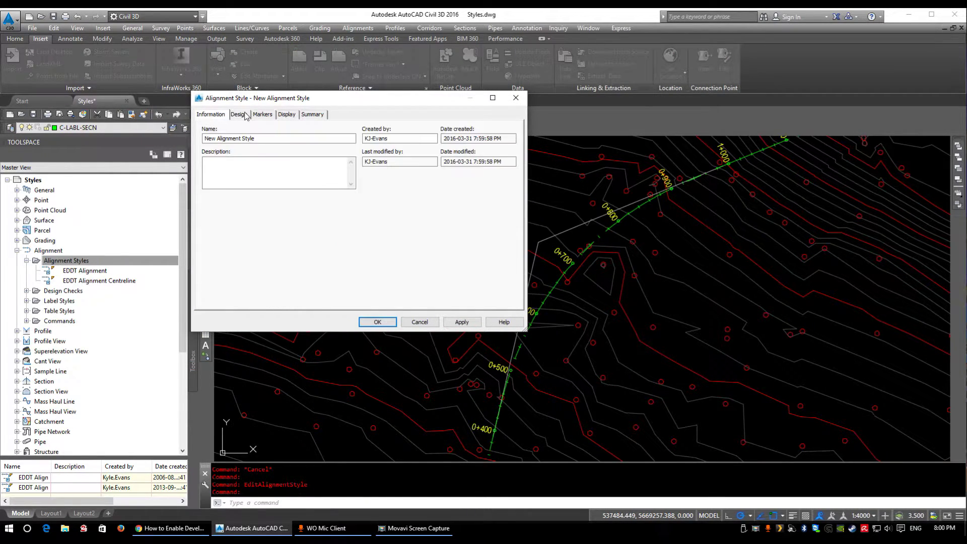
click(262, 115)
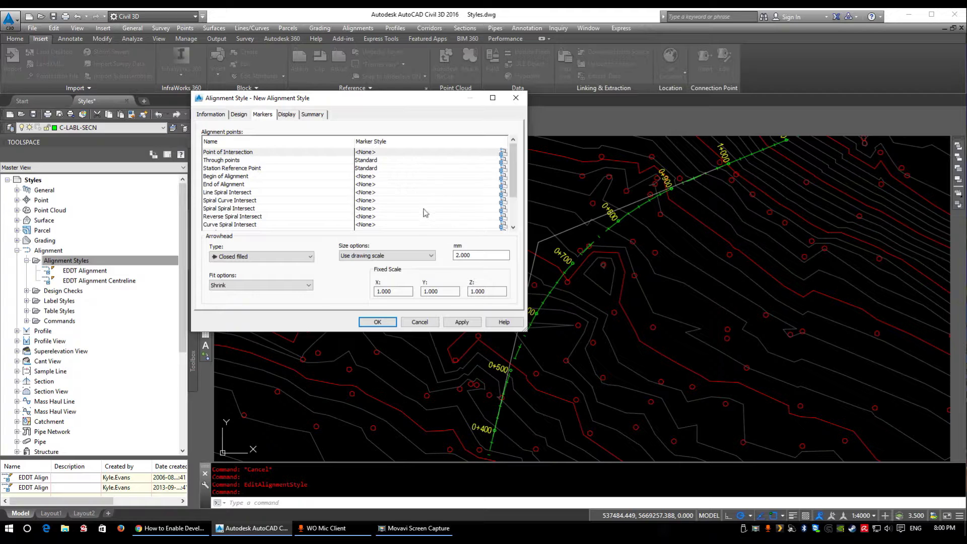
click(287, 115)
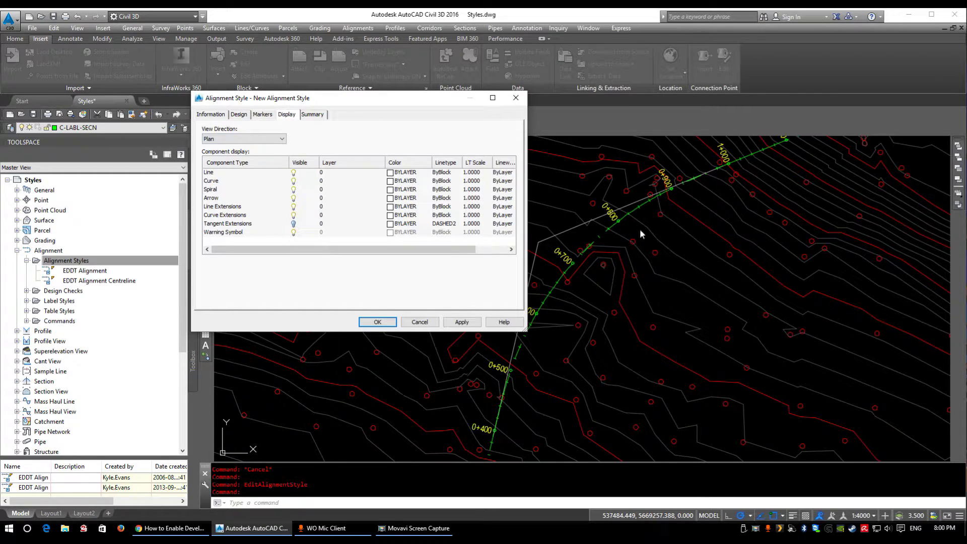
click(418, 323)
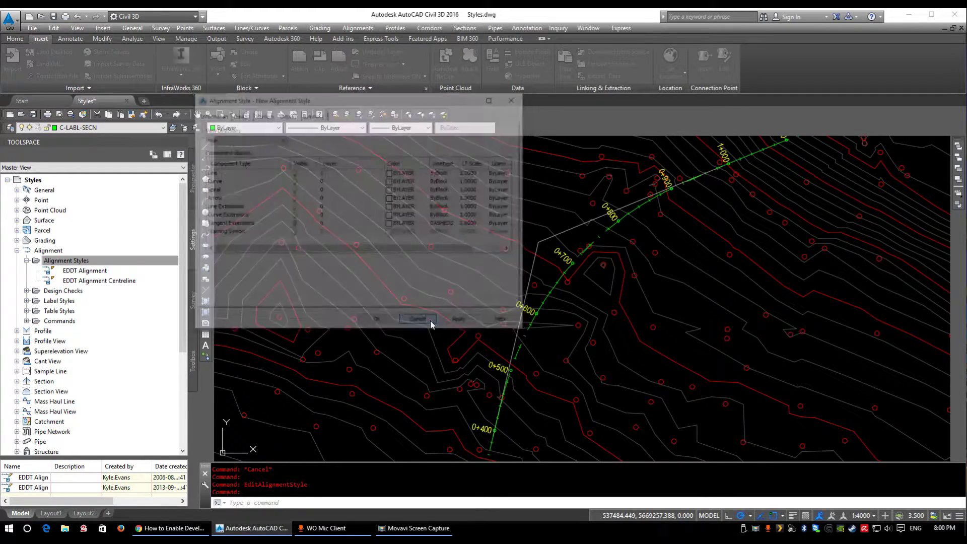
Step: Examine the station labels and tick marks along the Main Road alignment
middle_drag(481, 355, 524, 349)
key(Escape)
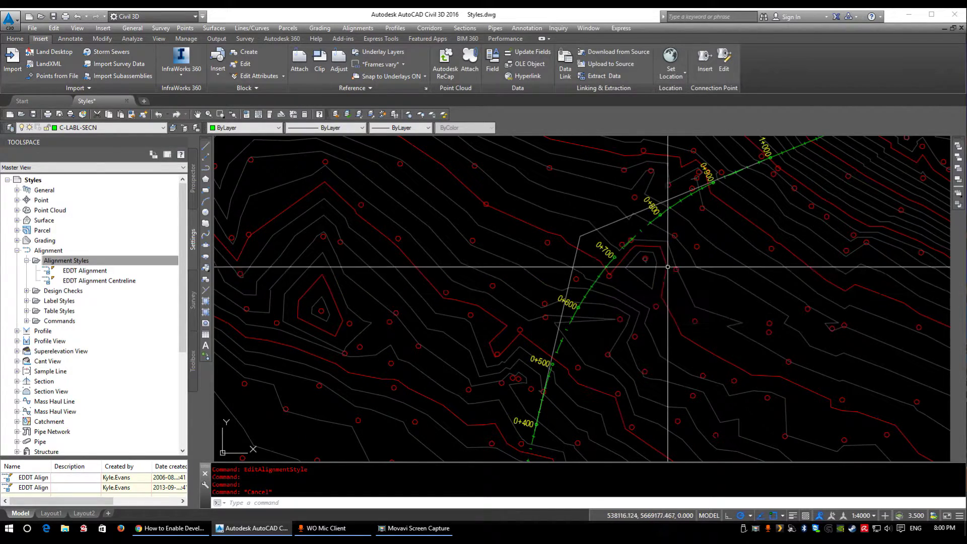
middle_drag(672, 264, 547, 391)
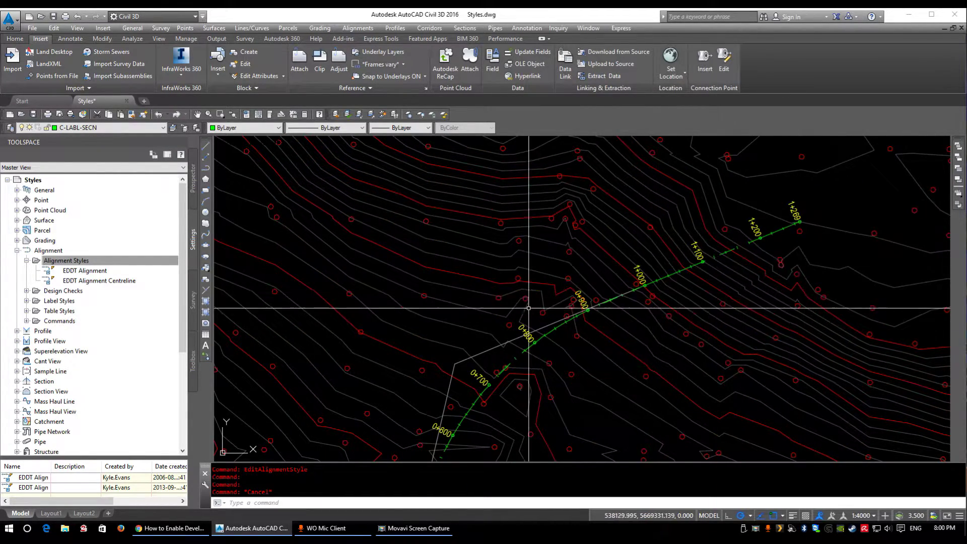
middle_drag(433, 416, 561, 219)
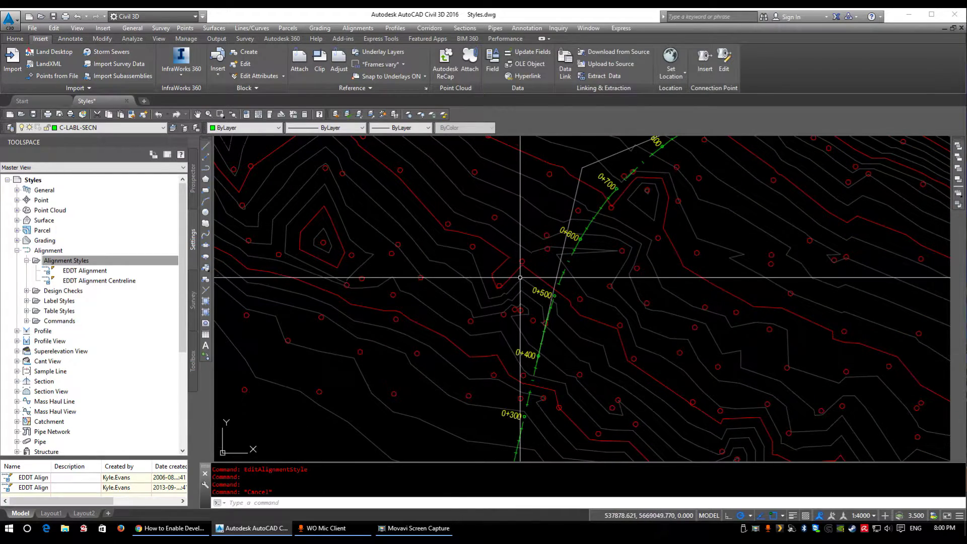
middle_drag(572, 199, 495, 331)
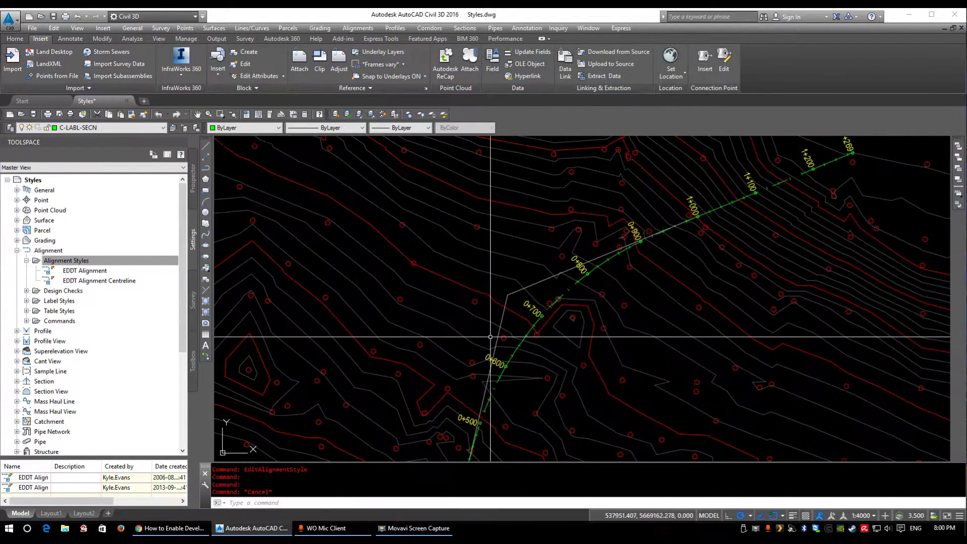
scroll(576, 278, up, 2)
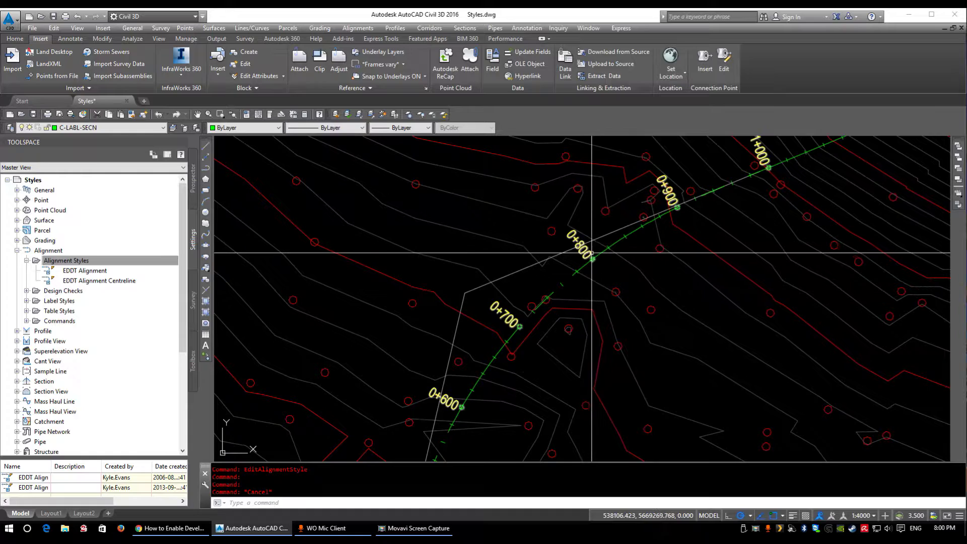
click(579, 271)
scroll(596, 270, down, 4)
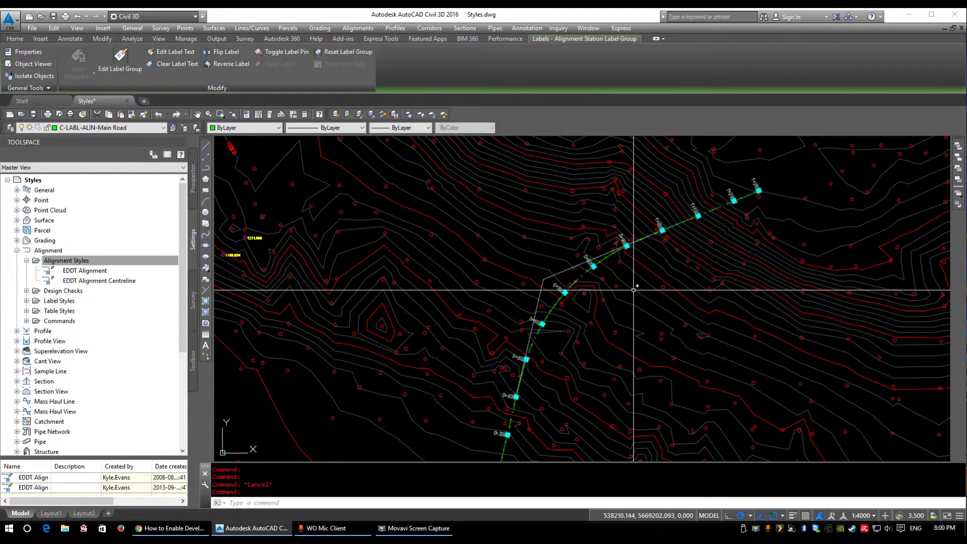
scroll(584, 273, up, 8)
key(Escape)
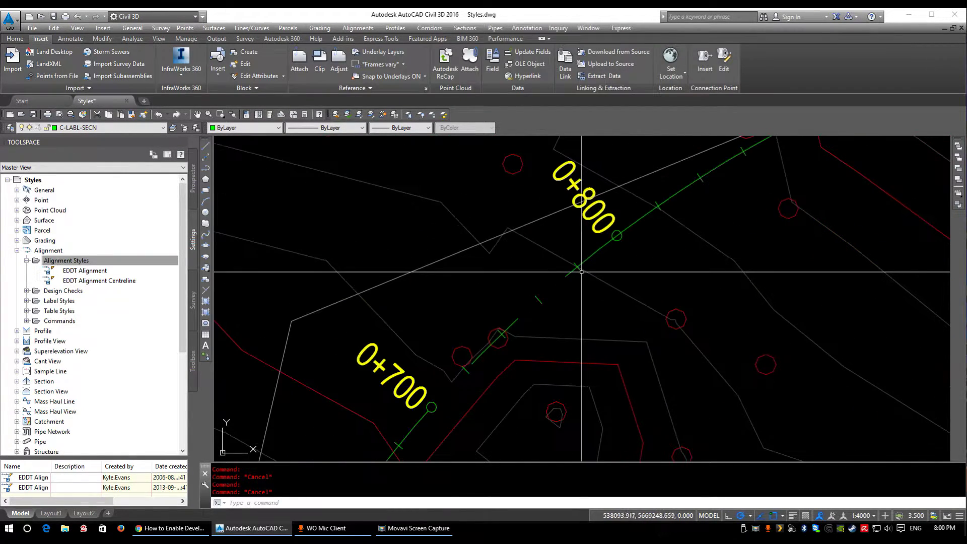
click(578, 270)
scroll(580, 282, down, 4)
key(Escape)
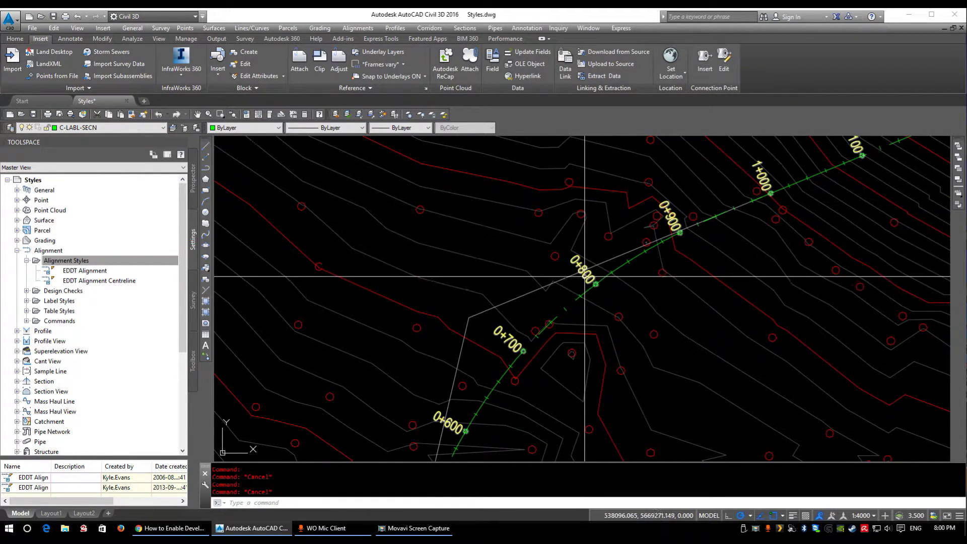
Step: Open the Main Road alignment's labels for editing, keeping the station labels visible beside the dialog
mouse_move(584, 303)
middle_down()
mouse_move(625, 237)
mouse_move(656, 151)
middle_up()
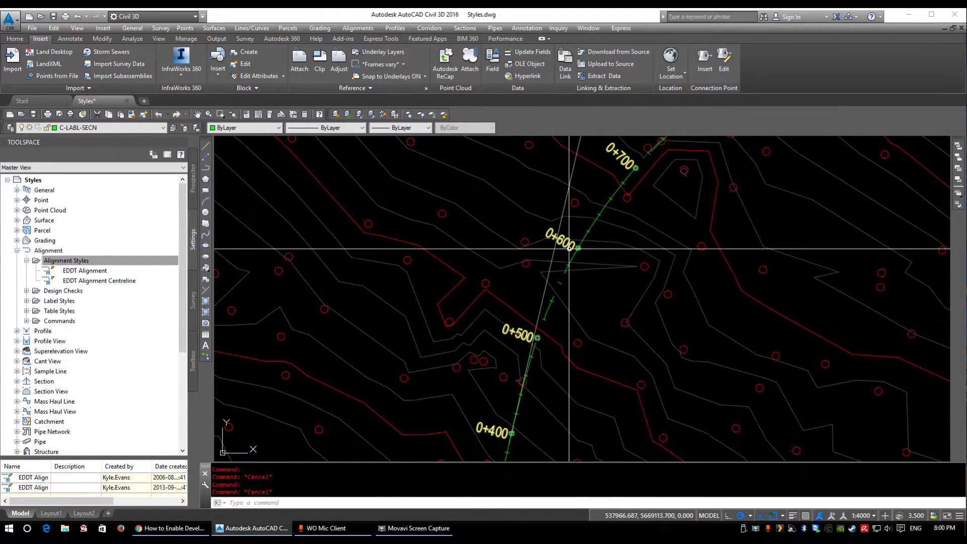
click(569, 247)
right_click(578, 222)
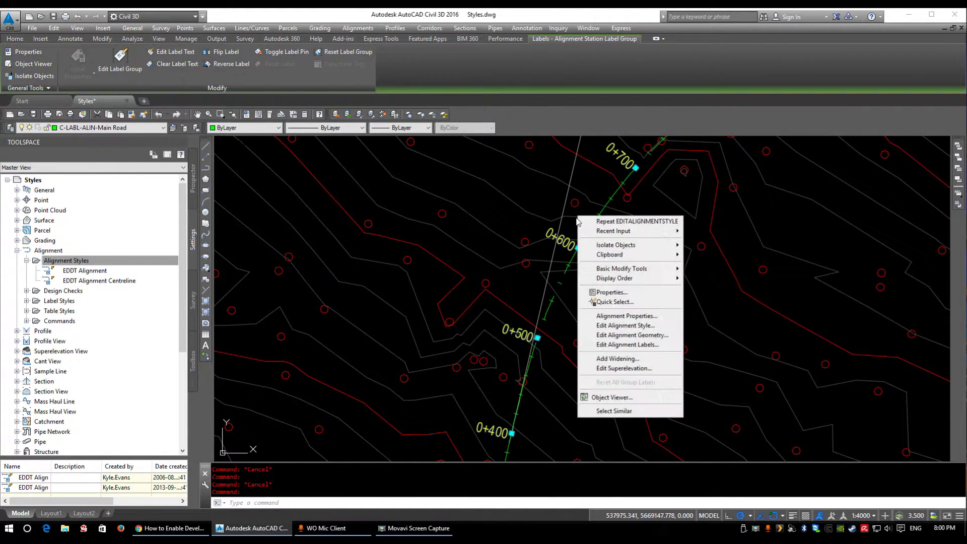
click(649, 344)
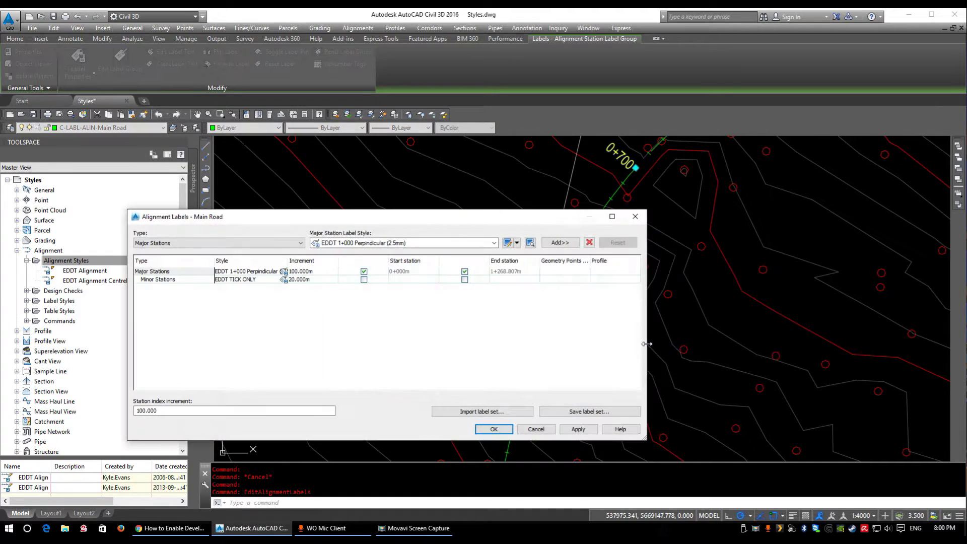
drag(649, 211, 495, 157)
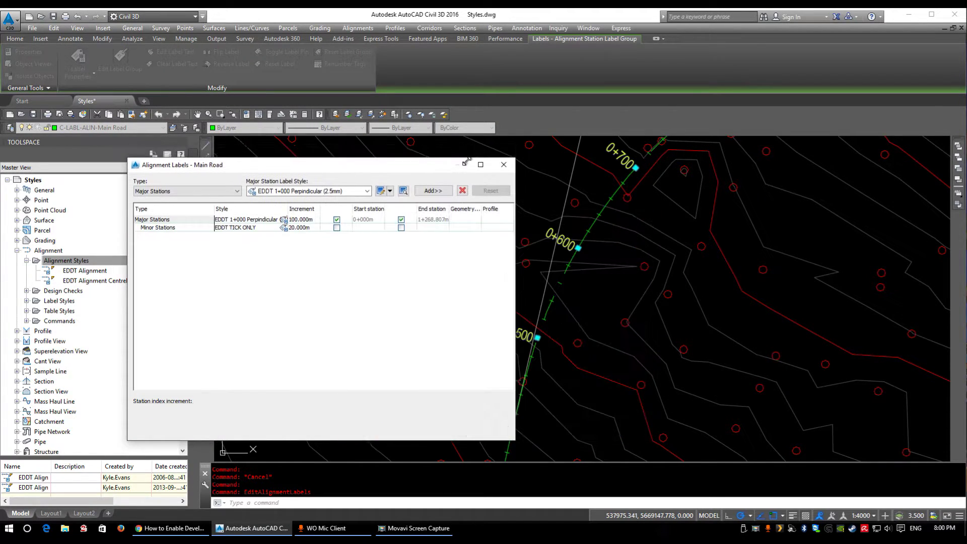
drag(310, 171, 266, 116)
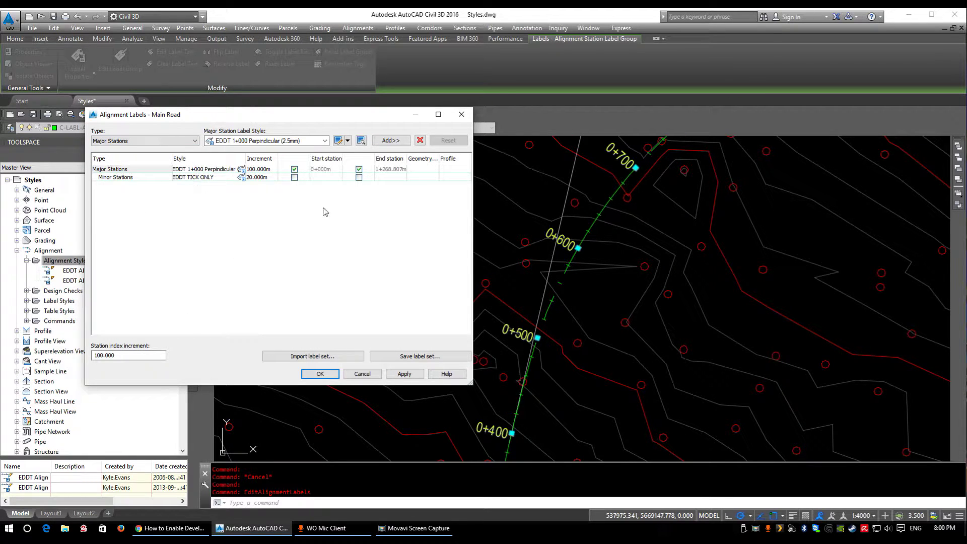
Step: Assign the EDDT 1+000 Parallel (2.0mm) label style to the major stations of the Main Road alignment
click(170, 141)
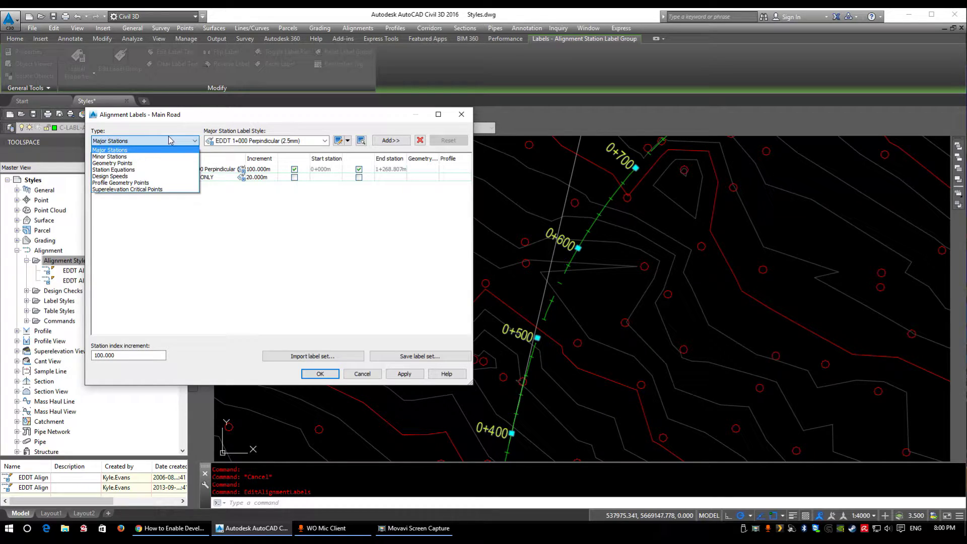
click(170, 140)
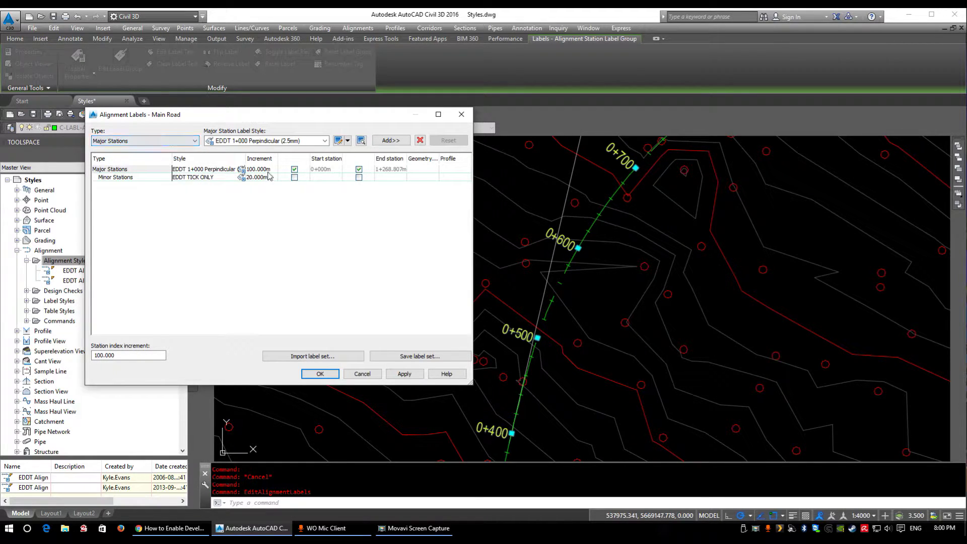
click(217, 220)
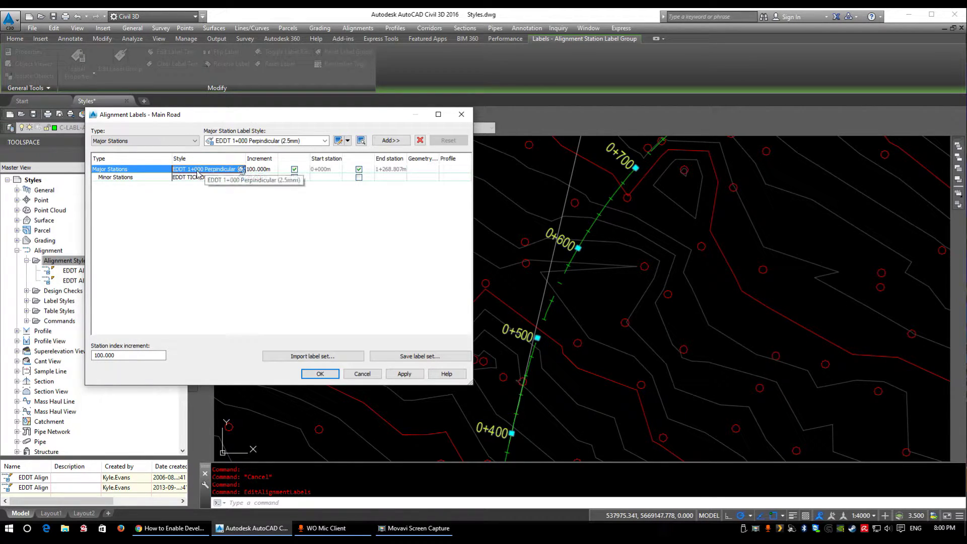
click(242, 169)
click(381, 184)
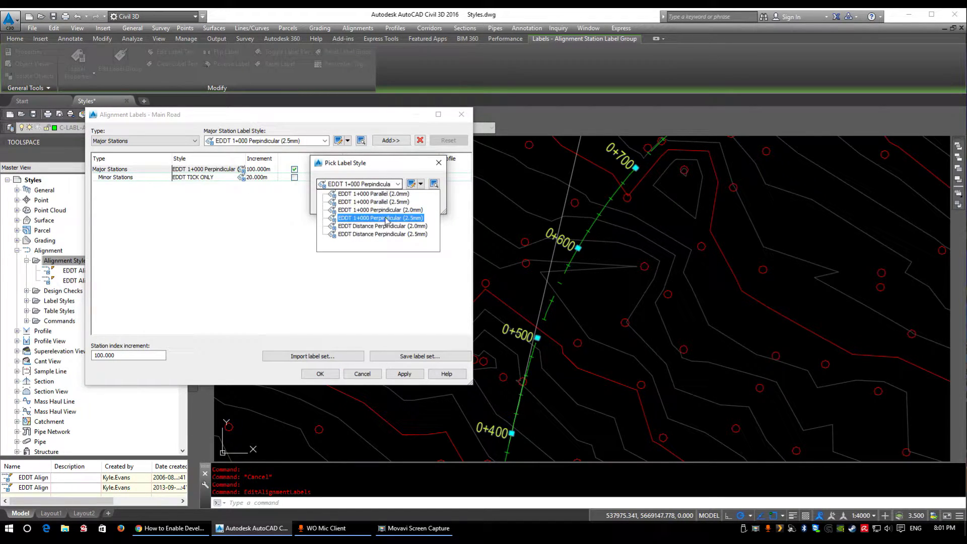
click(373, 193)
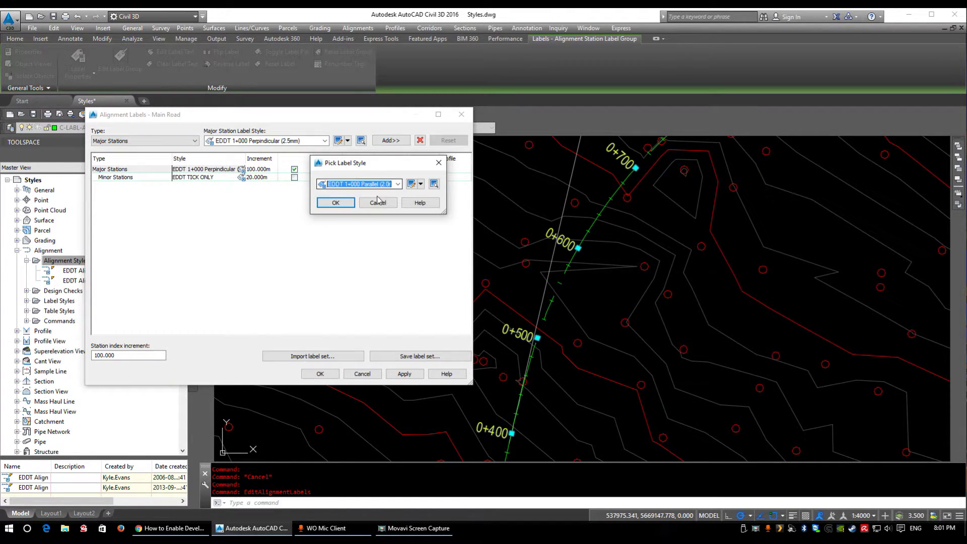
click(334, 201)
Step: Set the major station increment to 250 m and the minor station increment to 10 m, and apply the label changes
click(259, 169)
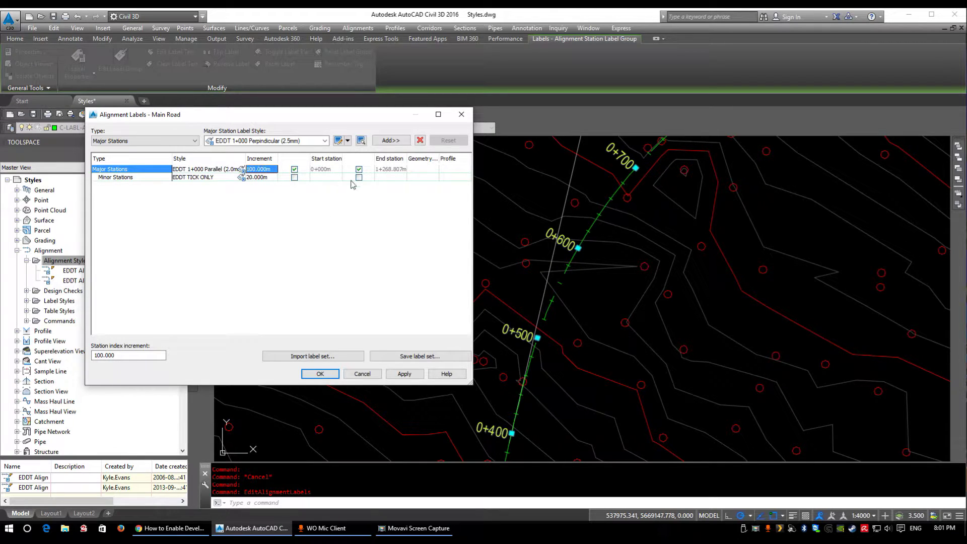
double_click(263, 168)
text(250)
key(Return)
click(260, 177)
double_click(263, 177)
text(10)
key(Return)
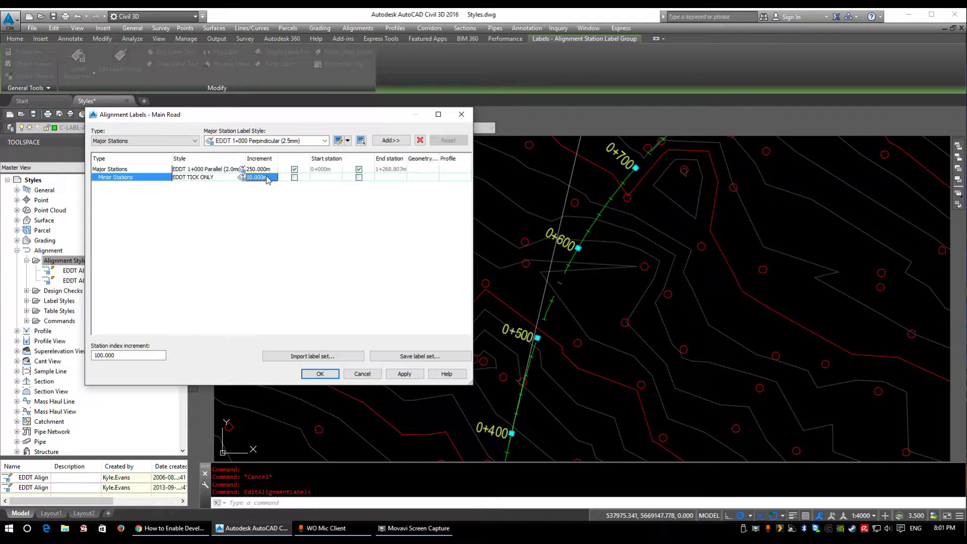
click(405, 375)
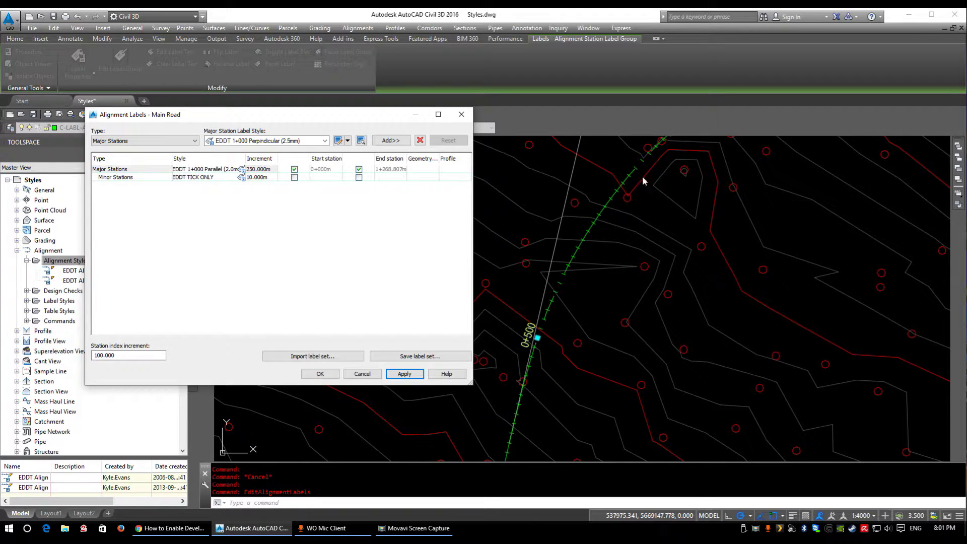
click(320, 373)
Step: Examine the parallel station labels and the tick spacing along the Main Road alignment
scroll(529, 332, down, 1)
middle_drag(518, 401, 535, 307)
key(Escape)
scroll(559, 186, up, 3)
middle_drag(560, 131, 564, 337)
middle_drag(554, 192, 410, 269)
middle_drag(570, 222, 503, 338)
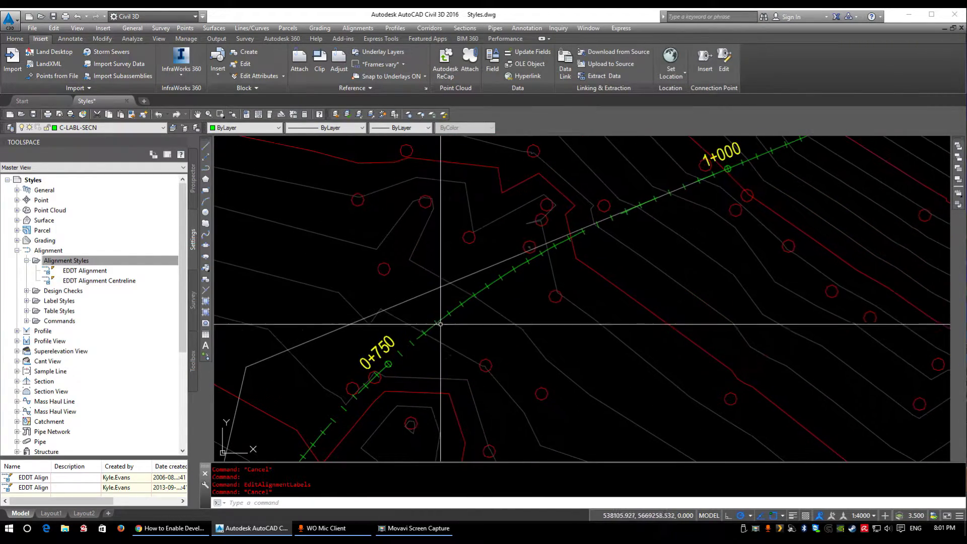
scroll(469, 302, down, 3)
Step: Reopen the Main Road alignment's labels for editing, moving the dialog clear of the alignment
click(496, 284)
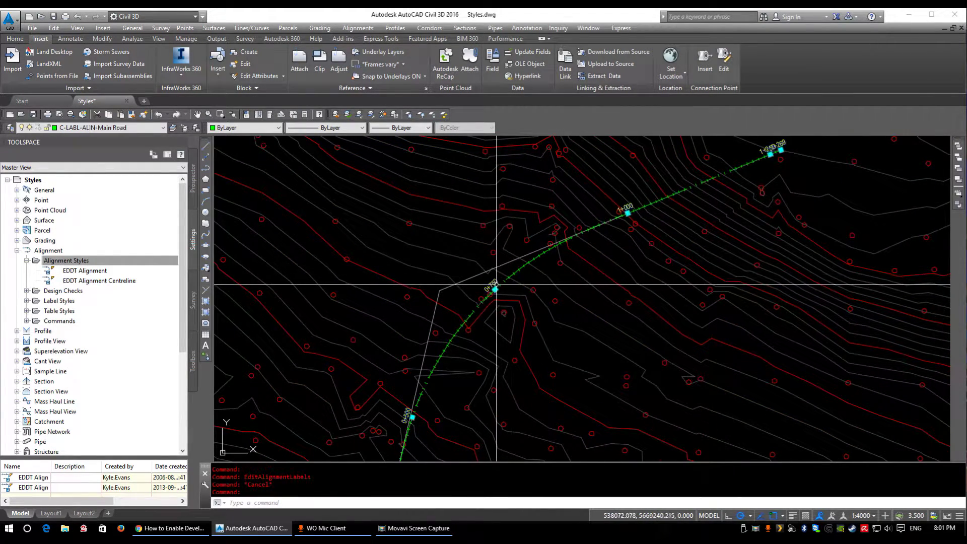
right_click(497, 285)
click(535, 418)
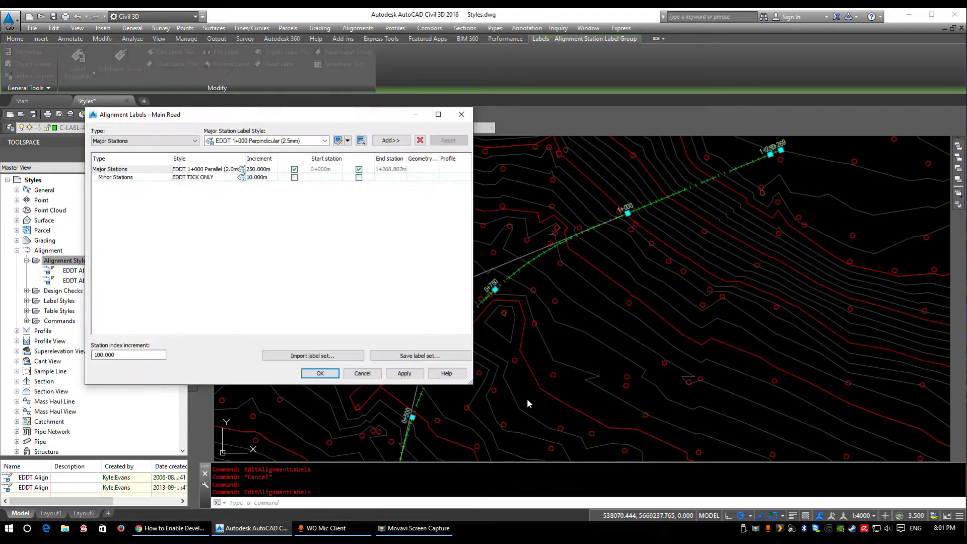
drag(364, 109, 325, 90)
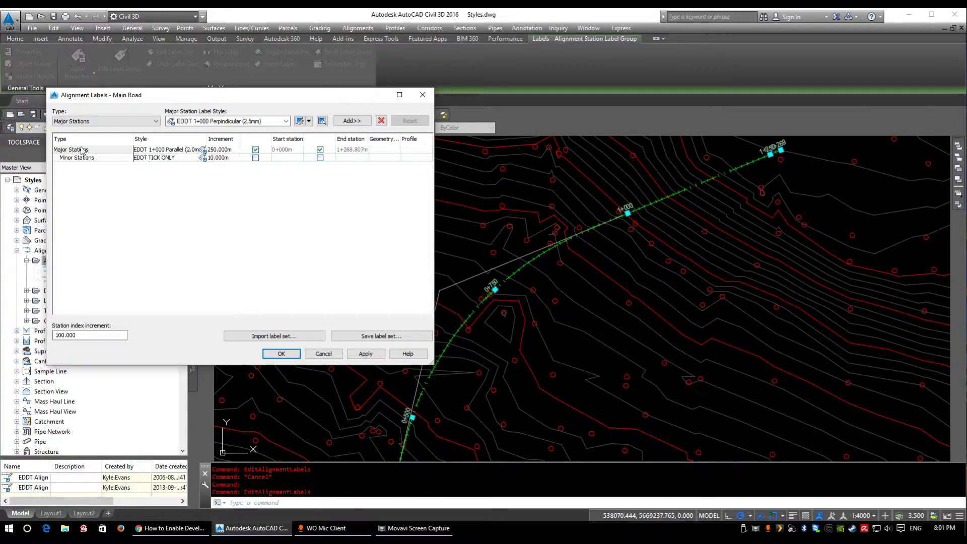
Step: Examine the layout components, text properties and preview of the major stations' EDDT 1+000 Parallel (2.0mm) label style
click(203, 150)
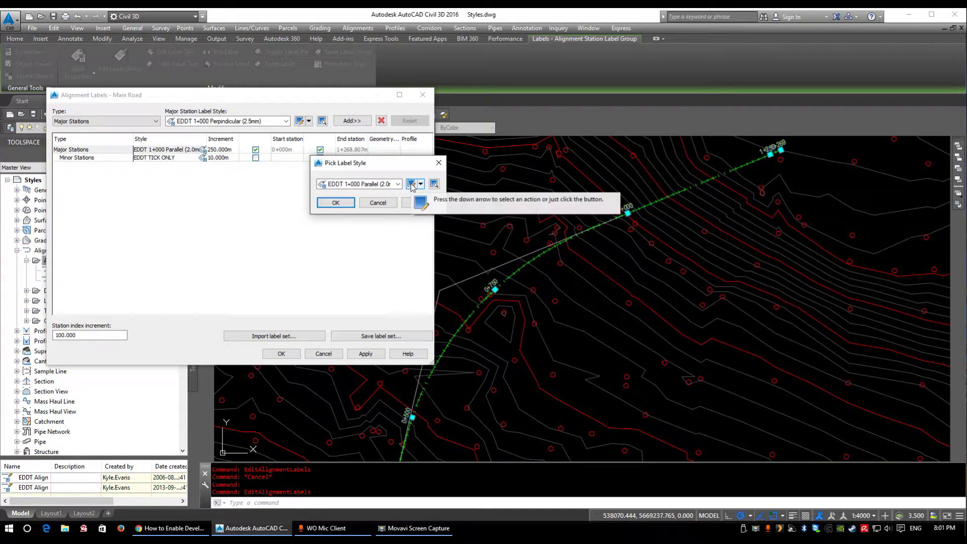
click(411, 185)
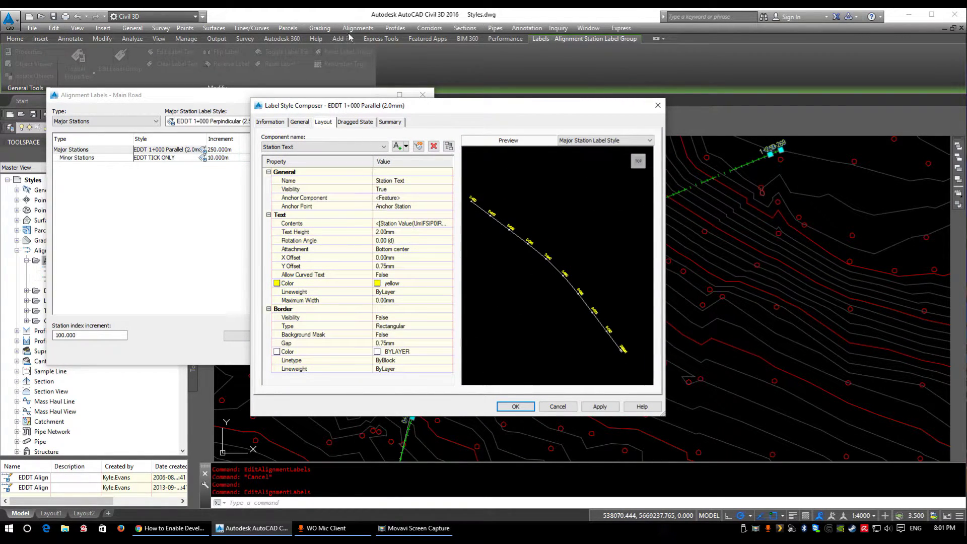
click(333, 148)
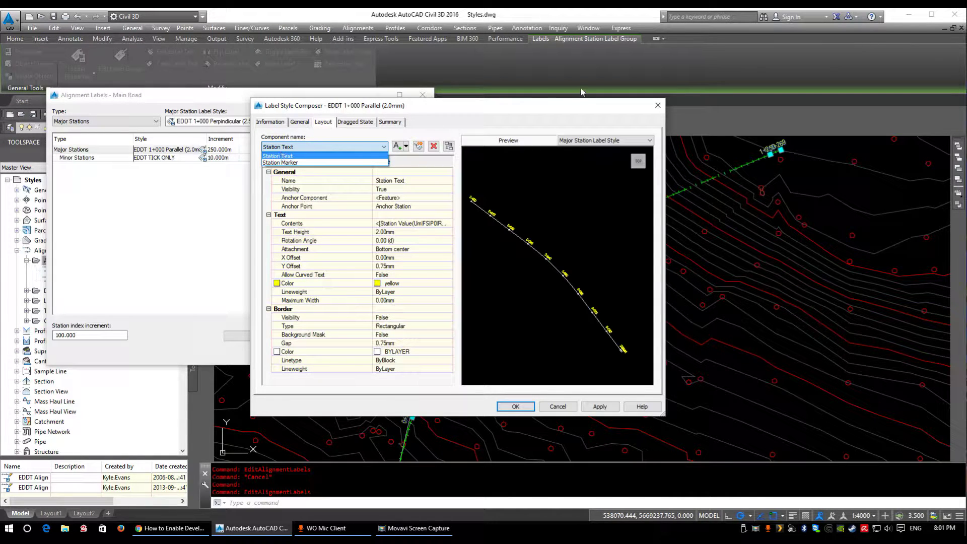
click(426, 112)
drag(540, 117, 367, 142)
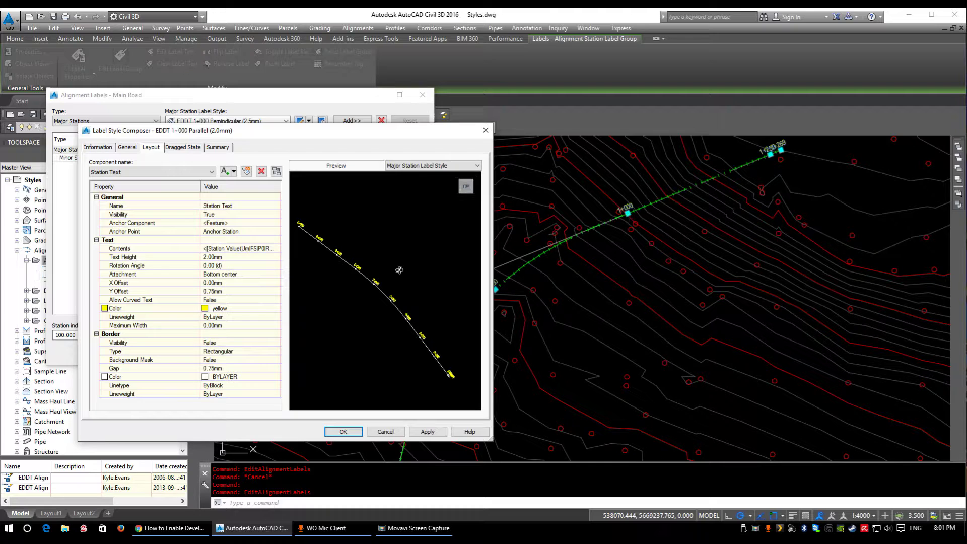
scroll(376, 287, up, 8)
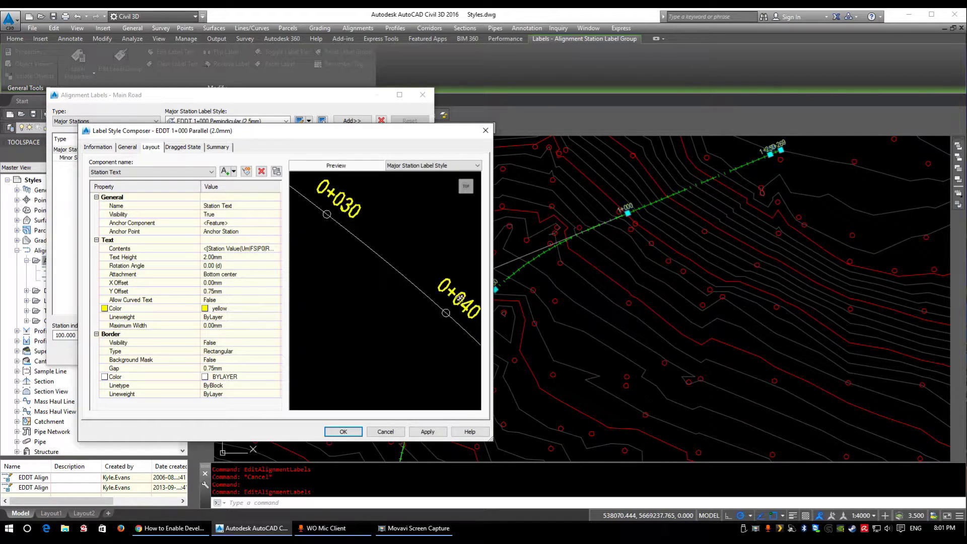
middle_drag(393, 291, 351, 258)
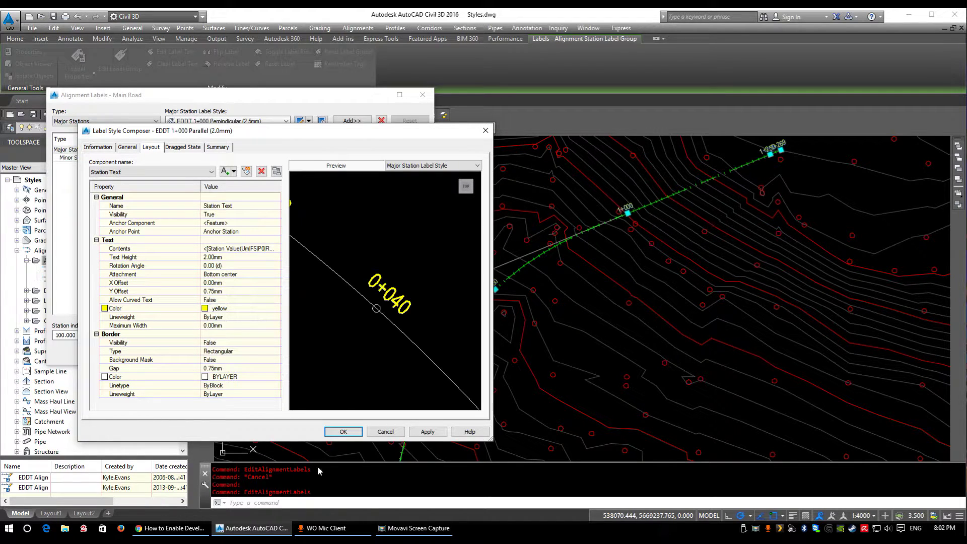
click(334, 429)
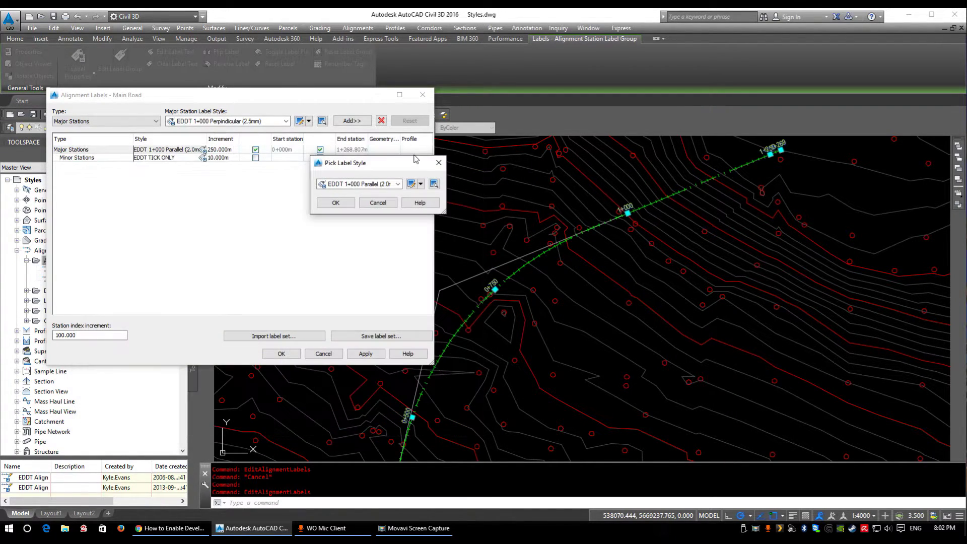
click(374, 203)
Step: Add geometry point labels in the EDDT Perpendicular with Tick and Line (2.5mm) style for all geometry point types
click(78, 121)
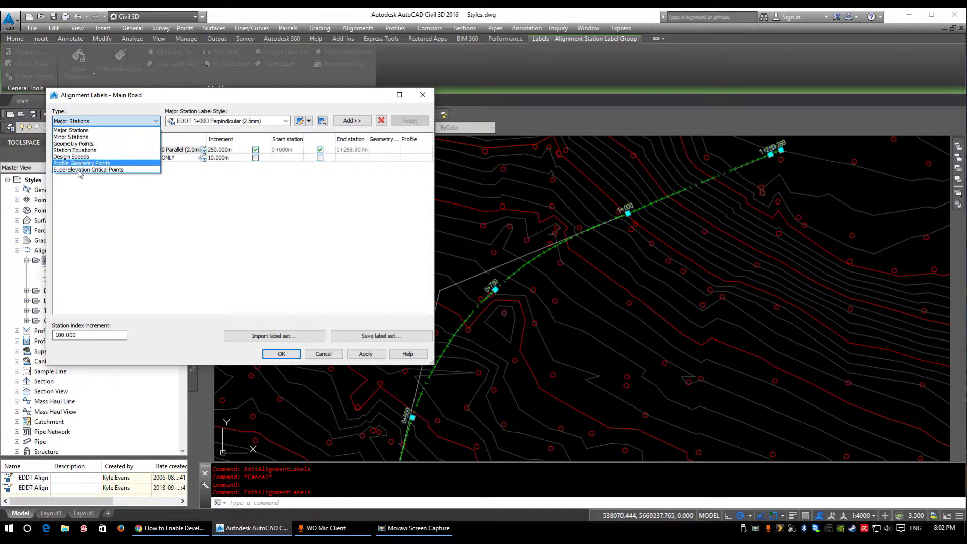
click(75, 144)
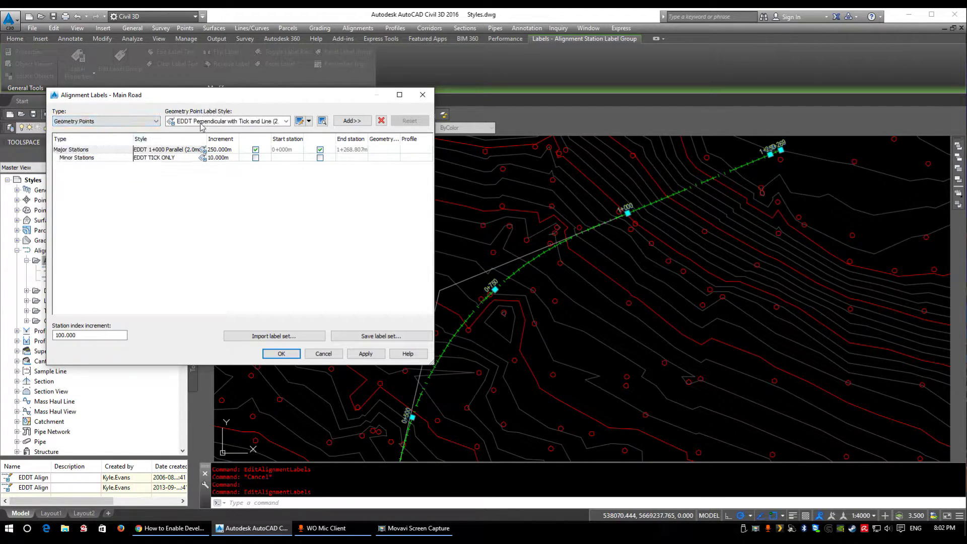
click(208, 121)
click(227, 129)
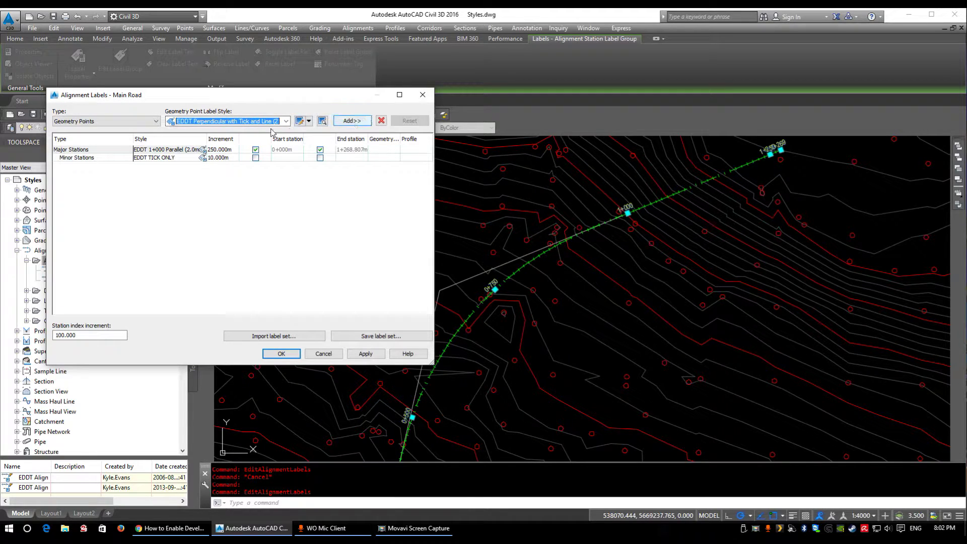
click(246, 122)
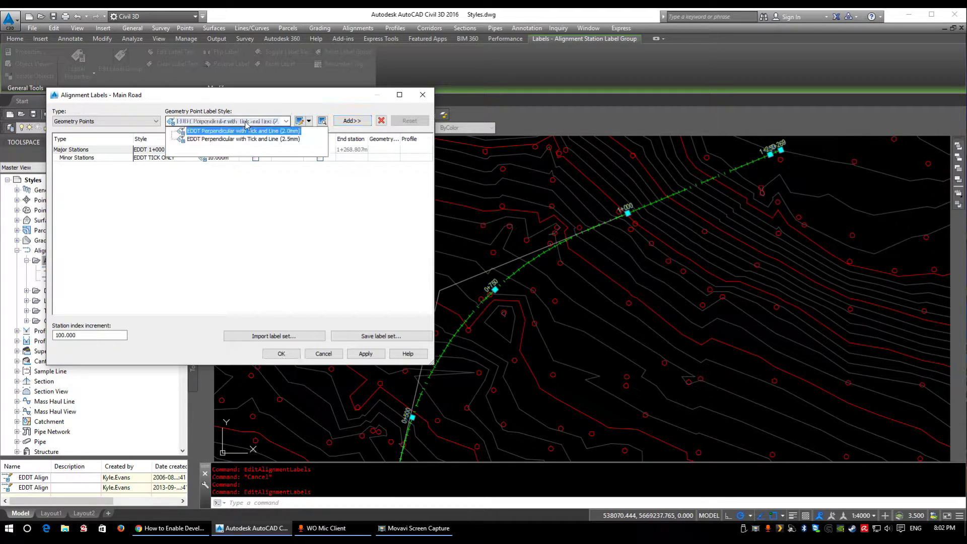
click(291, 139)
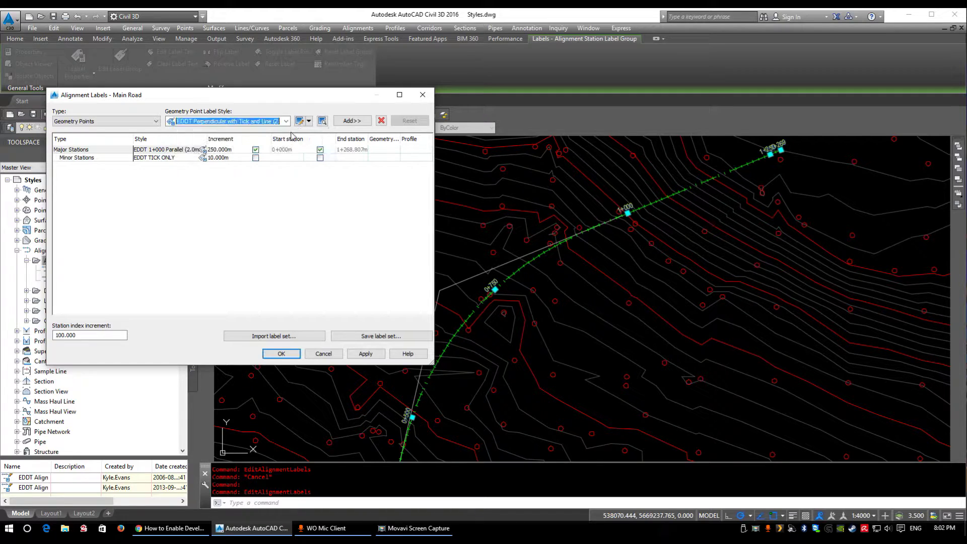
click(348, 122)
drag(722, 162, 308, 161)
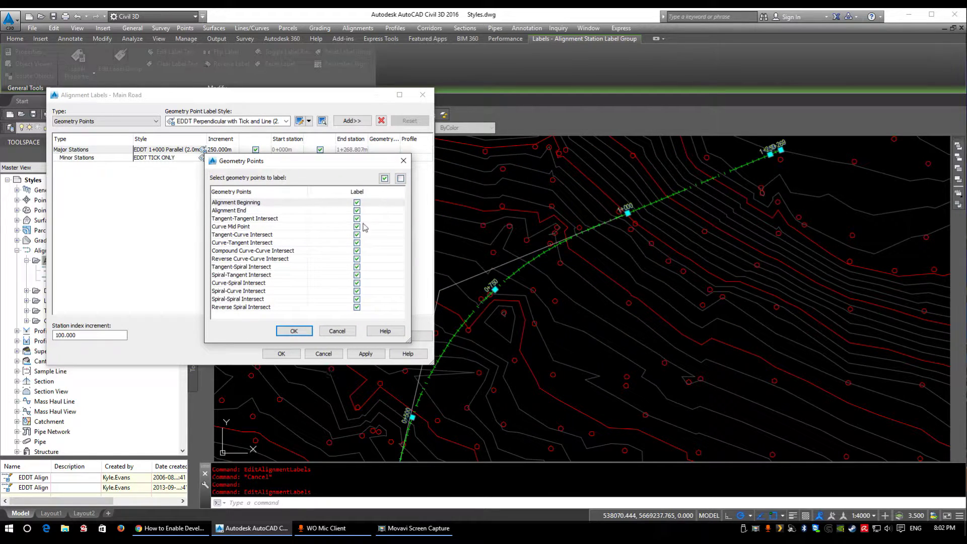
click(294, 332)
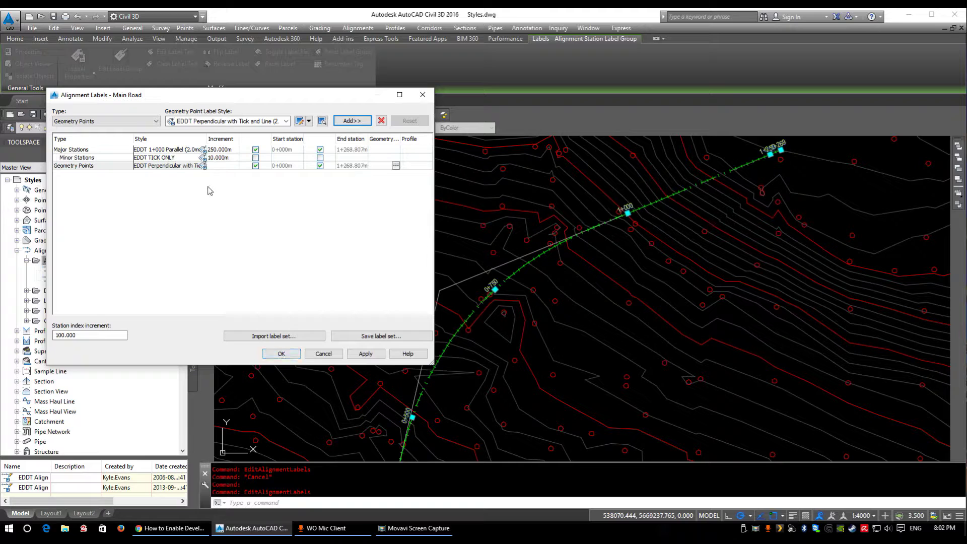
click(283, 354)
Step: Examine the geometry point labels along the Main Road alignment from its end point back to its beginning
middle_drag(557, 282, 578, 346)
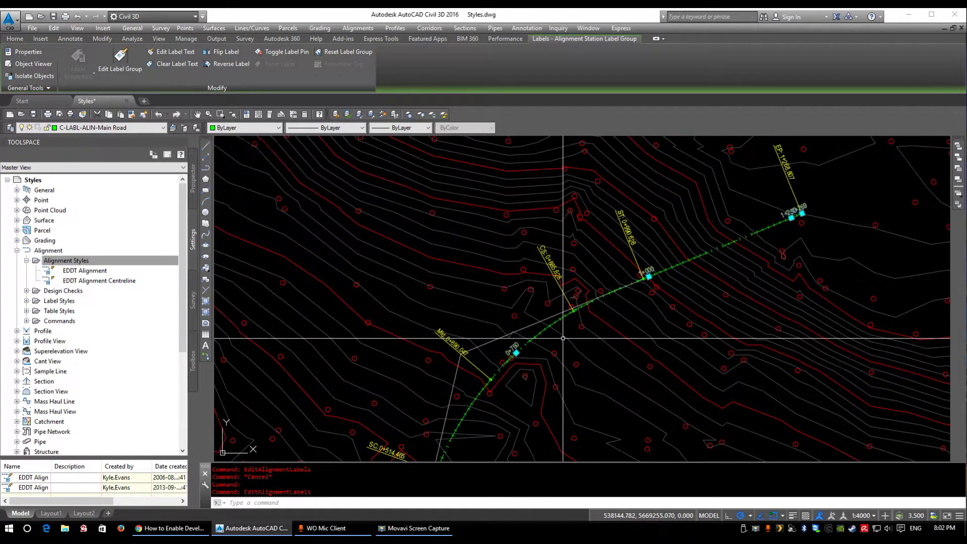
key(Escape)
middle_drag(691, 156, 602, 223)
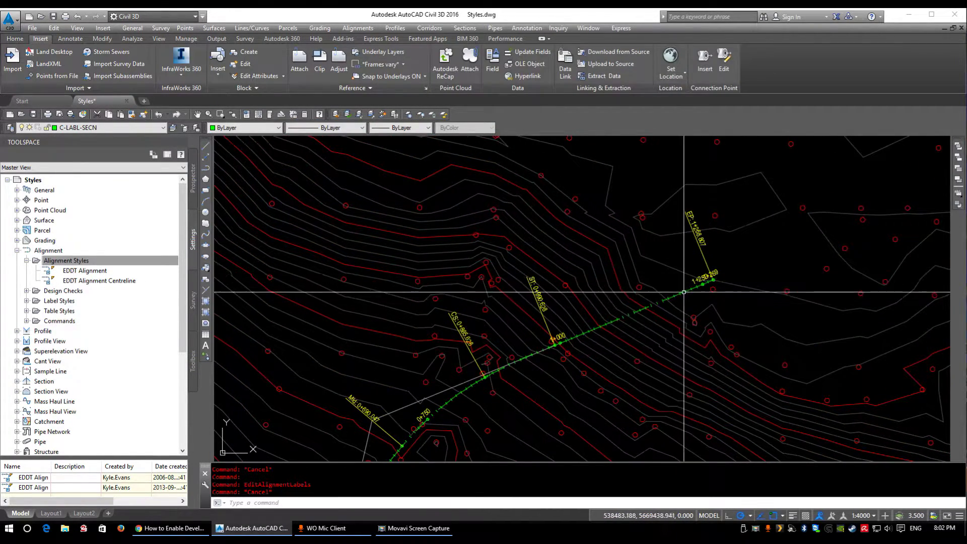
scroll(699, 225, up, 4)
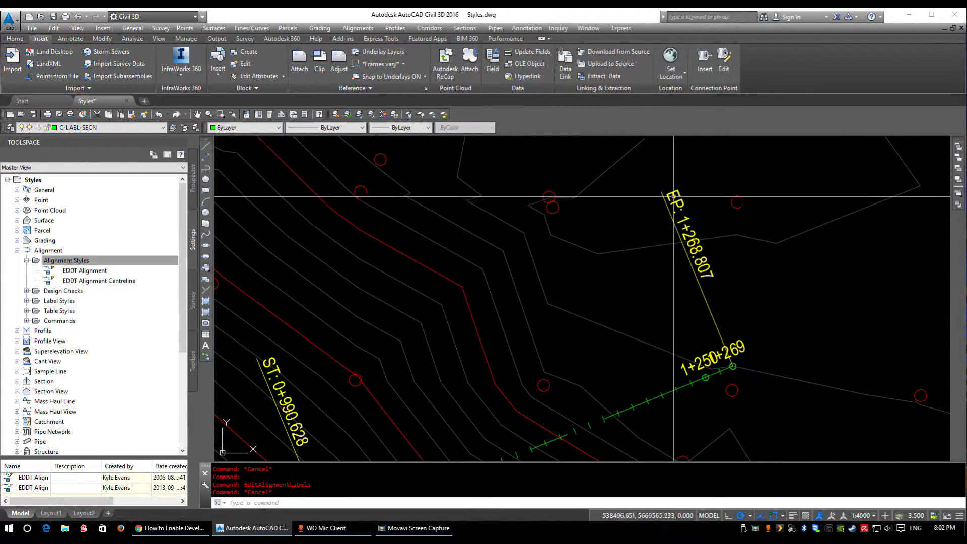
scroll(432, 255, down, 2)
middle_drag(432, 255, 557, 259)
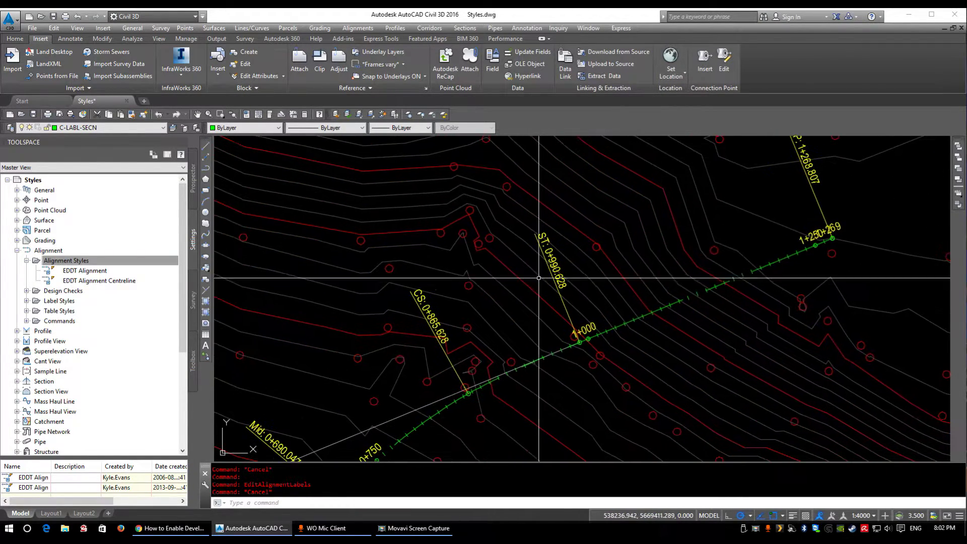
middle_drag(580, 329, 685, 275)
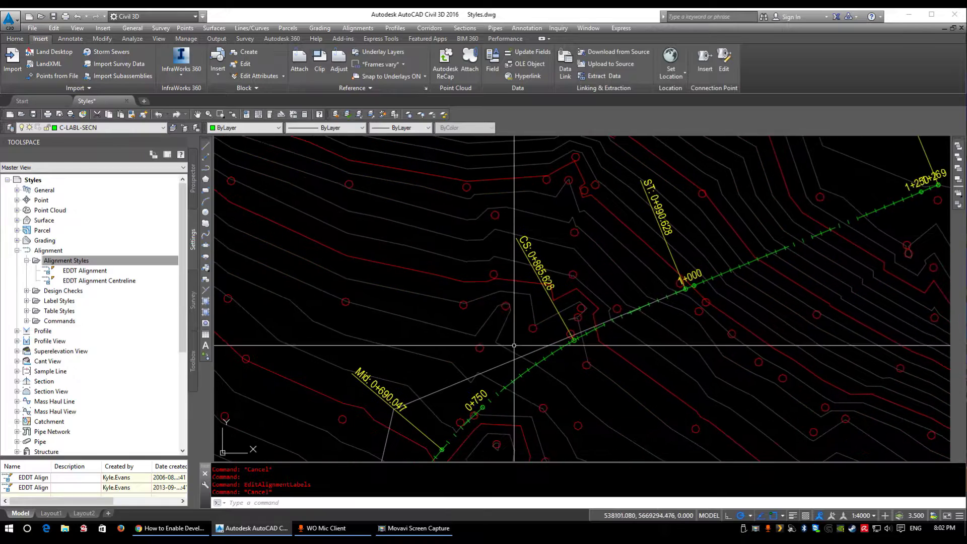
mouse_move(526, 257)
middle_down()
mouse_move(485, 309)
mouse_move(584, 313)
mouse_move(544, 378)
mouse_move(500, 324)
mouse_move(590, 324)
middle_up()
scroll(479, 353, down, 6)
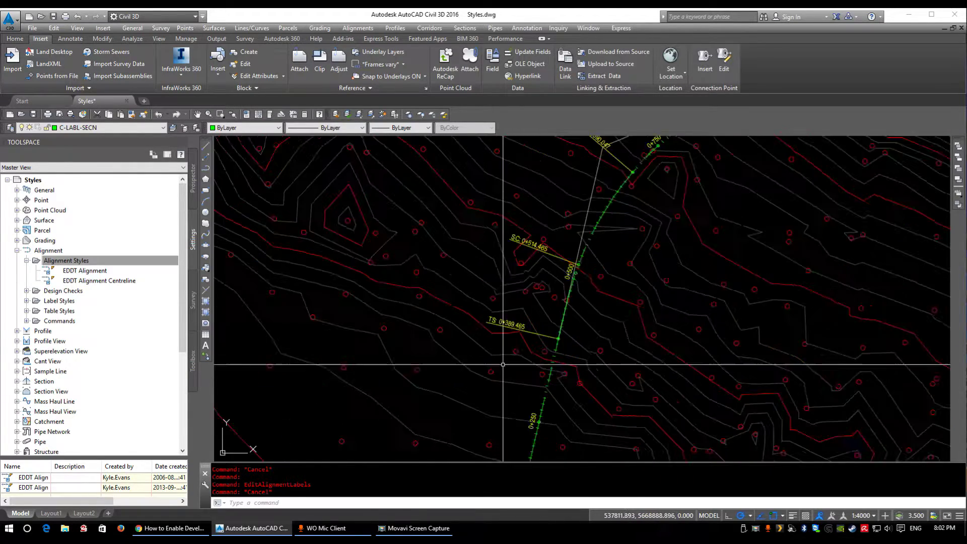
scroll(518, 386, up, 8)
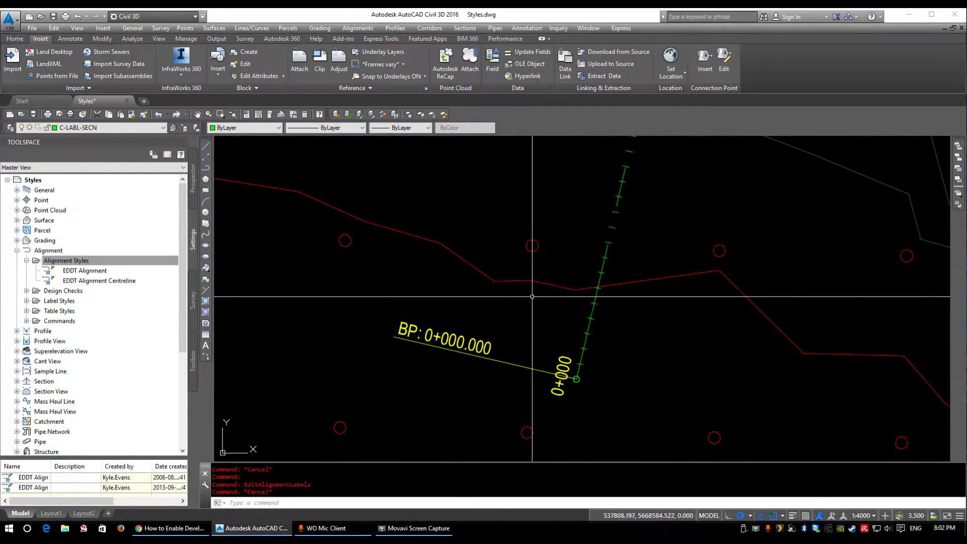
scroll(499, 317, down, 8)
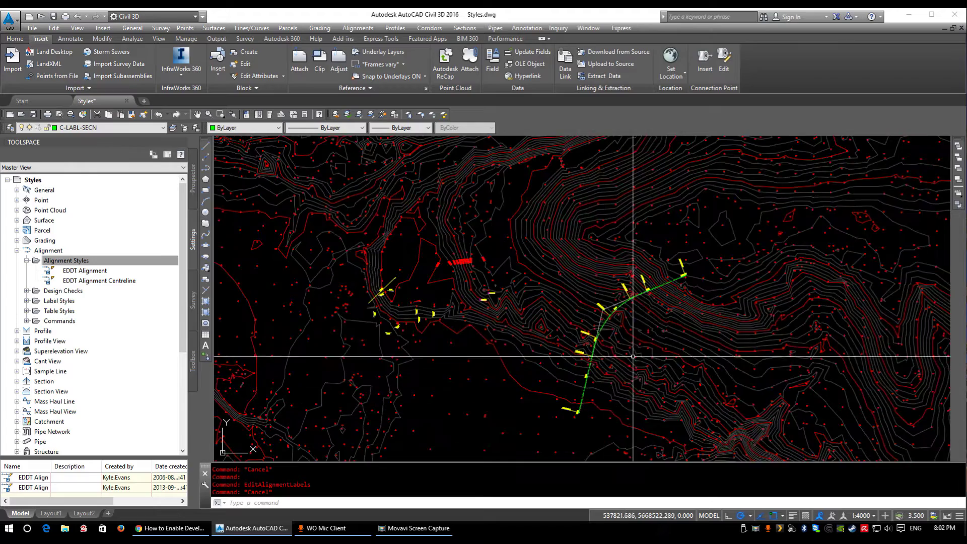
scroll(625, 297, up, 7)
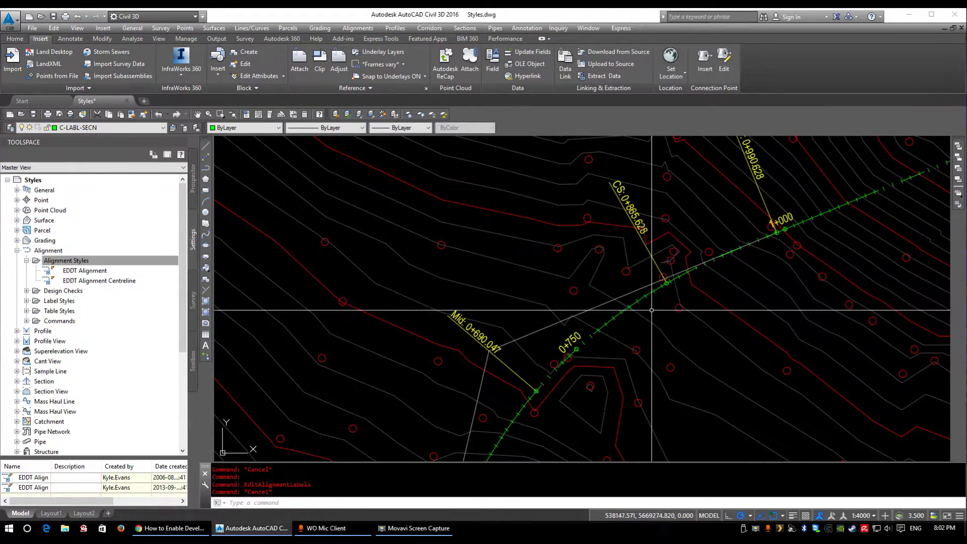
Step: Move the Main Road alignment's point of intersection about 35 m southeast, toward its curve
click(649, 299)
middle_drag(489, 351, 516, 283)
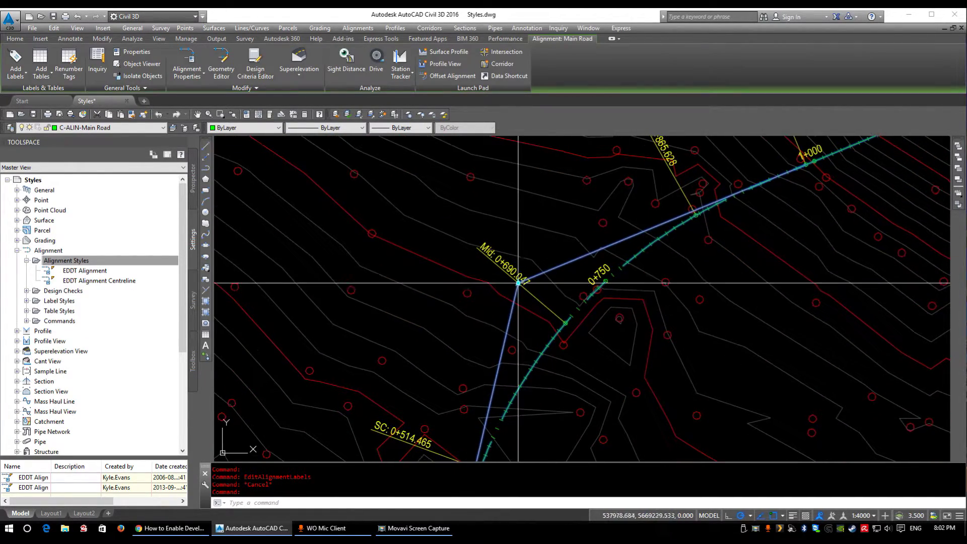
drag(515, 285, 552, 294)
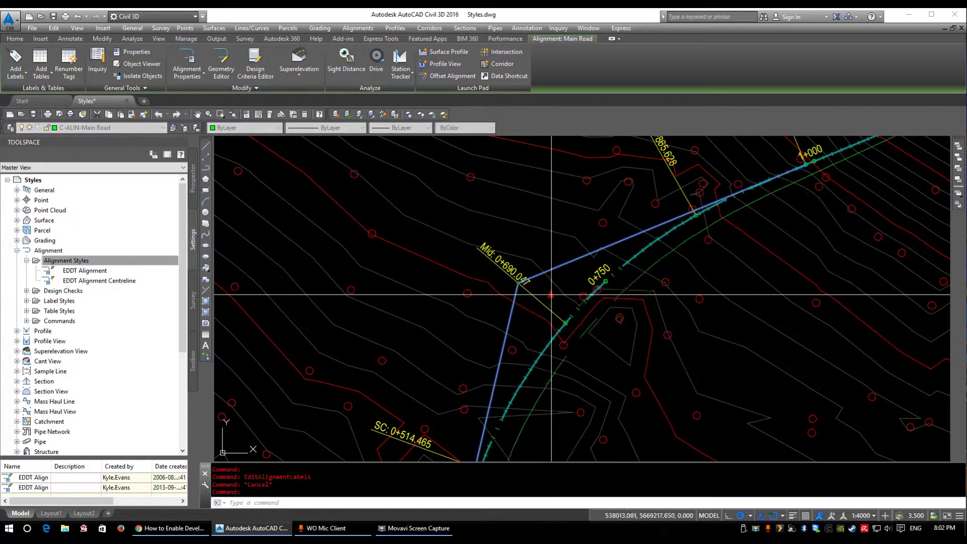
middle_drag(657, 197, 654, 234)
key(Escape)
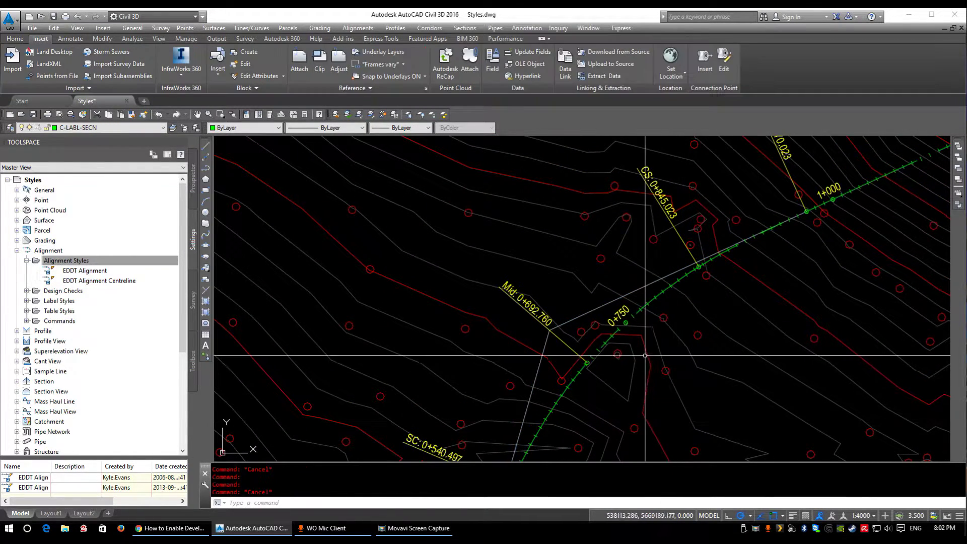
Step: Add superelevation critical point labels in the EDDT Superelevation Critical Points style to Main Road, covering every superelevation point type
click(663, 198)
right_click(666, 198)
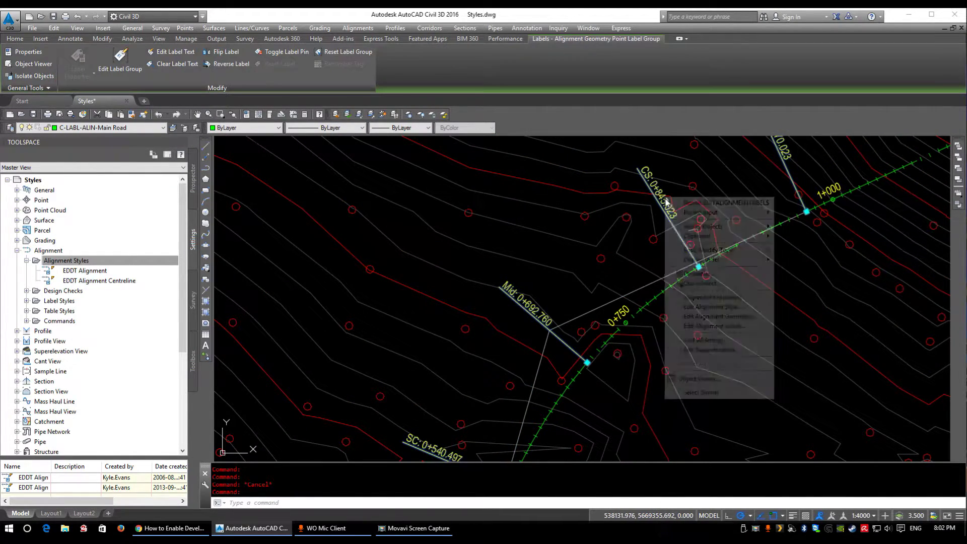
click(734, 332)
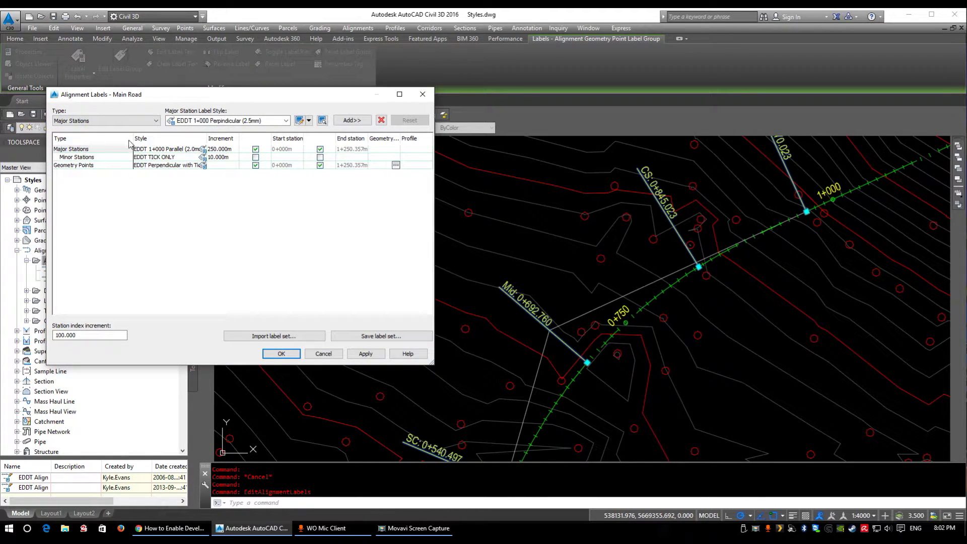
click(104, 121)
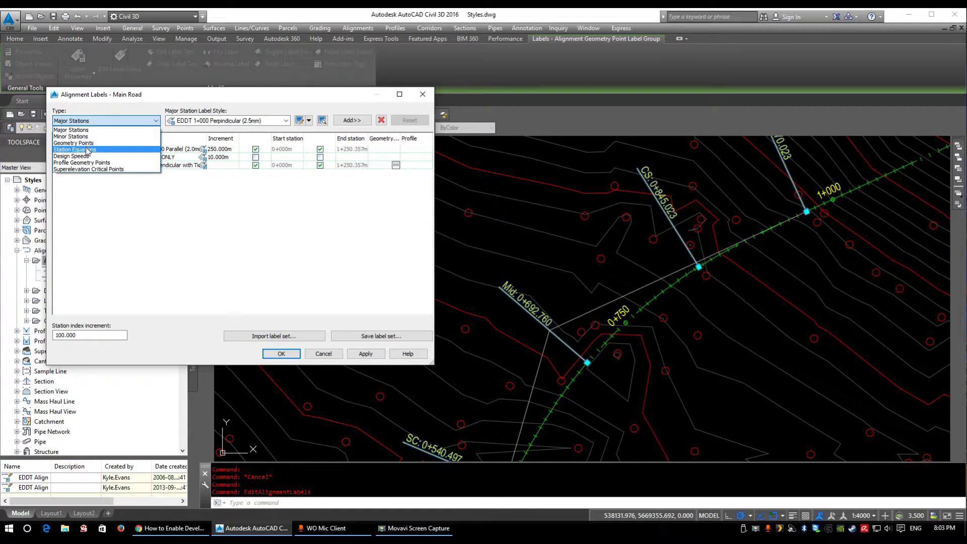
click(89, 169)
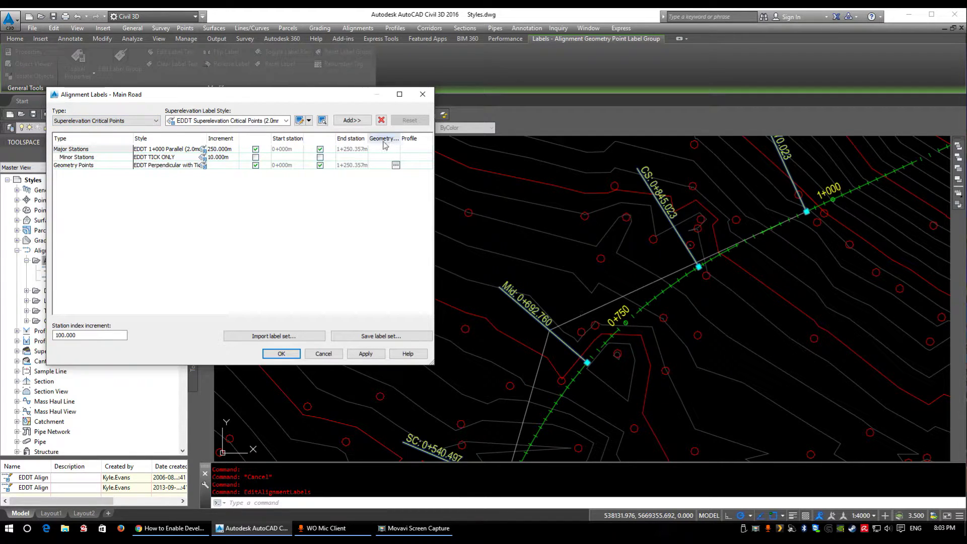
click(353, 121)
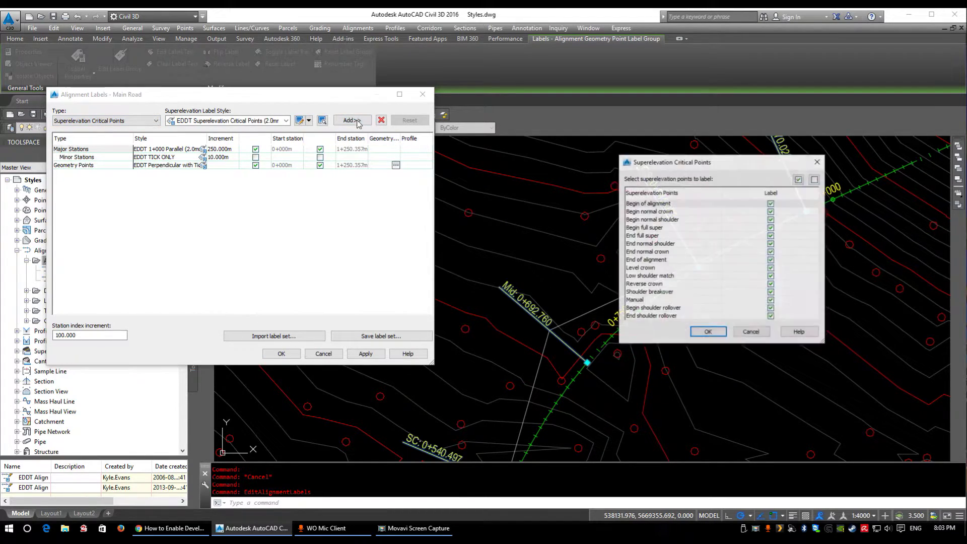
click(708, 333)
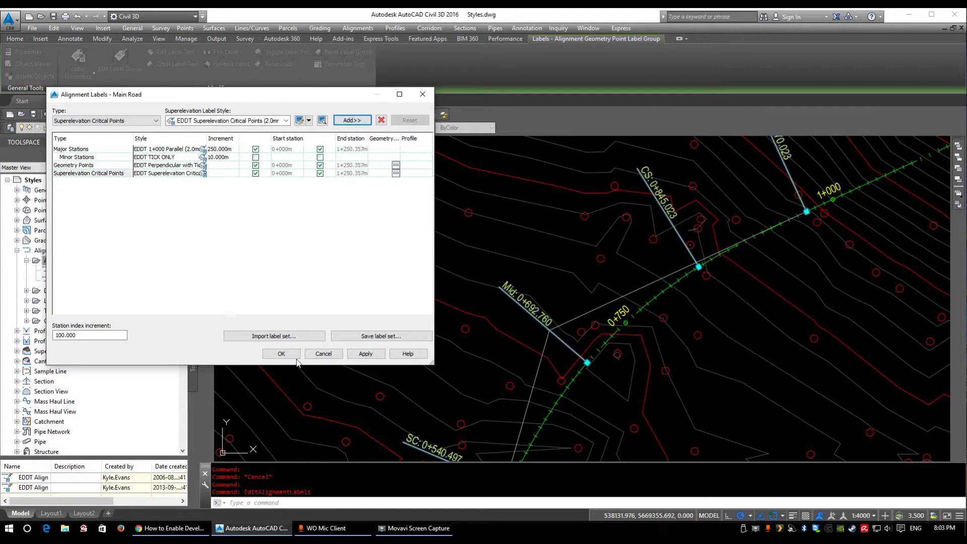
click(281, 354)
scroll(648, 293, down, 2)
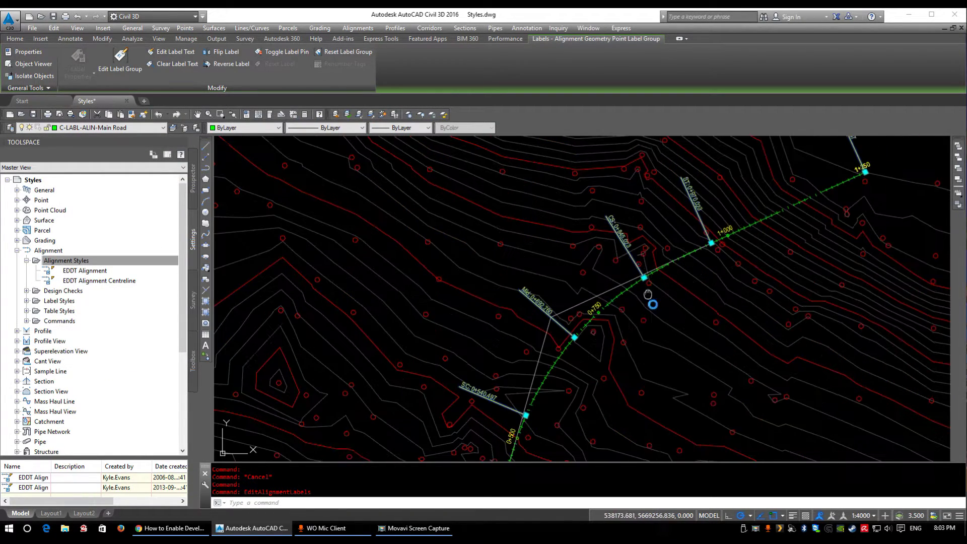
middle_drag(649, 293, 662, 331)
key(Escape)
Step: Calculate Main Road's superelevation as an undivided crowned roadway with center baseline pivot, AASHTO 2011 Metric eMax 4% rates and 2 Lane transitions
scroll(639, 334, up, 6)
click(640, 333)
right_click(645, 333)
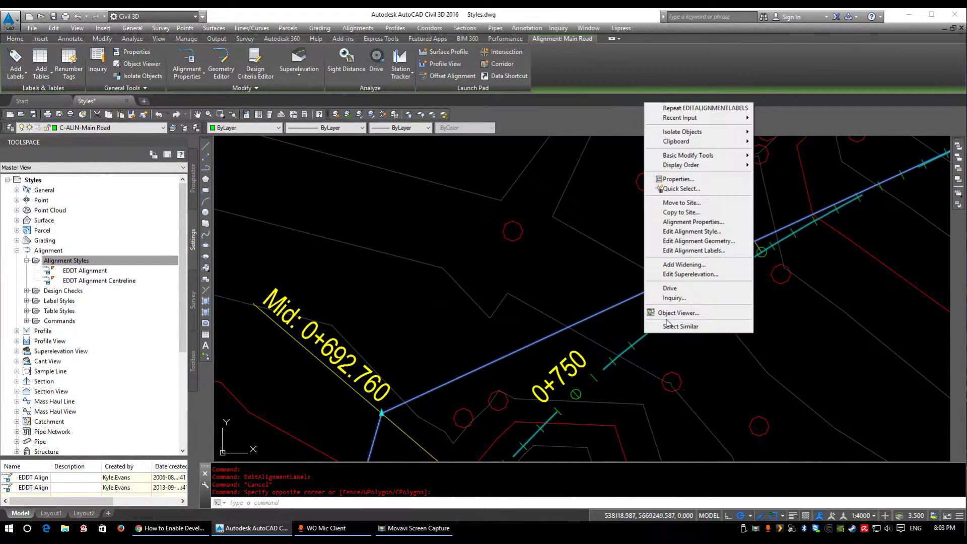
click(698, 276)
click(500, 234)
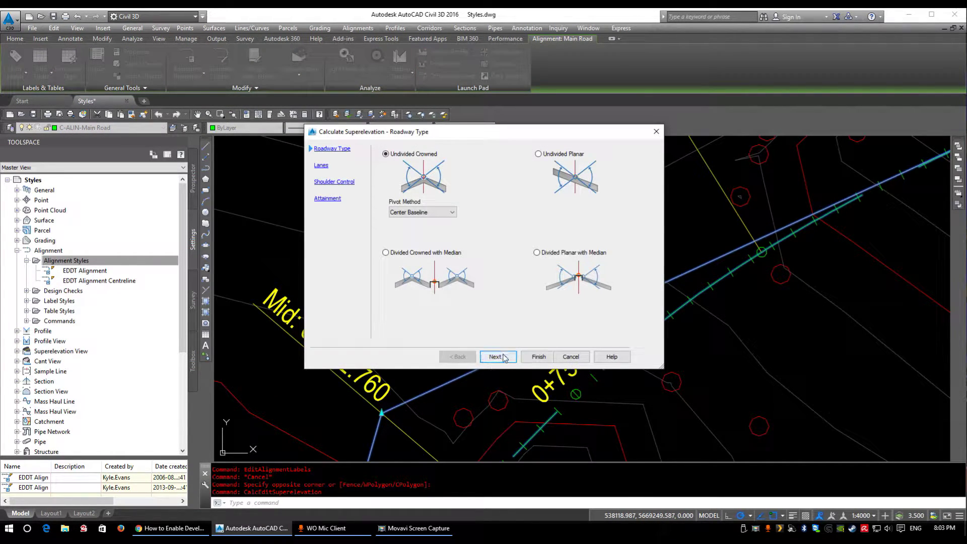
click(496, 357)
click(497, 357)
click(496, 357)
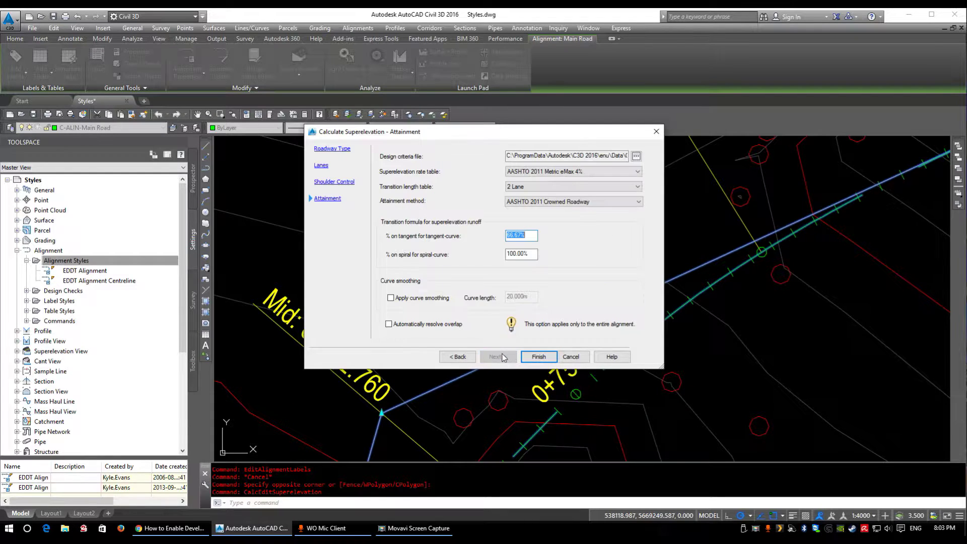
click(539, 357)
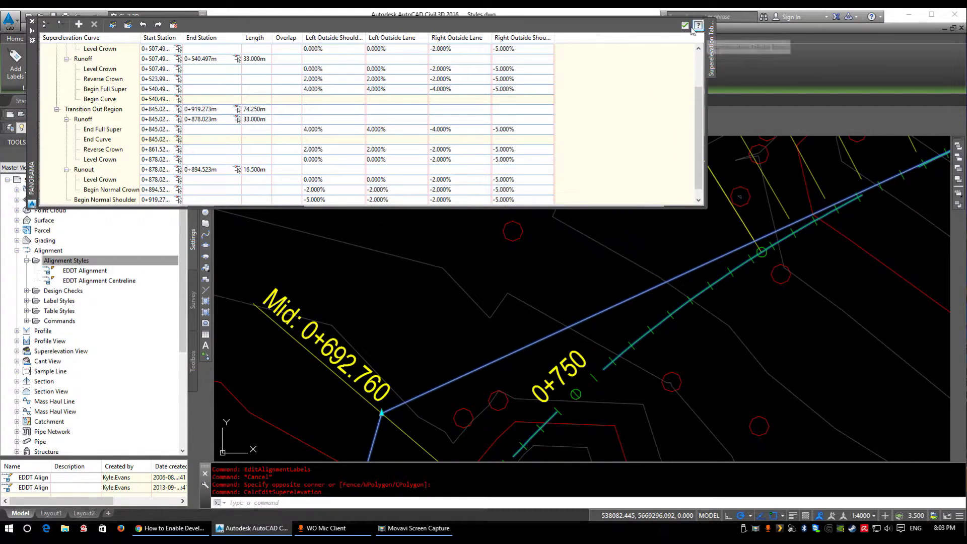
click(685, 25)
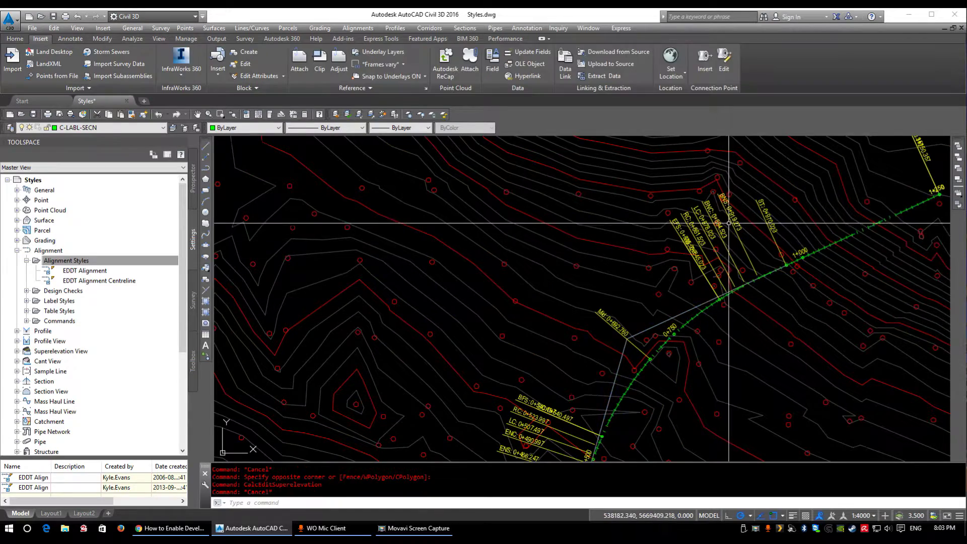
Step: Flip the EFS, RC, LC, BNC and BNS superelevation labels beyond the curve's end to the opposite side of the alignment
scroll(729, 223, up, 3)
click(730, 207)
middle_drag(680, 282, 561, 272)
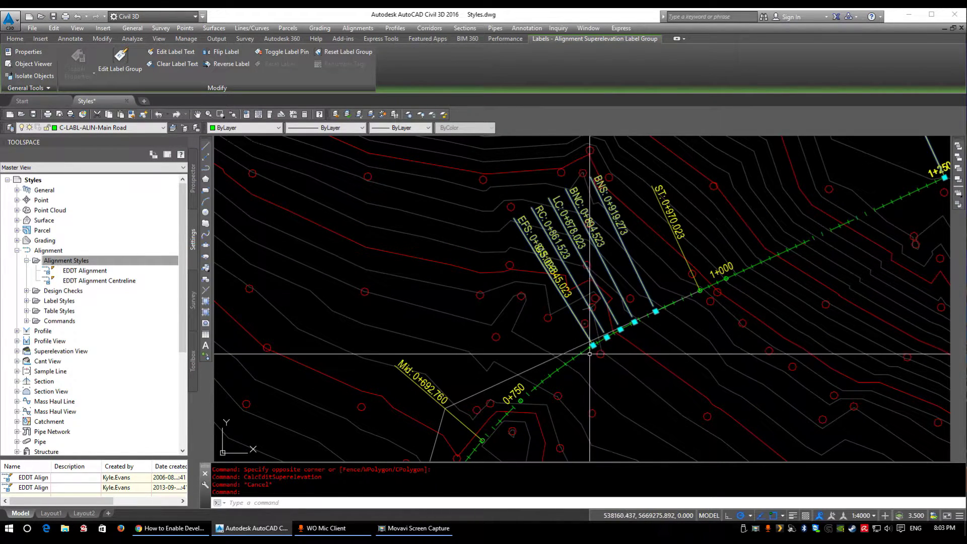
middle_drag(589, 354, 613, 355)
key(Escape)
click(624, 343)
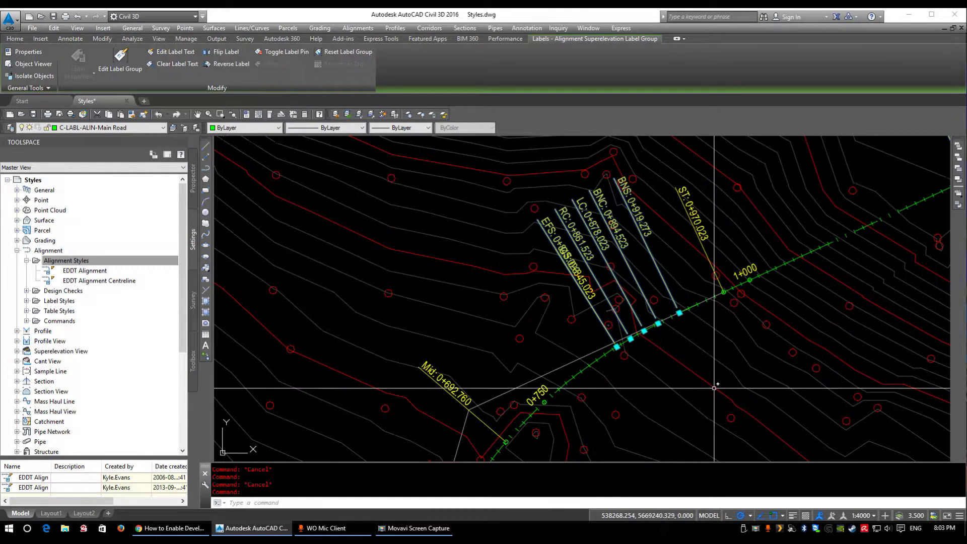
key(Return)
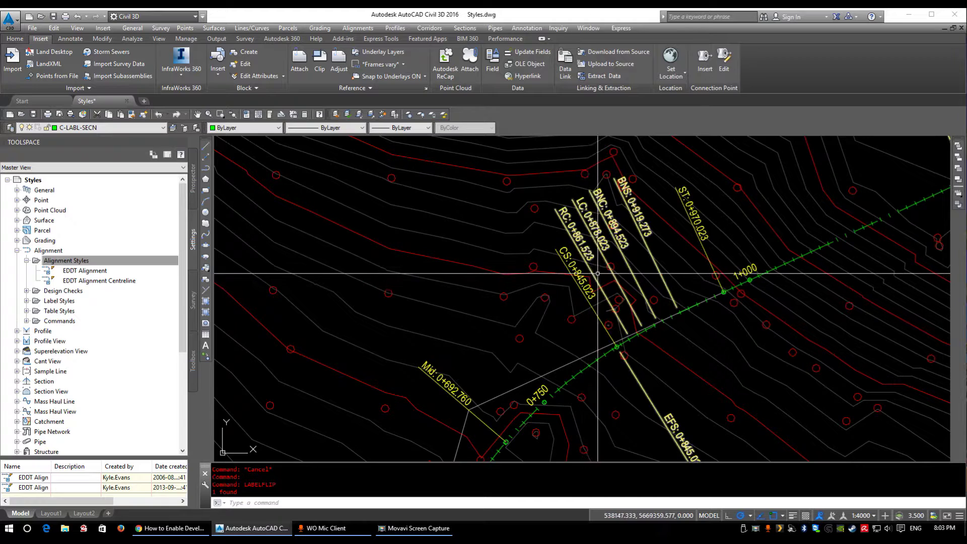
click(585, 251)
key(Return)
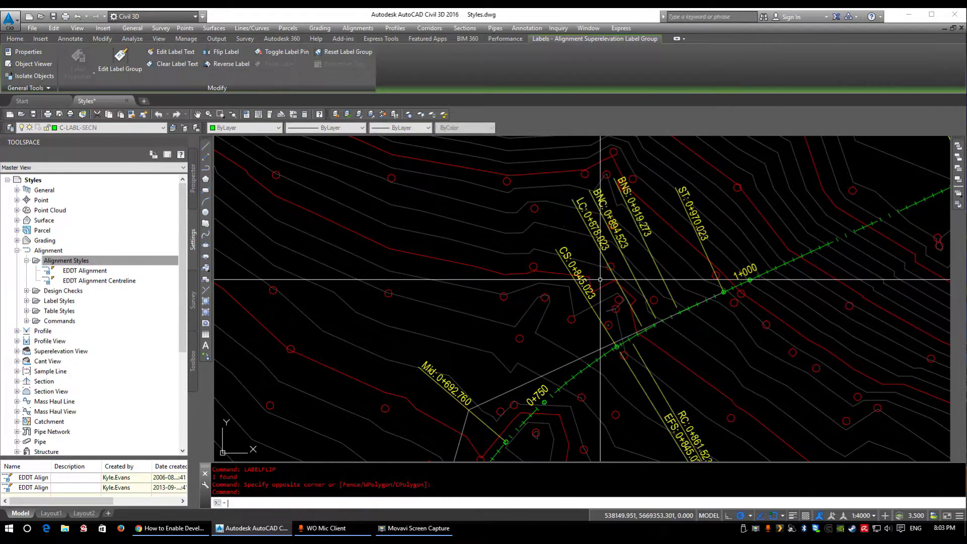
click(683, 208)
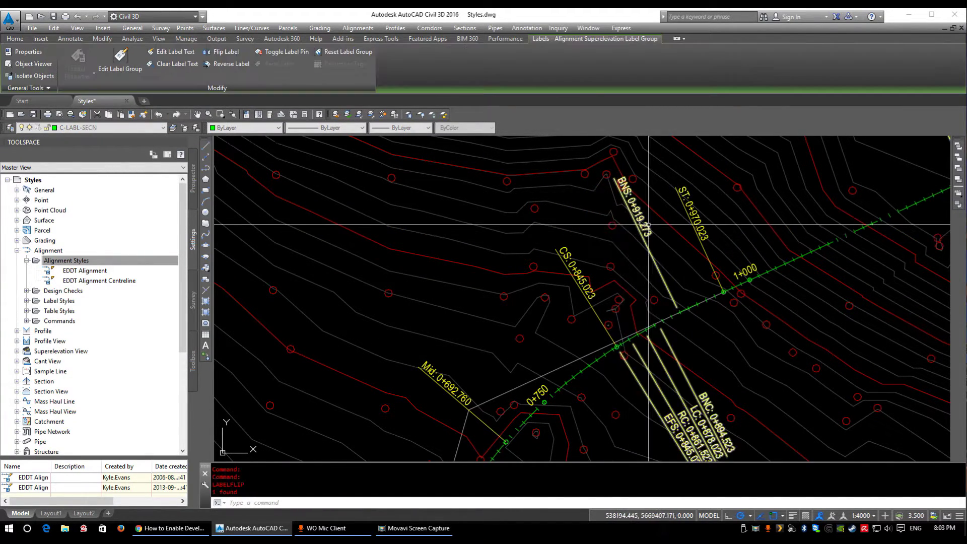
key(Escape)
Step: Flip the BFS, RC, LC, ENC and ENS superelevation labels before the curve's start to the opposite side of the alignment
scroll(683, 209, down, 5)
scroll(534, 222, up, 6)
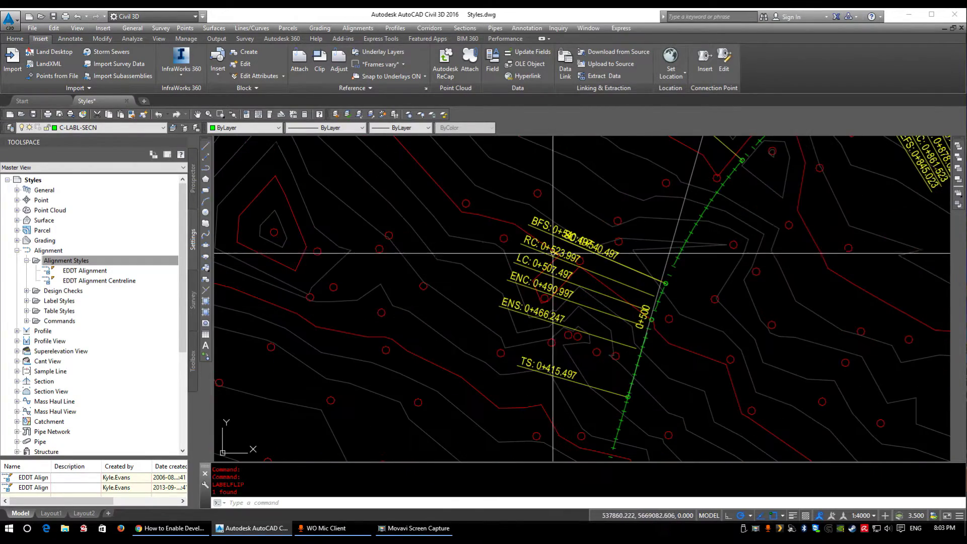
click(534, 223)
key(Return)
click(526, 271)
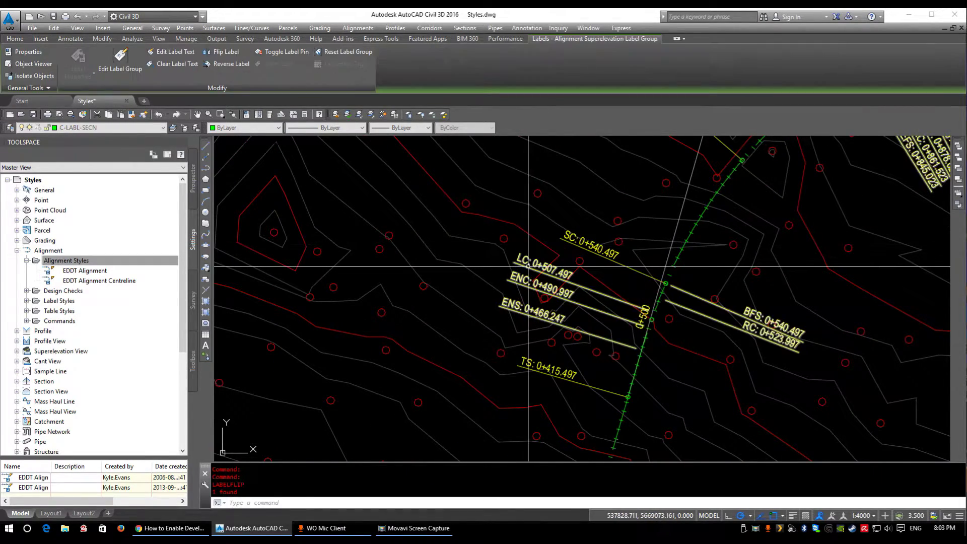
key(Return)
click(526, 271)
key(Return)
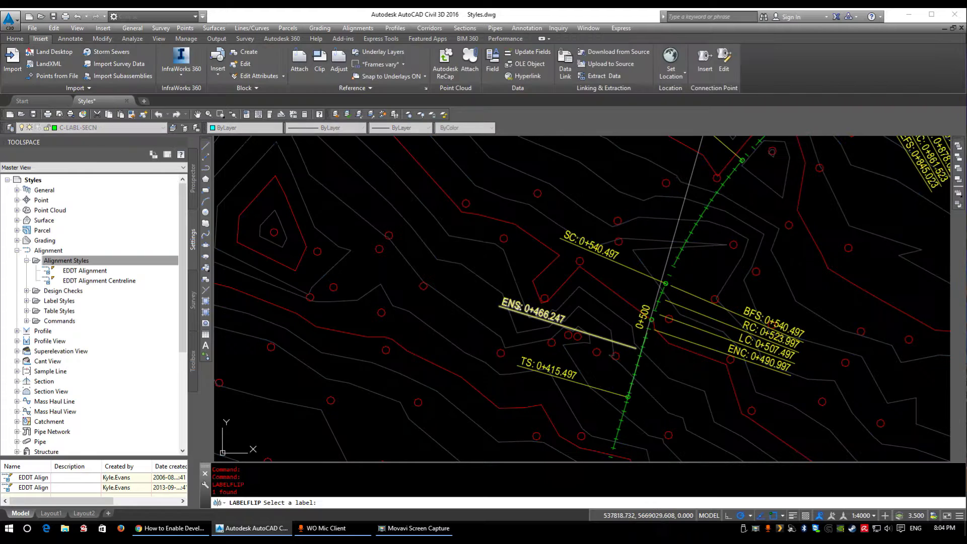
click(518, 311)
key(Return)
key(Return)
scroll(514, 430, down, 5)
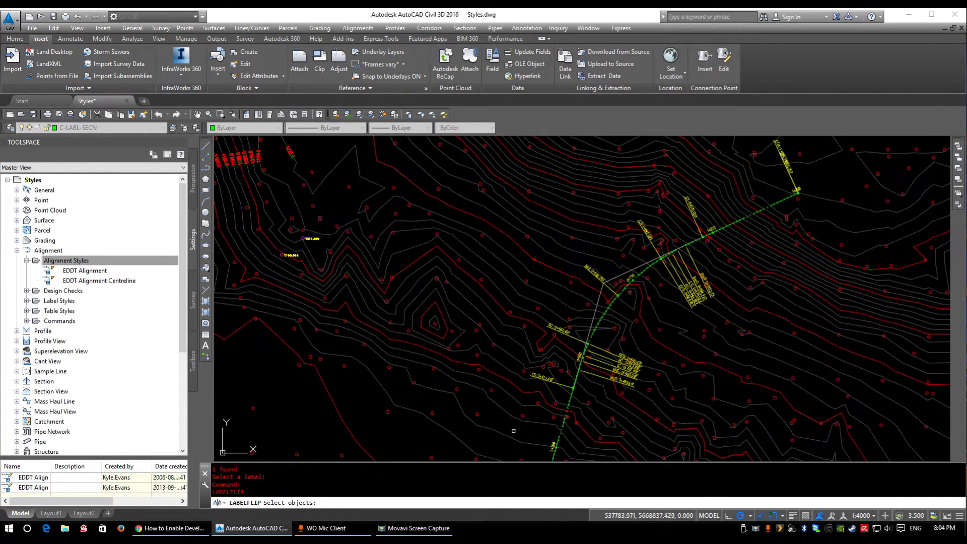
middle_drag(543, 294, 550, 262)
key(Escape)
Step: Examine the flipped superelevation labels beyond the curve's end and the overall labelling of the Main Road alignment
scroll(574, 312, up, 5)
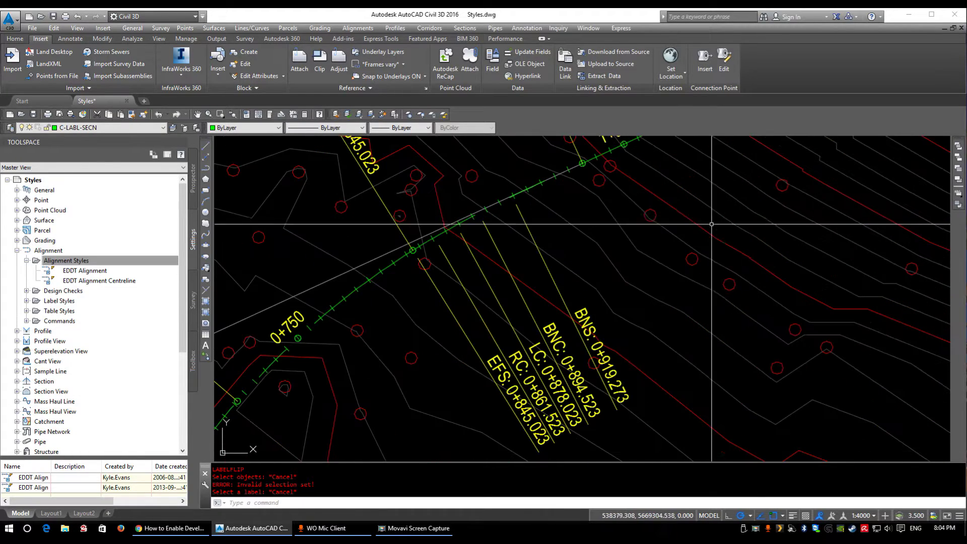
click(611, 345)
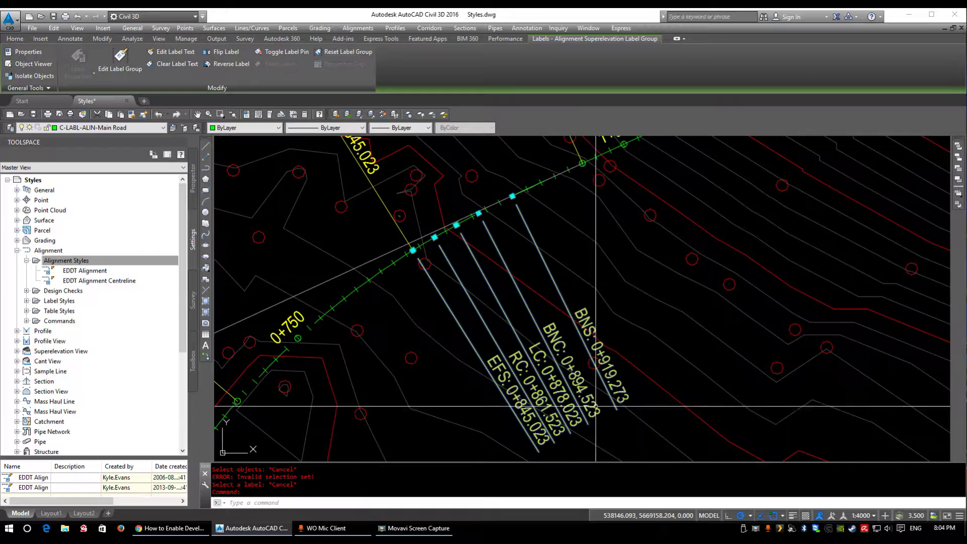
middle_drag(480, 331, 486, 330)
scroll(485, 330, down, 6)
key(Escape)
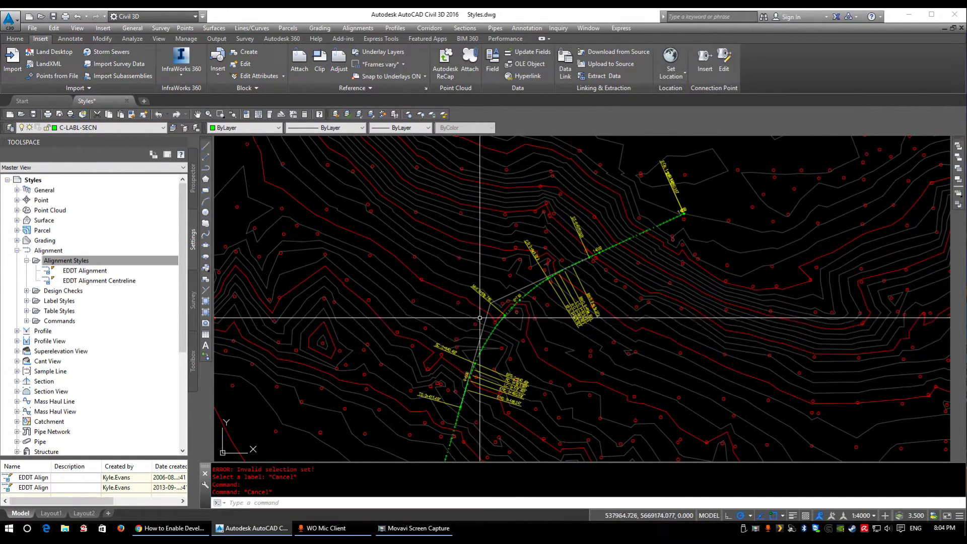
Step: Sample the Existing Ground NW Calgary surface along the full length of Main Road as a surface profile
click(27, 261)
middle_drag(667, 209, 647, 215)
click(394, 28)
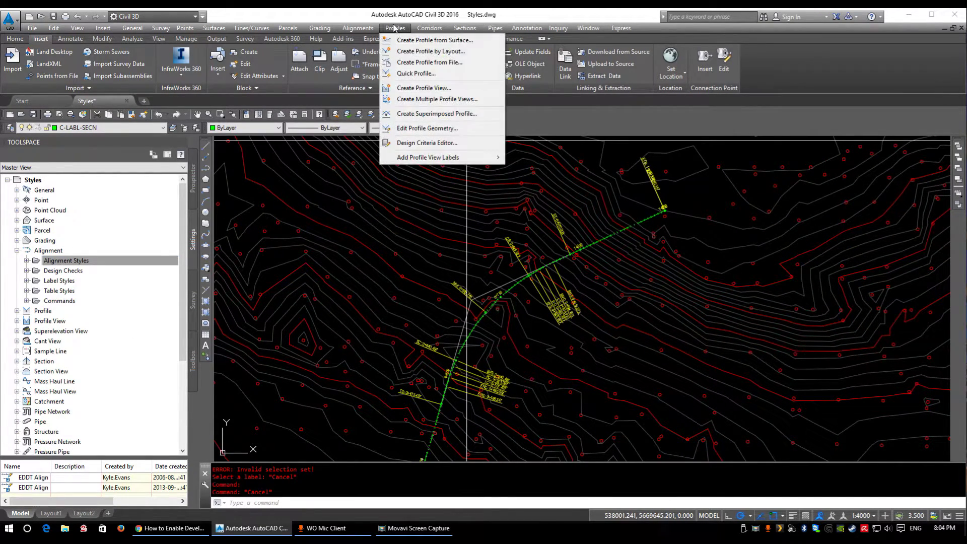
click(429, 40)
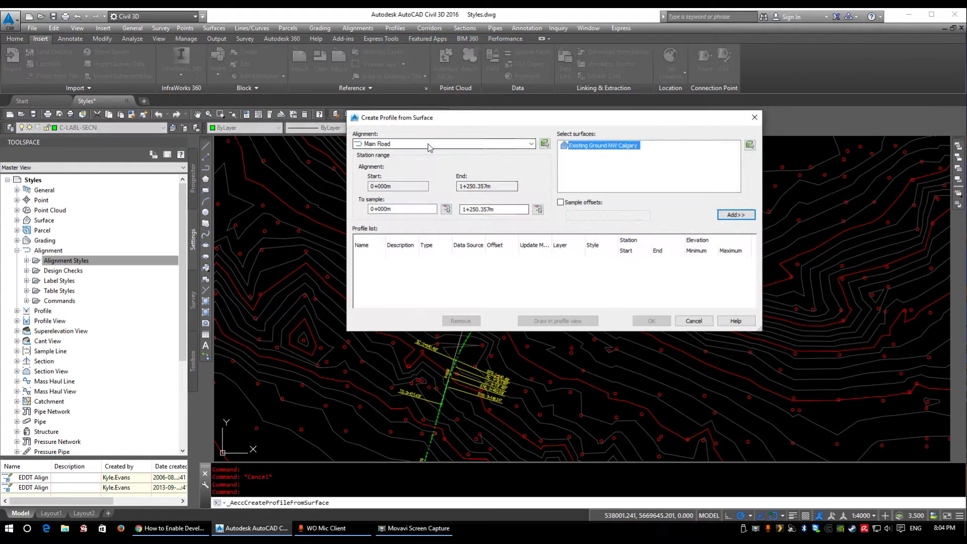
click(735, 215)
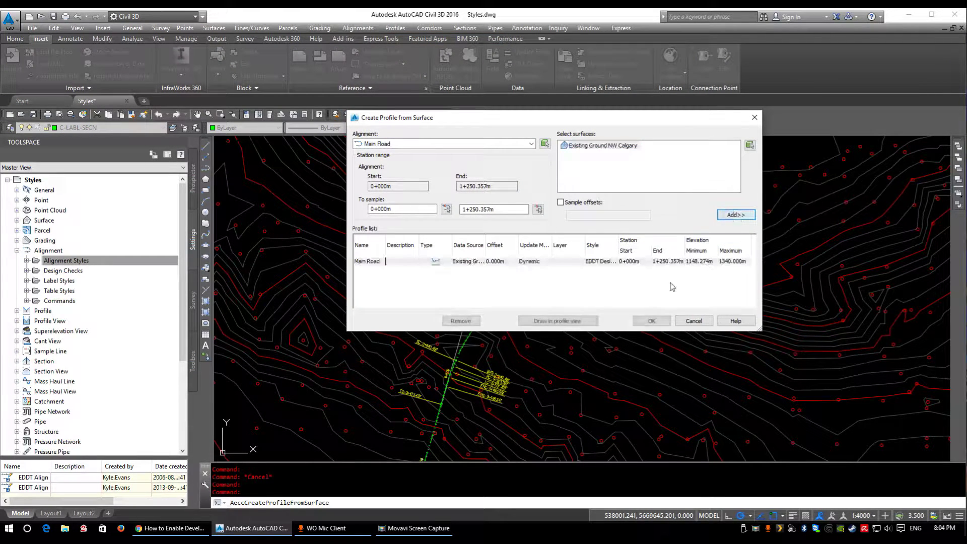
Step: Enlarge the profile list for reading and set the Main Road surface profile's style to EDDT Existing Ground
drag(498, 117, 441, 74)
drag(707, 269, 724, 301)
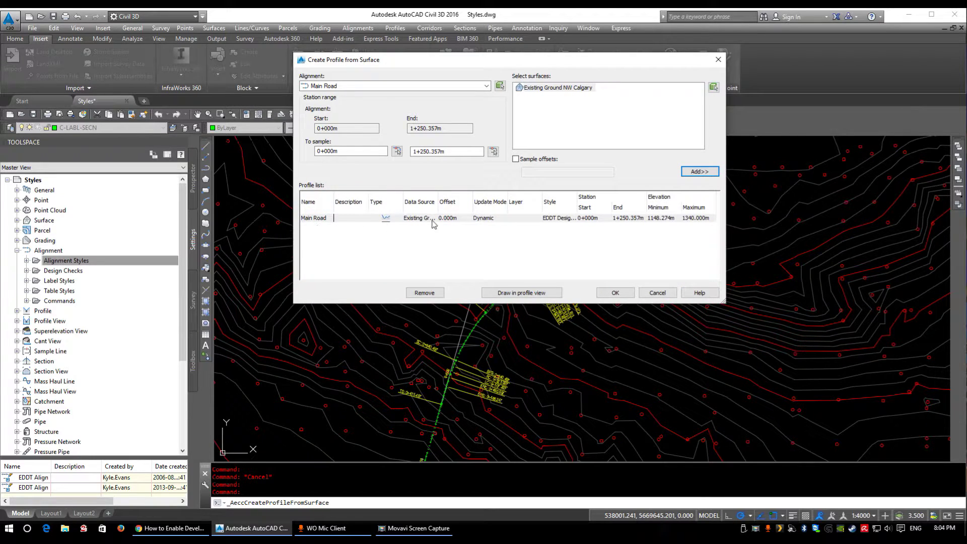
drag(437, 200, 459, 200)
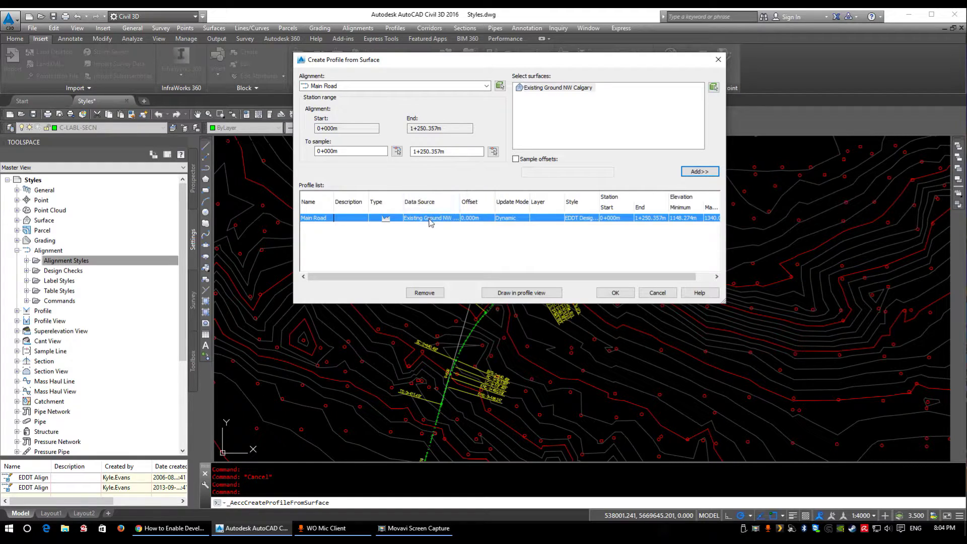
click(588, 219)
click(368, 185)
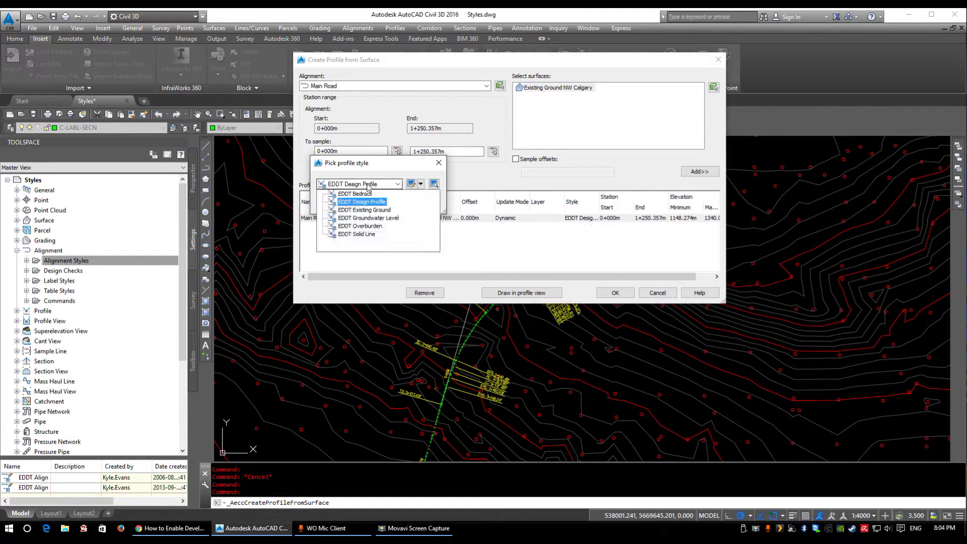
click(367, 210)
click(359, 205)
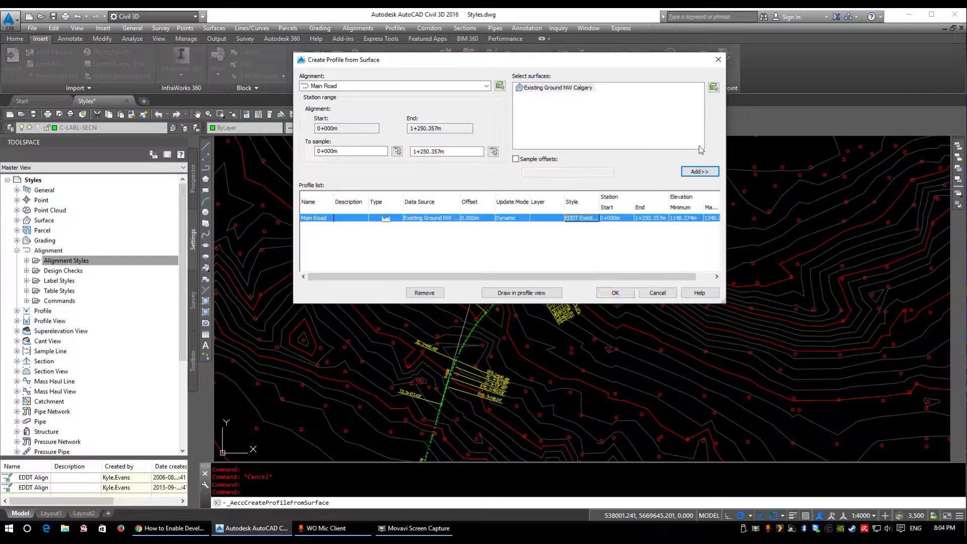
Step: Begin drawing the sampled profile in a profile view for the Main Road alignment and name the view Main Road
click(521, 295)
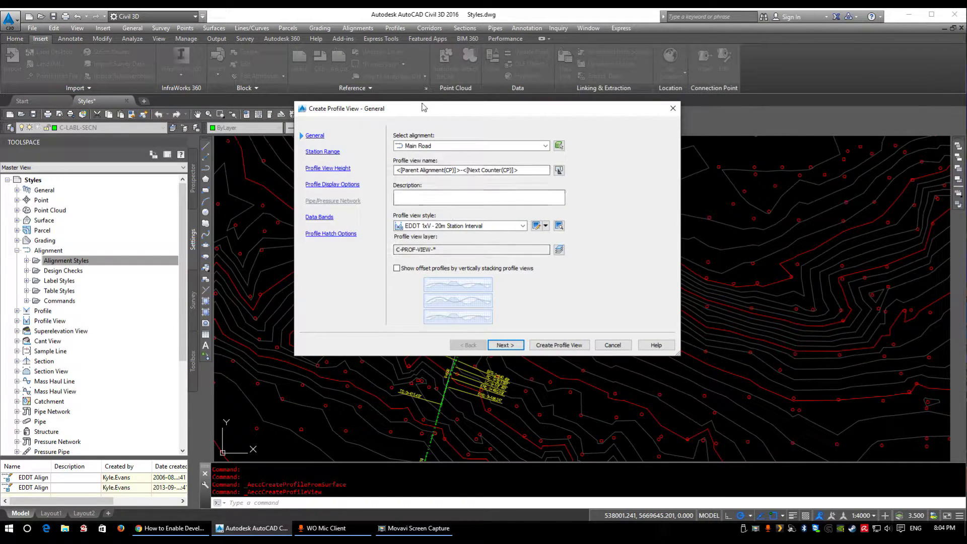
drag(422, 108, 456, 117)
click(504, 180)
key(ctrl+a)
text(M)
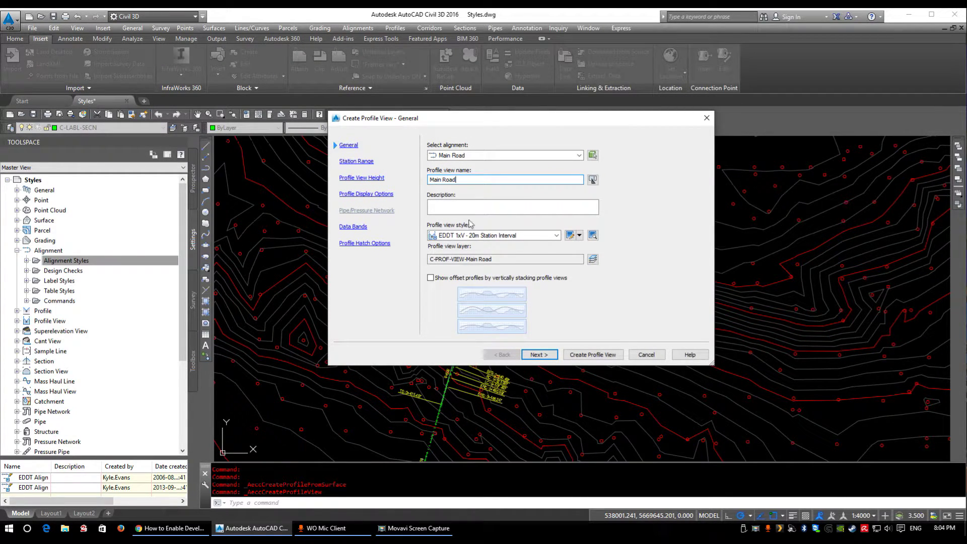
Step: Apply the EDDT 10xV - 100m Station Interval style and place the profile view in the empty area east of the surface
click(493, 236)
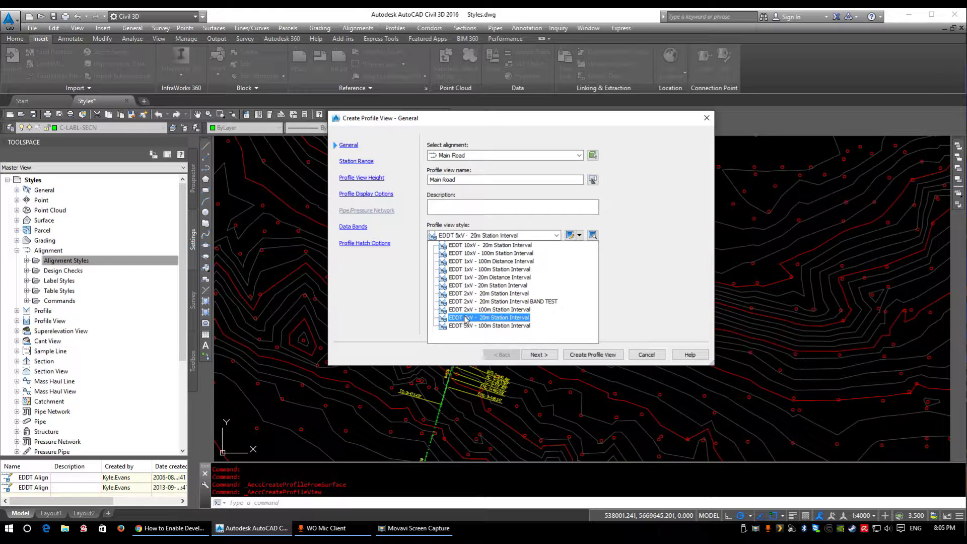
click(492, 253)
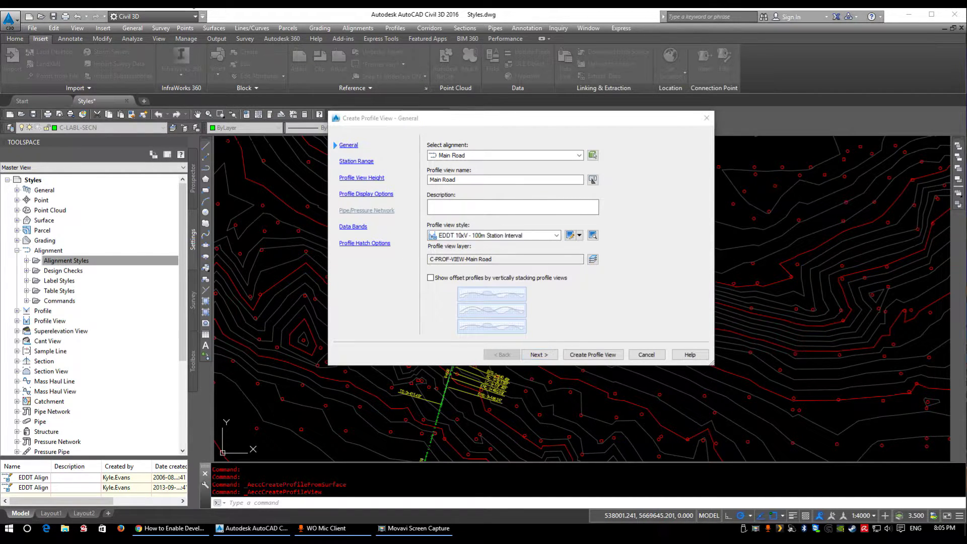
click(605, 358)
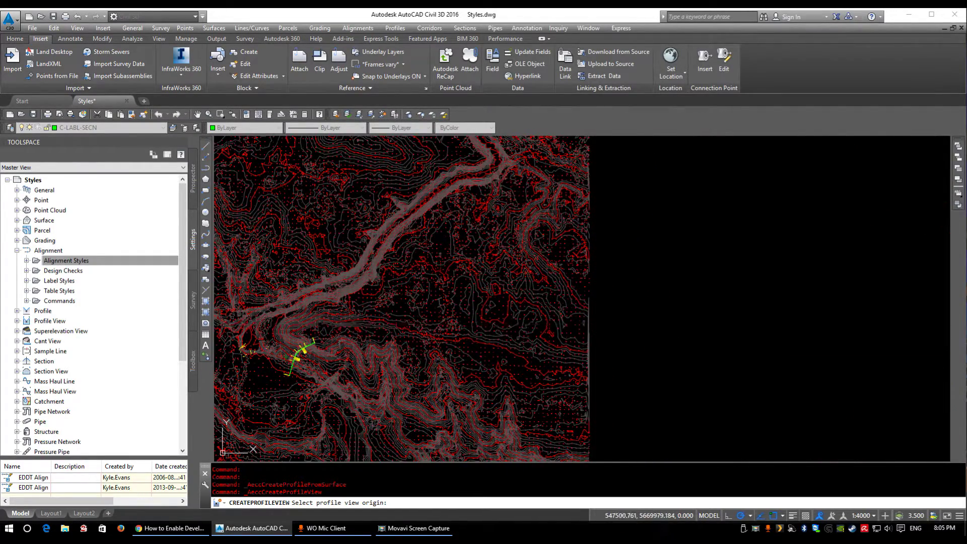
click(633, 324)
Step: Examine the new profile view's grid and existing ground line in relation to the Main Road alignment
scroll(282, 373, up, 5)
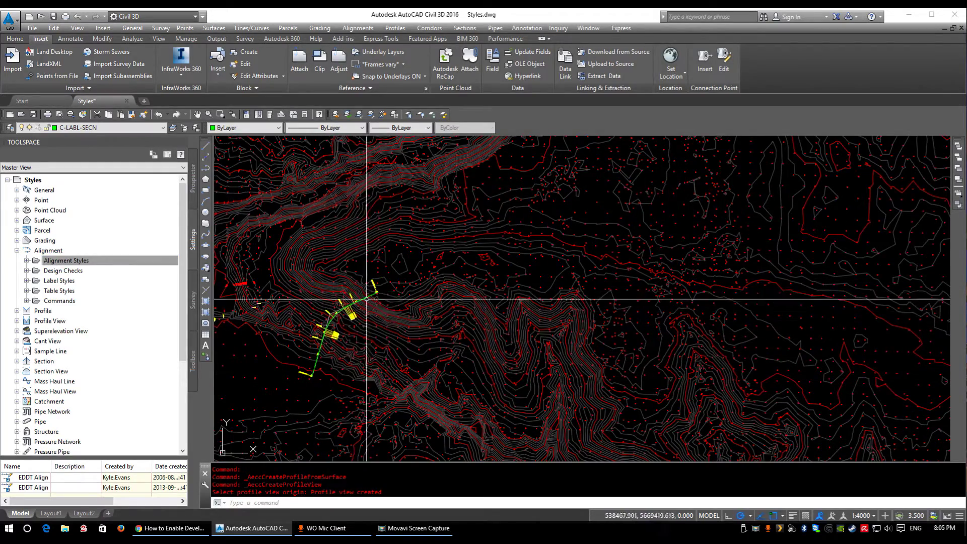
scroll(371, 293, down, 4)
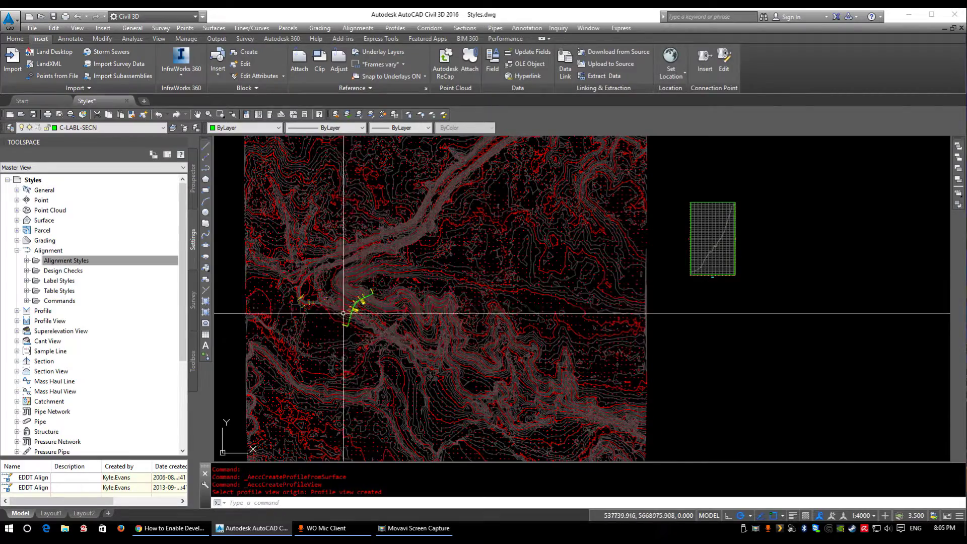
scroll(341, 338, up, 3)
scroll(341, 338, down, 1)
scroll(572, 347, down, 5)
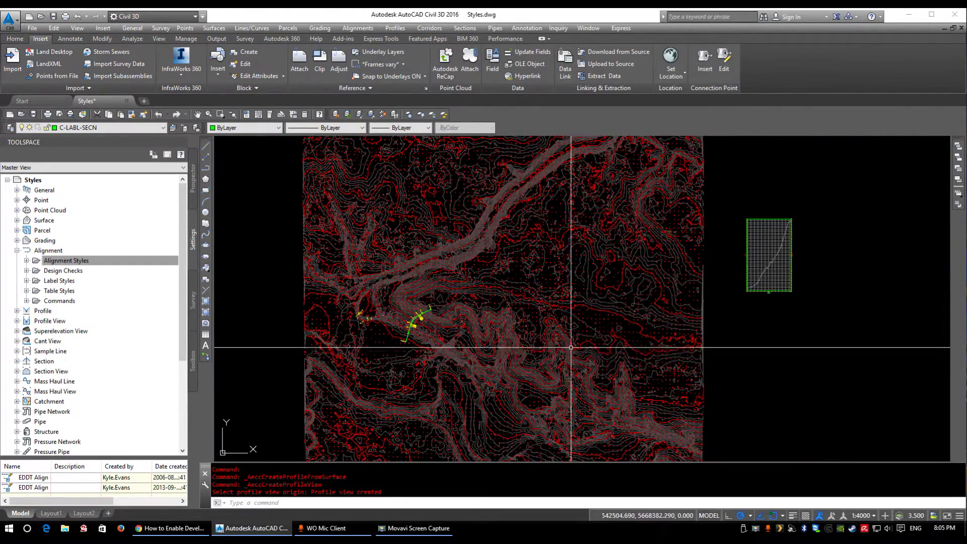
scroll(738, 285, up, 5)
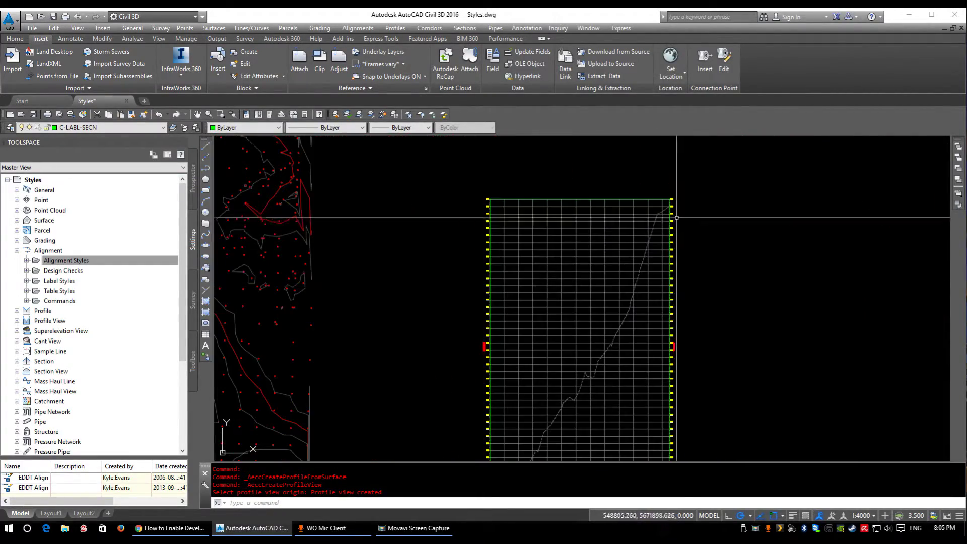
scroll(665, 209, down, 2)
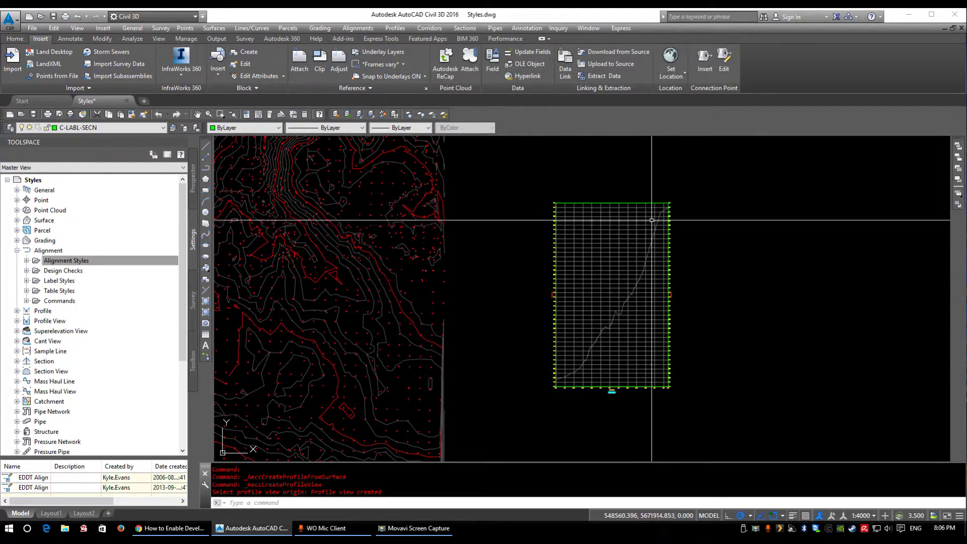
middle_drag(543, 384, 688, 375)
scroll(689, 375, down, 3)
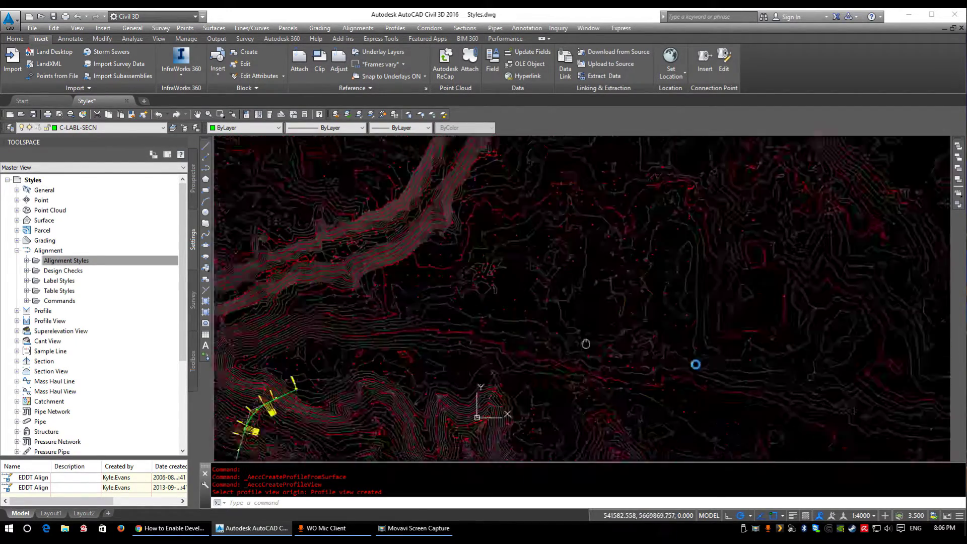
Step: Stretch the end point of the Main Road alignment north across the valley
middle_drag(497, 324, 577, 345)
scroll(471, 390, up, 6)
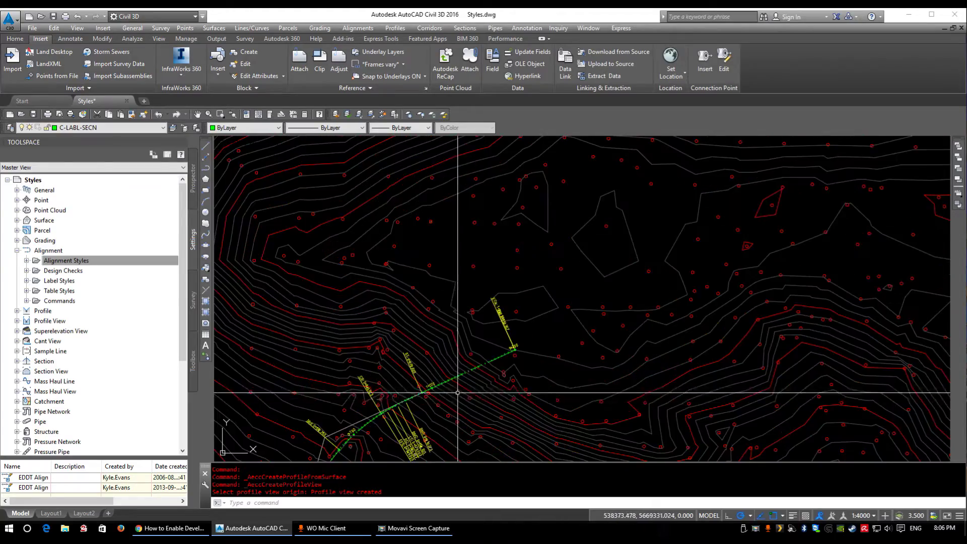
click(471, 391)
click(473, 392)
scroll(474, 392, down, 5)
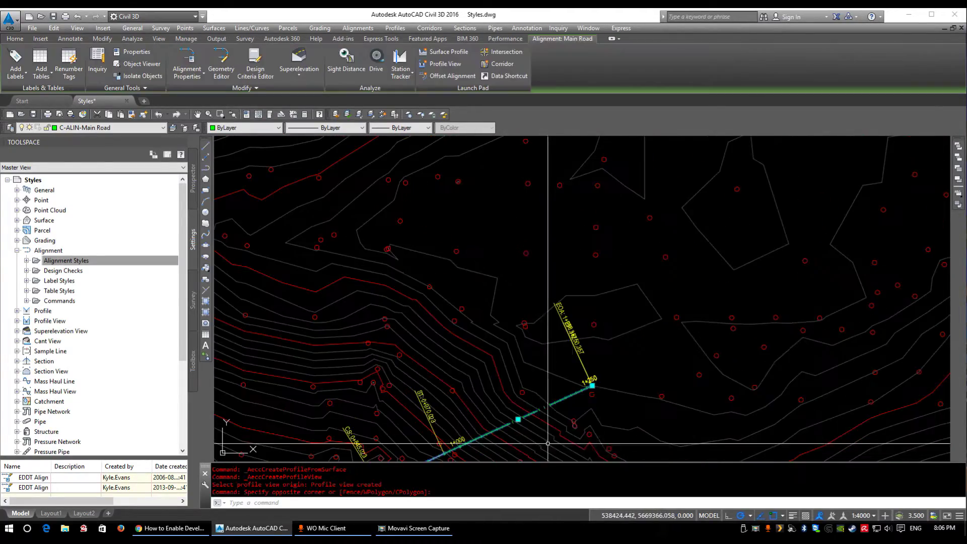
click(588, 386)
scroll(675, 296, down, 3)
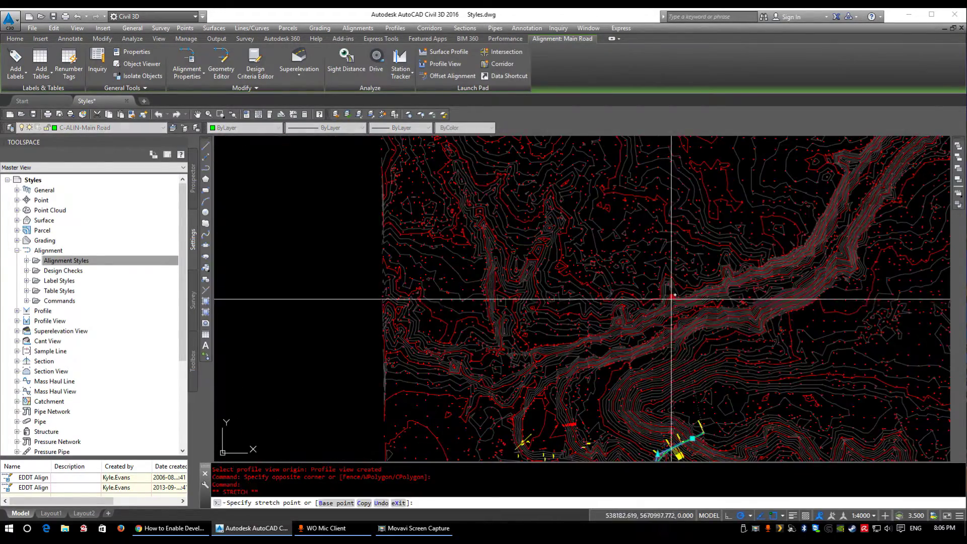
scroll(626, 259, up, 2)
scroll(667, 325, down, 3)
Step: Stretch the Main Road curve's point of intersection northeast to the edge of the valley
scroll(666, 325, up, 2)
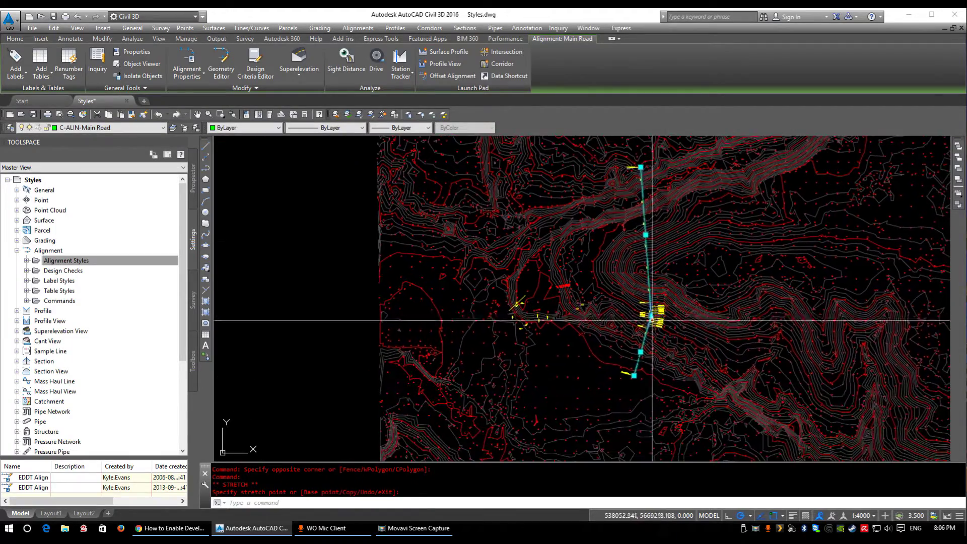
scroll(692, 211, up, 4)
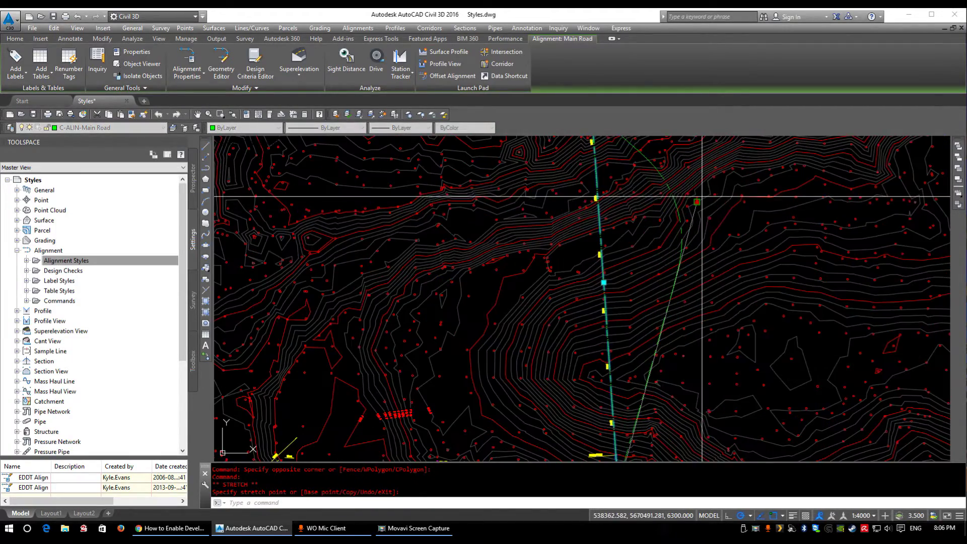
scroll(664, 375, down, 5)
Step: Stretch the start point of the Main Road alignment north to just south of the curve
click(656, 375)
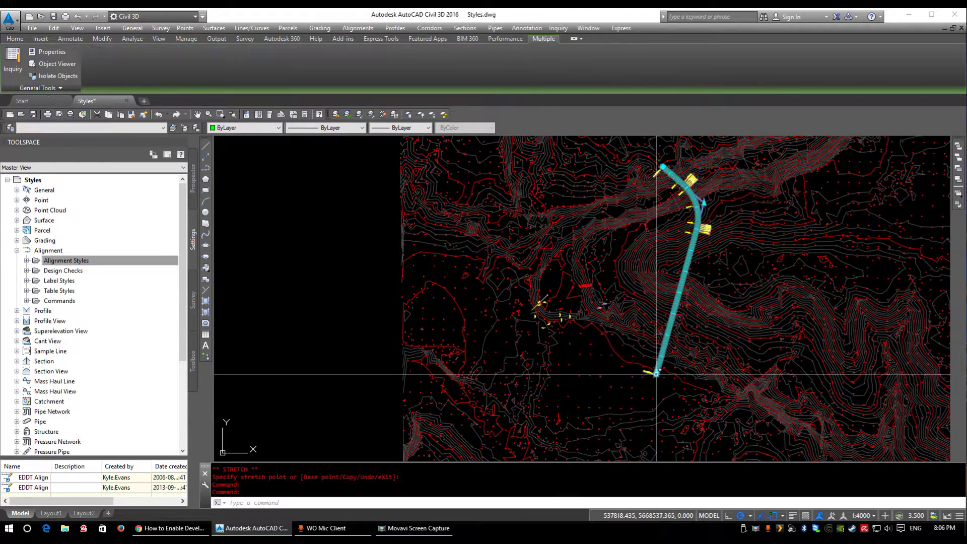
scroll(656, 393, up, 3)
key(Escape)
scroll(647, 325, up, 5)
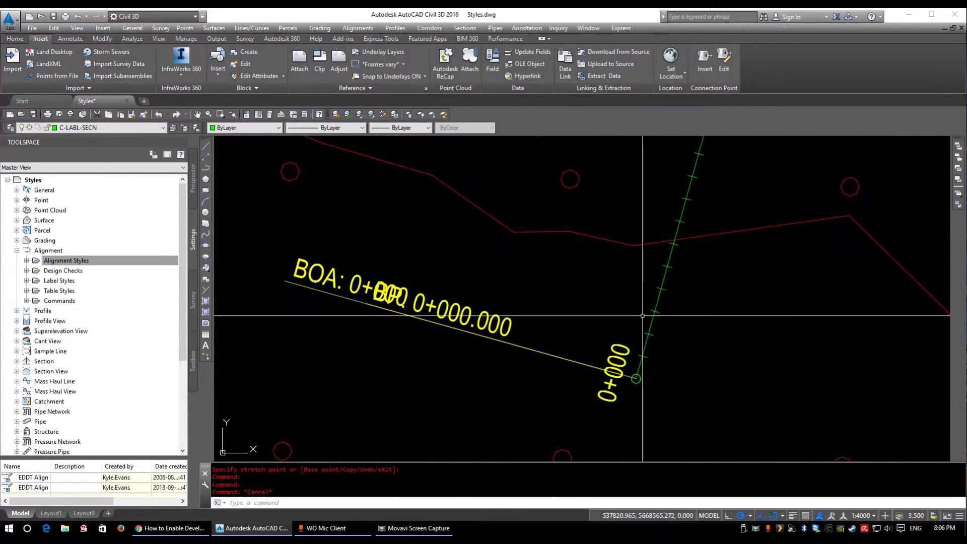
click(651, 329)
click(636, 378)
scroll(639, 370, down, 6)
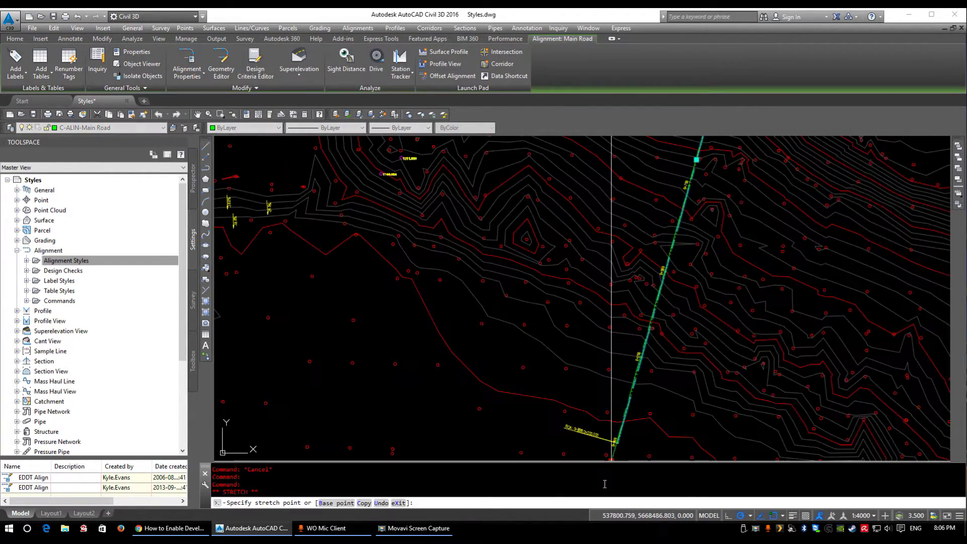
scroll(641, 361, up, 8)
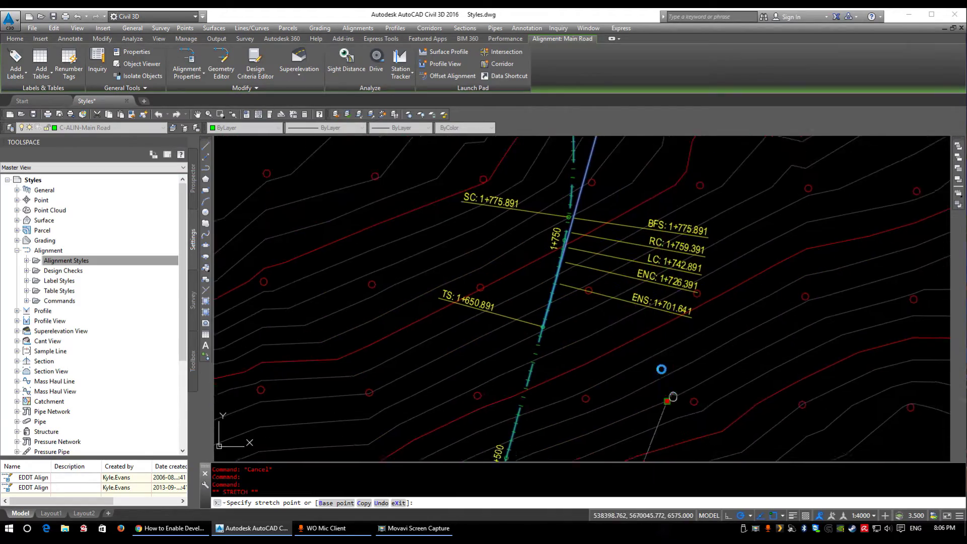
scroll(680, 371, down, 10)
key(Escape)
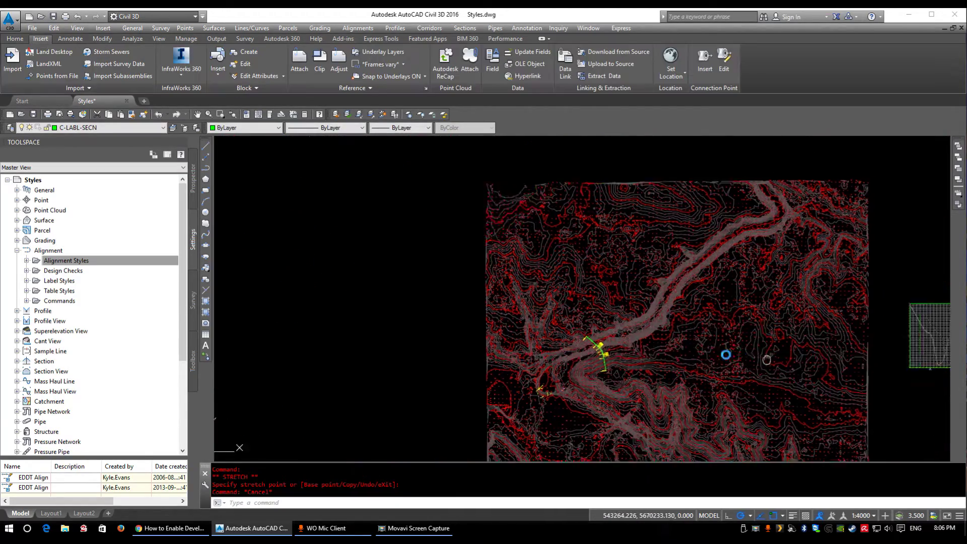
Step: Examine the existing ground profile and compare its shape with the terrain along the reshaped Main Road alignment
scroll(813, 318, up, 6)
scroll(801, 325, down, 5)
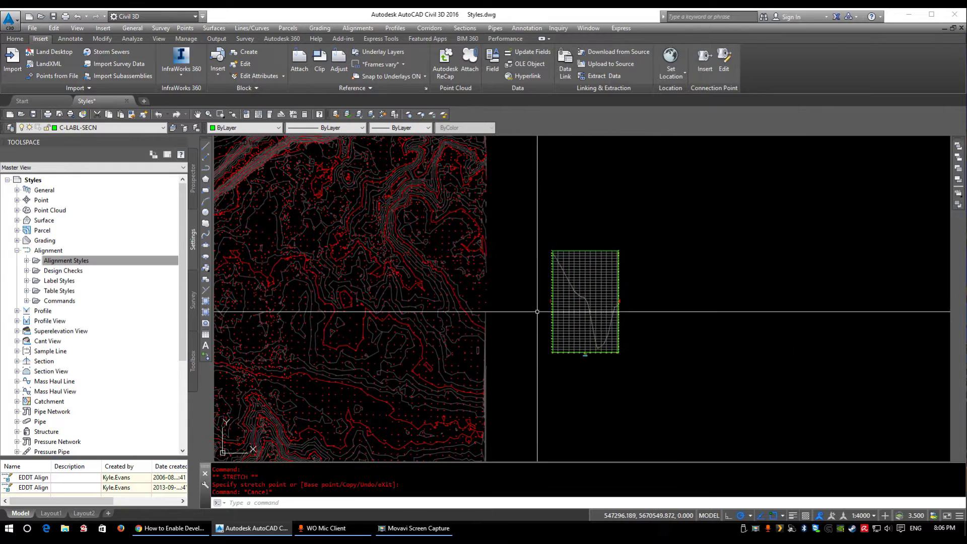
scroll(626, 283, up, 8)
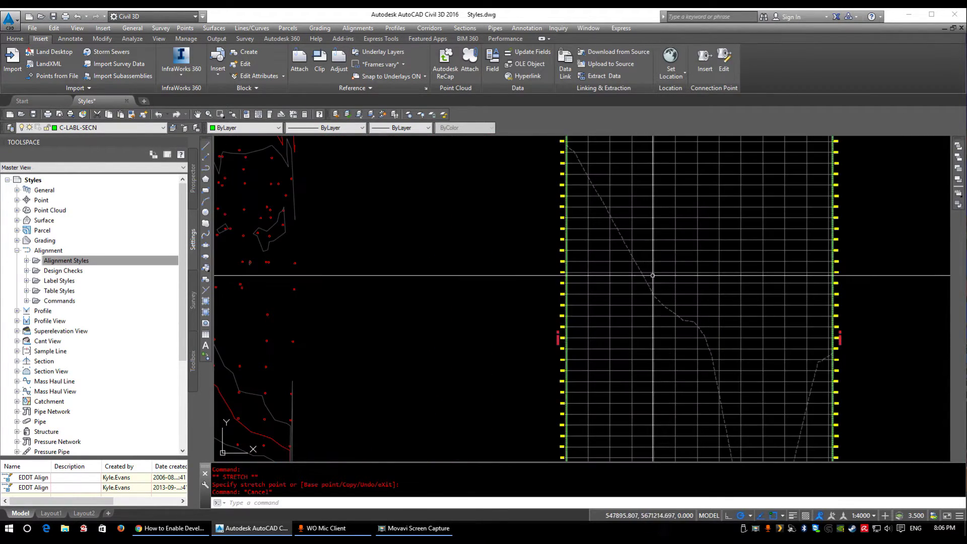
click(629, 270)
scroll(563, 180, down, 5)
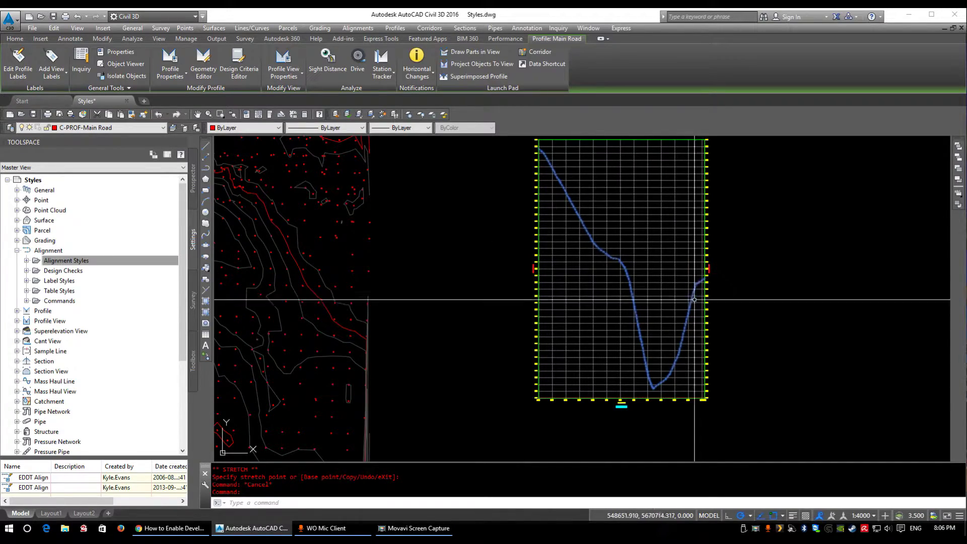
scroll(656, 347, down, 6)
middle_drag(328, 387, 458, 361)
scroll(439, 348, up, 6)
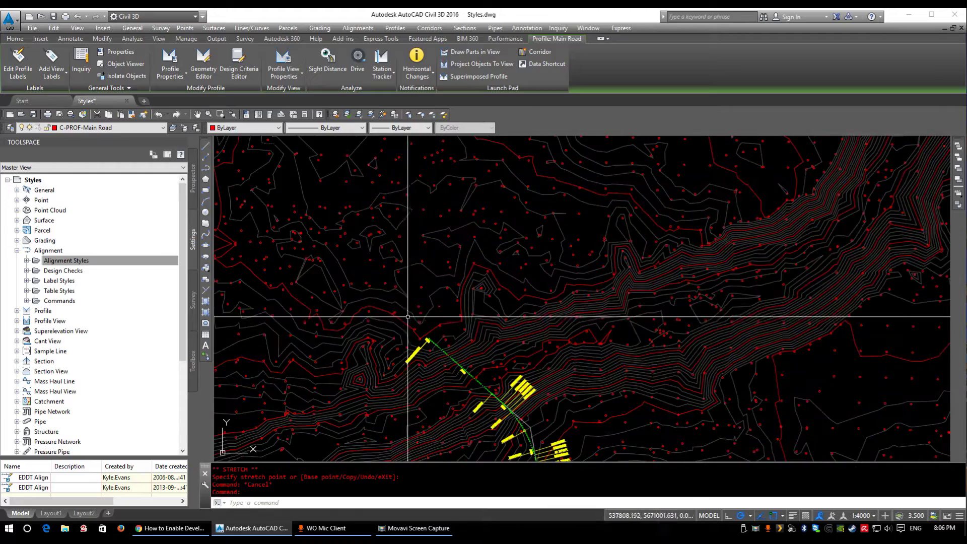
scroll(442, 345, down, 6)
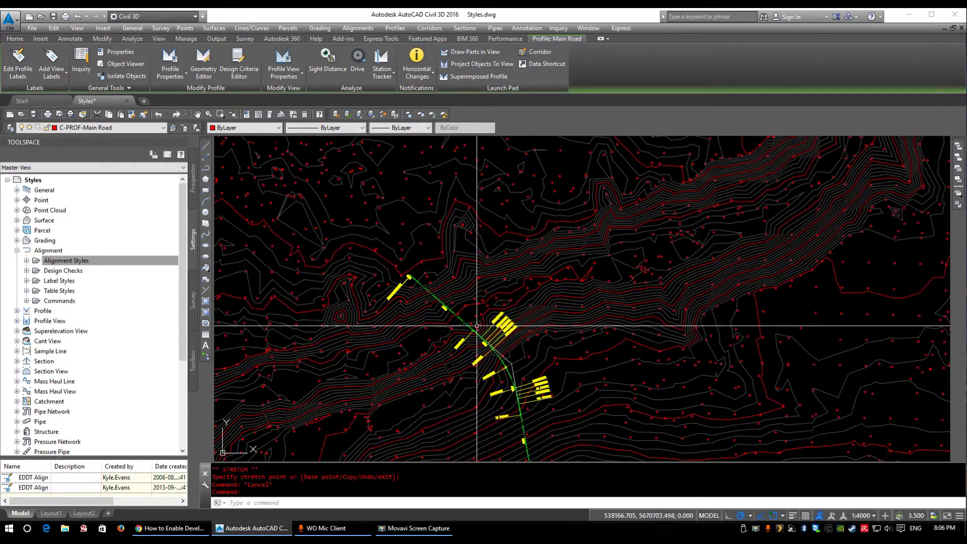
middle_drag(500, 377, 404, 275)
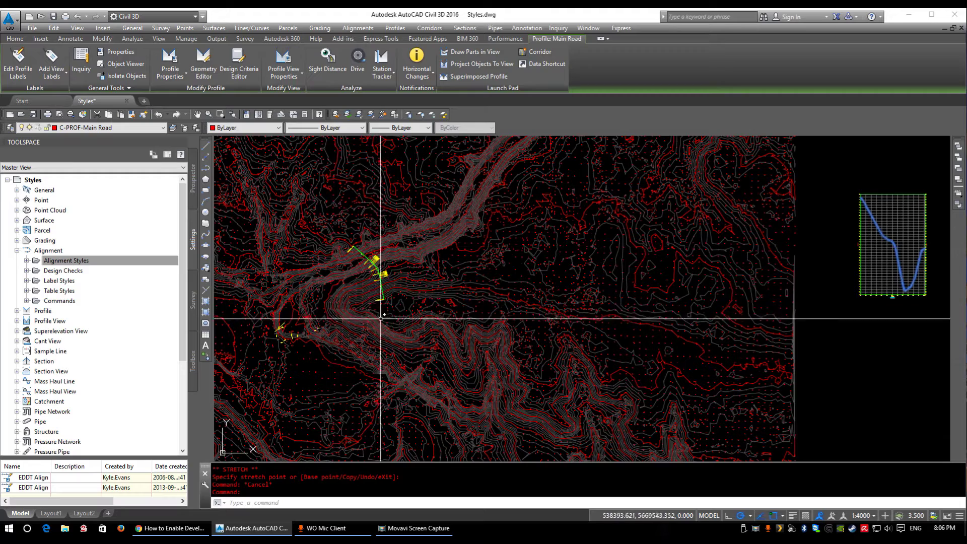
middle_drag(832, 325, 786, 320)
Step: Reselect the existing ground line near the profile view's end station and inspect its full course through the grid
scroll(786, 321, up, 5)
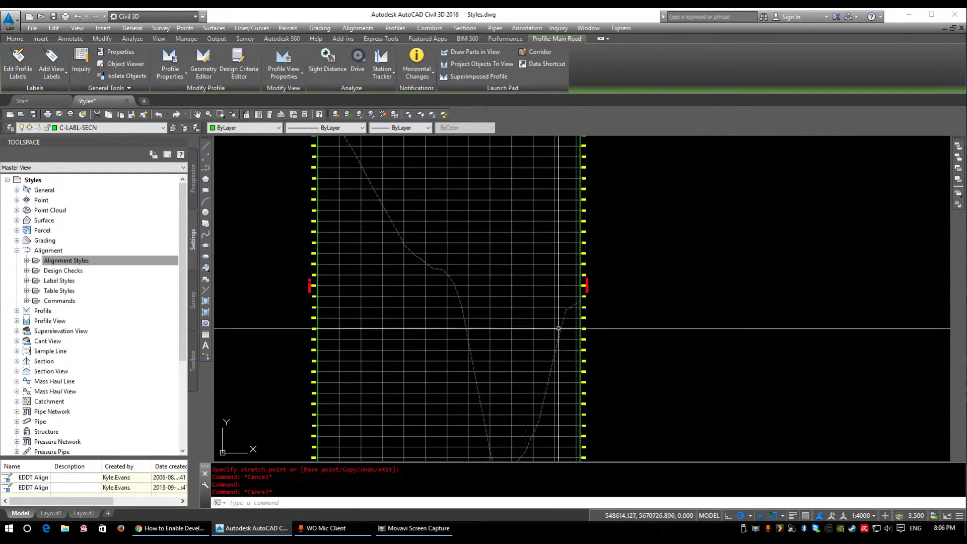
key(Escape)
click(570, 312)
click(569, 313)
click(567, 313)
click(567, 313)
click(566, 313)
click(567, 312)
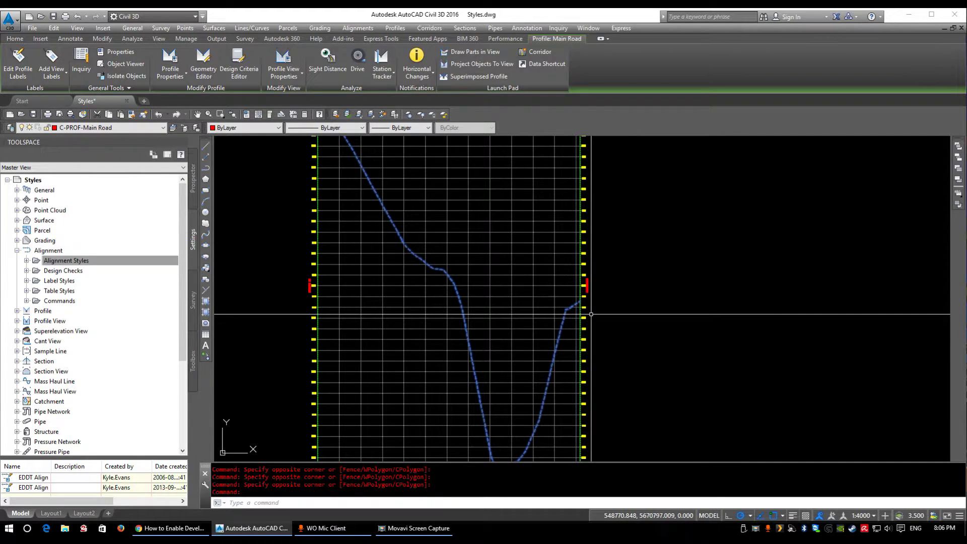
scroll(542, 338, down, 5)
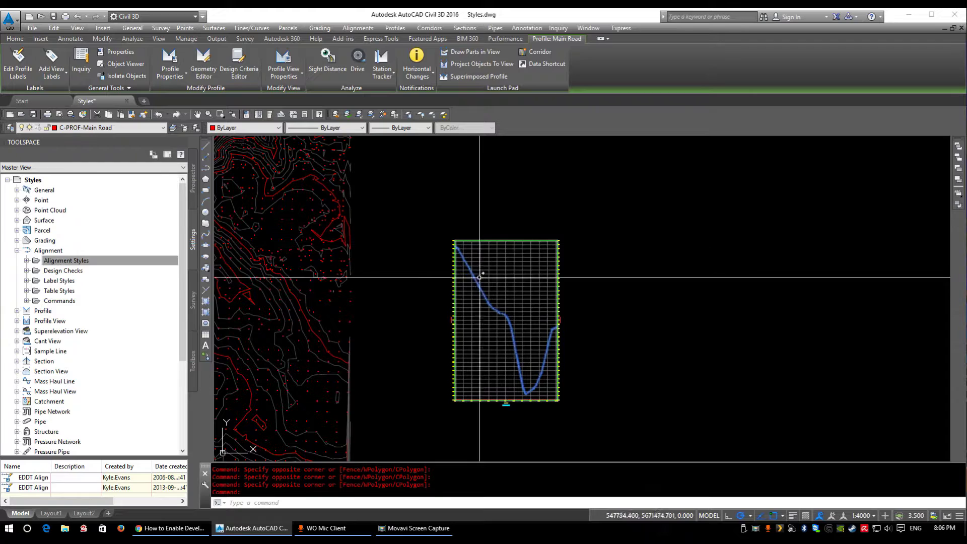
middle_drag(575, 385, 584, 377)
Step: Open the style of the Main Road existing ground profile for editing
scroll(583, 377, up, 10)
key(Escape)
click(600, 263)
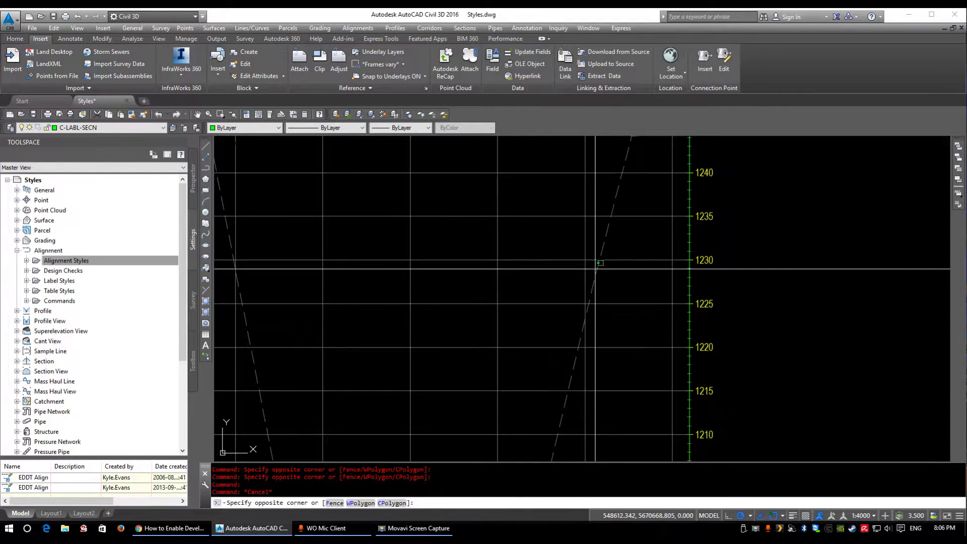
click(587, 302)
scroll(584, 312, down, 3)
right_click(599, 334)
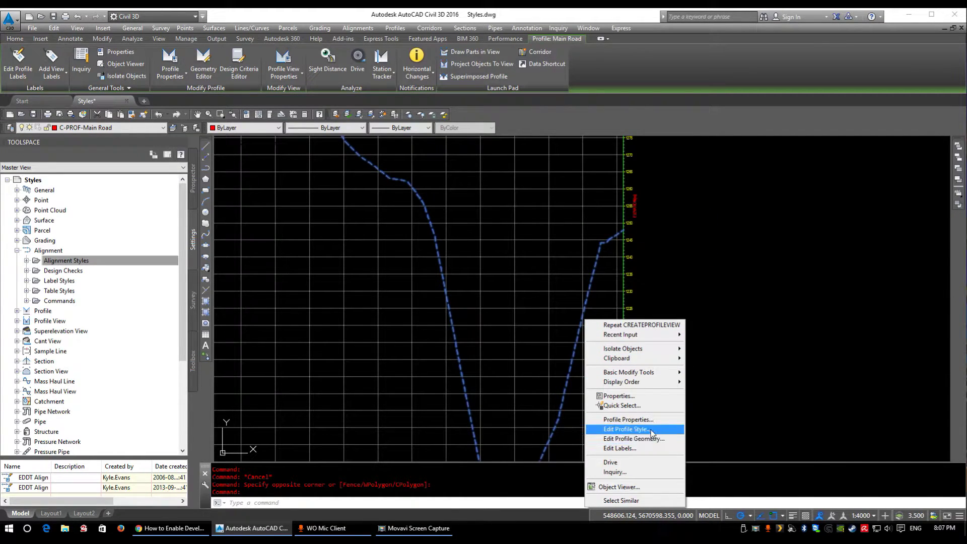
click(651, 430)
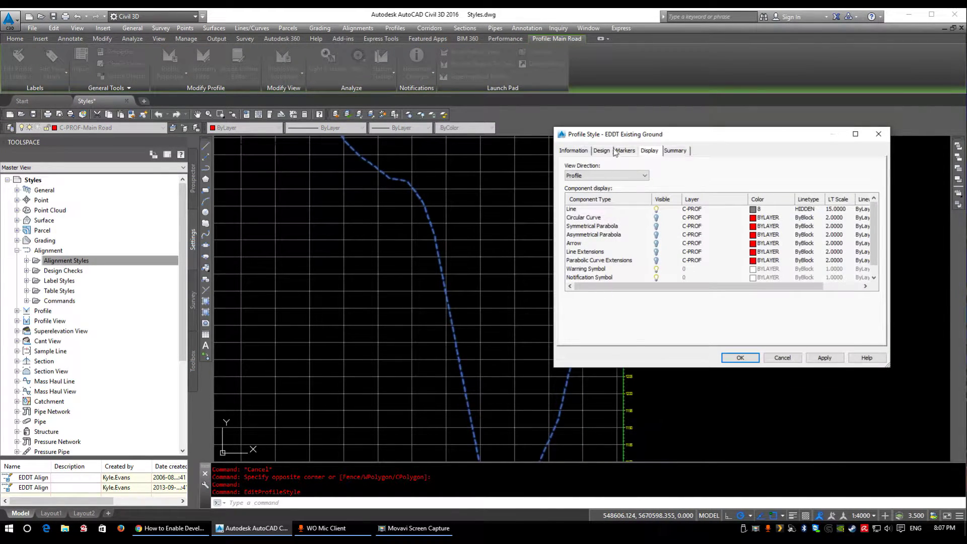
Step: Review the information, design, marker and display settings of the EDDT Existing Ground profile style
click(584, 150)
drag(632, 134, 234, 116)
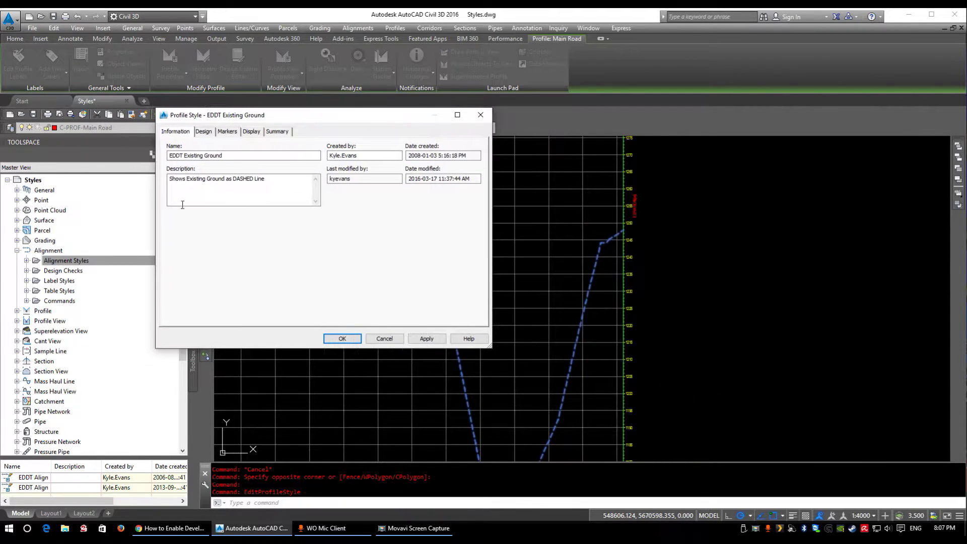
click(203, 132)
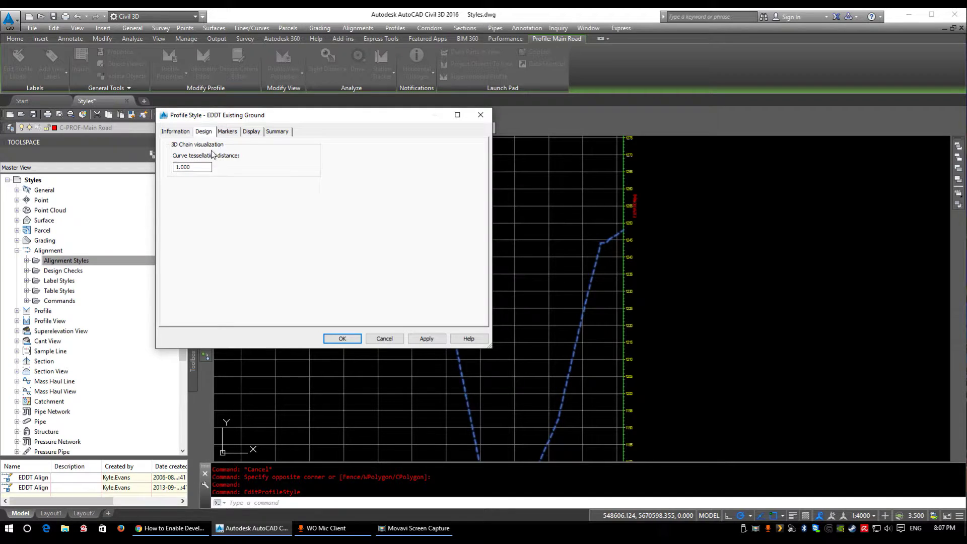
click(234, 132)
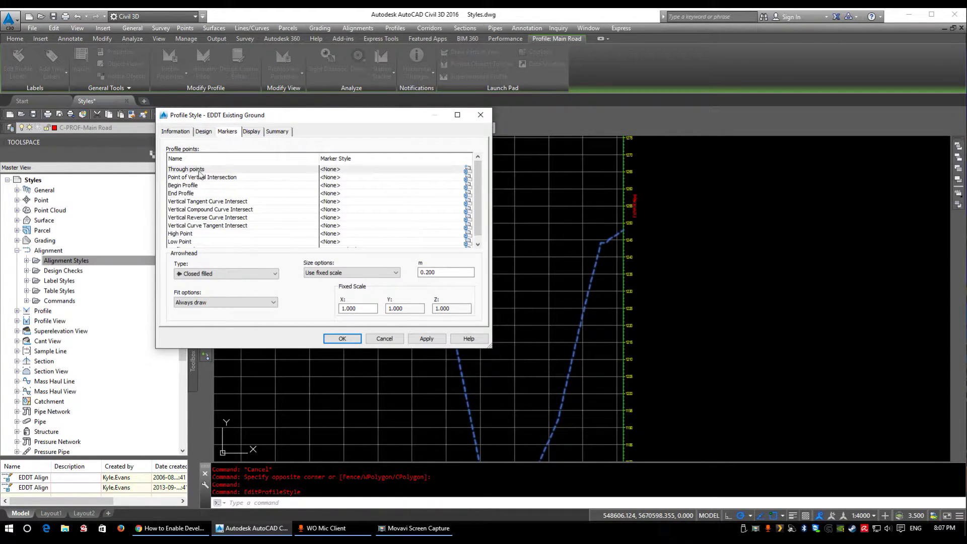
scroll(232, 224, down, 1)
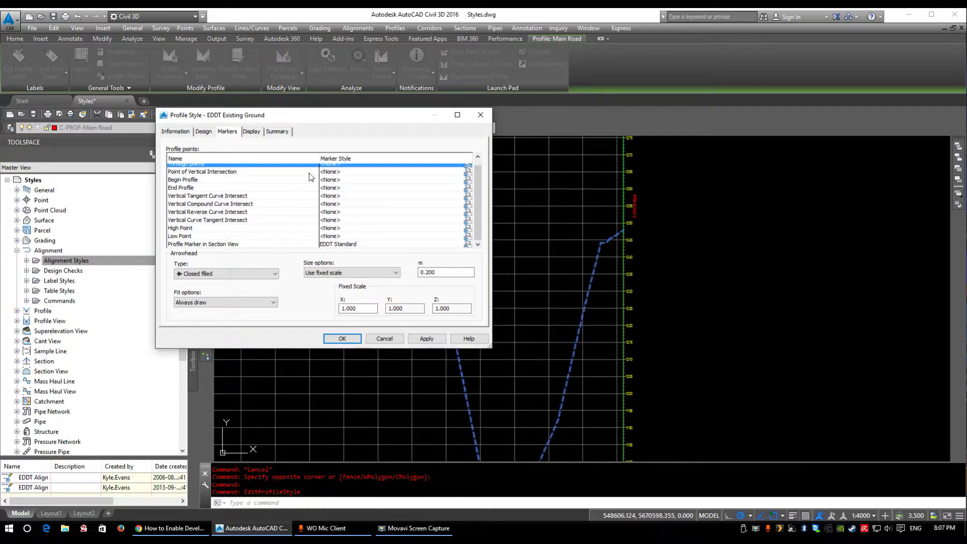
click(252, 132)
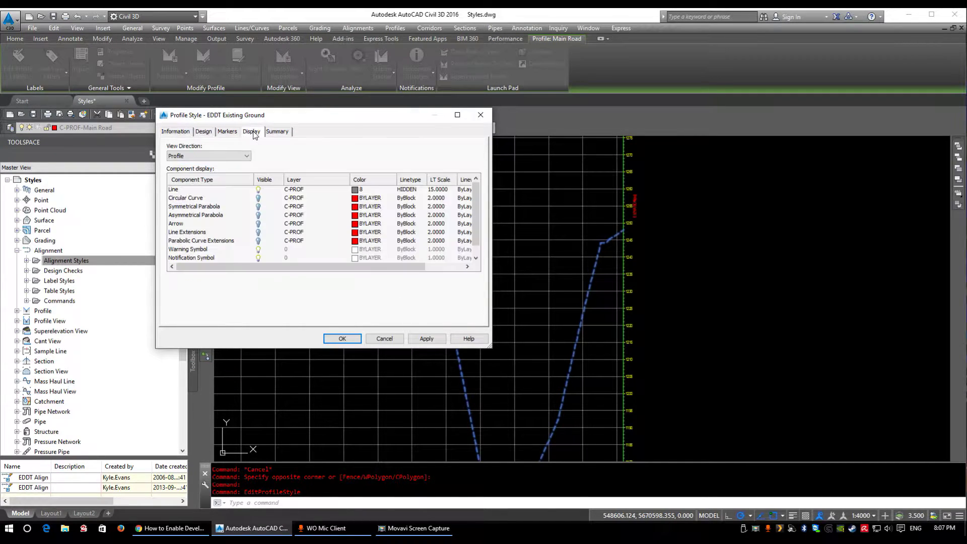
drag(490, 347, 501, 398)
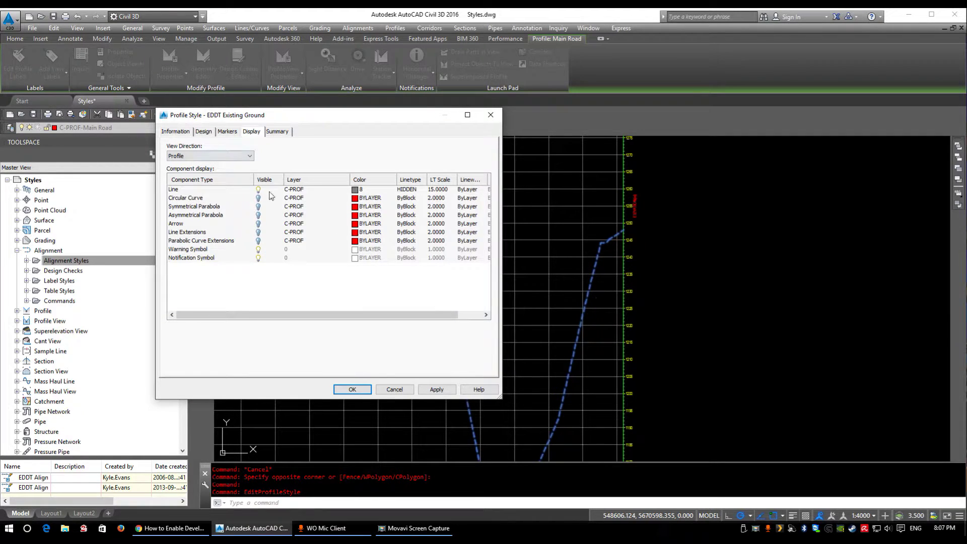
Step: Check the layer and linetype choices for the Line component without changing either one
click(177, 191)
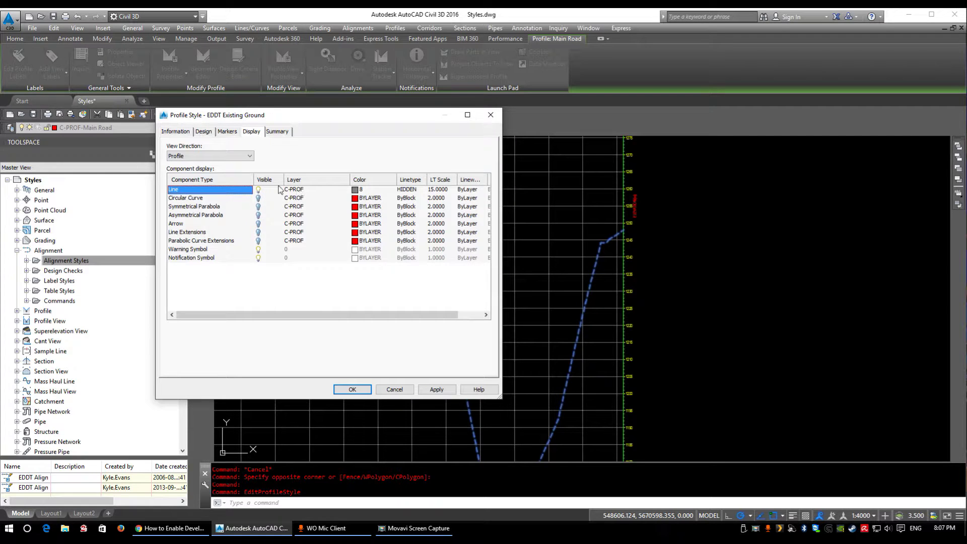
click(298, 190)
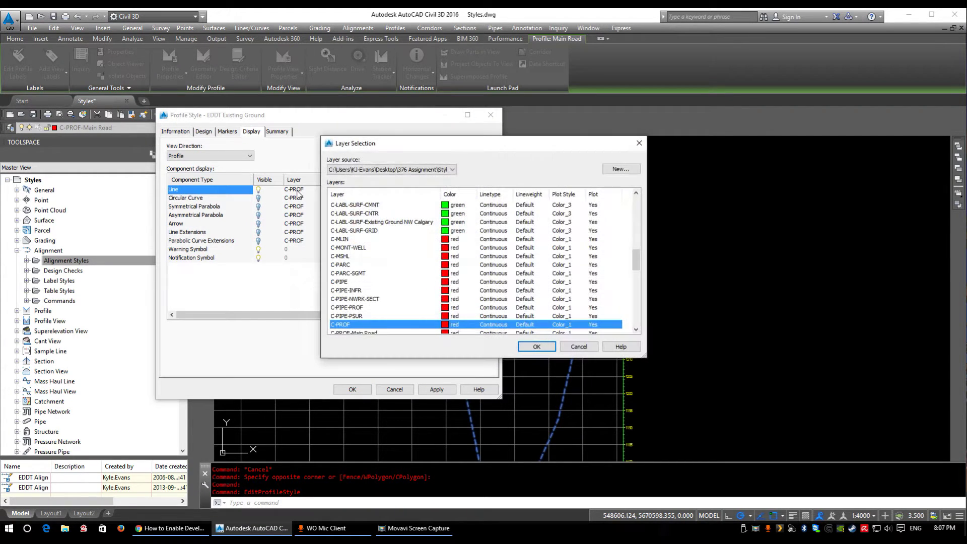
click(596, 347)
drag(216, 117, 174, 180)
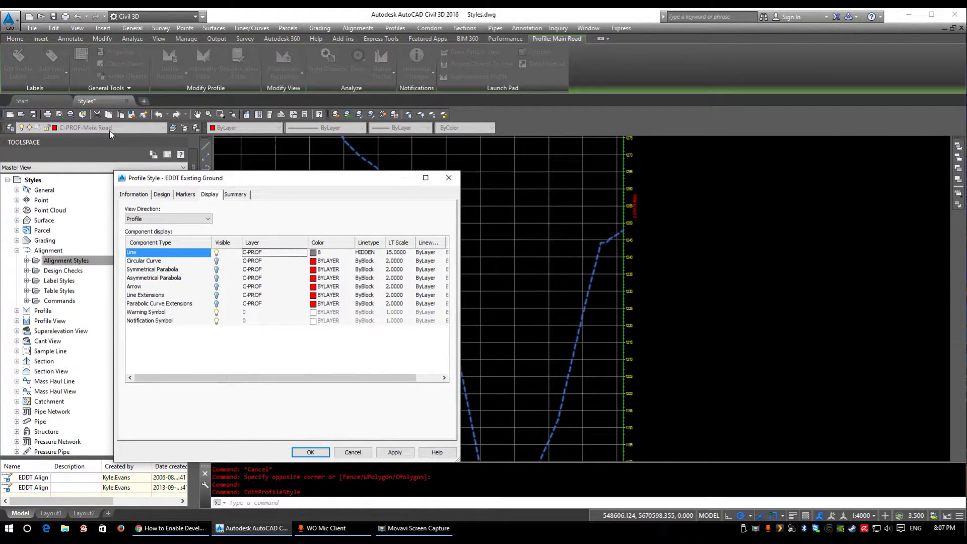
click(367, 252)
key(Escape)
Step: Try a linetype scale of 25 on the Line component, and replace it with 50, applying each value
click(401, 253)
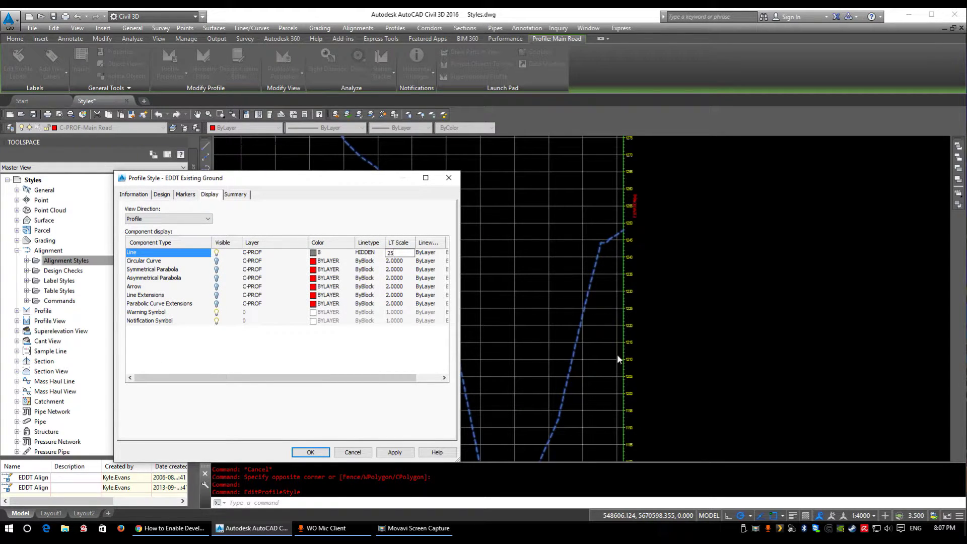
text(25)
click(403, 453)
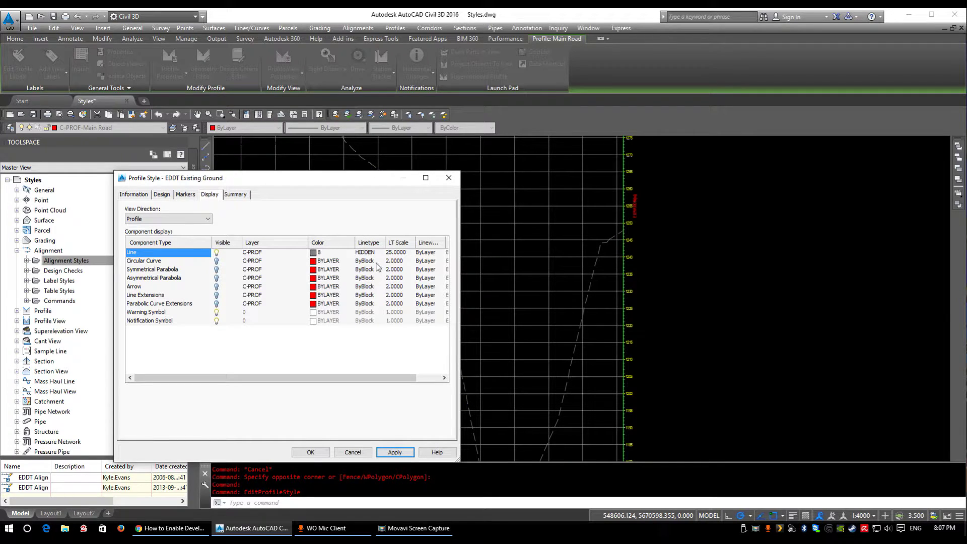
click(395, 253)
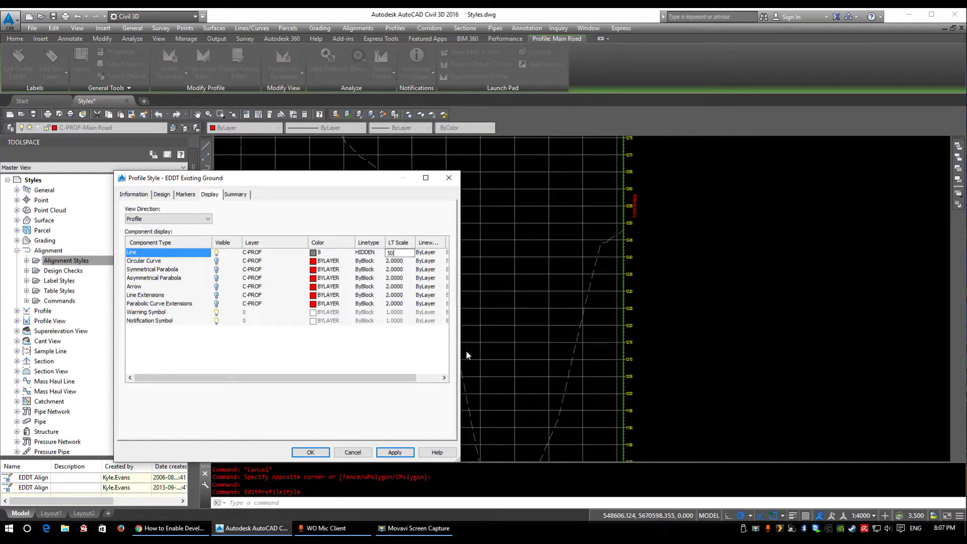
click(395, 452)
Step: Turn off the visibility of the Warning Symbol and Notification Symbol components and accept the existing ground style
drag(325, 186, 344, 109)
click(158, 236)
click(157, 246)
click(175, 227)
click(176, 236)
click(177, 244)
click(236, 235)
click(237, 244)
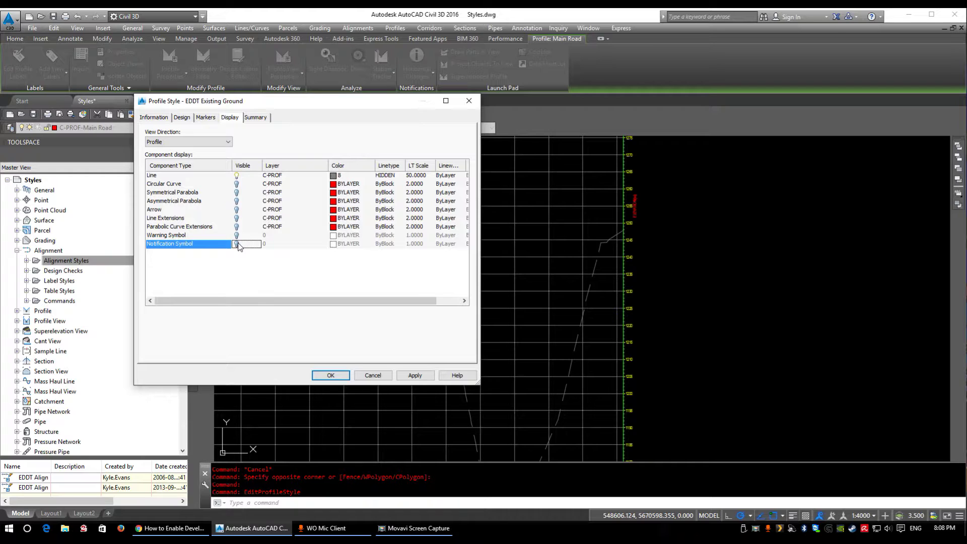
click(155, 178)
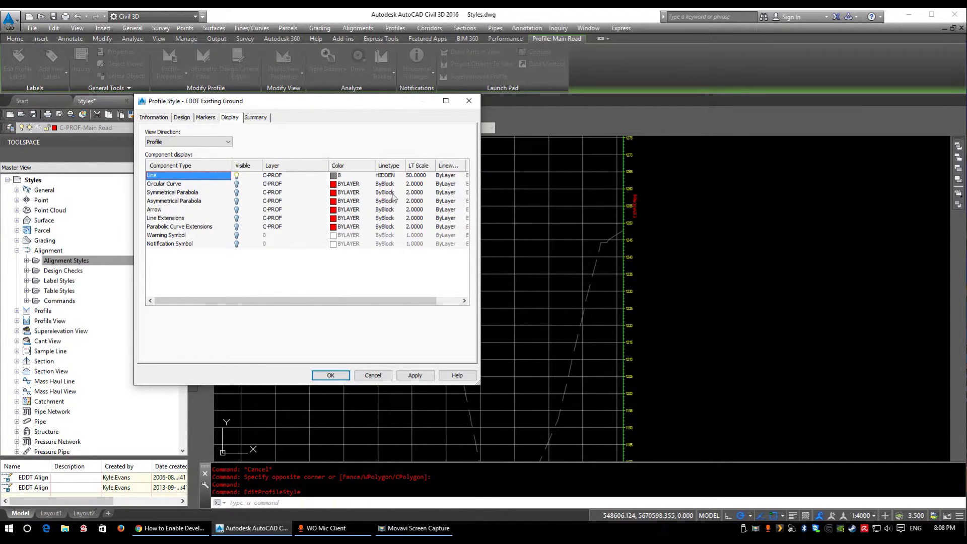
click(331, 376)
Step: Start a profile by layout in the Main Road profile view and name it Design Ground
scroll(615, 270, down, 5)
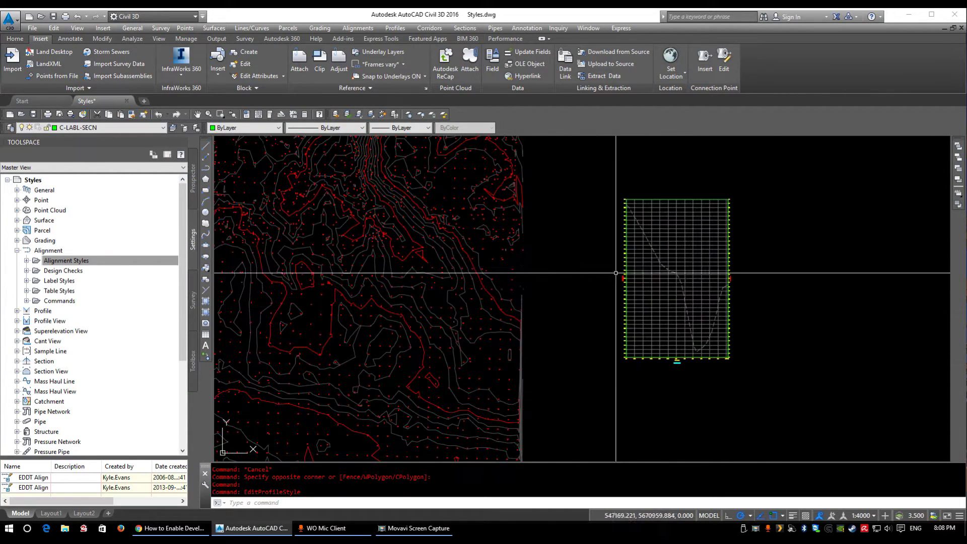
middle_drag(616, 270, 590, 280)
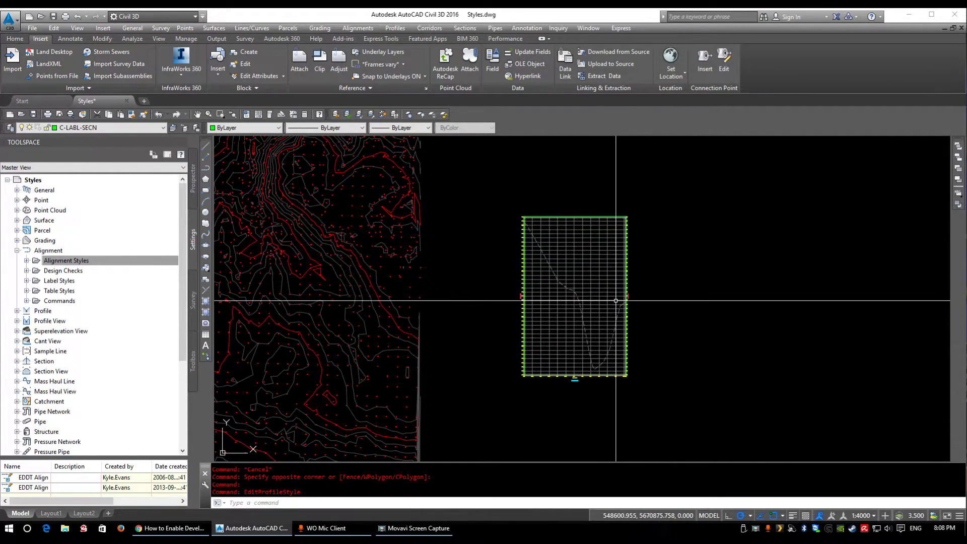
click(395, 27)
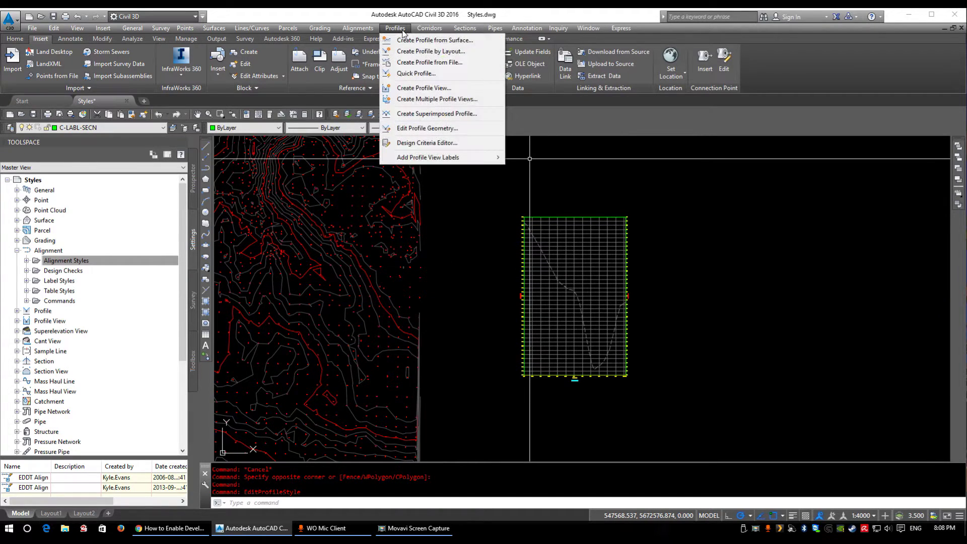
click(420, 49)
click(553, 221)
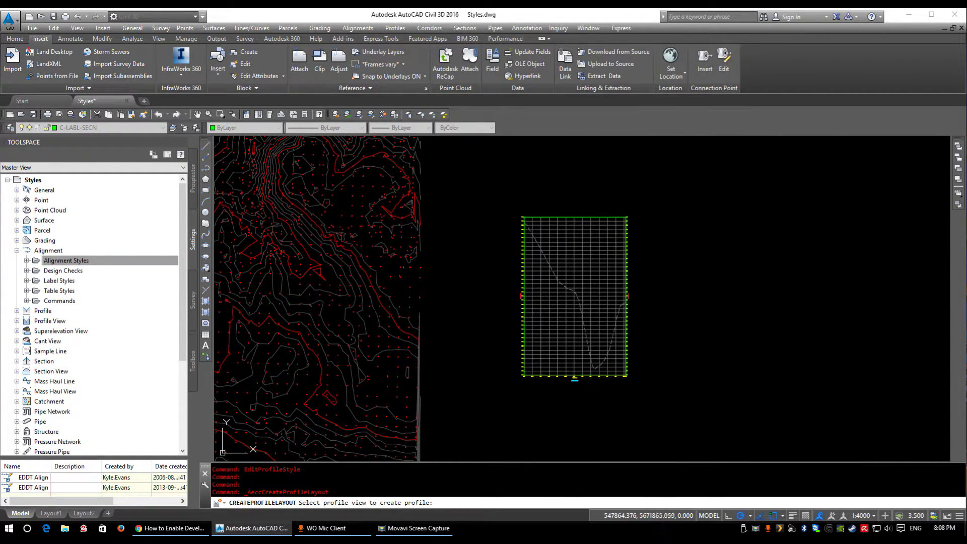
drag(711, 128, 301, 115)
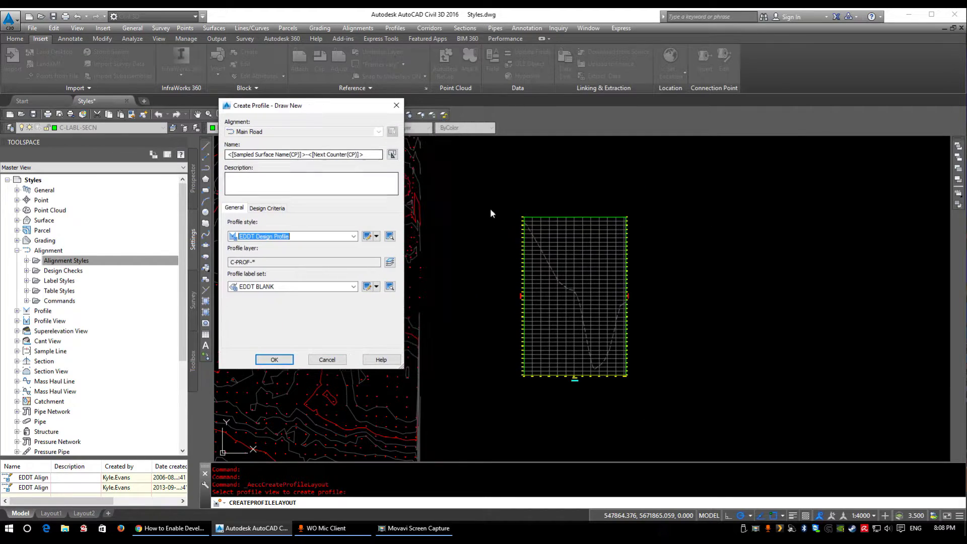
click(302, 154)
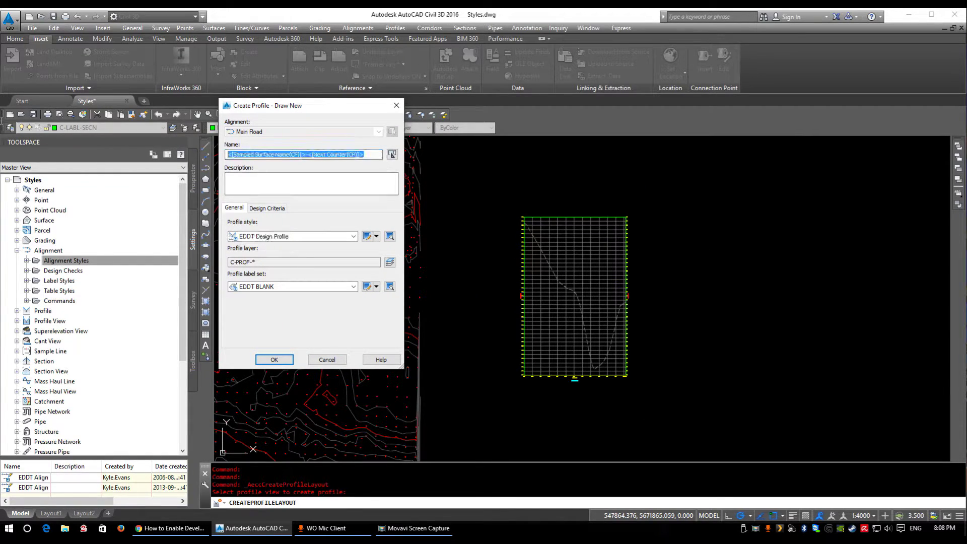
text(Design Ground)
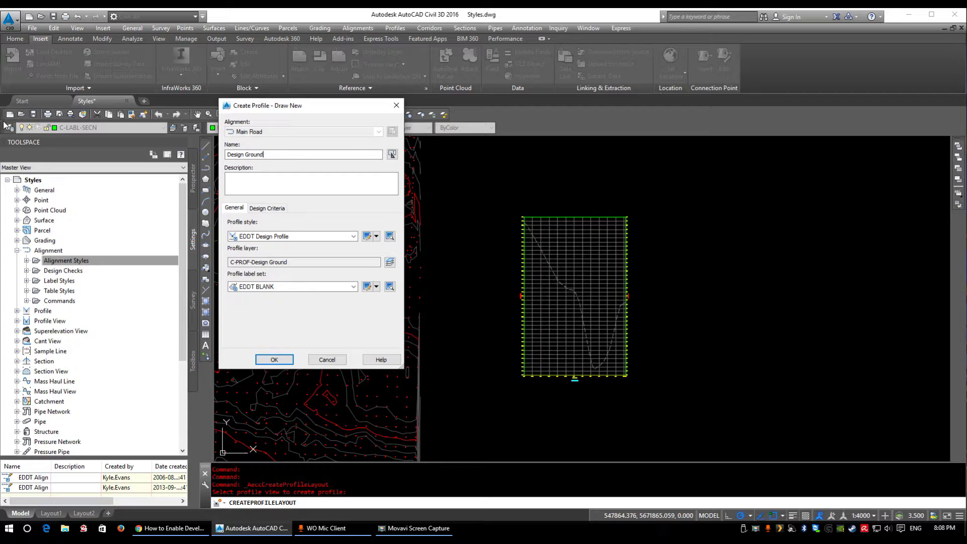
Step: Keep the EDDT Design Profile style and the EDDT BLANK label set, and create the profile
click(281, 289)
click(280, 290)
click(292, 237)
click(275, 254)
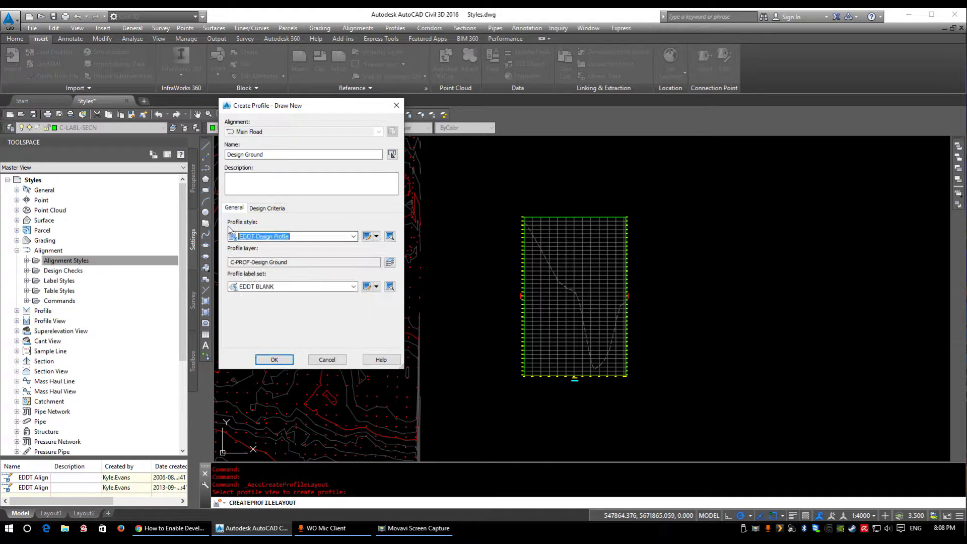
click(277, 287)
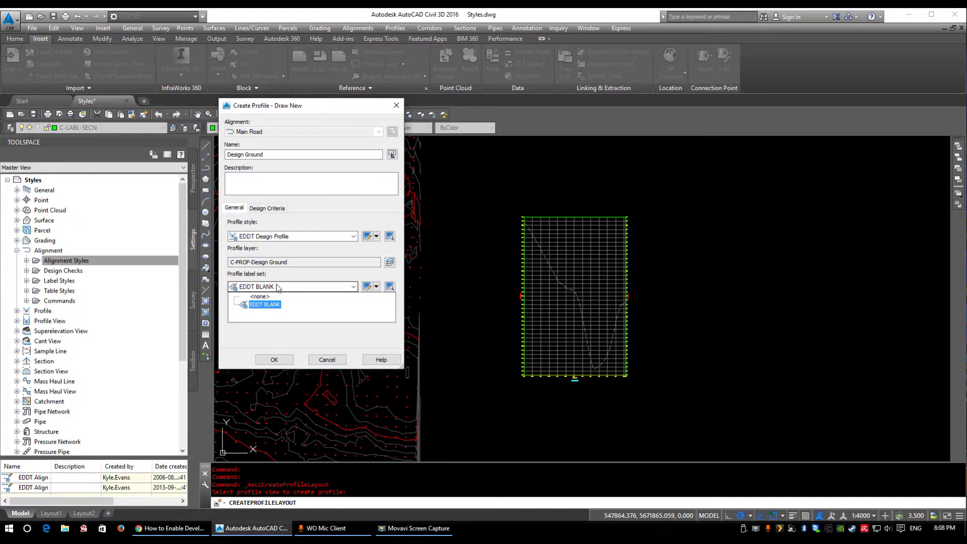
click(277, 304)
click(277, 364)
Step: Using Draw Tangents With Curves, lay out the first tangent from the start of the existing ground down to about elevation 1267
click(453, 90)
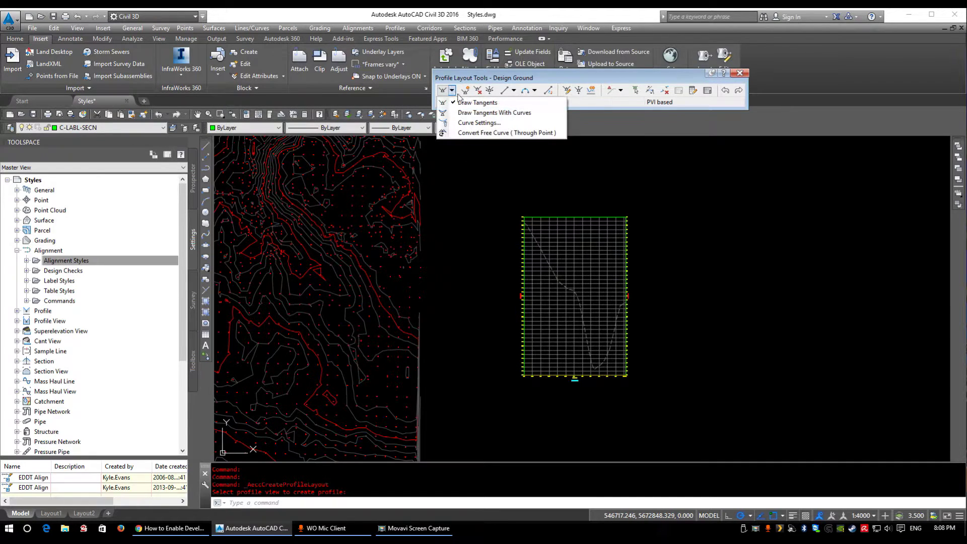
click(495, 112)
scroll(526, 222, up, 5)
click(486, 217)
scroll(573, 335, down, 5)
scroll(514, 298, up, 3)
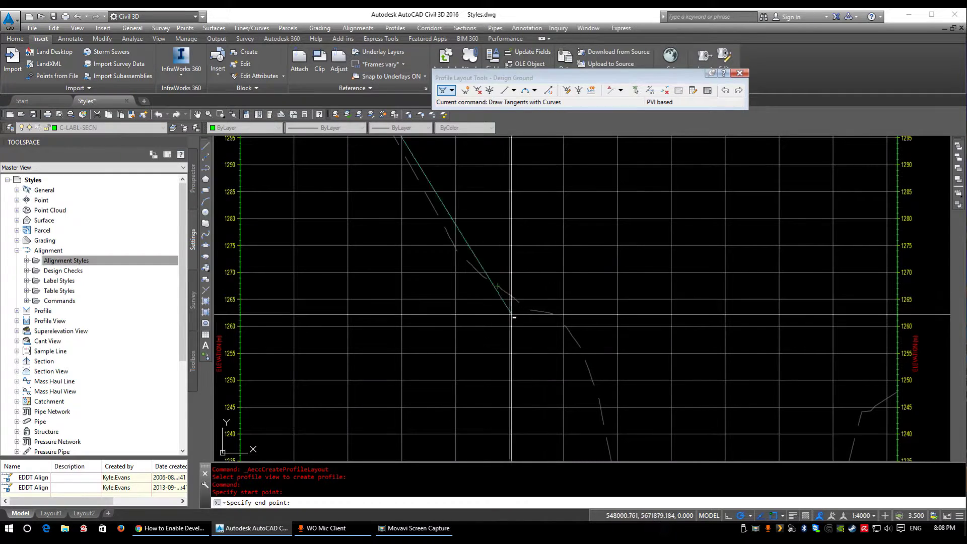
click(499, 287)
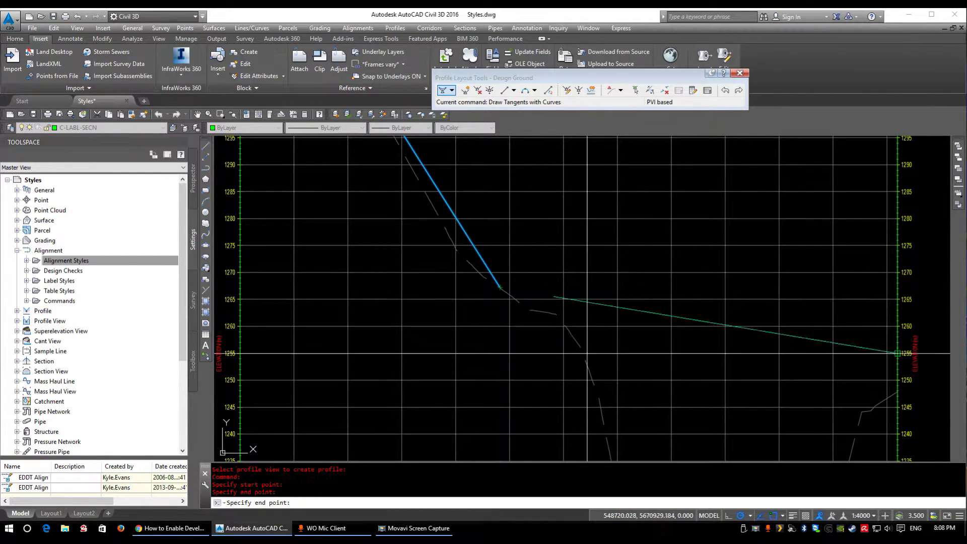
Step: Continue the tangents through the valley low near station 0+820, elevation about 1167, up the far slope to the existing ground's end, and finish
scroll(587, 347, down, 5)
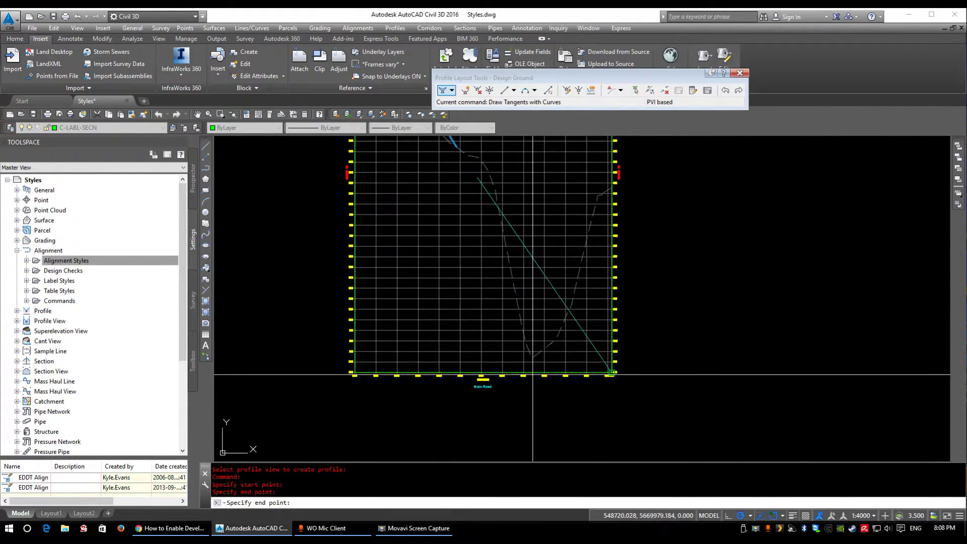
scroll(533, 375, up, 3)
click(525, 343)
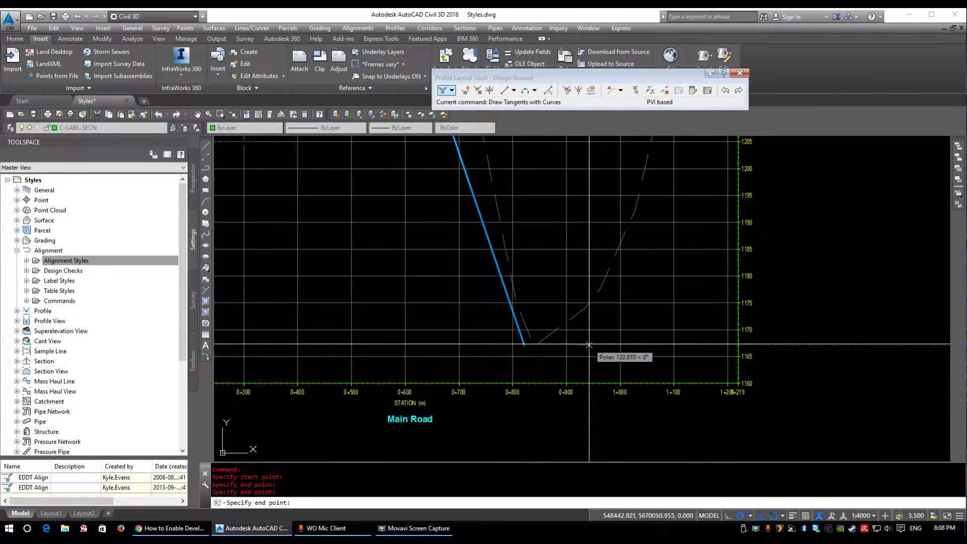
click(636, 210)
middle_drag(636, 211, 573, 435)
scroll(623, 379, down, 4)
scroll(670, 151, up, 5)
click(676, 138)
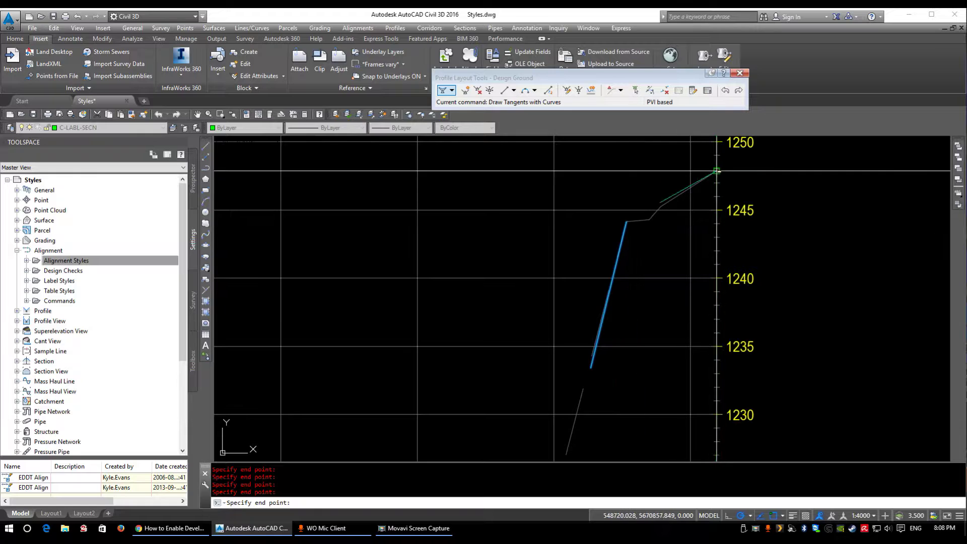
key(Return)
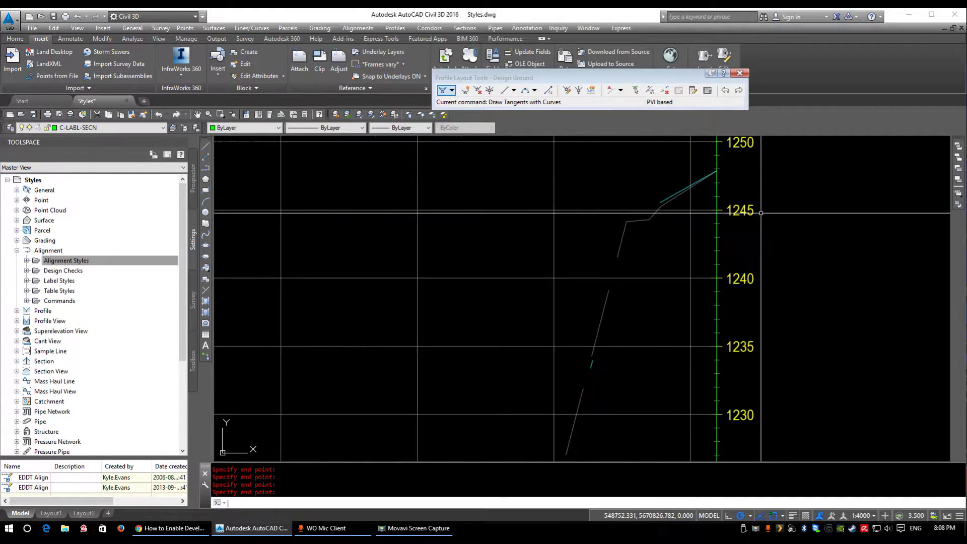
Step: Select the Design Ground profile in the profile view and open its profile style for editing
scroll(539, 226, down, 5)
click(538, 226)
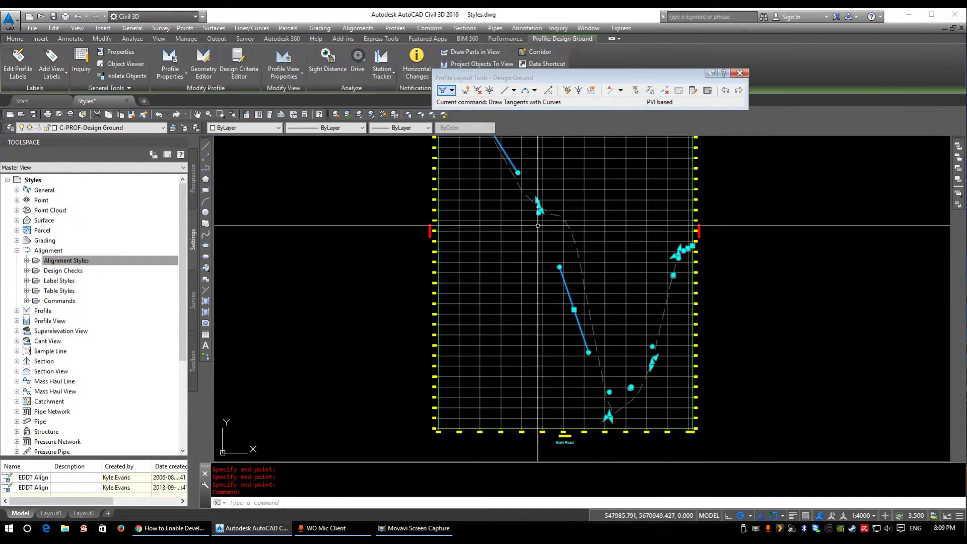
scroll(581, 424, down, 2)
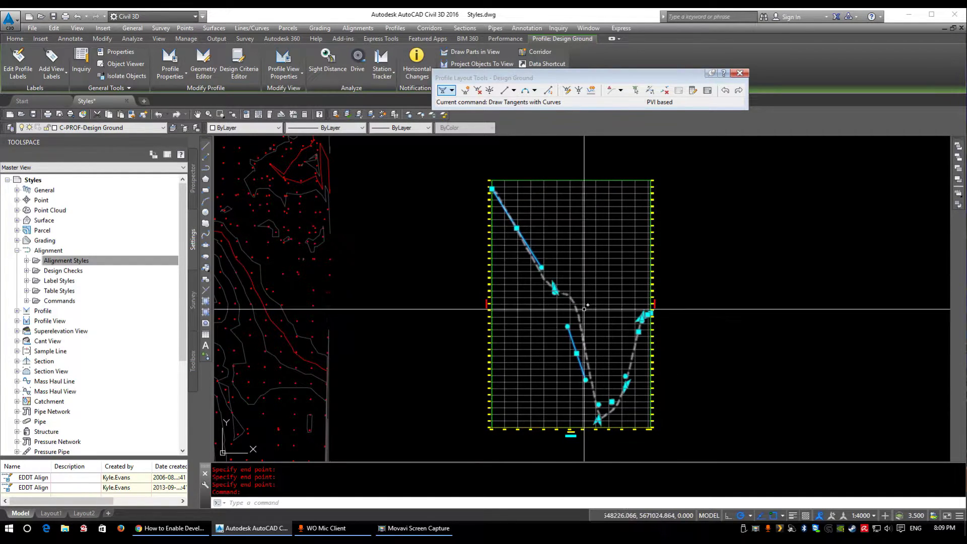
middle_drag(584, 393, 562, 356)
right_click(480, 246)
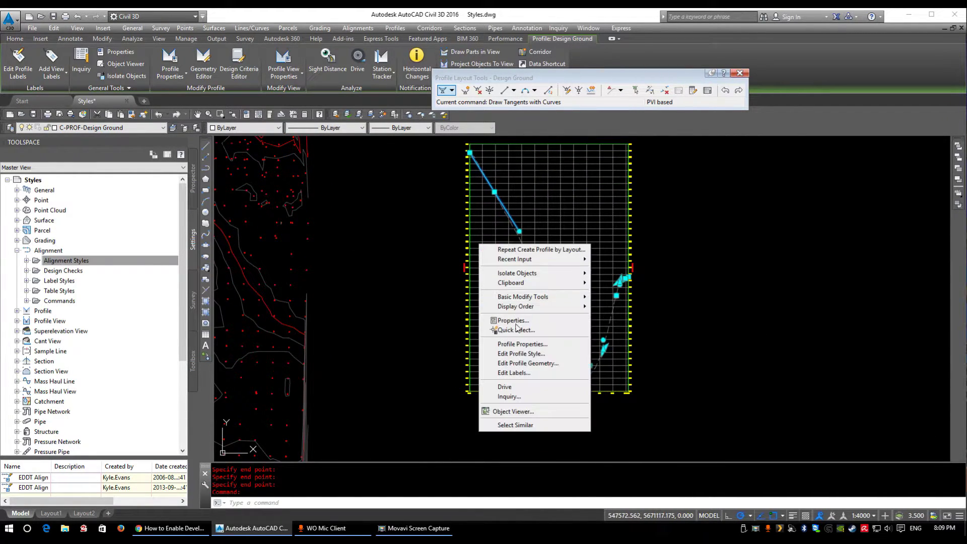
click(523, 354)
drag(368, 99, 367, 135)
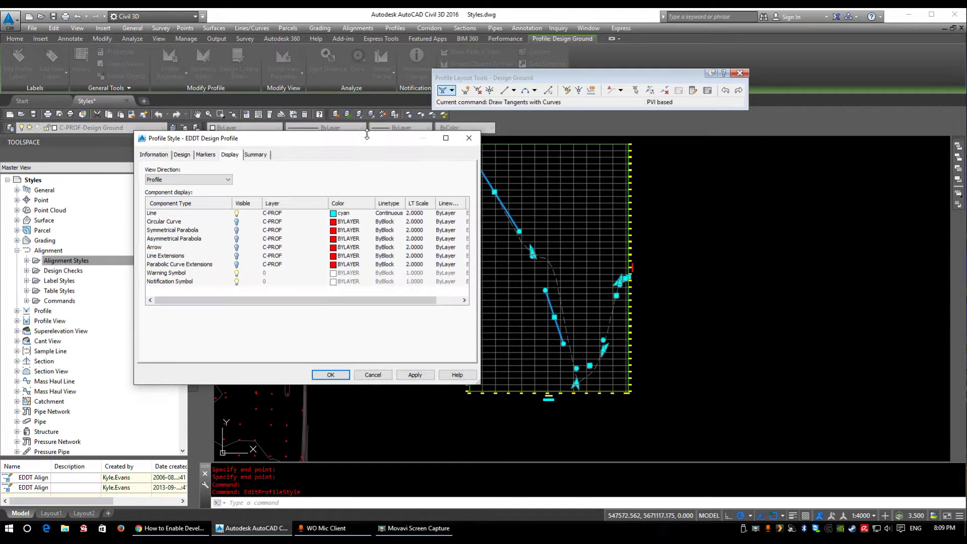
Step: Examine the EDDT Design Profile style's design, marker and component display settings, including the linetype choices for the Line component
click(180, 156)
click(204, 156)
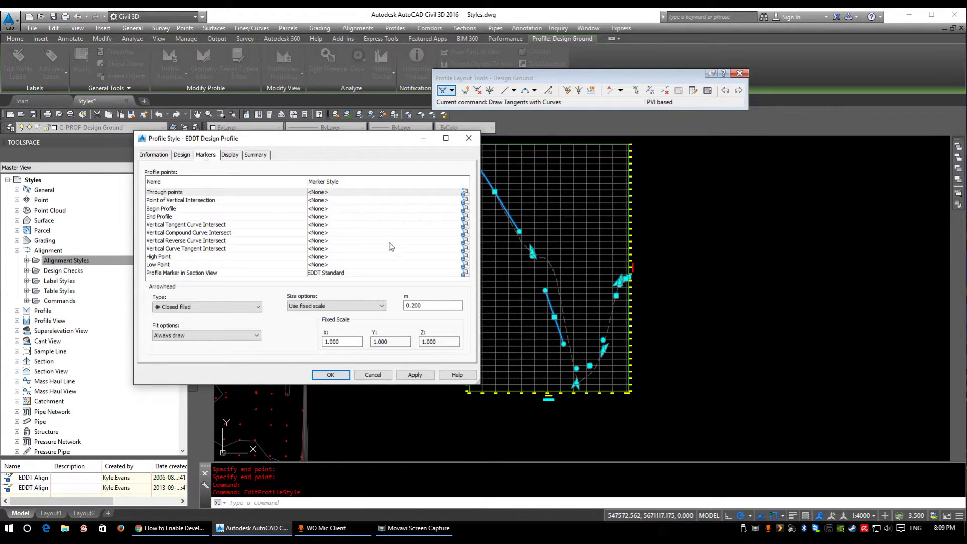
click(230, 155)
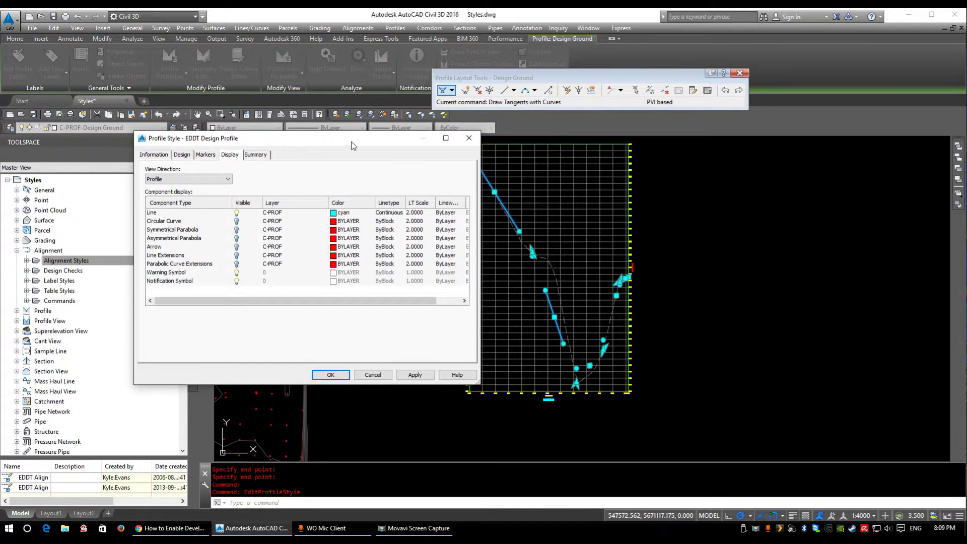
drag(353, 146, 304, 108)
drag(429, 342, 436, 377)
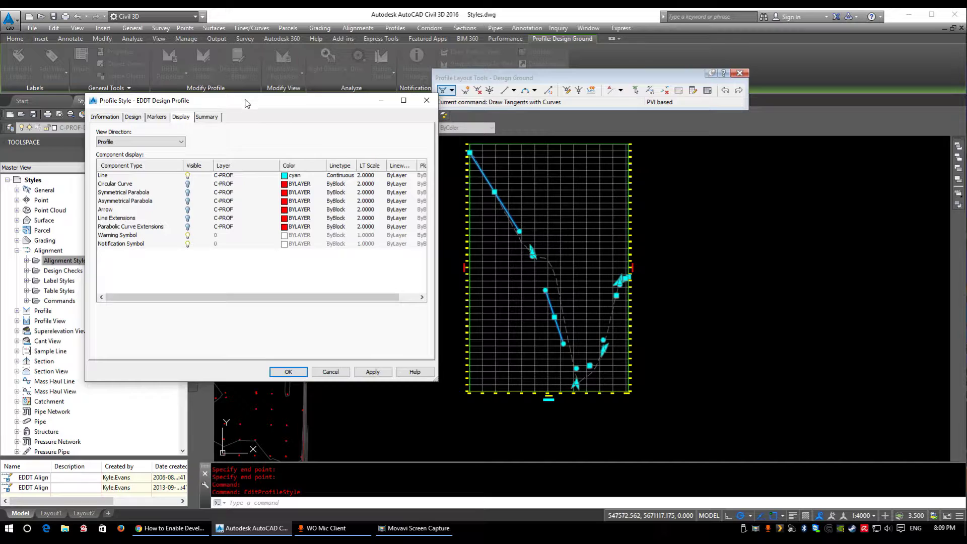
drag(247, 102, 245, 171)
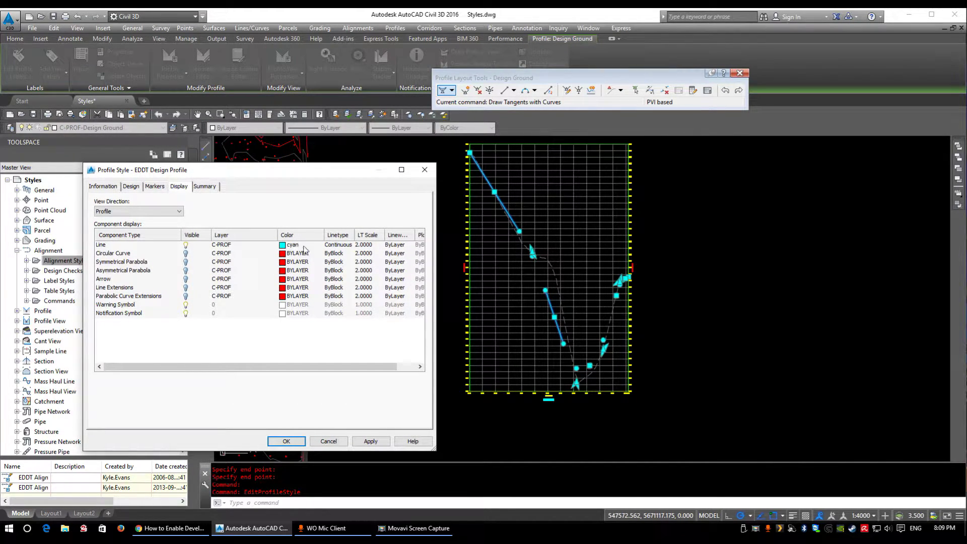
click(338, 245)
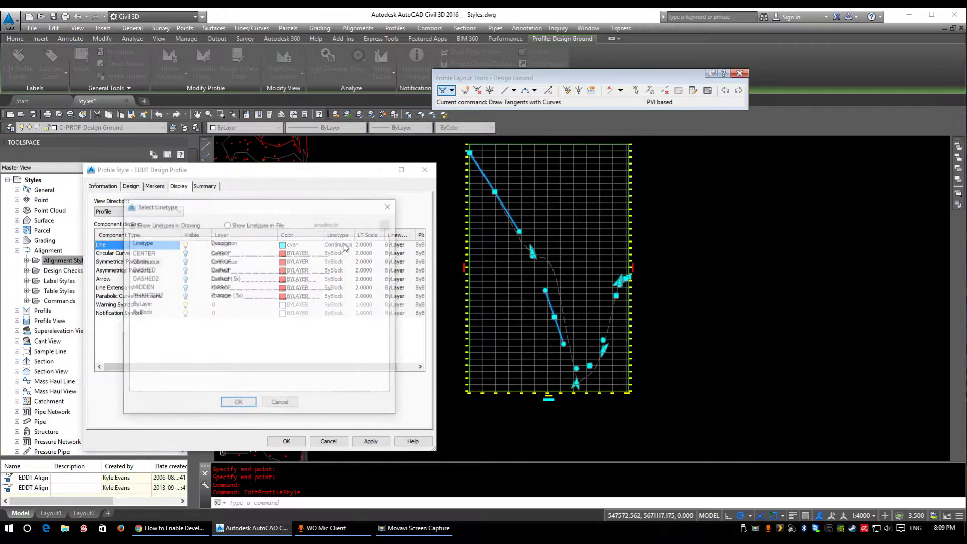
click(391, 205)
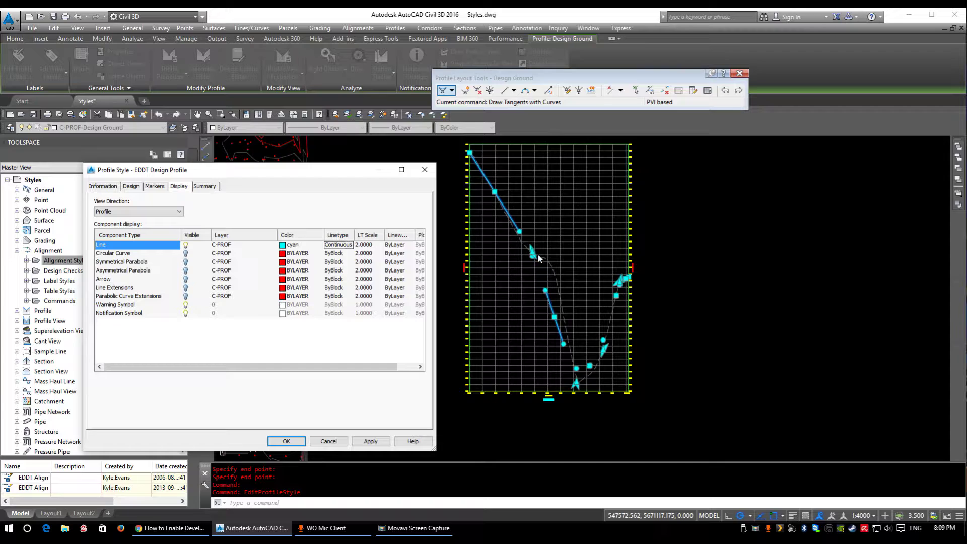
Step: Make the Circular Curve and Symmetrical Parabola components visible in the EDDT Design Profile style and apply the changes
click(162, 254)
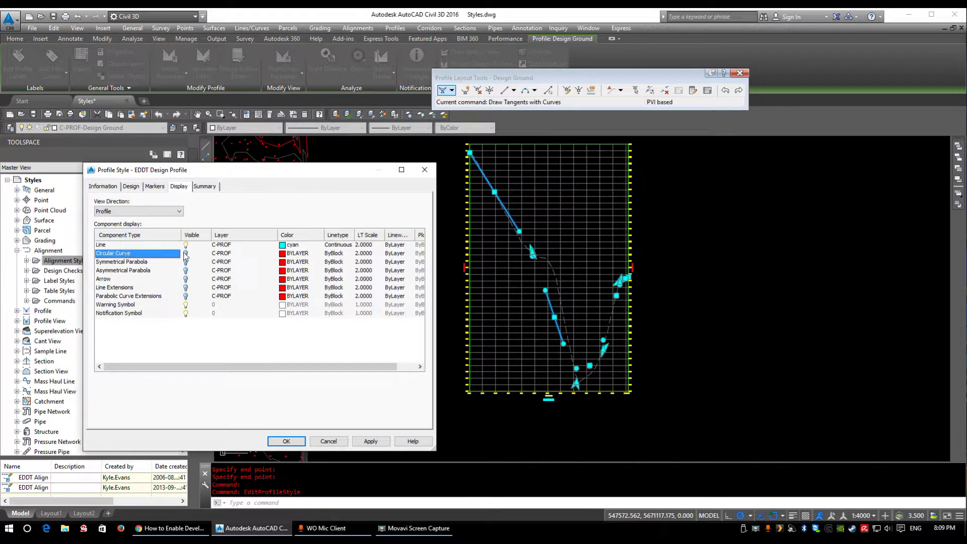
click(370, 442)
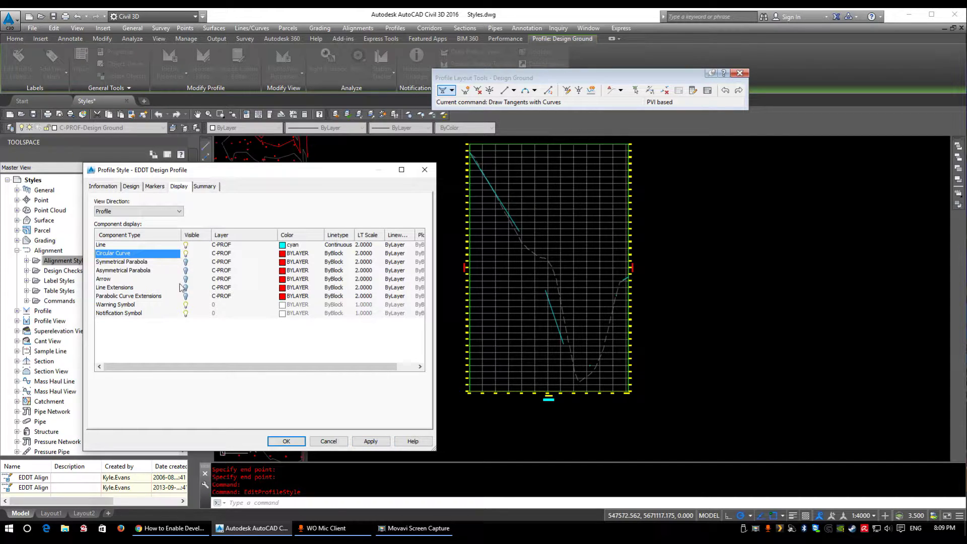
click(185, 262)
click(368, 443)
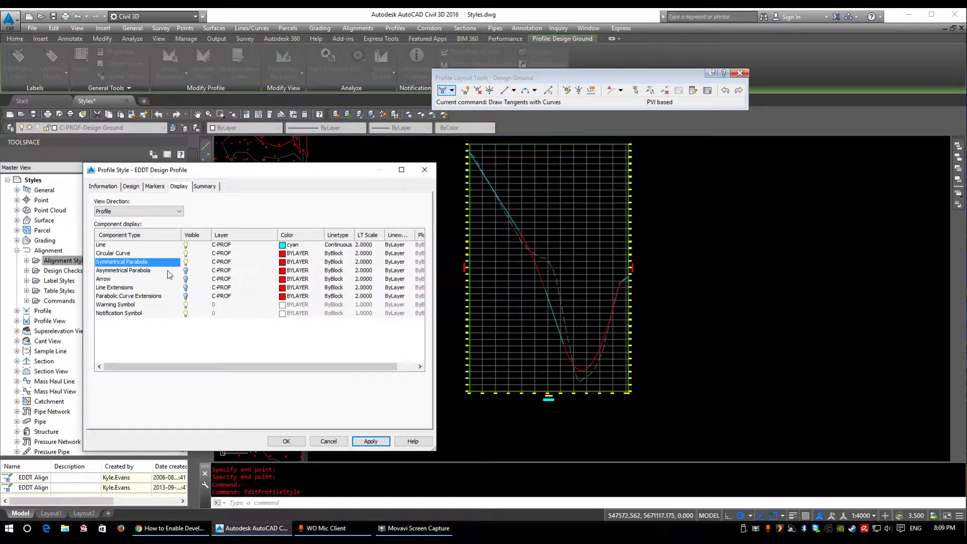
Step: Set the Symmetrical Parabola component's color to cyan and save the EDDT Design Profile style
click(282, 262)
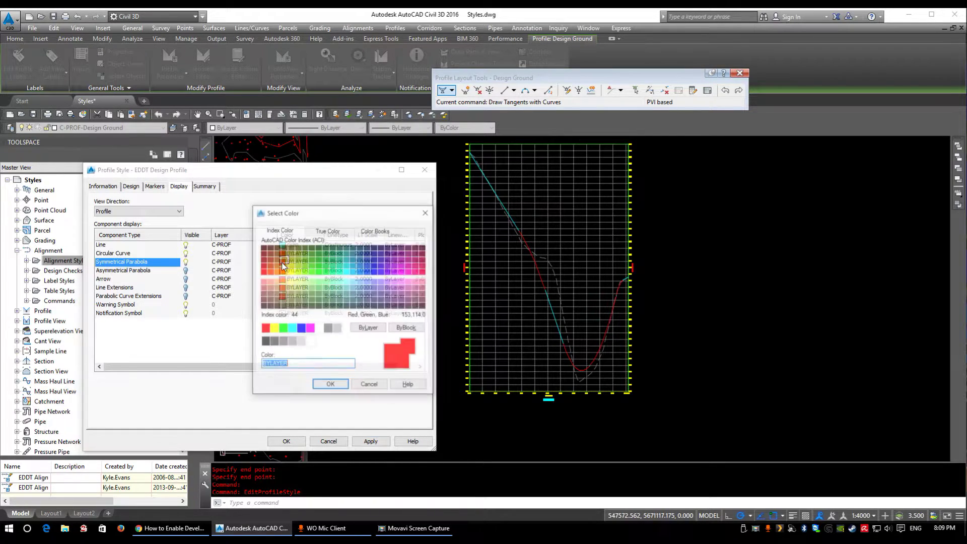
click(292, 329)
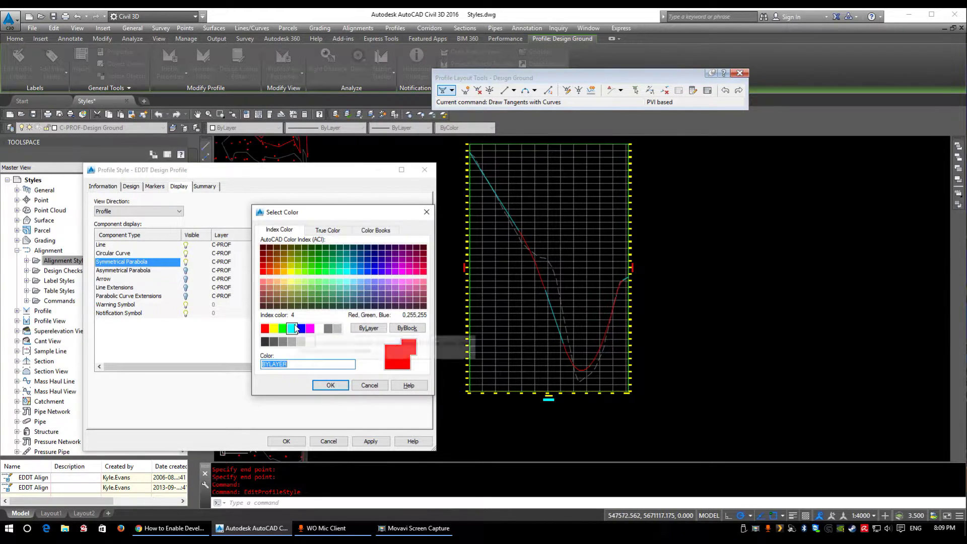
click(330, 385)
click(371, 442)
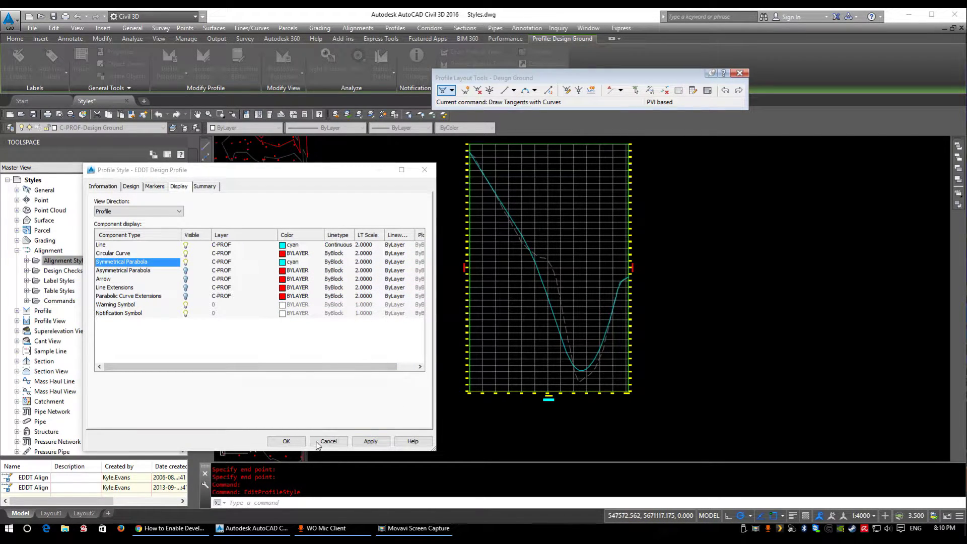
click(290, 443)
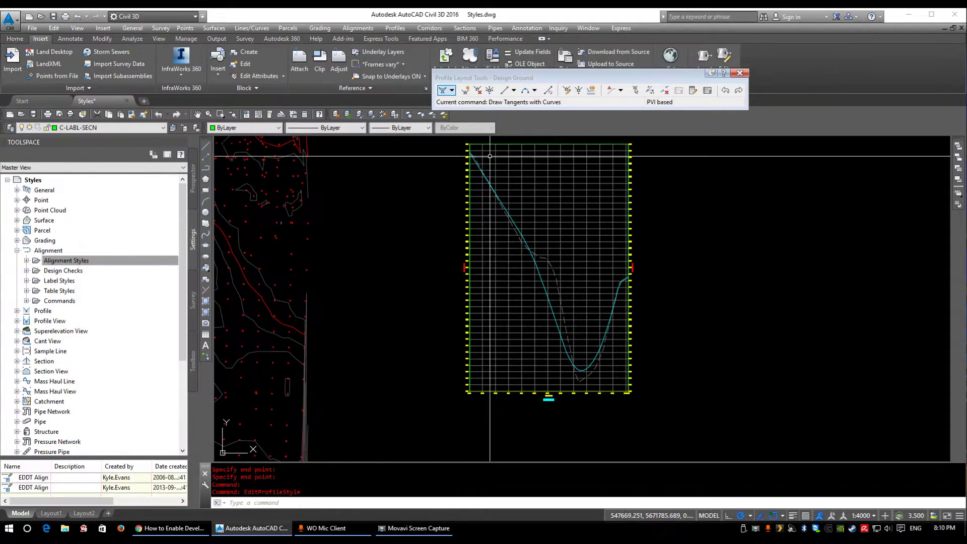
Step: Expand the settings tree to display the available profile styles and profile view styles
click(17, 321)
click(26, 331)
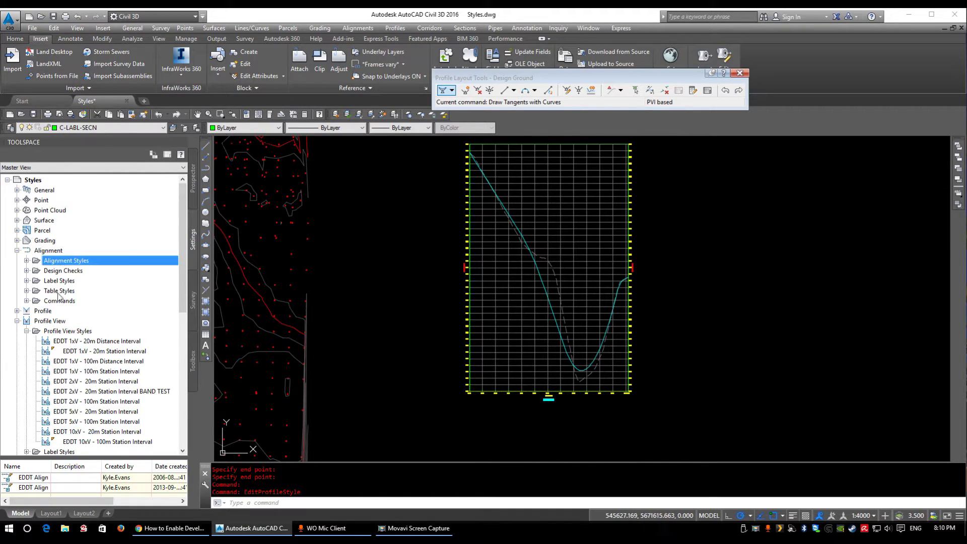
click(17, 311)
click(27, 321)
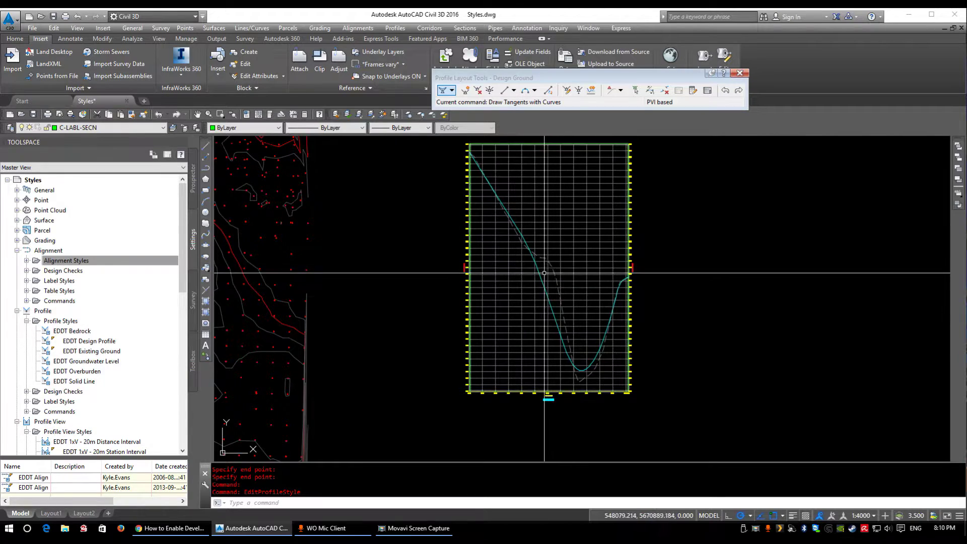
Step: Apply the EDDT Bedrock object style to the Design Ground profile through its profile properties
click(546, 273)
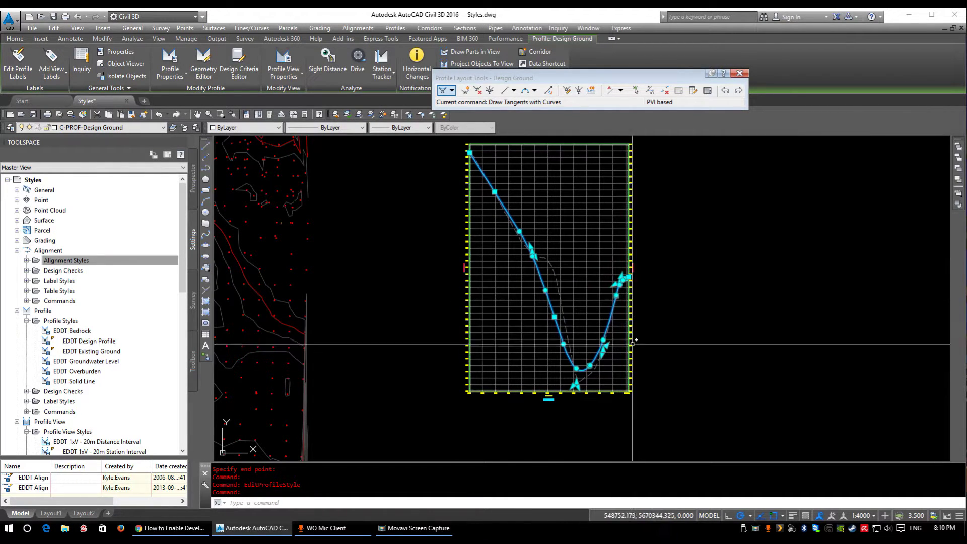
right_click(432, 227)
click(466, 331)
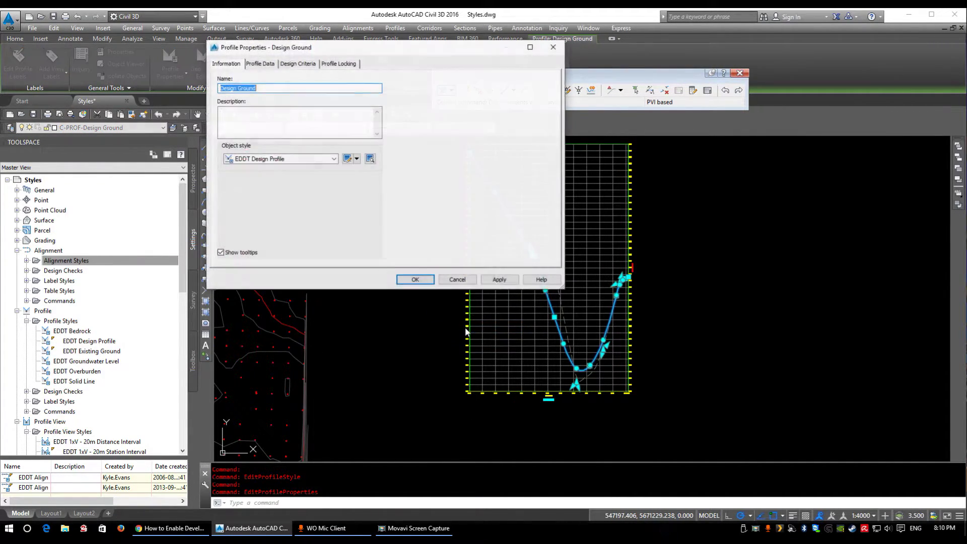
click(334, 158)
click(257, 169)
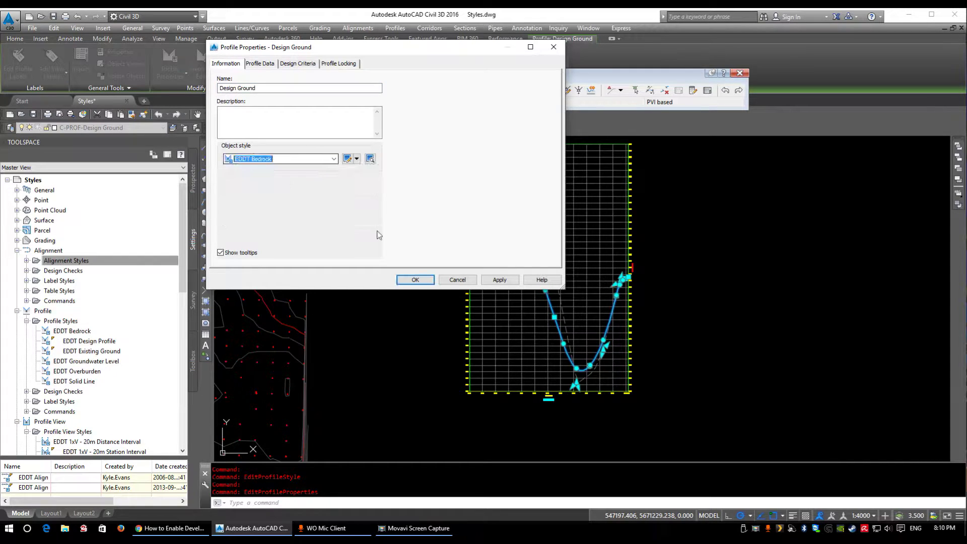
click(506, 282)
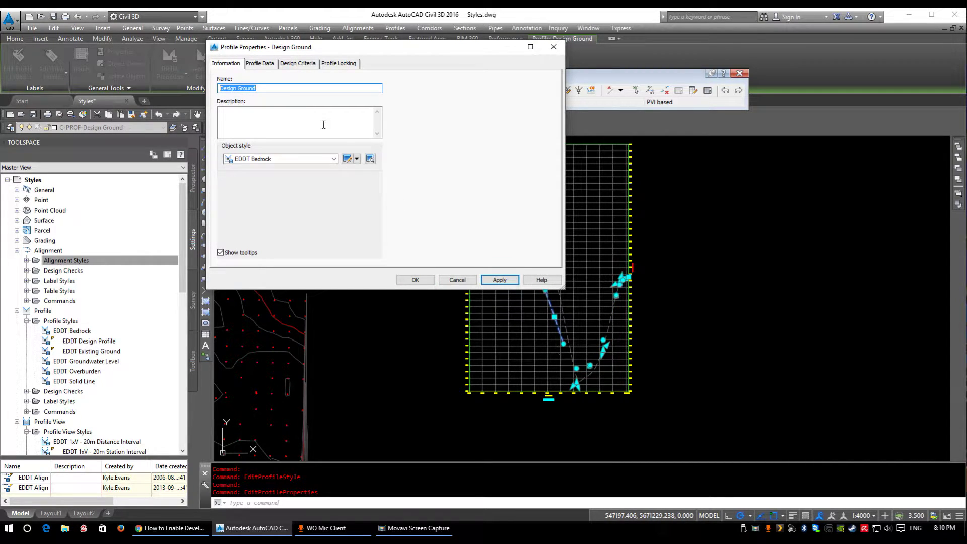
Step: Switch the Design Ground profile's object style to EDDT Groundwater Level and apply it
click(265, 161)
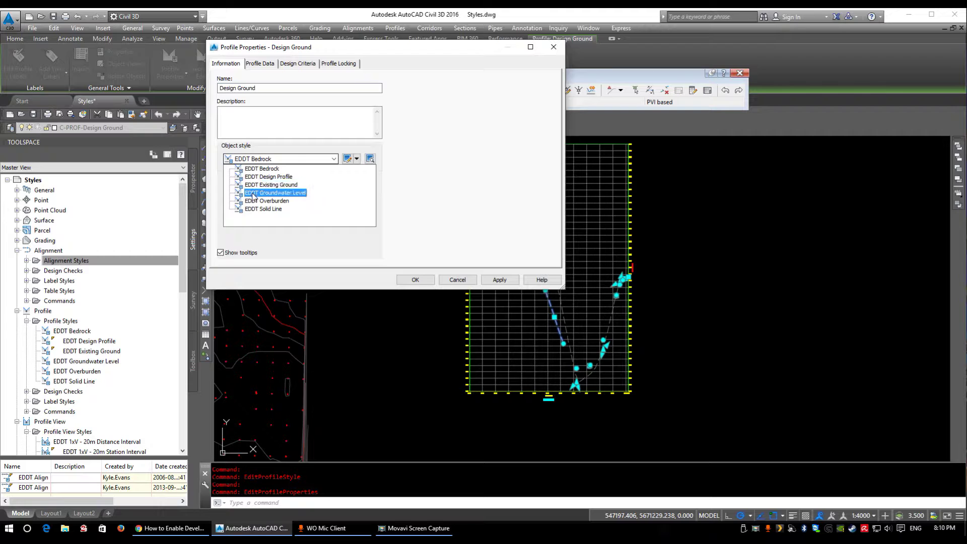
click(256, 193)
click(501, 280)
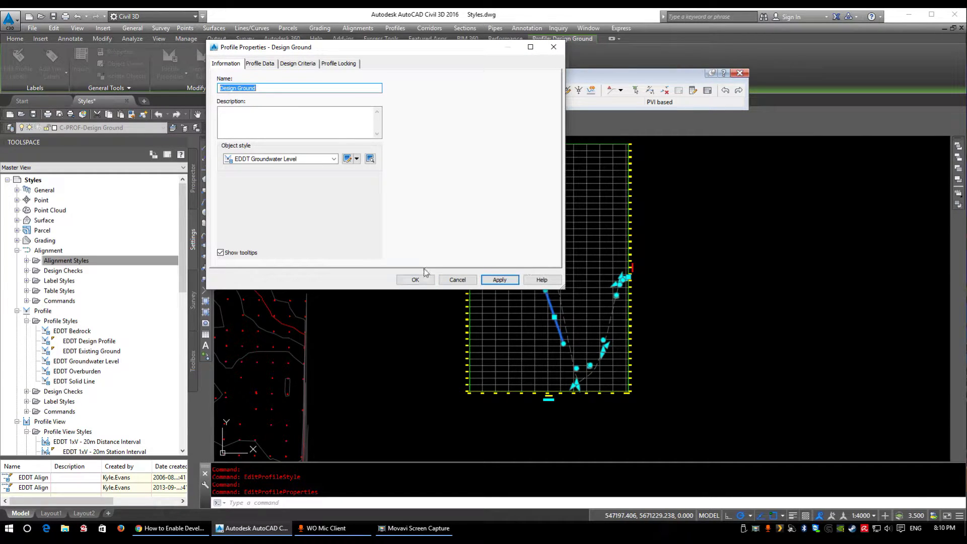
Step: Make the Circular Curve and Symmetrical Parabola components visible in the EDDT Groundwater Level profile style
click(347, 158)
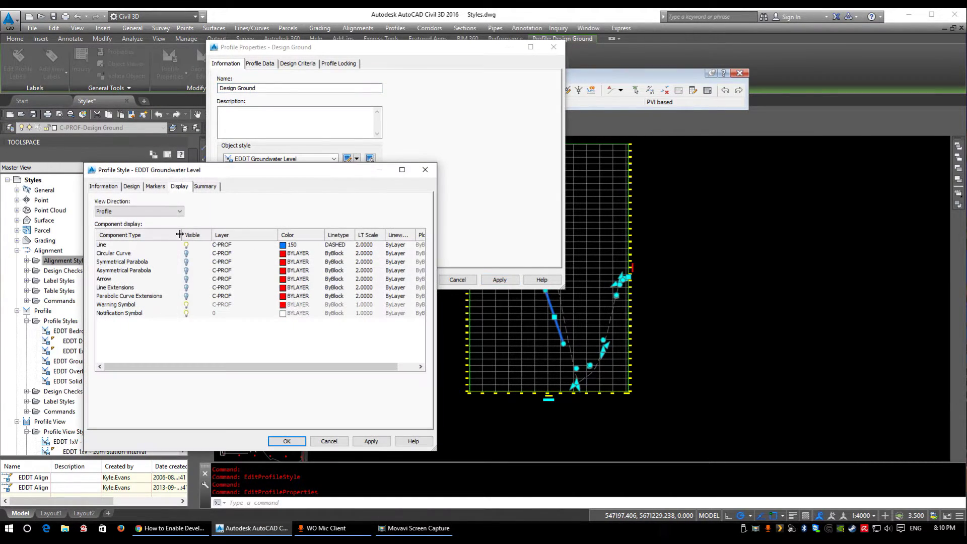
click(129, 261)
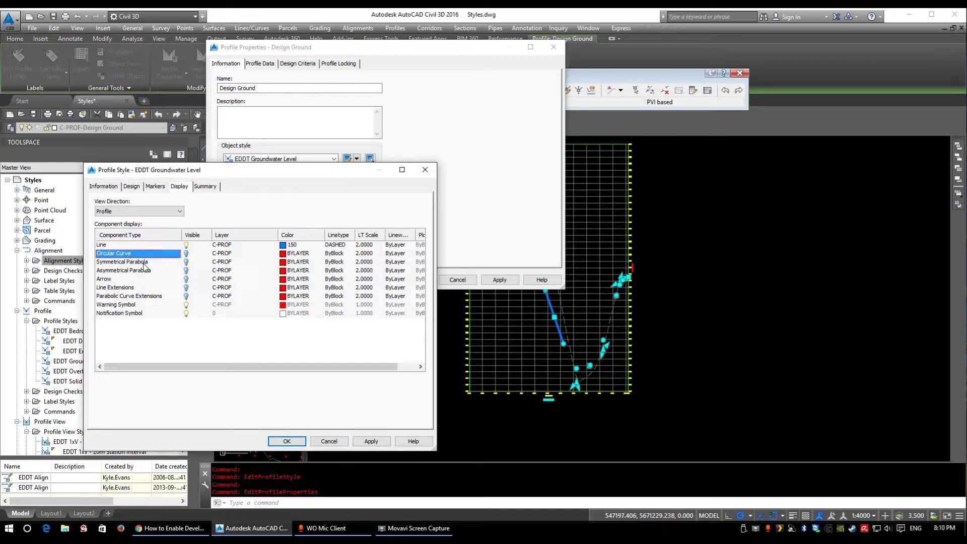
click(186, 254)
click(371, 442)
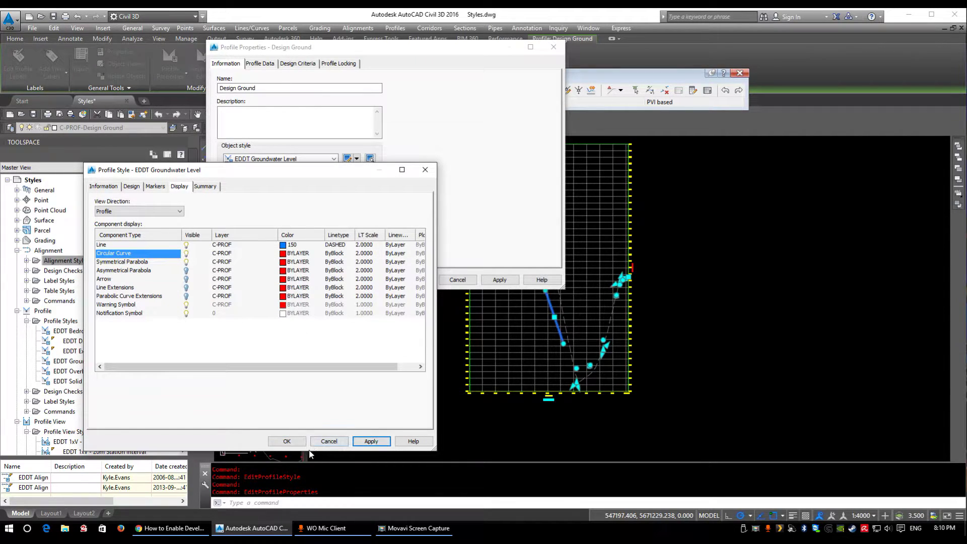
click(287, 441)
click(500, 280)
click(415, 280)
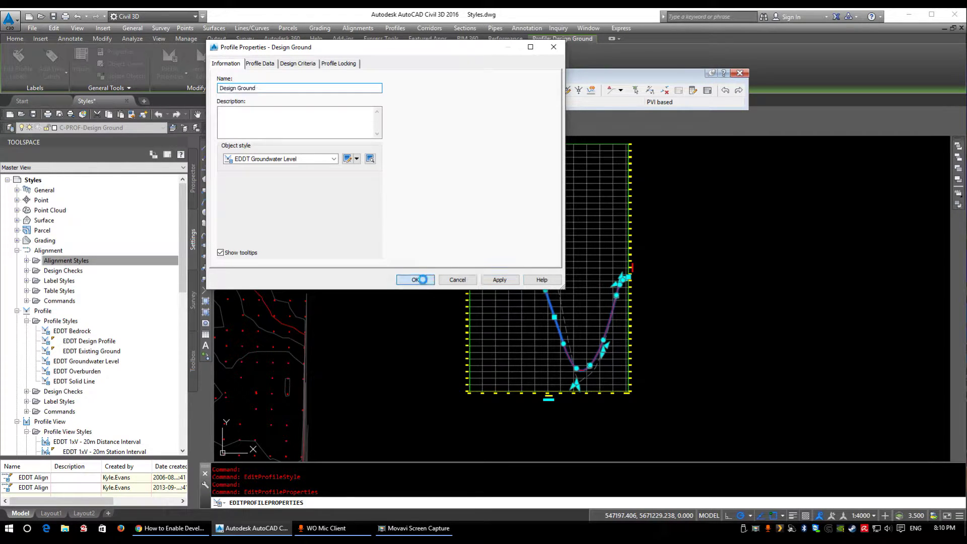
key(Escape)
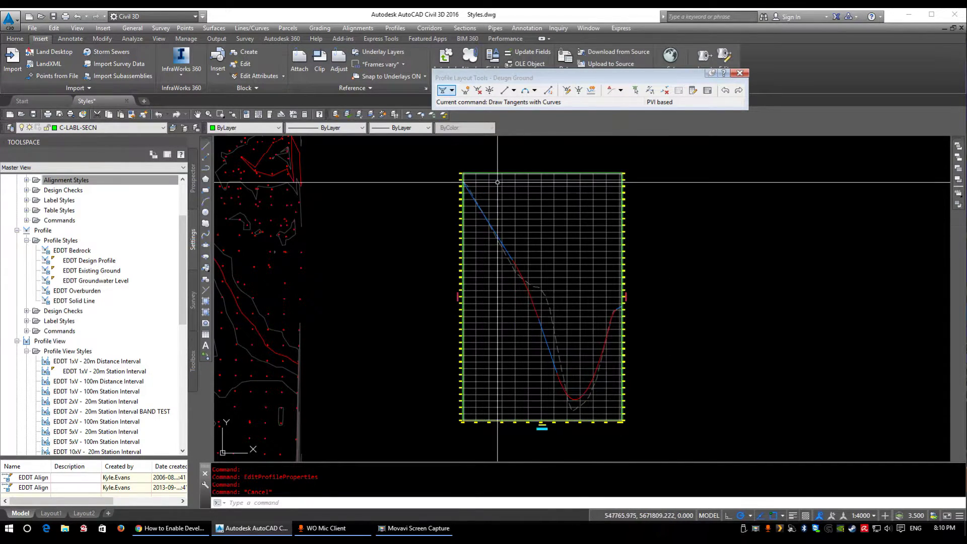
Step: Collapse the profile styles list and examine the available profile view styles
click(26, 241)
click(66, 291)
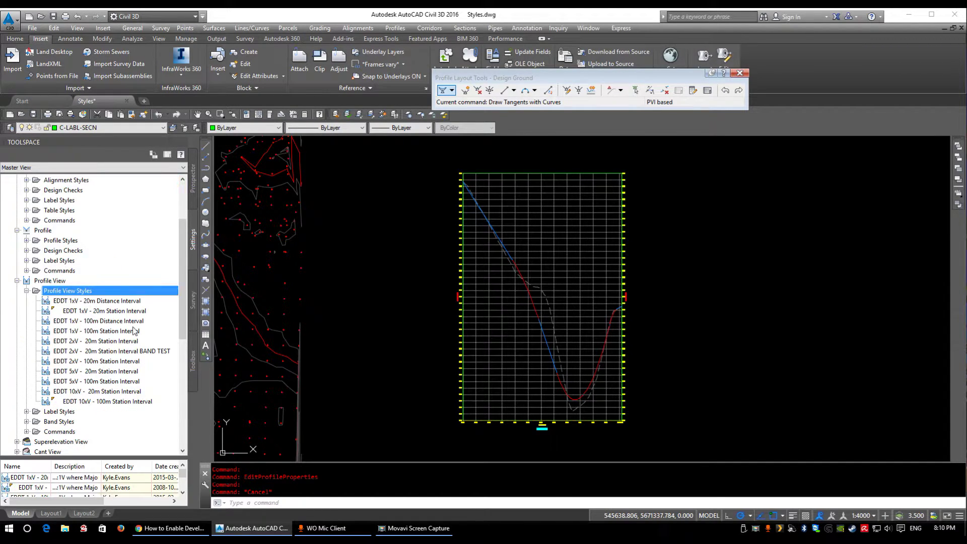
scroll(183, 298, down, 4)
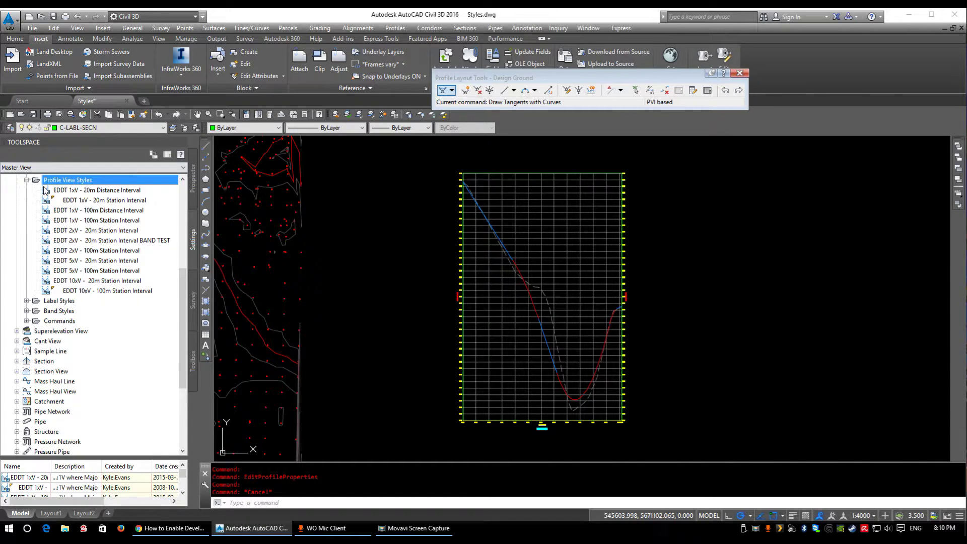
Step: Set the Main Road profile view's object style to EDDT 2xV - 20m Station Interval
click(491, 176)
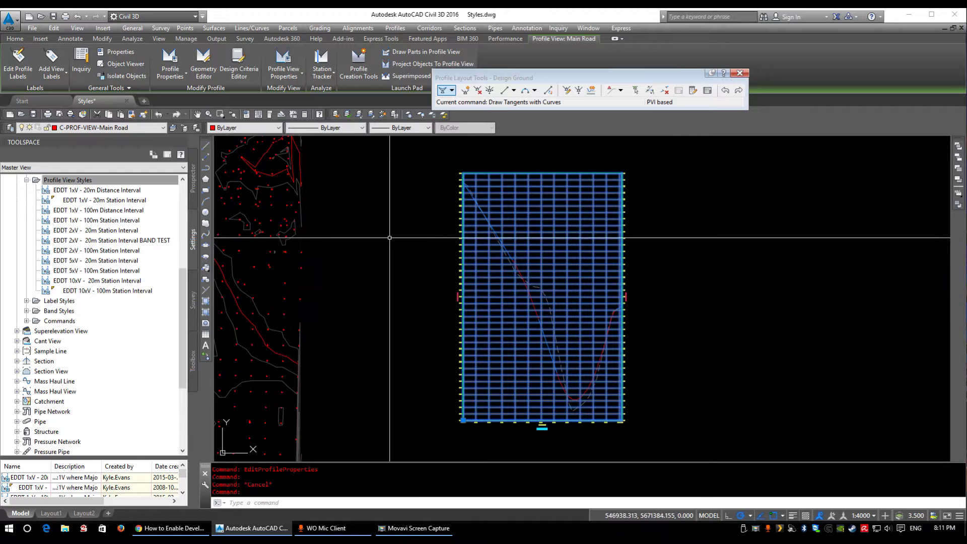
right_click(383, 174)
click(448, 338)
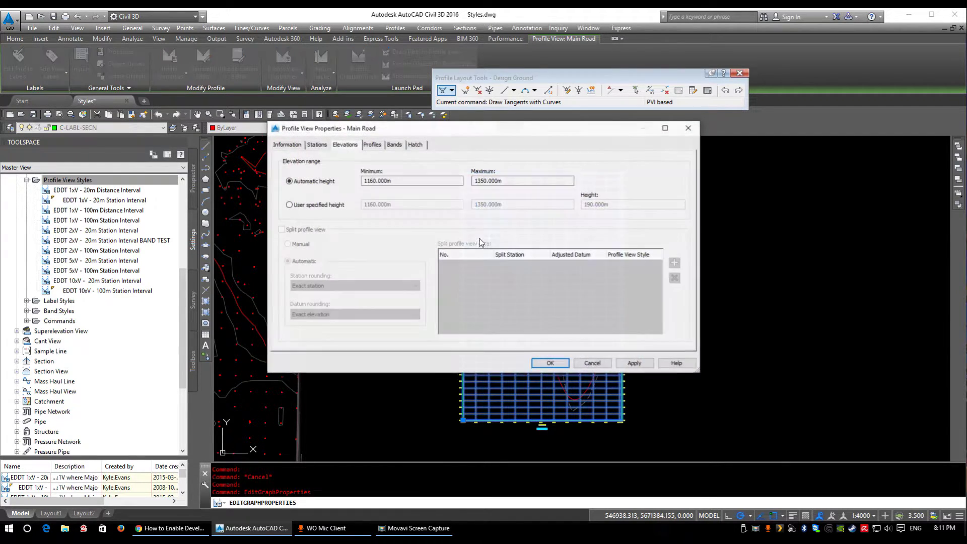
click(287, 145)
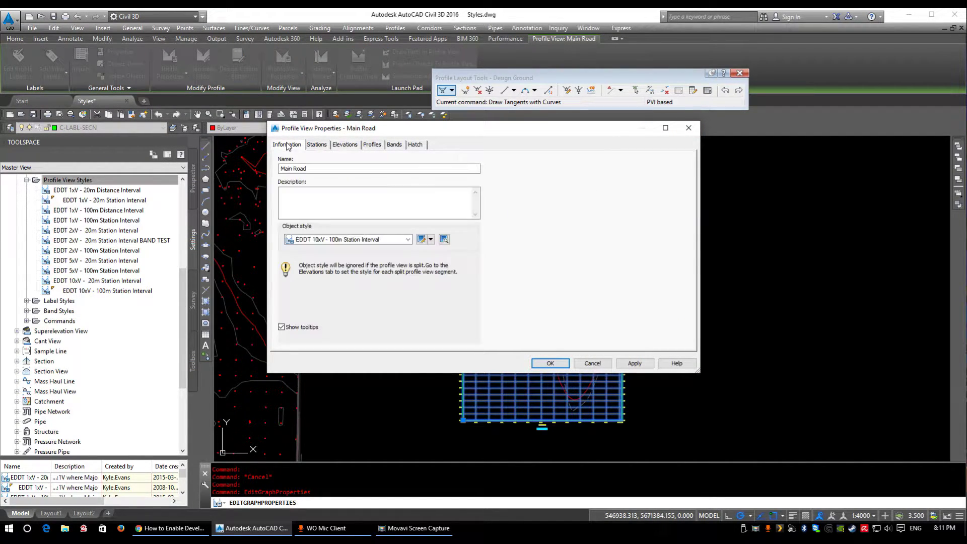
drag(403, 129, 120, 103)
click(68, 216)
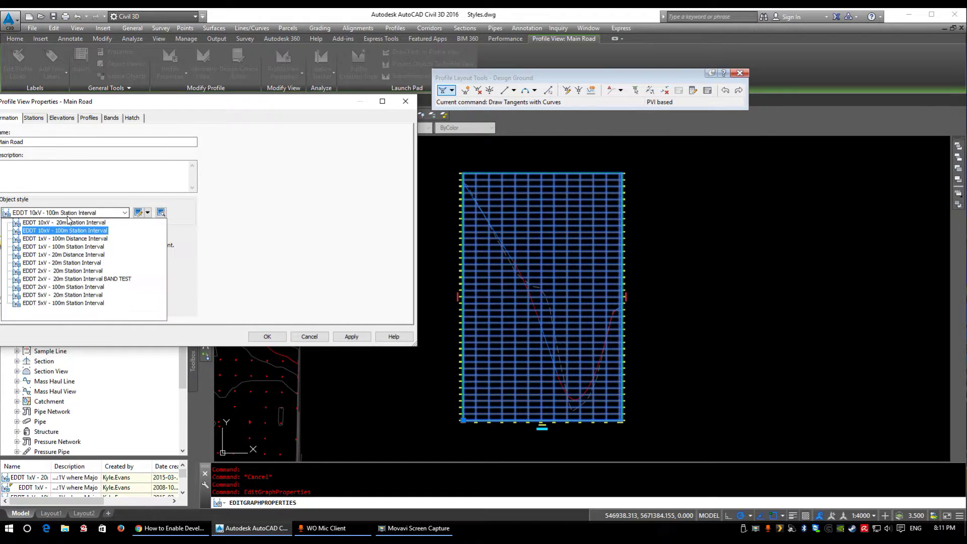
click(68, 272)
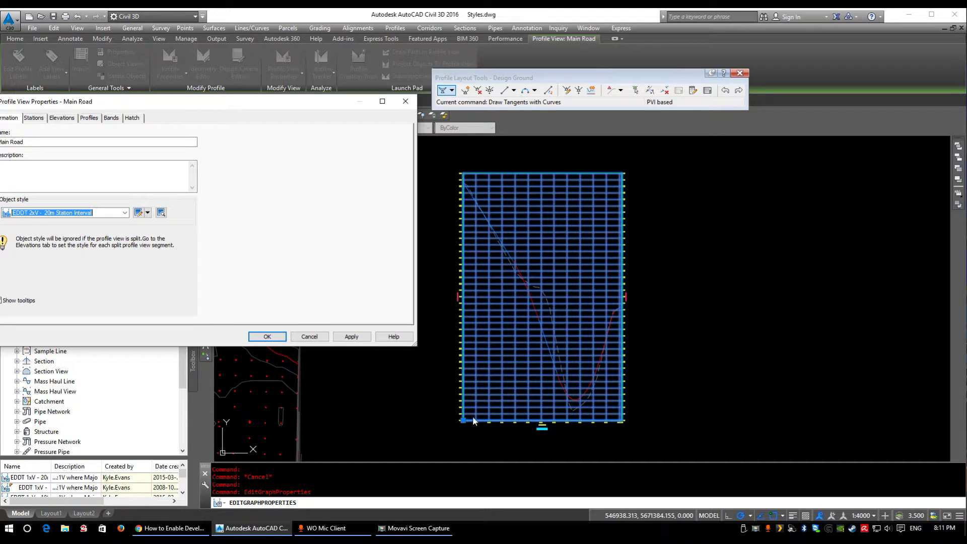
click(352, 336)
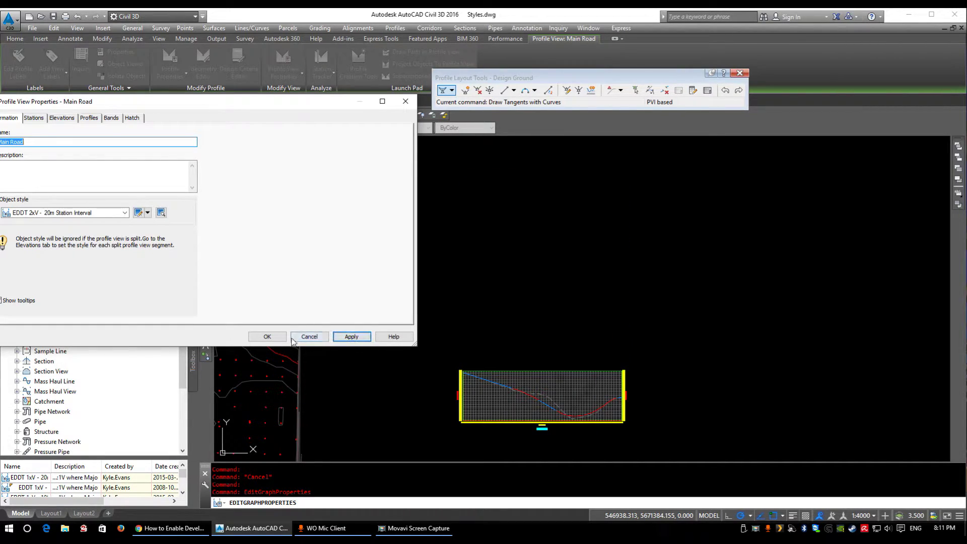
click(267, 337)
Step: Set the drawing's annotation scale to 1:400 so the profile view's station labels are resized
scroll(455, 430, up, 8)
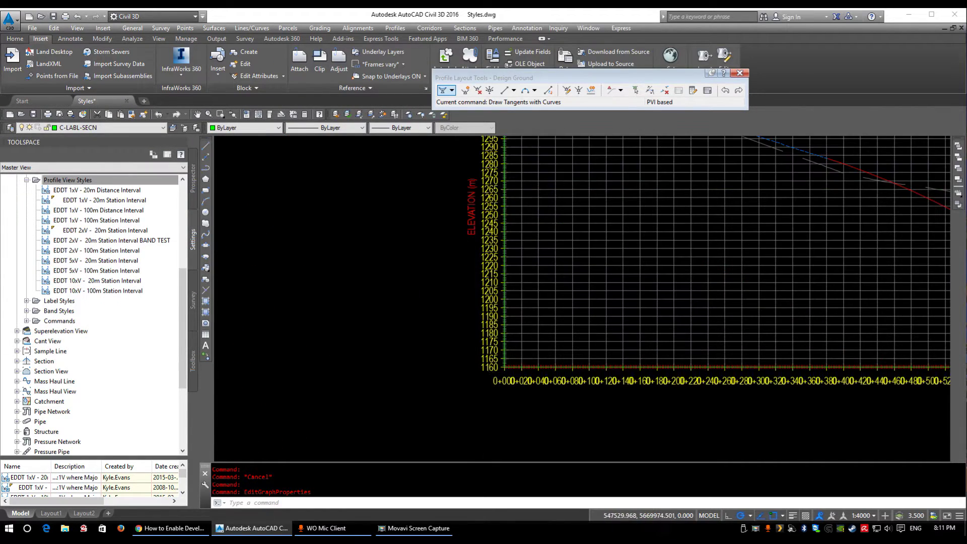
scroll(506, 381, down, 5)
scroll(752, 371, up, 5)
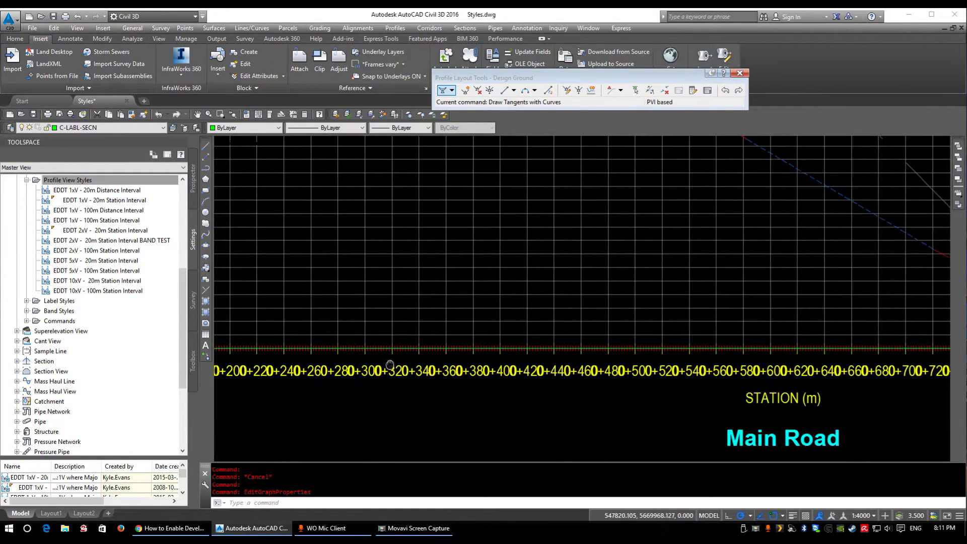
middle_drag(753, 371, 204, 335)
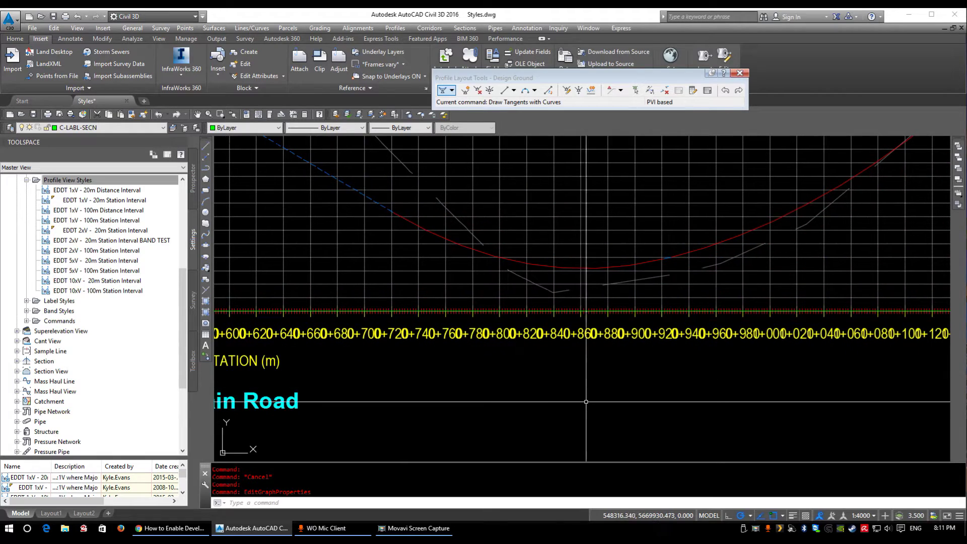
click(863, 515)
click(859, 370)
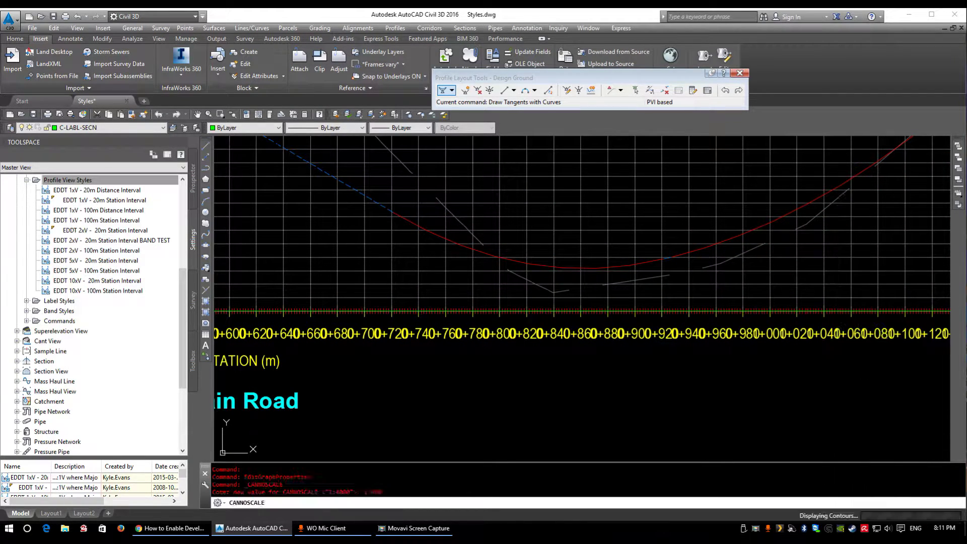
scroll(367, 244, up, 4)
scroll(613, 294, down, 4)
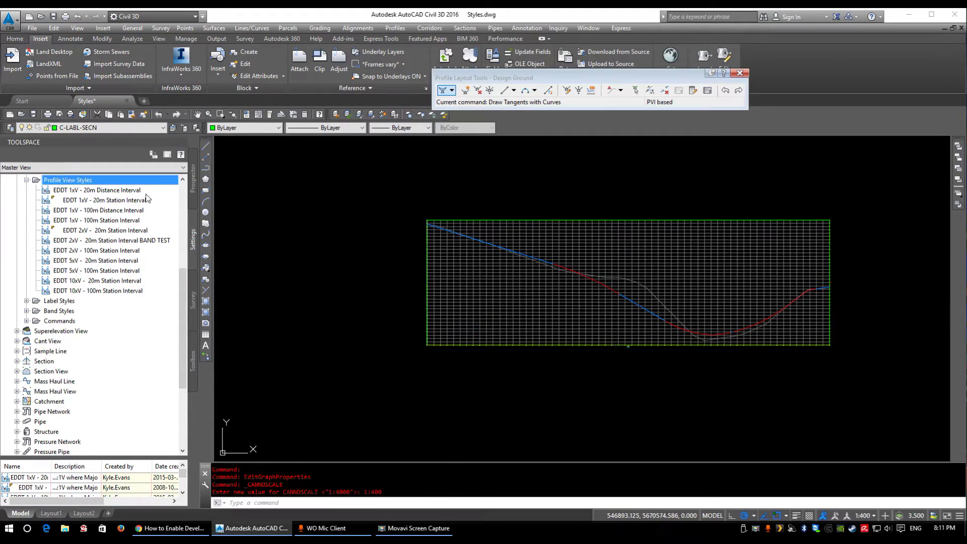
Step: Open the Main Road profile view's style for editing and review its vertical axes and general information
middle_drag(452, 230, 477, 229)
scroll(476, 229, up, 3)
click(476, 229)
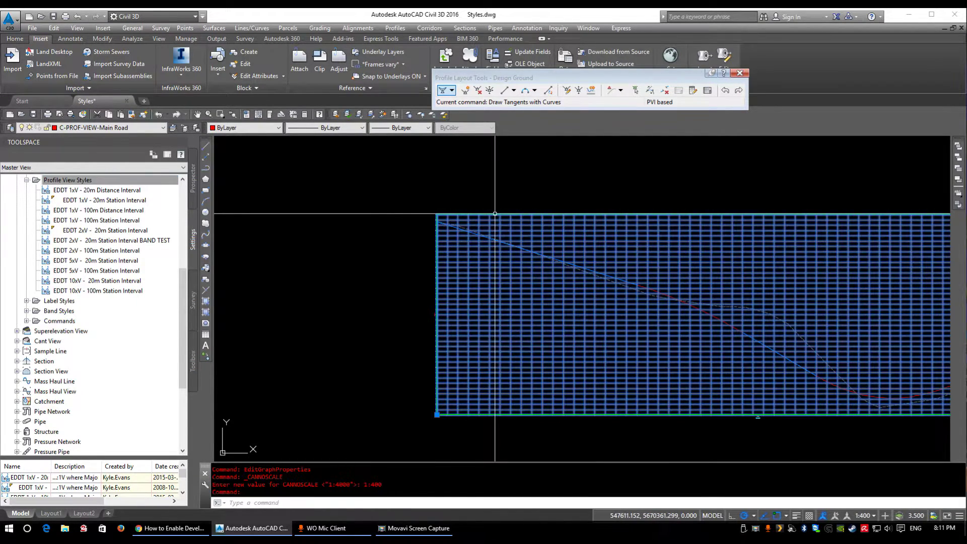
scroll(464, 201, down, 2)
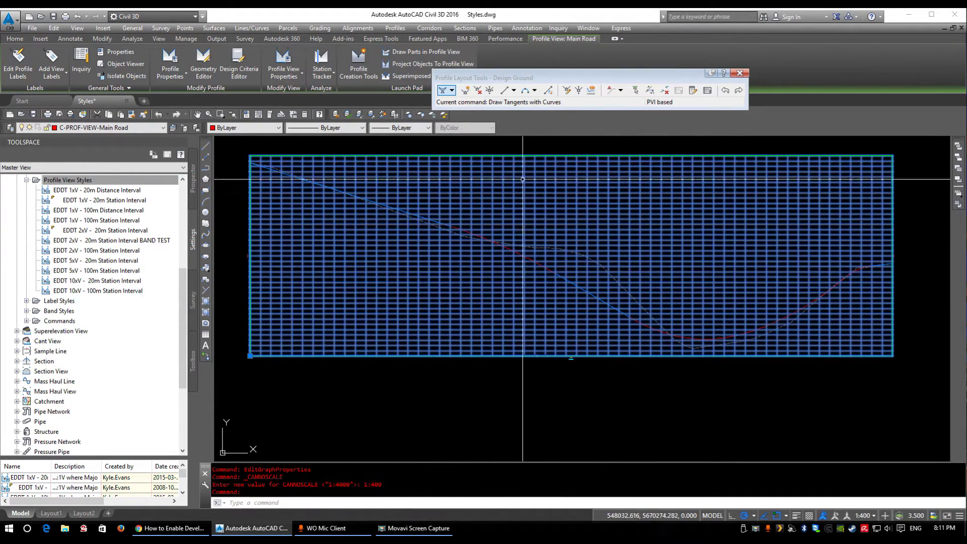
right_click(512, 211)
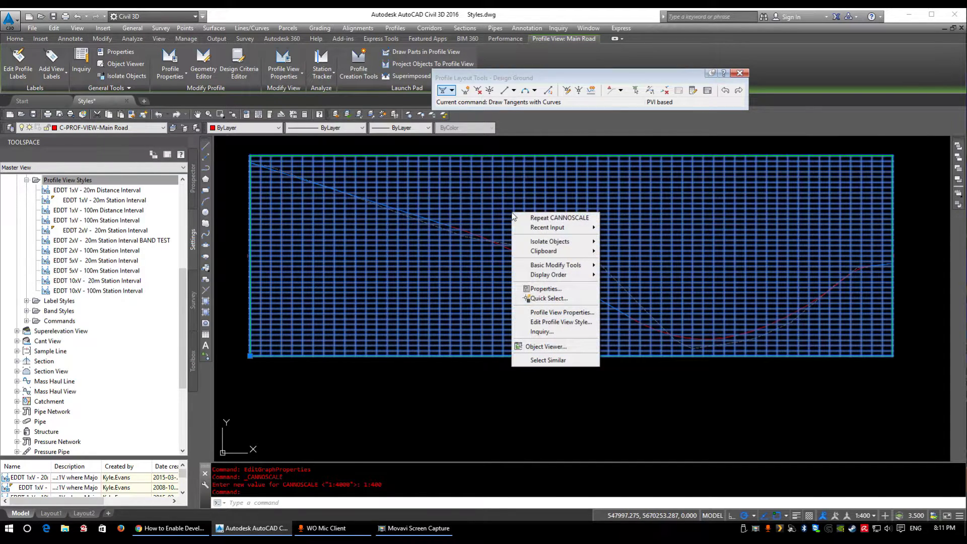
click(575, 324)
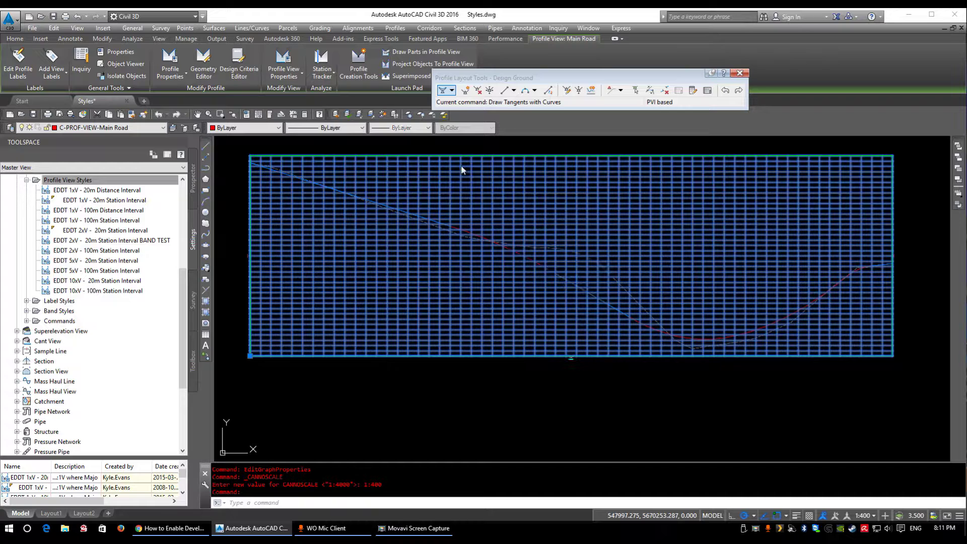
drag(486, 119, 455, 144)
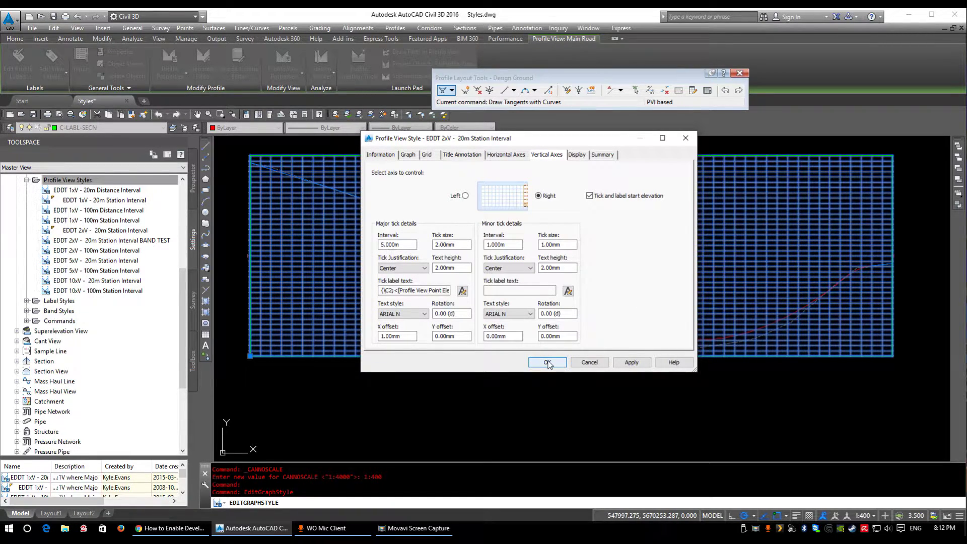
click(394, 158)
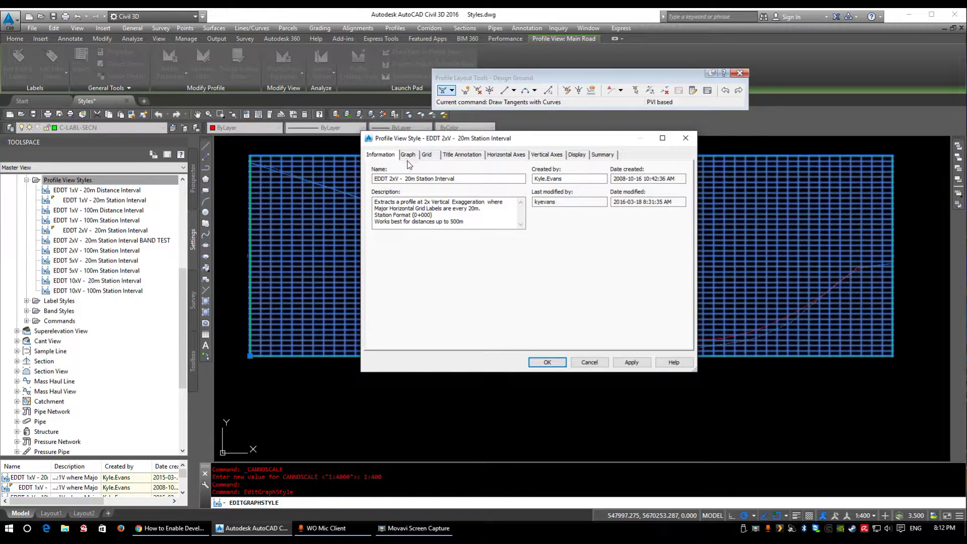
drag(381, 179, 457, 176)
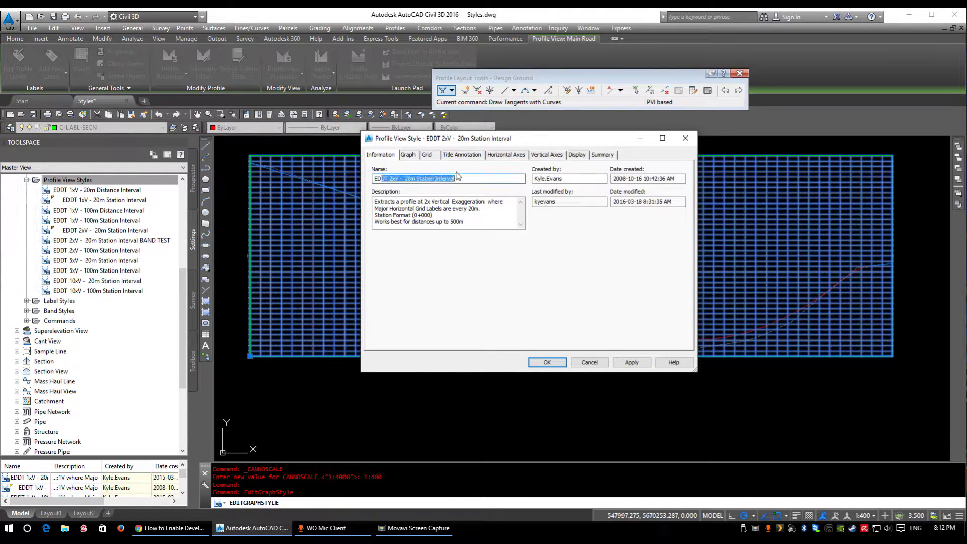
Step: Set the vertical exaggeration of the EDDT 2xV - 20m Station Interval style to 3 and apply it
click(408, 157)
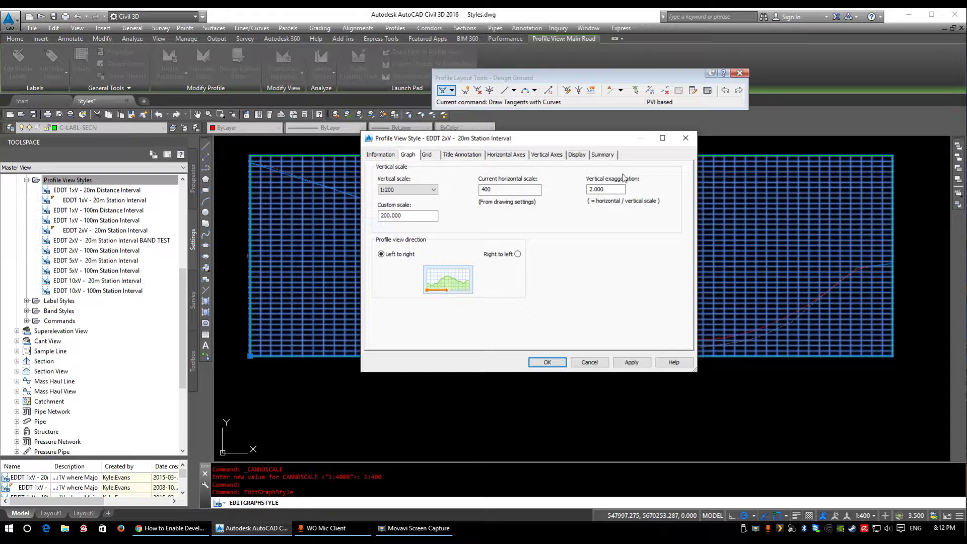
drag(623, 190, 566, 188)
text(3)
click(636, 363)
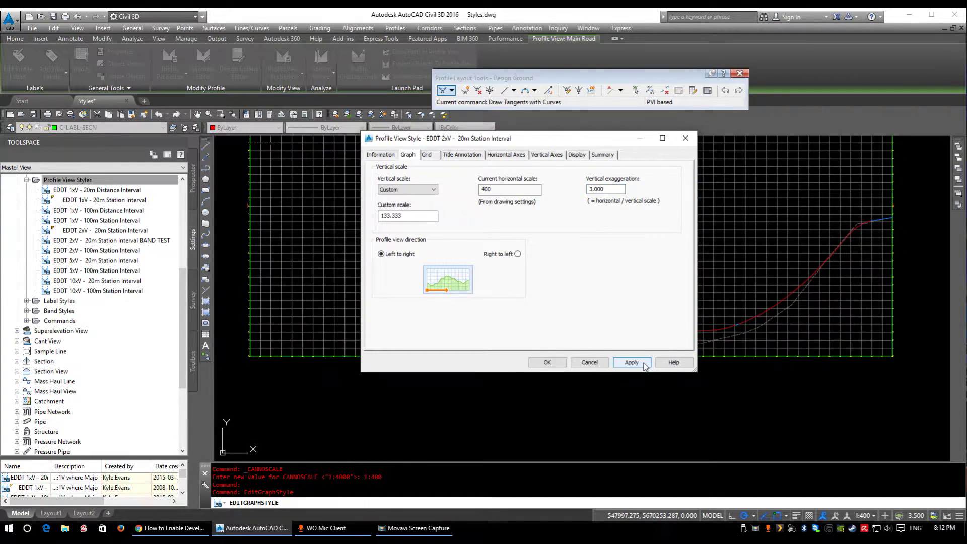
Step: Set the vertical exaggeration of the EDDT 2xV - 20m Station Interval style to 2 and apply it
drag(618, 190, 589, 190)
text(2)
click(628, 362)
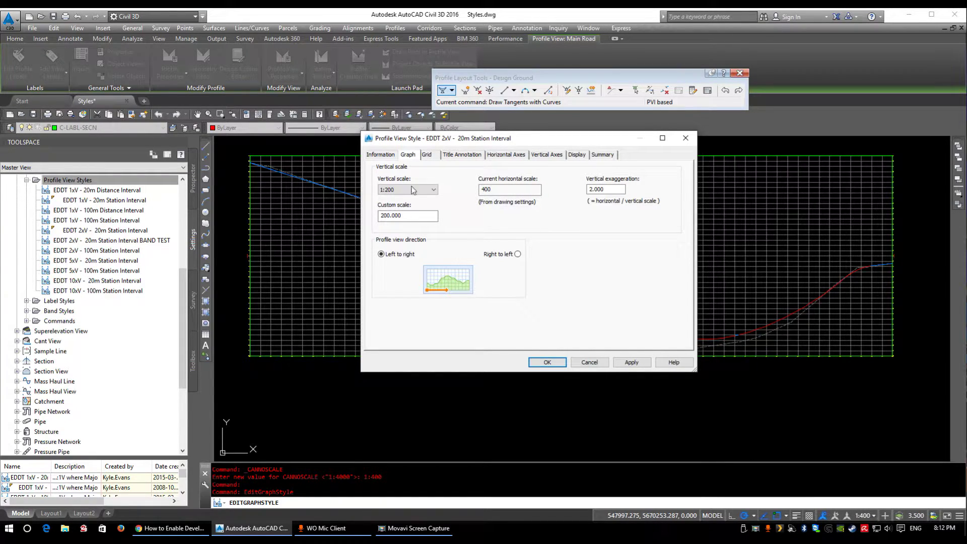
Step: Try the right-to-left profile view direction, and restore the direction to left to right
drag(429, 214, 380, 215)
click(390, 258)
click(517, 255)
click(632, 362)
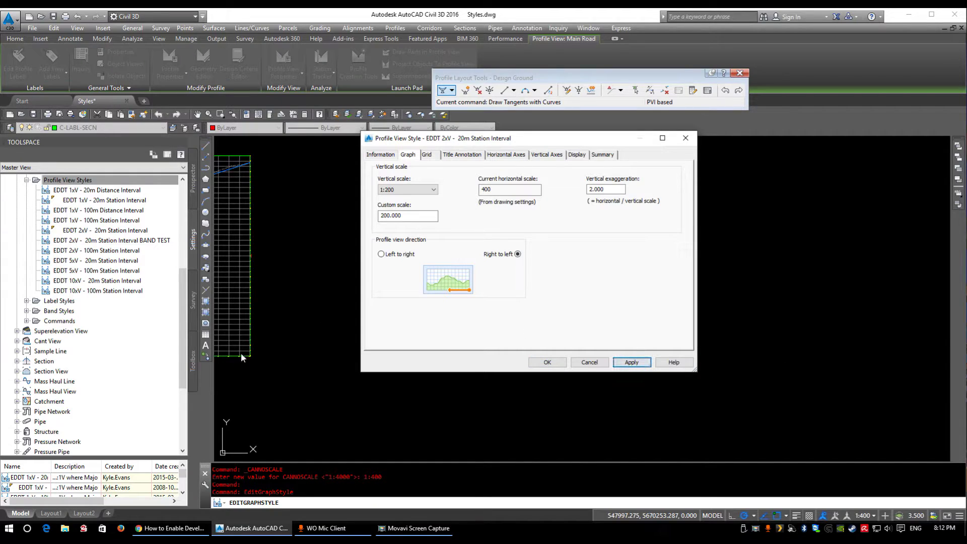
click(381, 254)
click(632, 363)
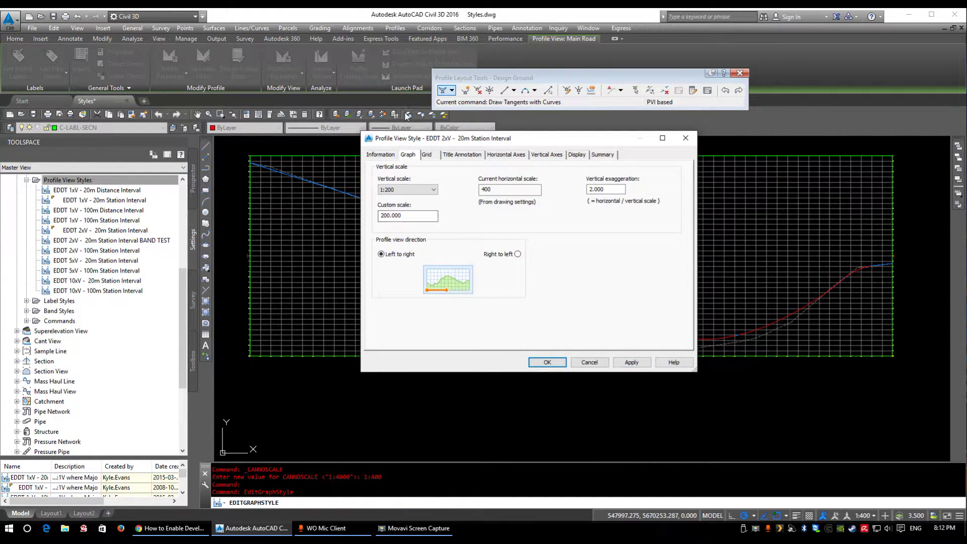
Step: Set the style's grid padding above maximum elevation and below datum to 2 major grids each, and apply it
click(428, 156)
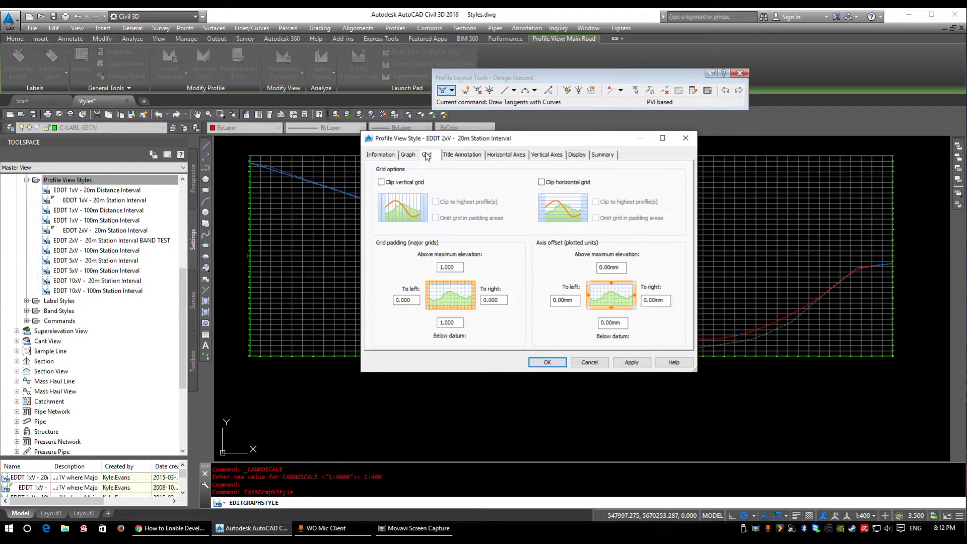
drag(488, 140, 153, 130)
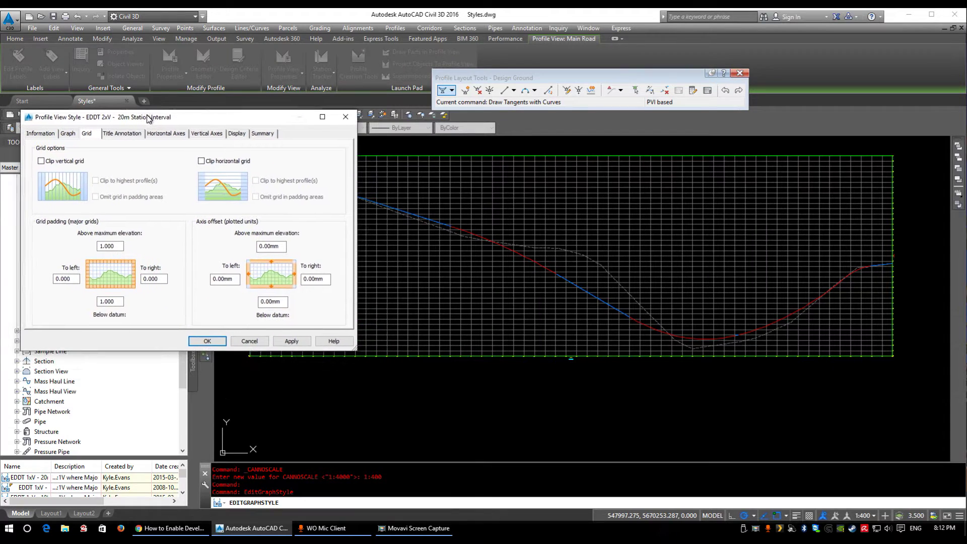
drag(361, 311, 355, 311)
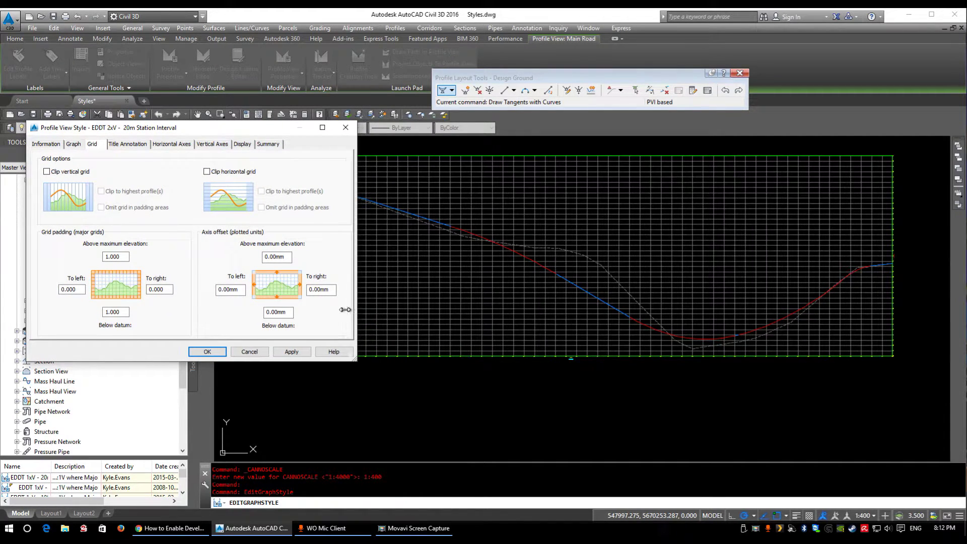
double_click(115, 257)
text(2)
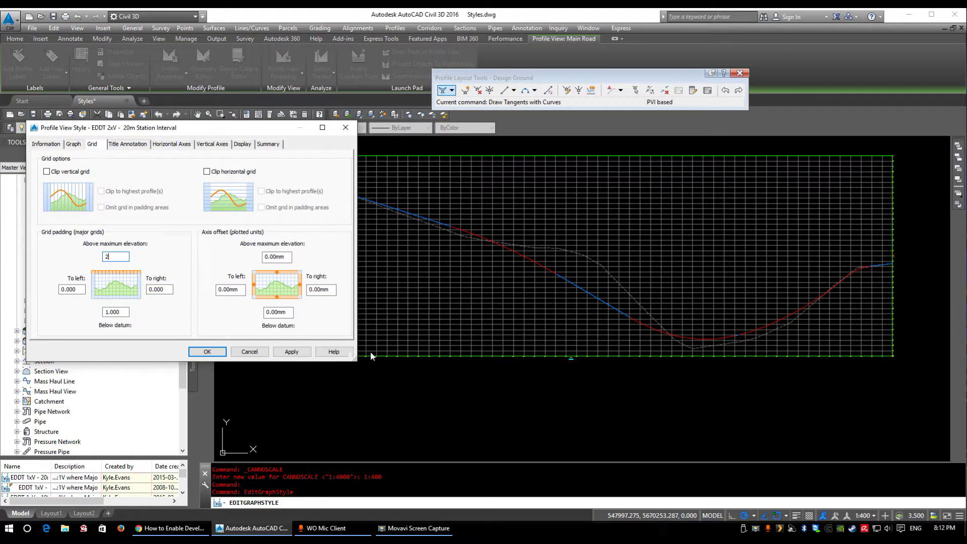
click(292, 352)
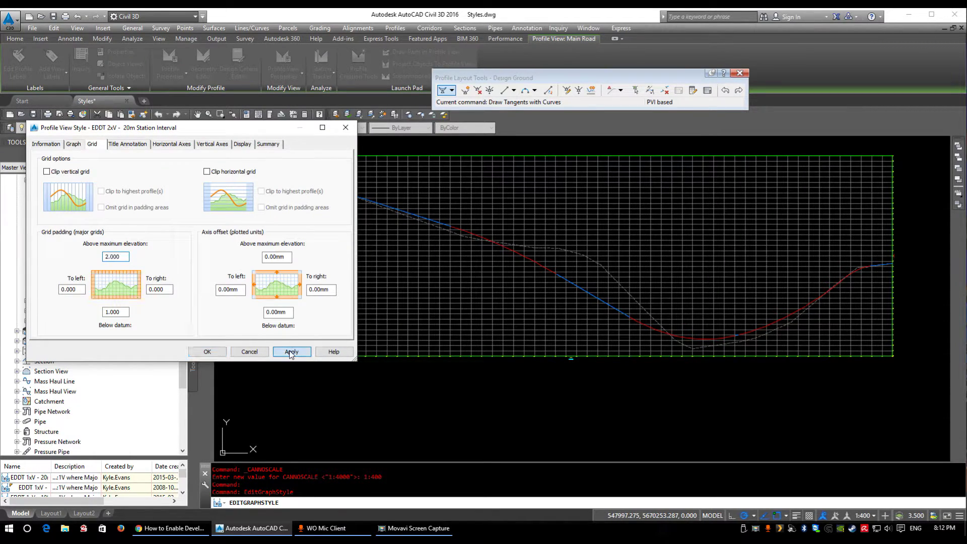
double_click(115, 312)
text(2)
click(292, 352)
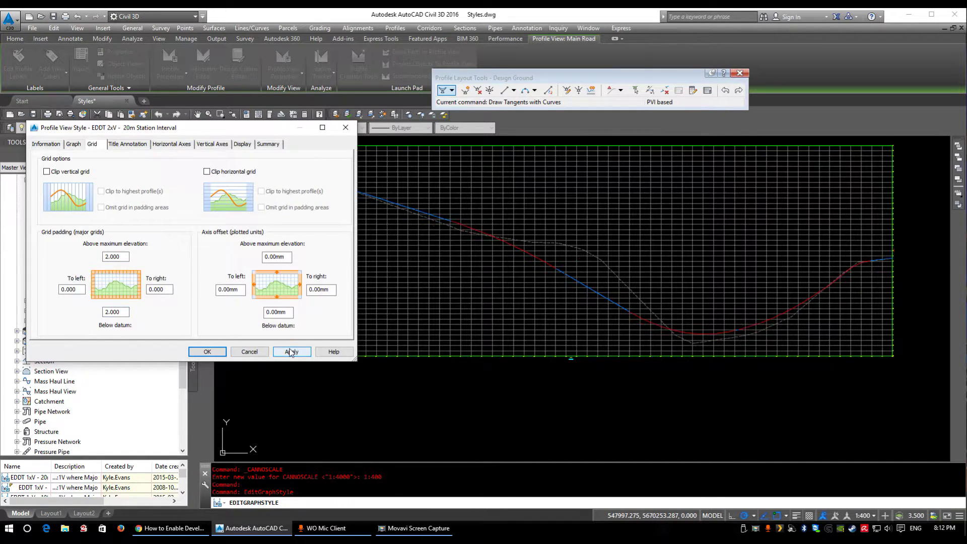
Step: Set the style's grid padding to the left and to the right to 2 major grids each, and apply it
double_click(159, 290)
text(2)
double_click(71, 289)
text(2)
click(291, 352)
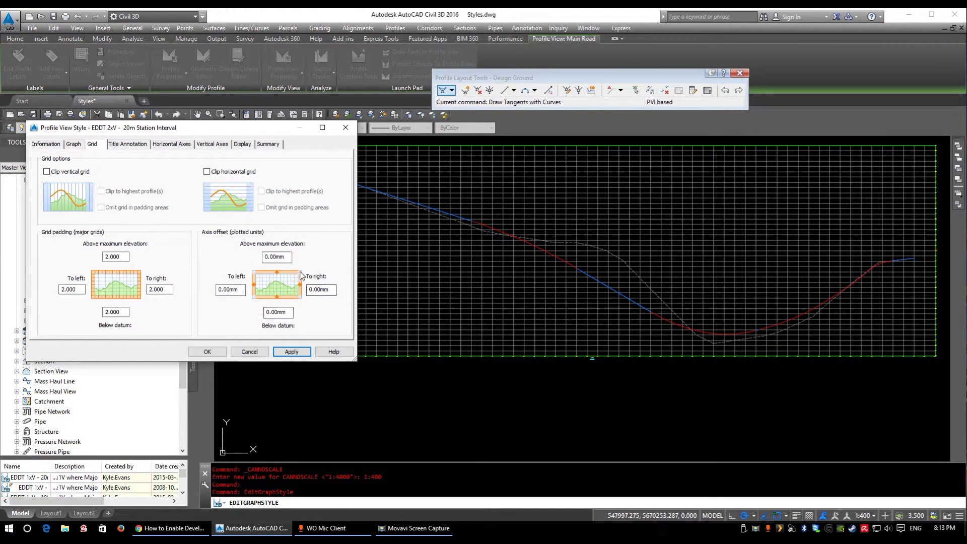
Step: Review the style's title annotation settings and accept the profile view style changes
drag(168, 121, 192, 131)
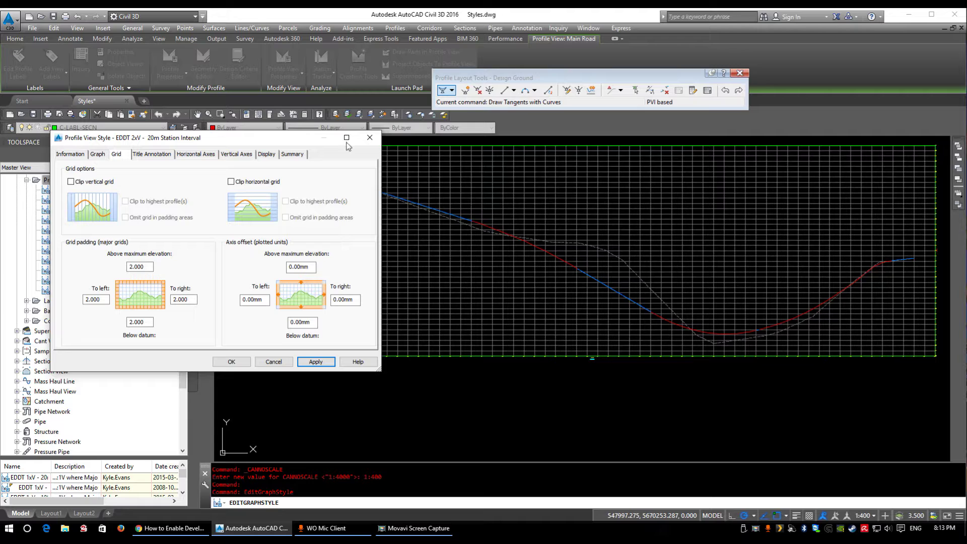
click(157, 158)
drag(177, 137, 319, 88)
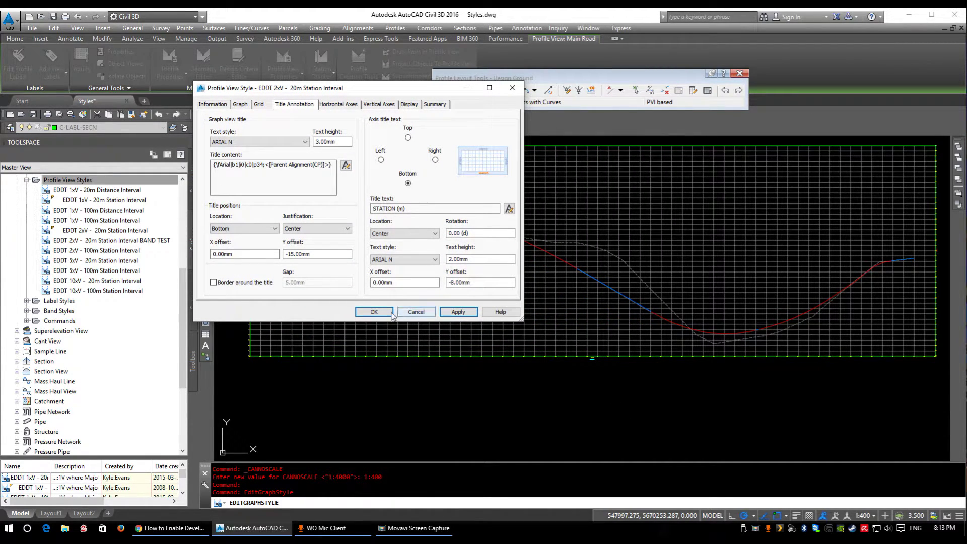
click(374, 312)
Step: Examine the Main Road profile view's graph title, station and elevation axis titles, and axis labels around the grid
scroll(640, 395, up, 8)
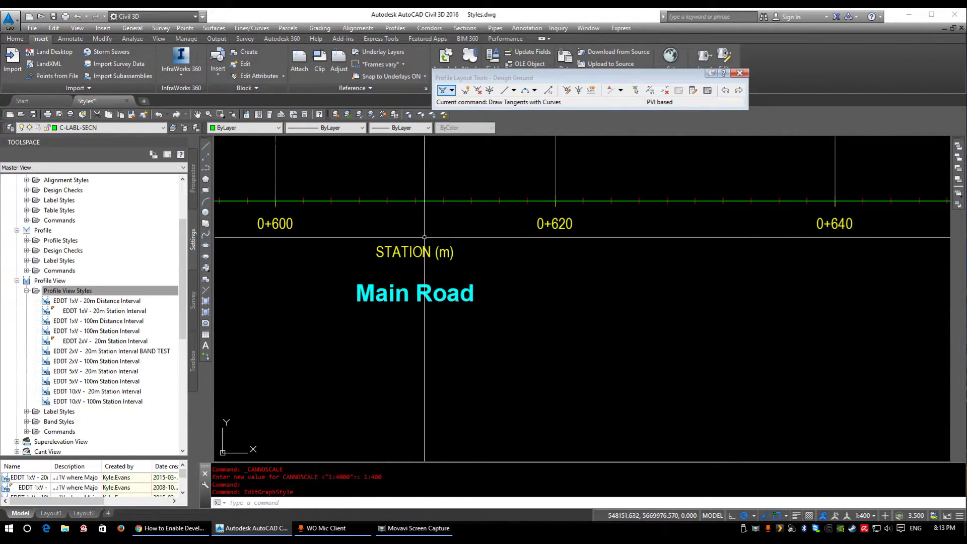
scroll(447, 299, down, 8)
middle_drag(907, 267, 682, 274)
scroll(563, 257, up, 8)
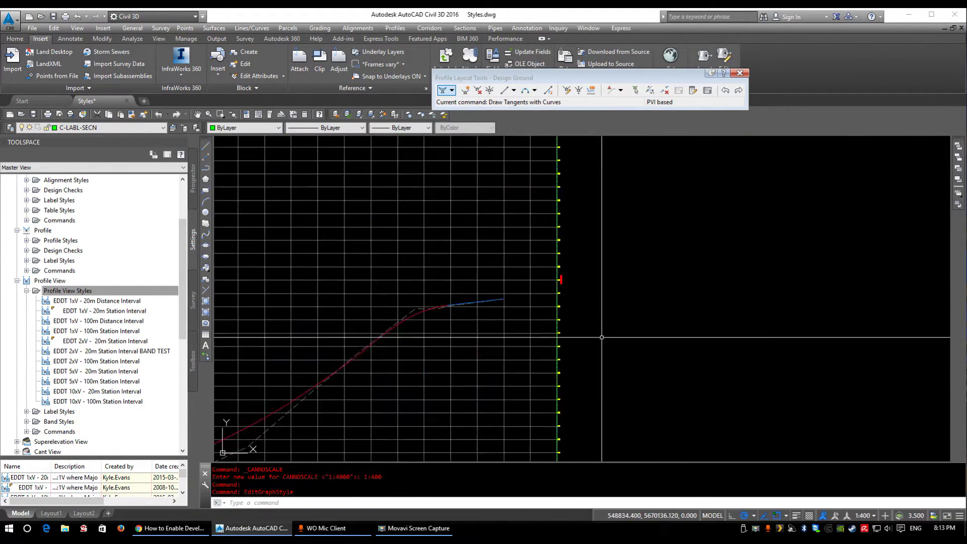
scroll(563, 257, down, 10)
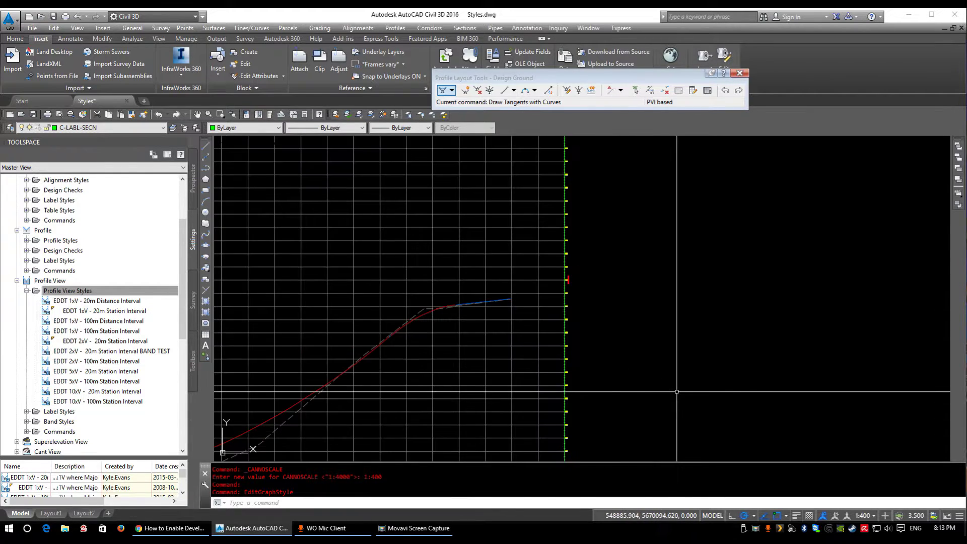
scroll(499, 309, up, 5)
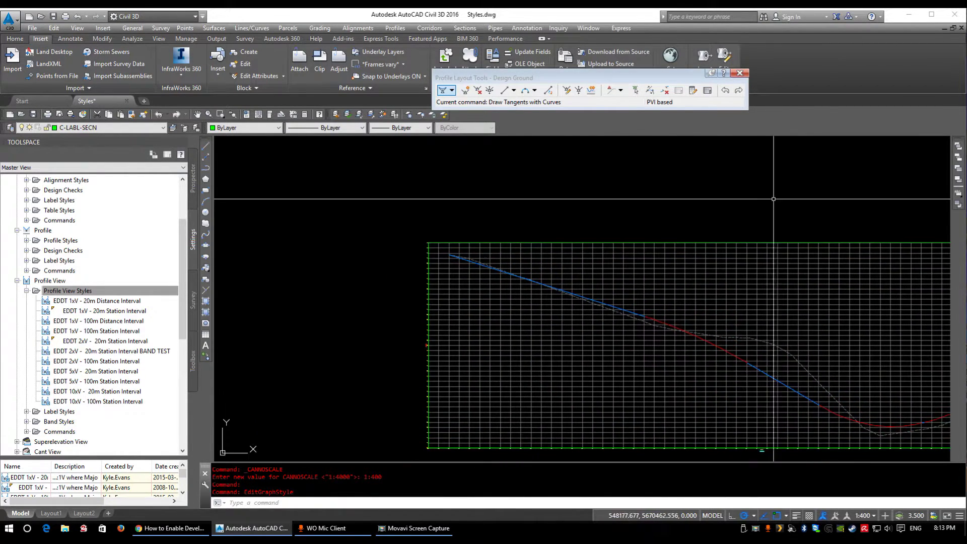
scroll(346, 319, up, 6)
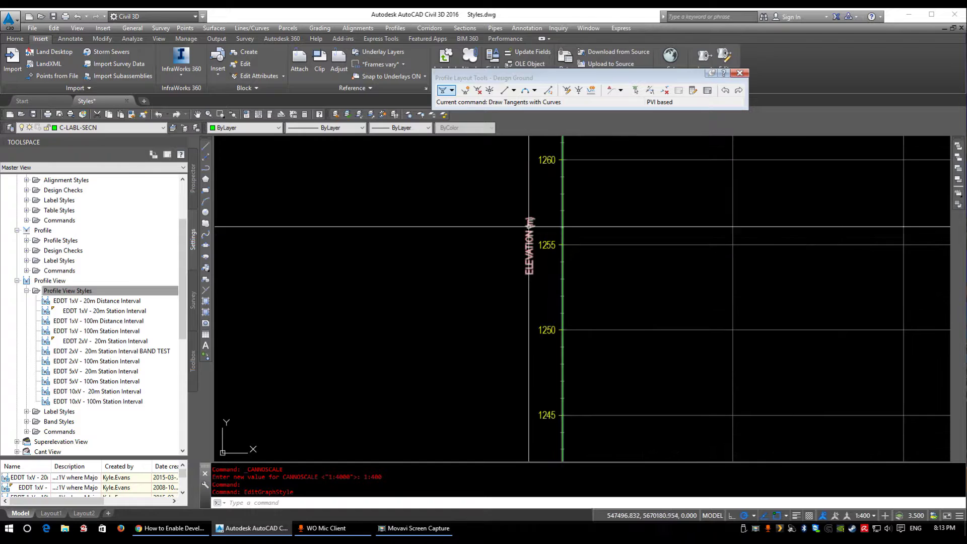
scroll(767, 349, down, 8)
middle_drag(767, 349, 652, 415)
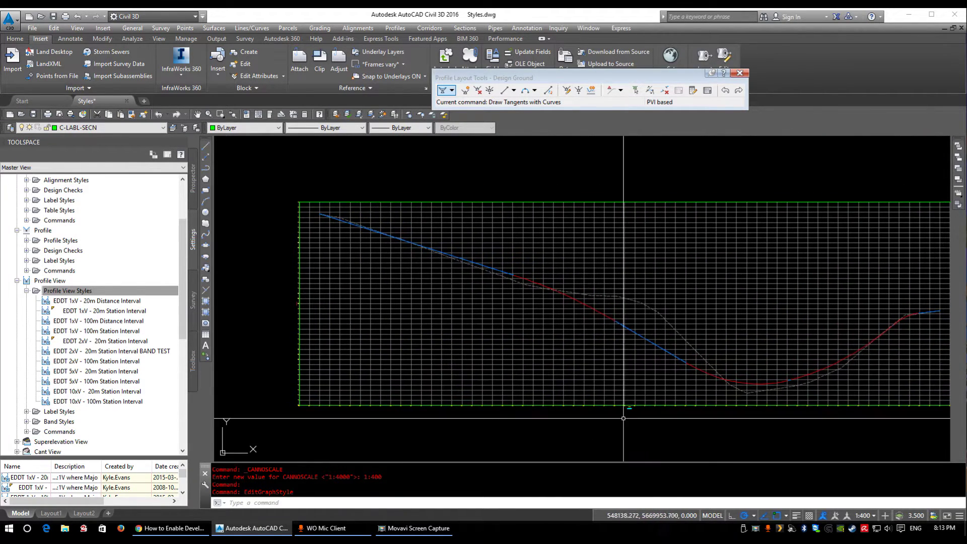
Step: Set the drawing's annotation scale to 1:1000 to resize the profile view's titles and labels
click(863, 515)
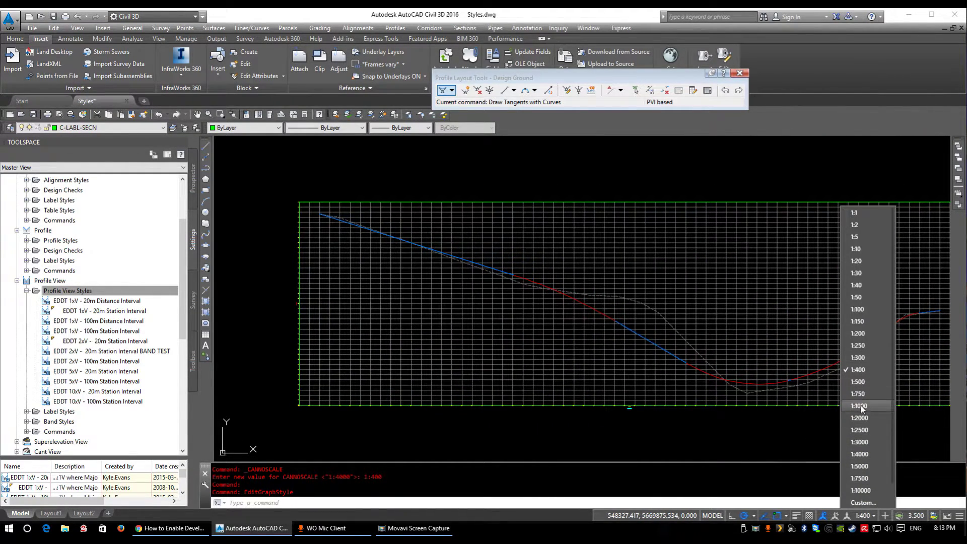
click(860, 406)
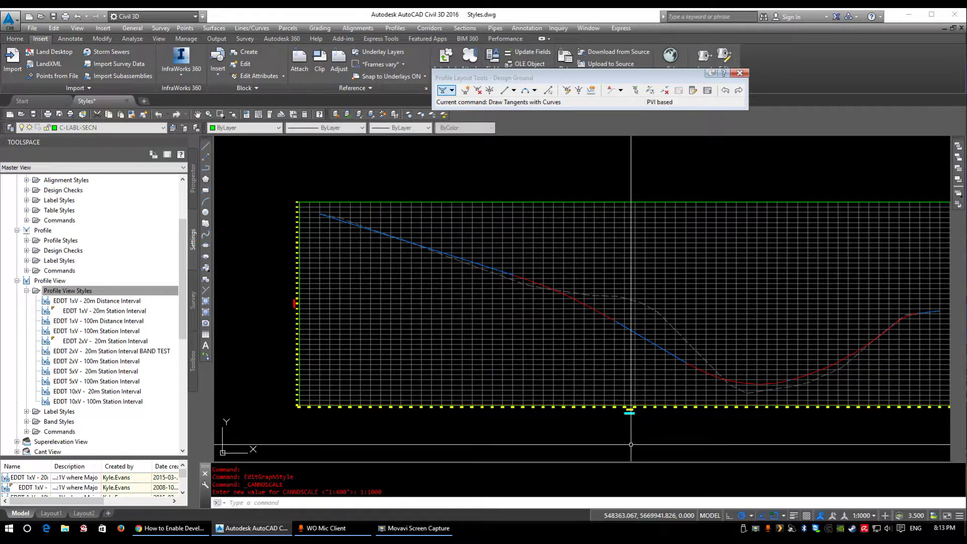
scroll(625, 401, up, 5)
Step: Open the Main Road profile view's style for editing and open its graph view title content in the Text Component Editor
click(683, 335)
right_click(694, 339)
click(754, 449)
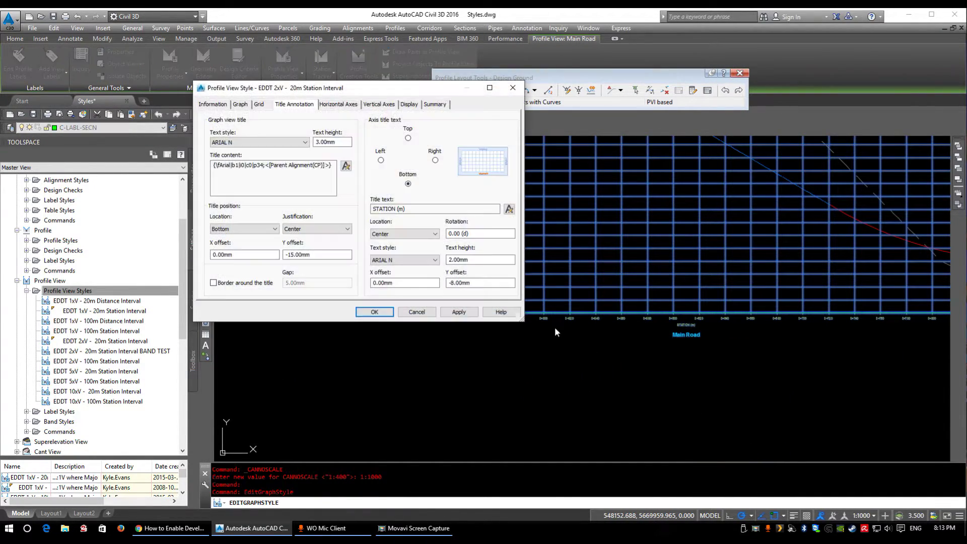
drag(314, 165, 211, 167)
click(214, 170)
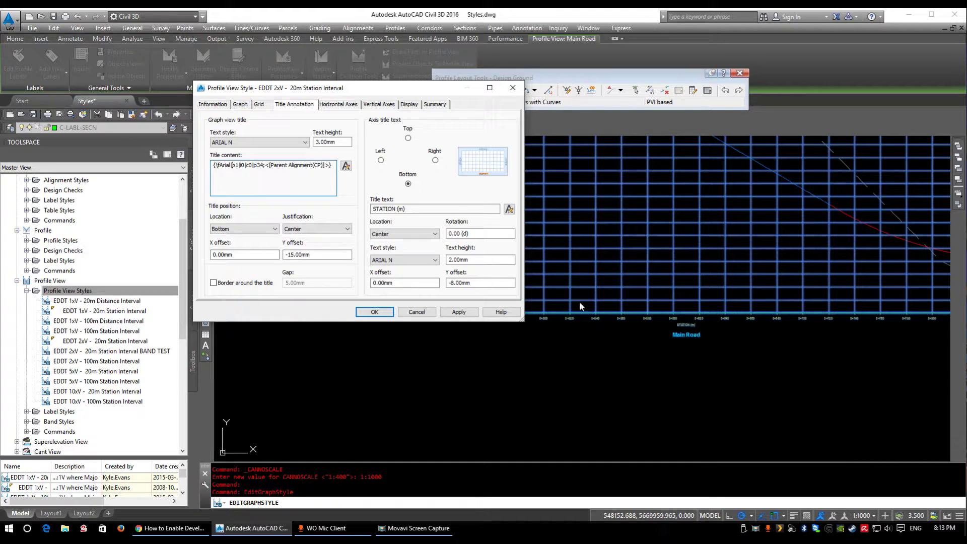
click(346, 165)
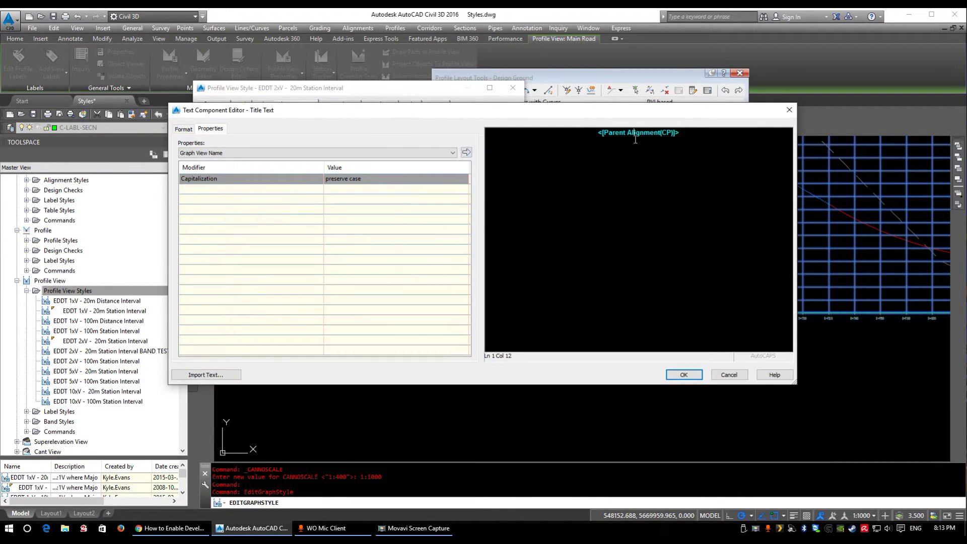
Step: Add the Graph View Vertical Scale property with precision 1 after Parent Alignment in the graph title, and apply it
double_click(635, 140)
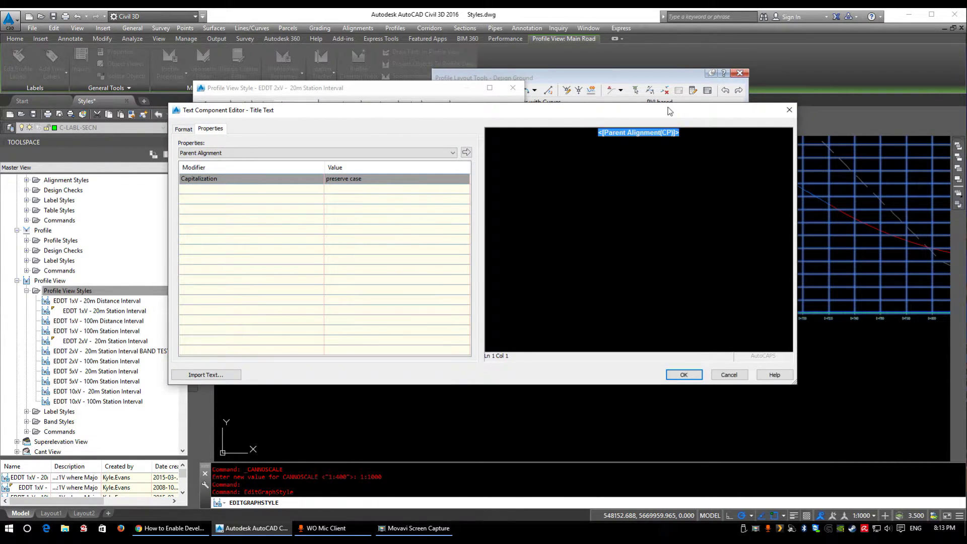
click(301, 151)
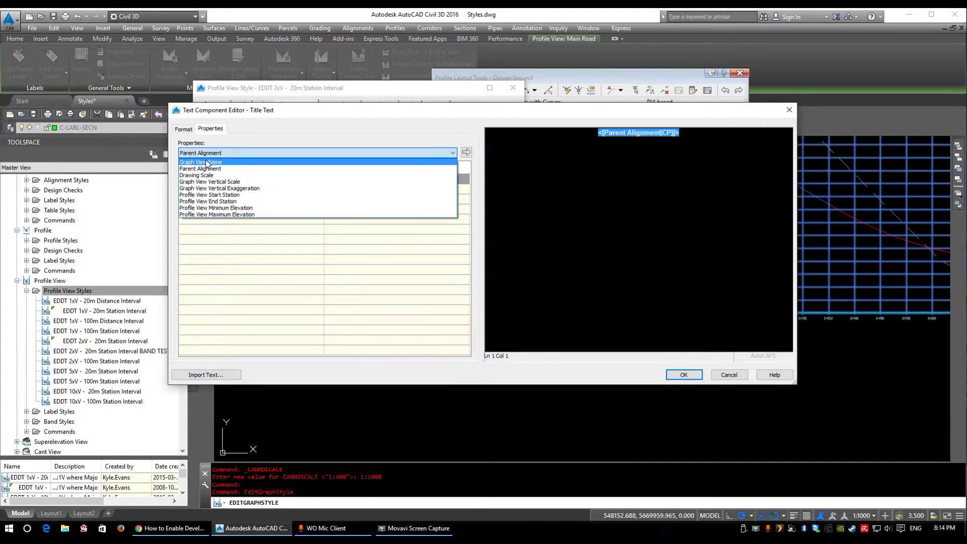
click(237, 182)
click(686, 146)
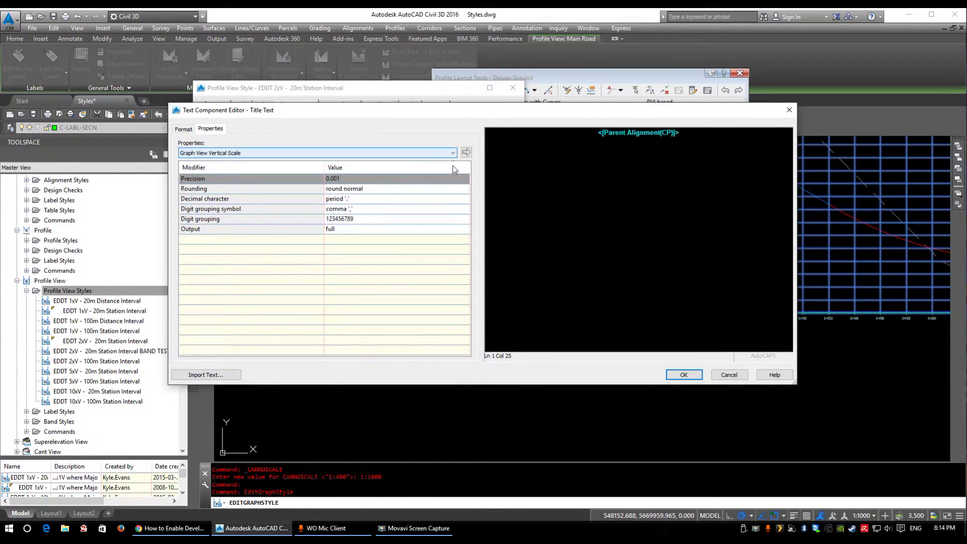
click(339, 180)
click(345, 188)
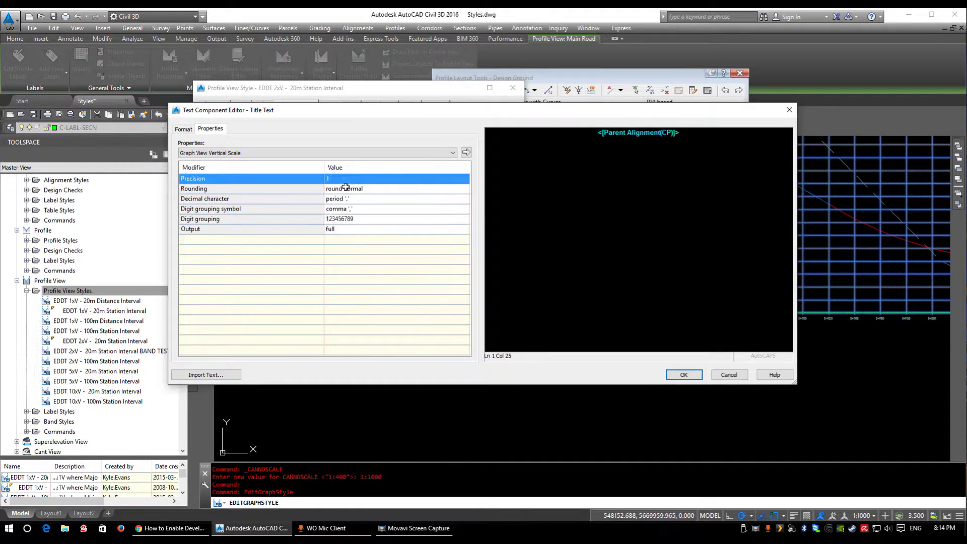
click(709, 144)
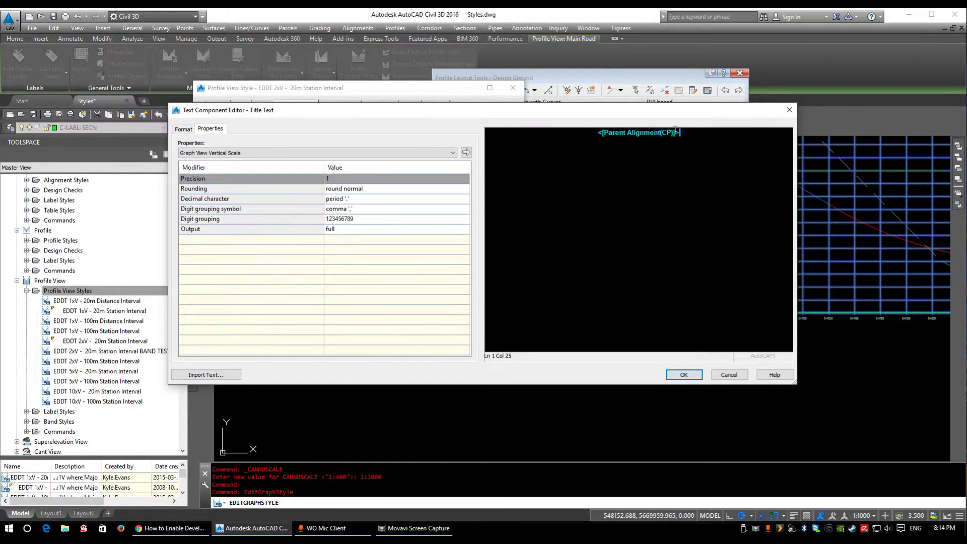
click(467, 153)
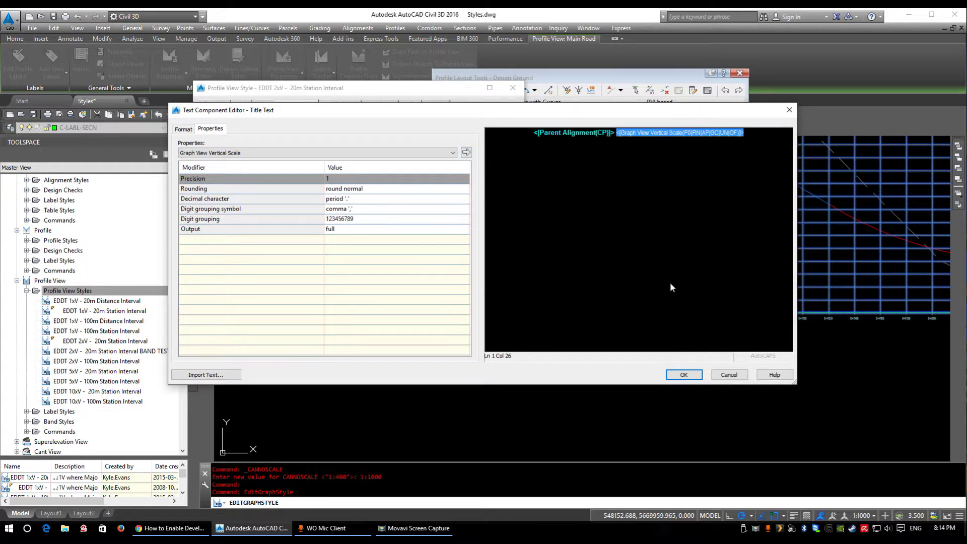
click(684, 375)
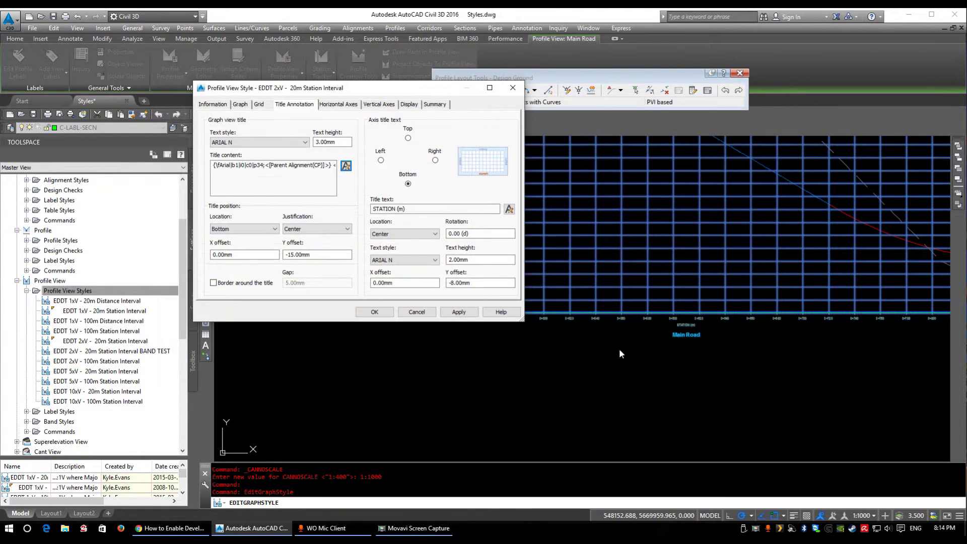
click(448, 312)
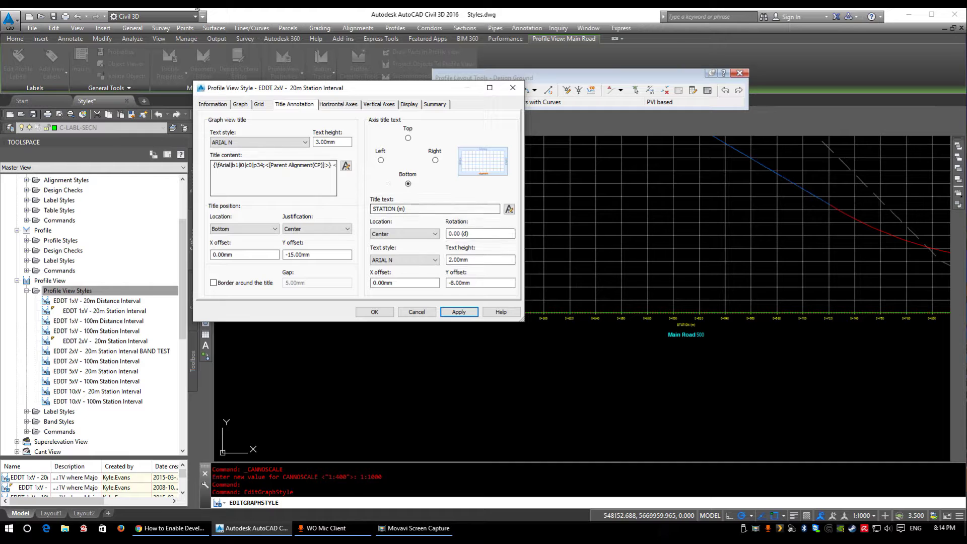
Step: Replace the vertical scale field in the graph title with Graph View Vertical Exaggeration at precision 1, and apply it
click(347, 166)
click(641, 140)
click(358, 153)
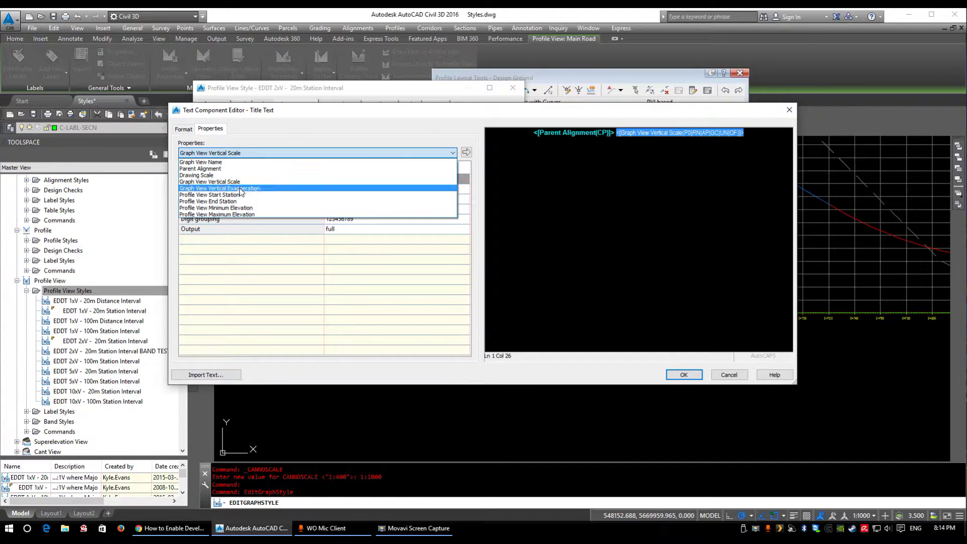
click(241, 190)
click(367, 178)
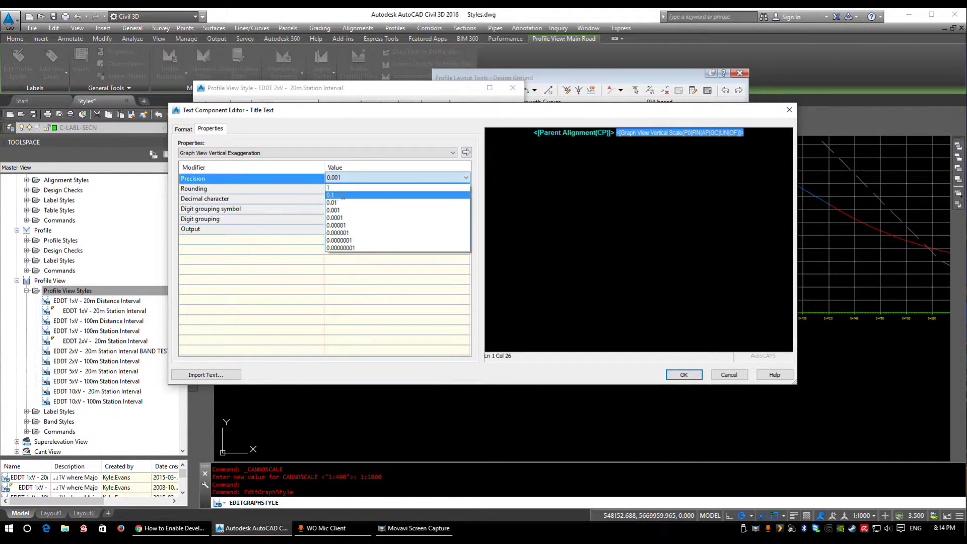
click(347, 187)
click(466, 152)
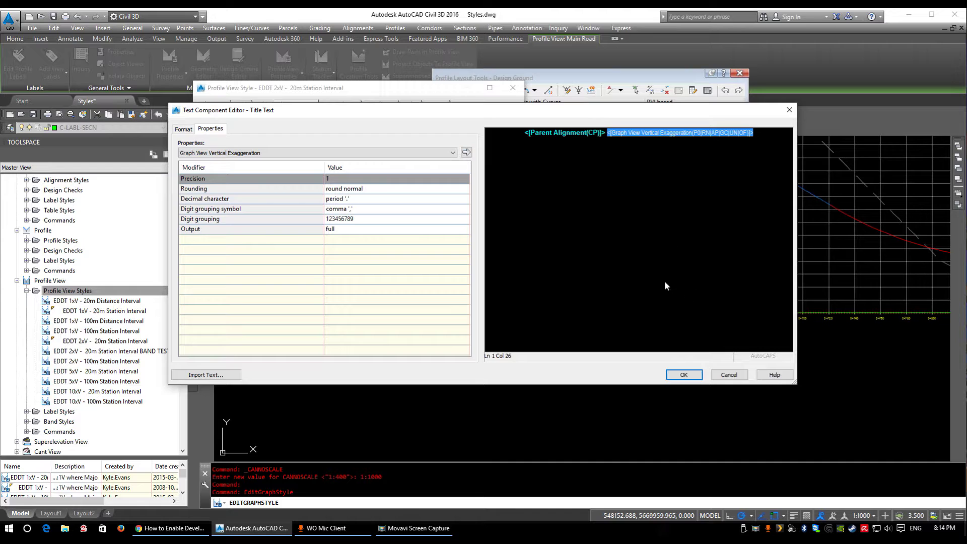
click(684, 375)
click(458, 312)
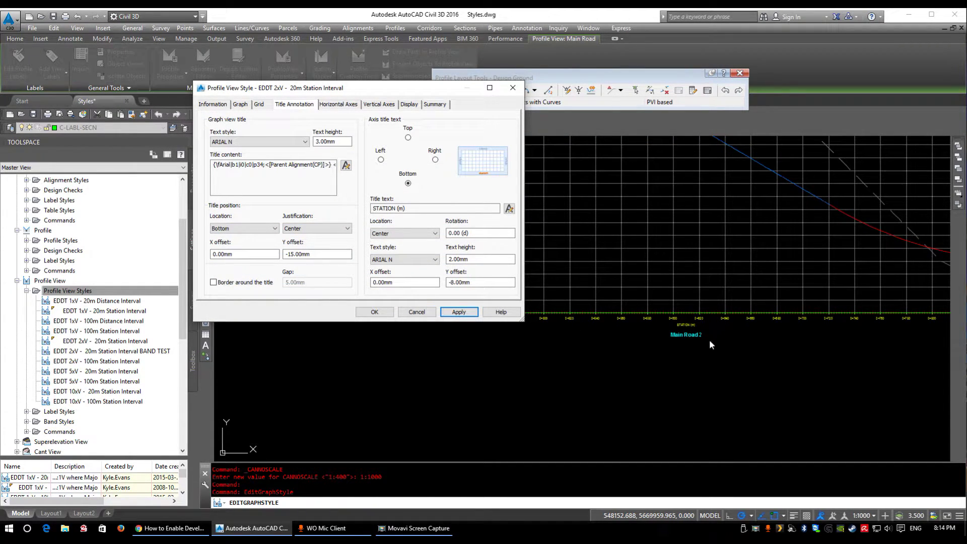
Step: Insert the text "Vertical Exaggeration" before the Graph View Vertical Exaggeration field in the graph view title, and apply it
click(345, 165)
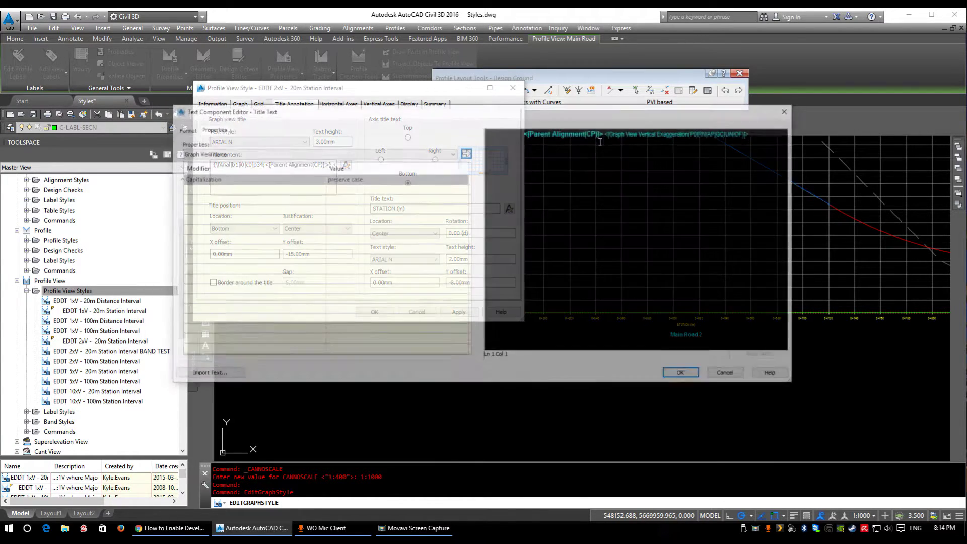
click(609, 133)
text(Ver)
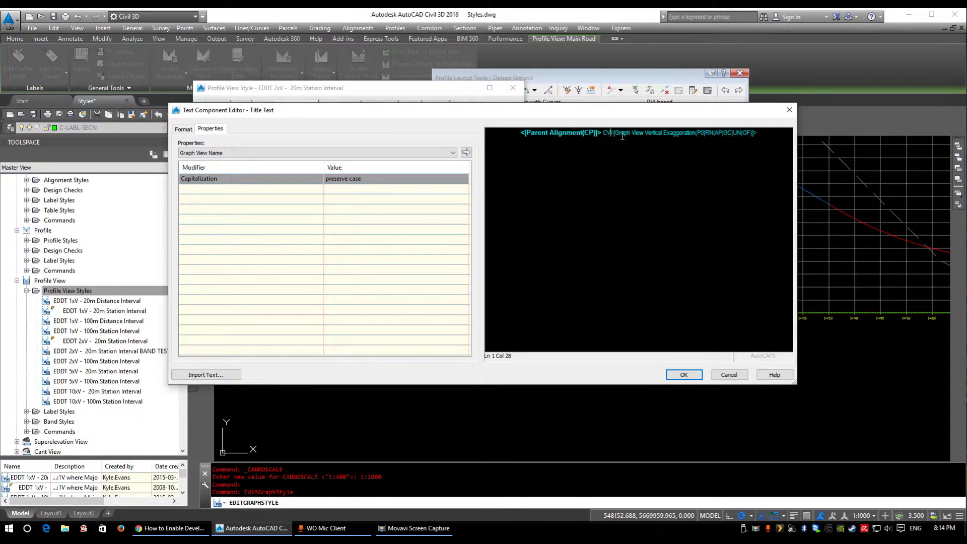
text(tical Exa)
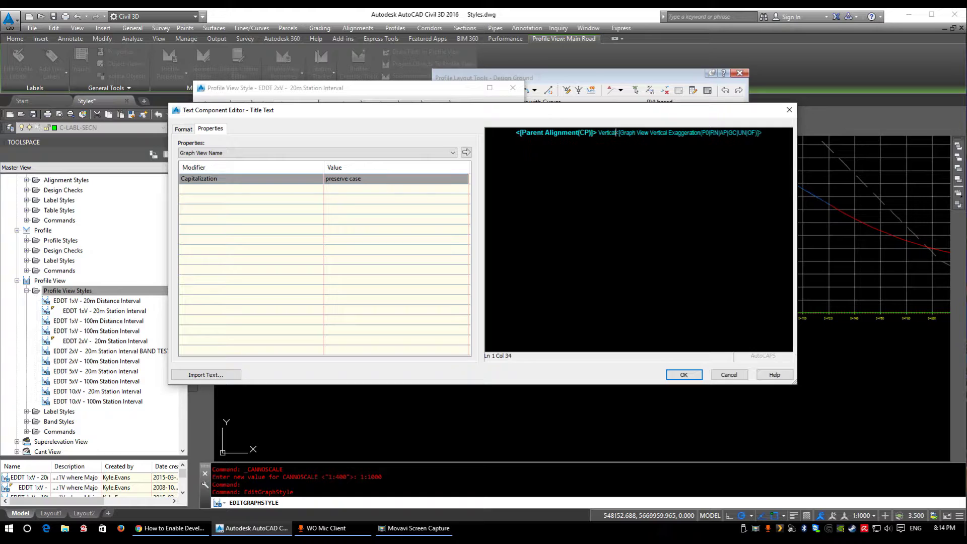
text(ggeration)
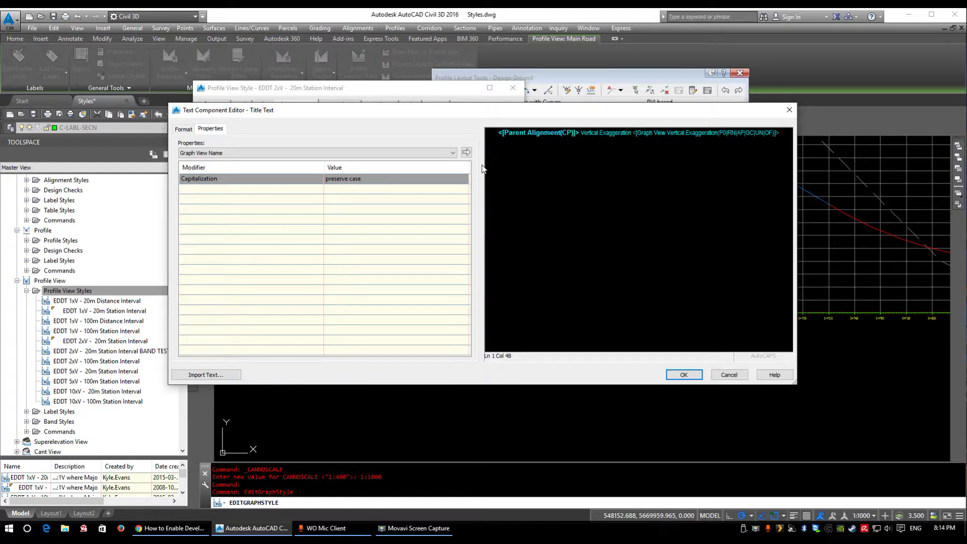
click(684, 375)
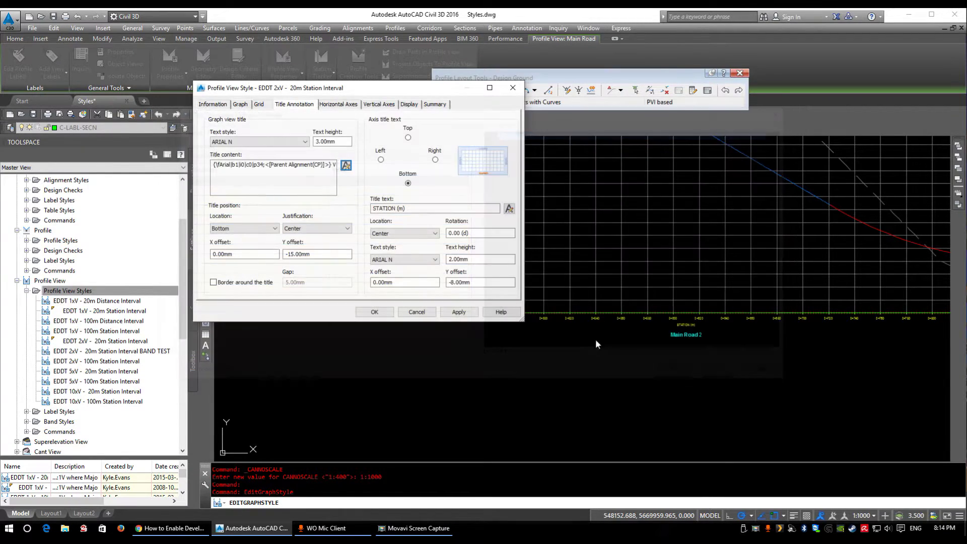
key(alt+a)
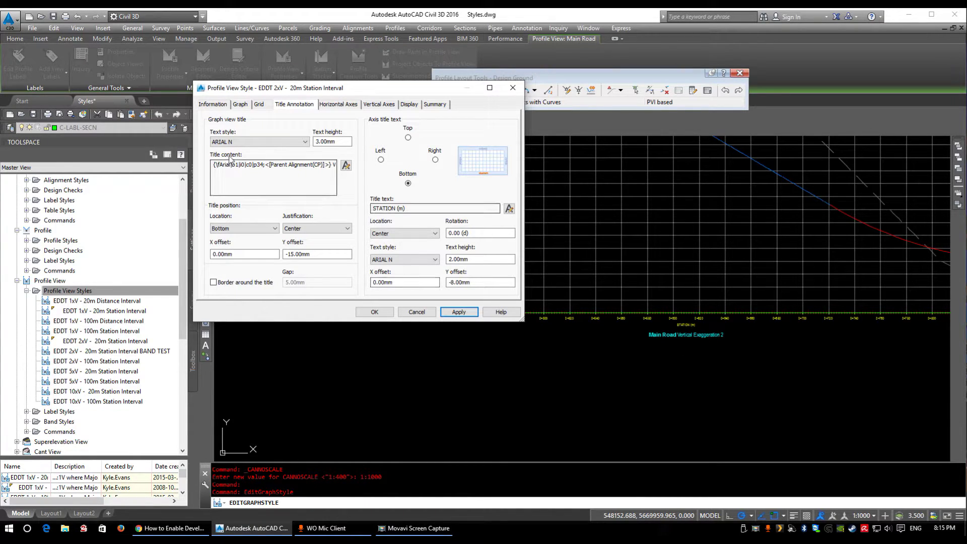
Step: Set the graph view title's Y offset to -20 mm and apply it
click(269, 229)
click(259, 246)
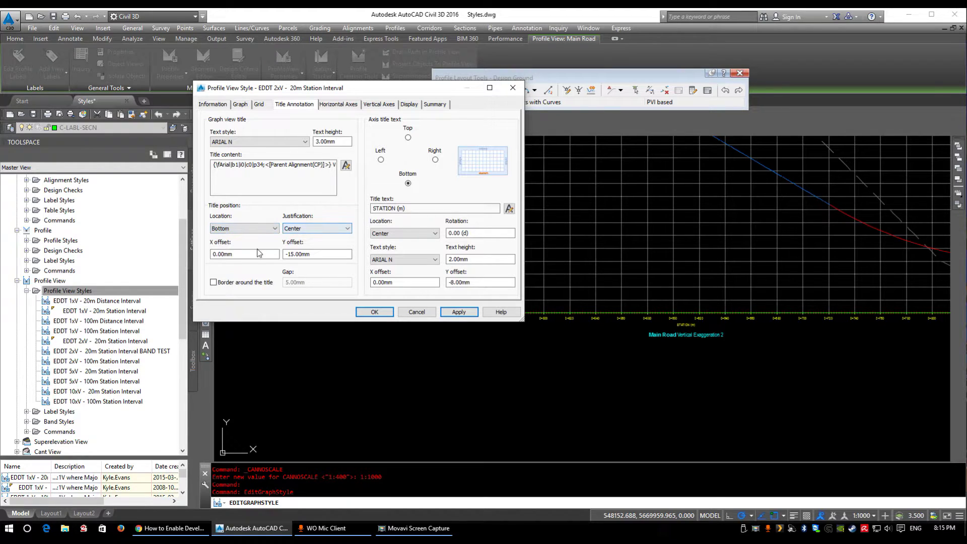
key(Tab)
text(-20)
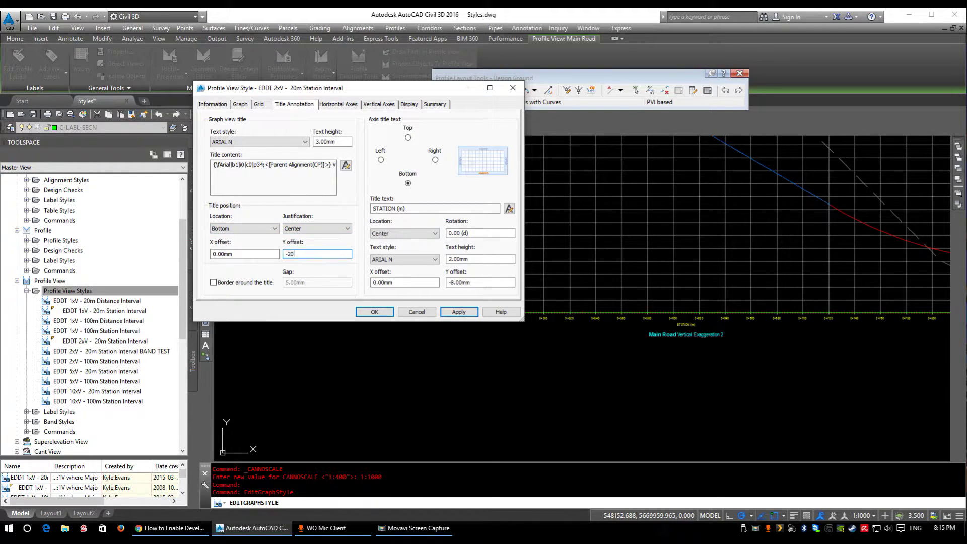
click(459, 312)
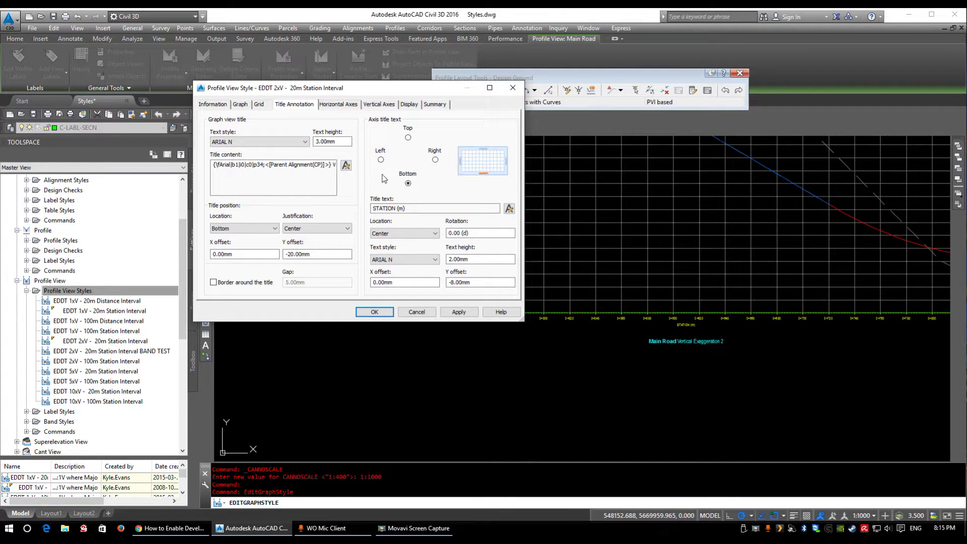
Step: Set the bottom axis title's Y offset to -10 mm and apply it
click(436, 160)
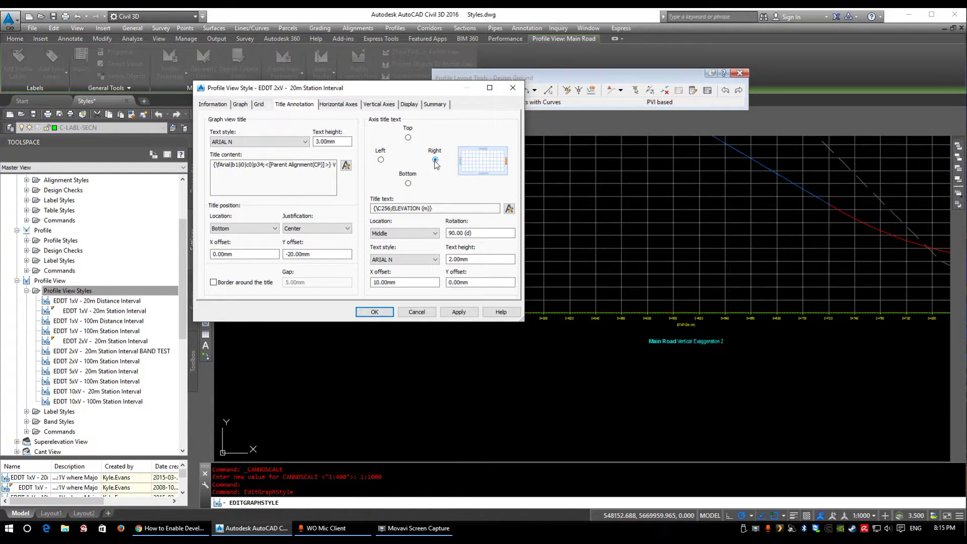
click(408, 184)
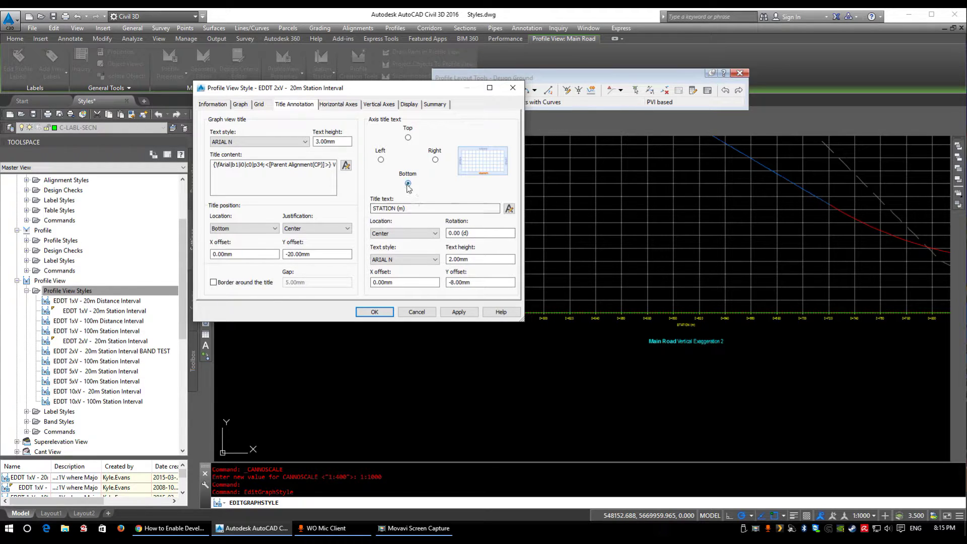
double_click(417, 208)
double_click(481, 282)
text(-10)
click(467, 315)
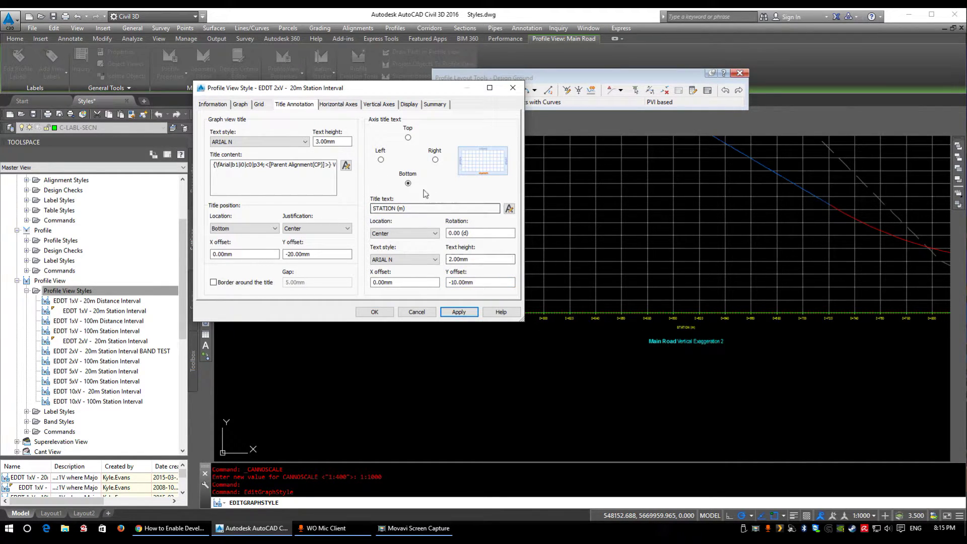
Step: Review the right and top axis title settings and the bottom horizontal axis's major tick interval, size, text height and label text
click(435, 161)
click(435, 160)
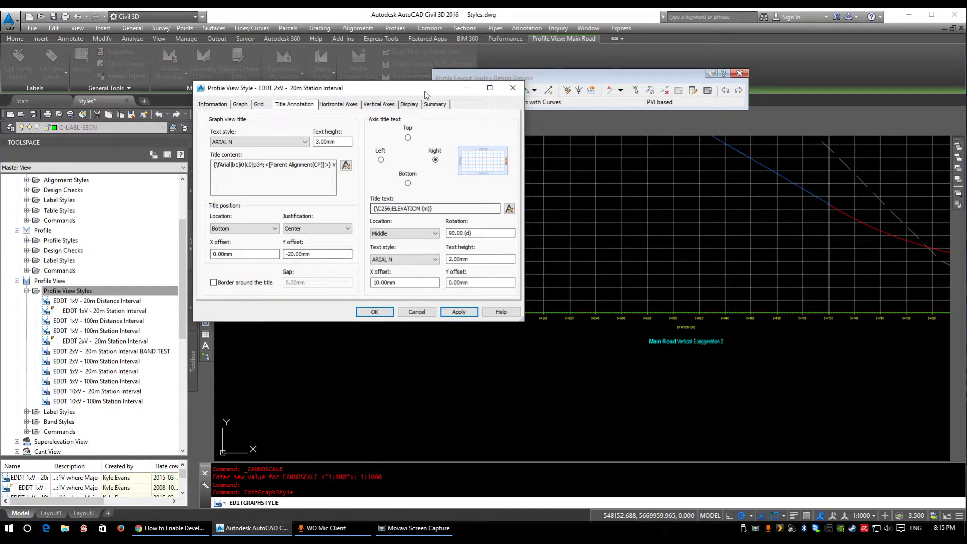
click(409, 138)
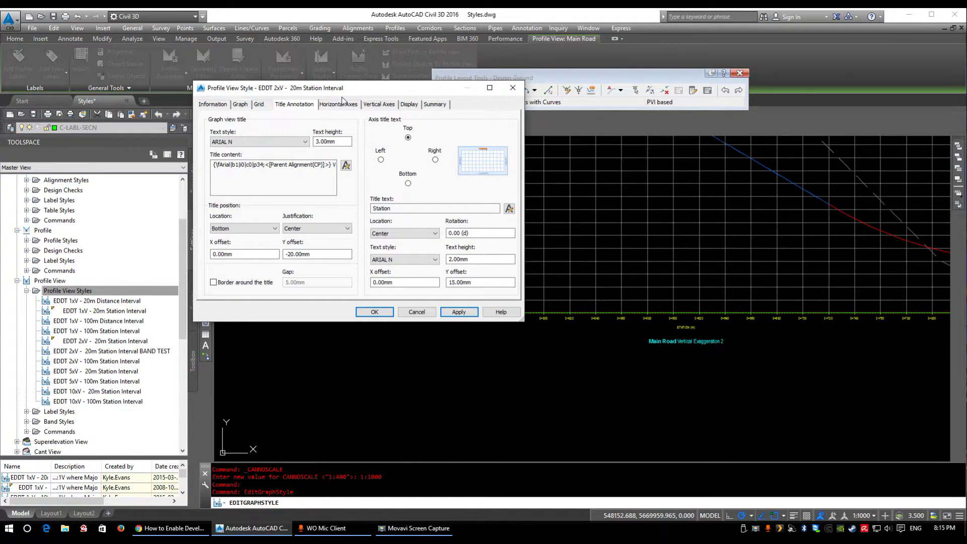
click(340, 106)
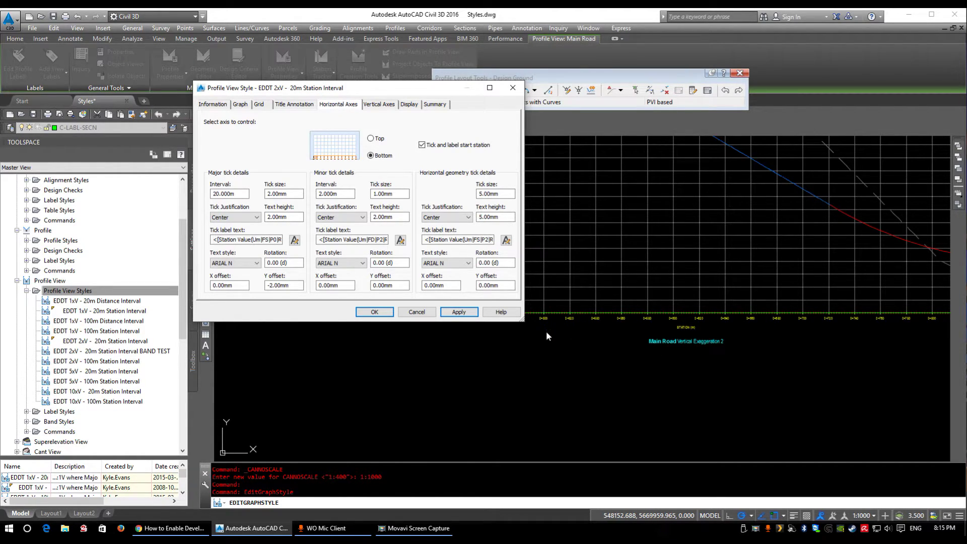
drag(244, 193, 184, 198)
drag(298, 194, 266, 194)
drag(294, 218, 266, 218)
drag(216, 237, 281, 239)
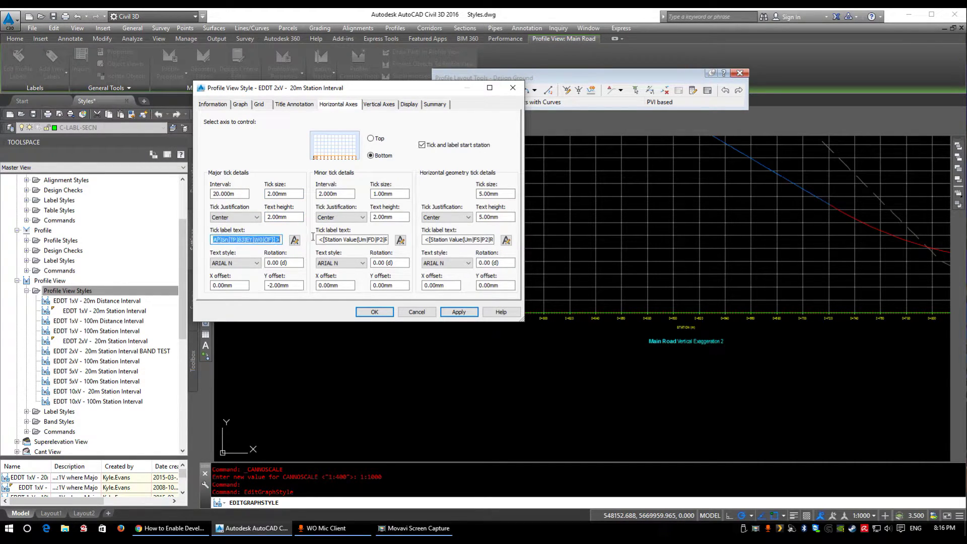
Step: Examine the Station Value field and the available properties of the bottom axis's major tick label text, leaving it unedited
click(295, 240)
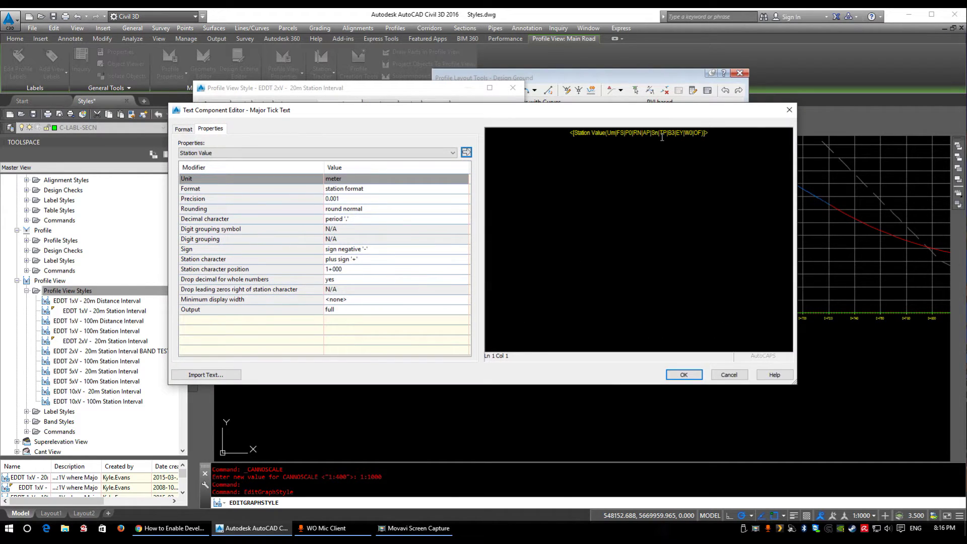
click(662, 136)
click(266, 153)
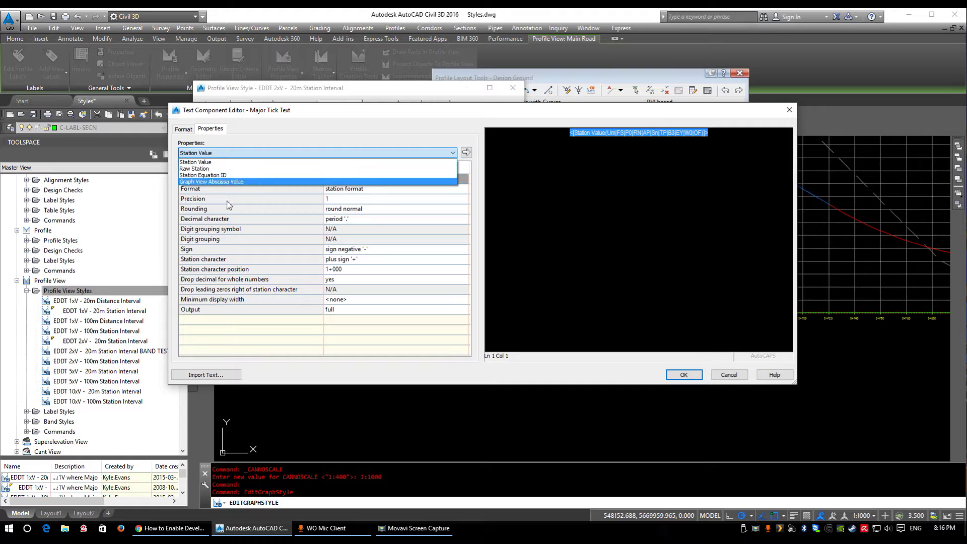
click(197, 161)
click(725, 375)
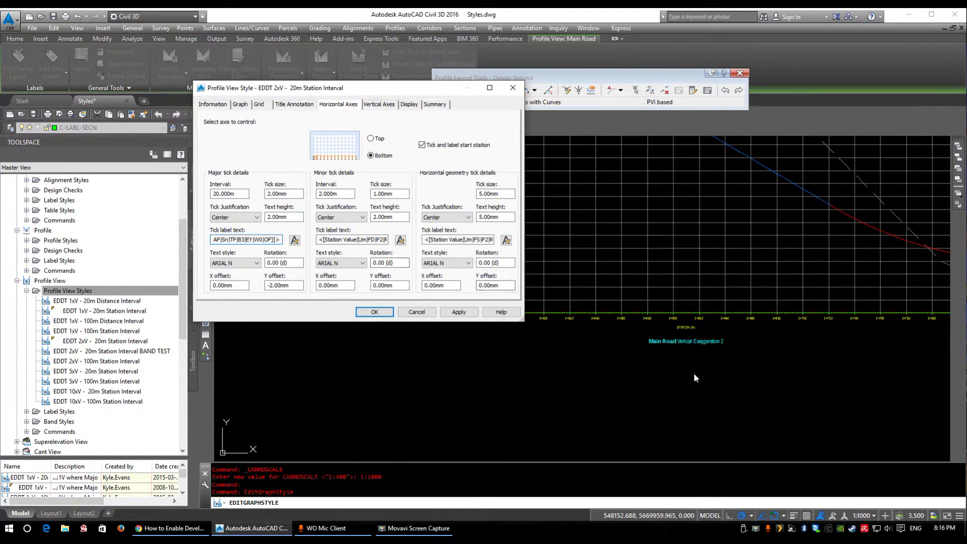
Step: Try a 15-degree rotation on the bottom axis's major tick labels, and restore the rotation to 0
click(234, 264)
click(237, 265)
key(Tab)
text(15)
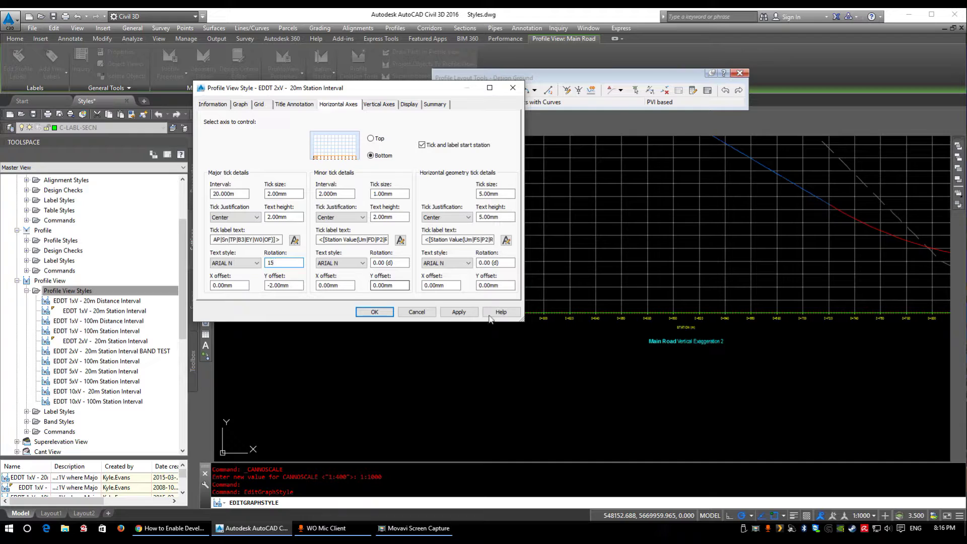
click(459, 312)
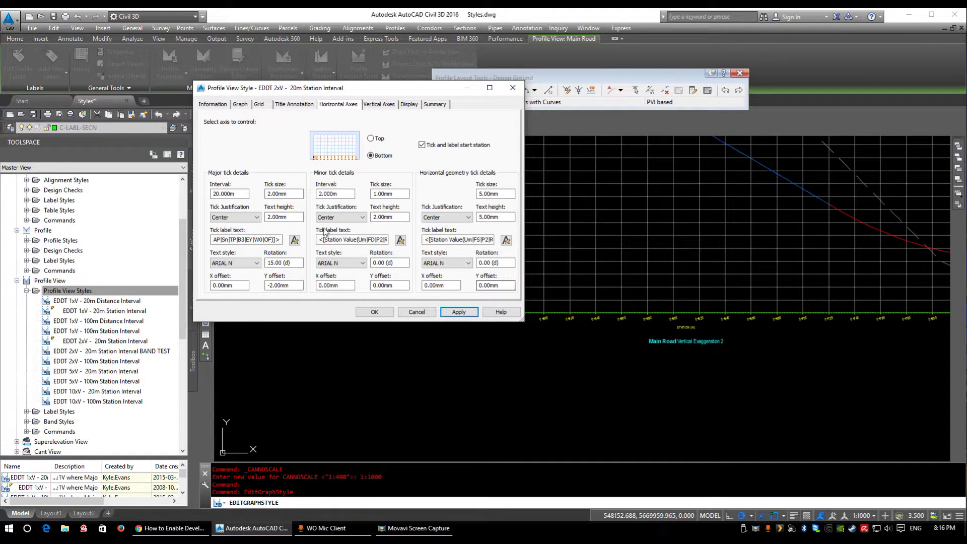
text(2)
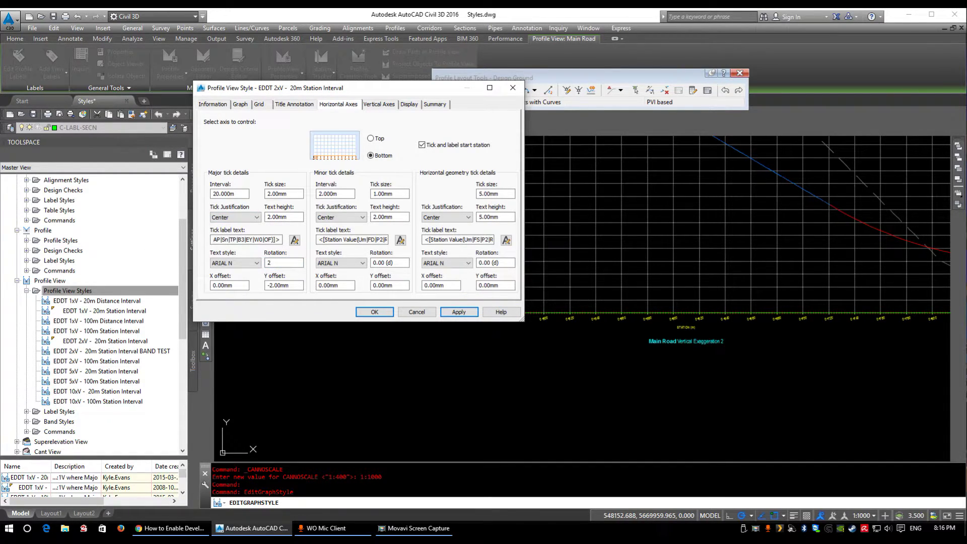
click(459, 312)
Step: Try minor tick intervals of 5 m and 10 m on the bottom axis, and return the interval to 2 m
double_click(333, 194)
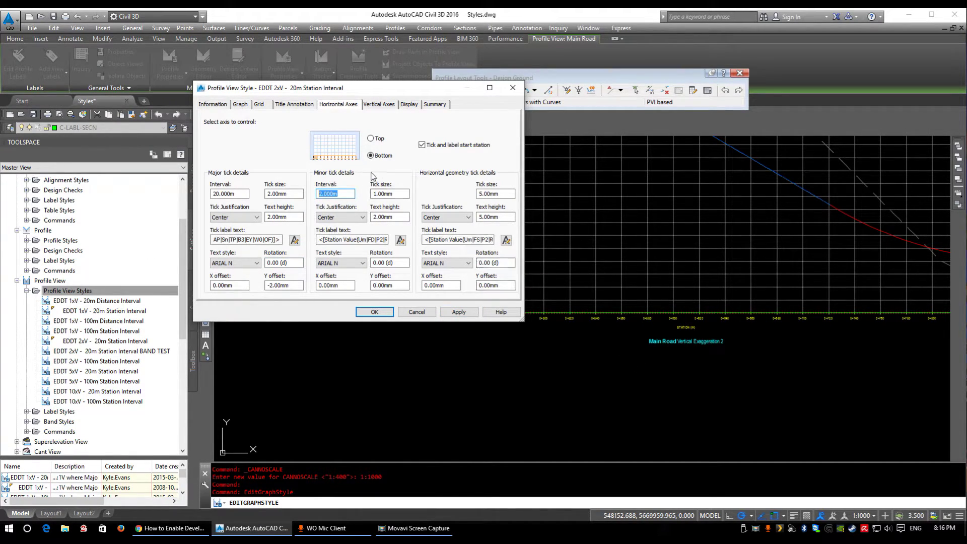
text(5)
click(459, 312)
text(10)
key(Tab)
double_click(333, 193)
text(2)
click(459, 311)
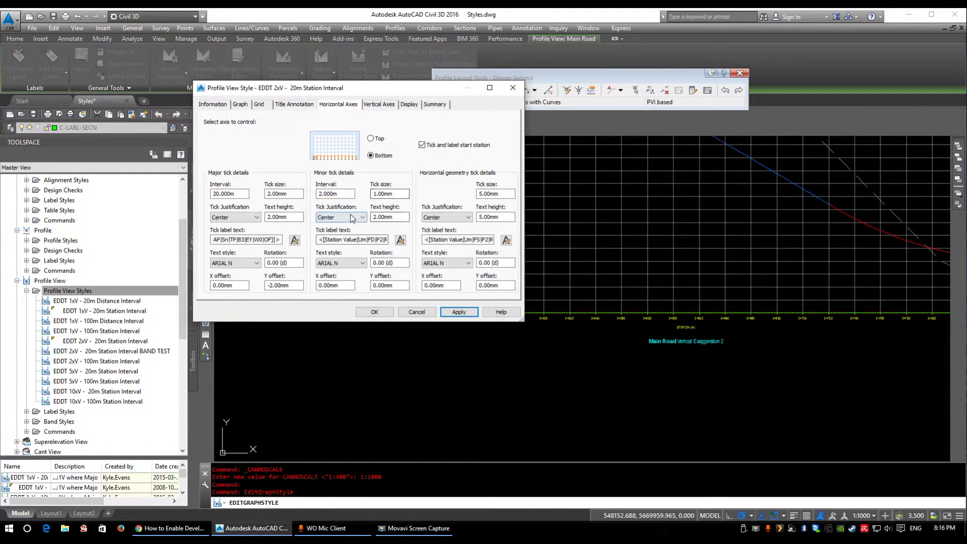
Step: Try a Y offset of 15 mm on the bottom axis's minor tick labels, and restore the offset to 0
double_click(385, 194)
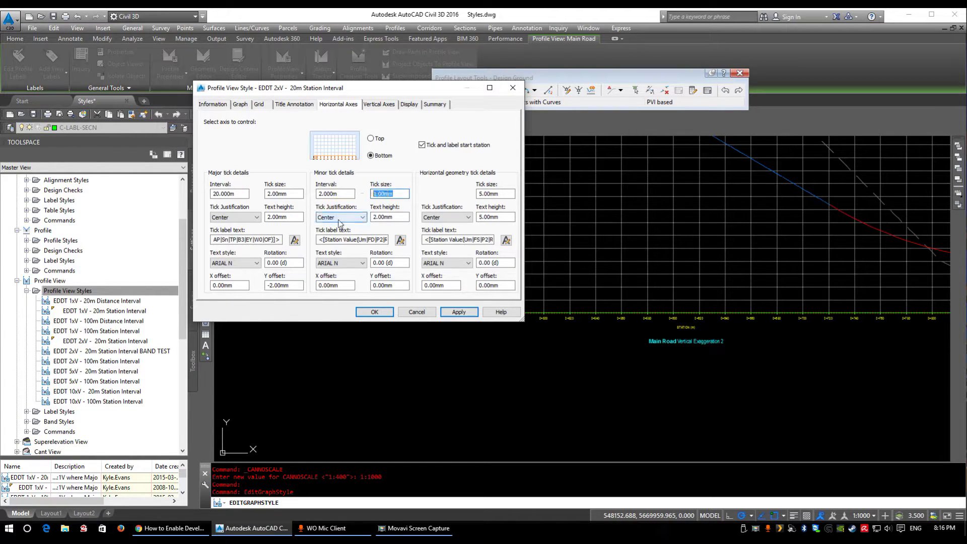
double_click(388, 217)
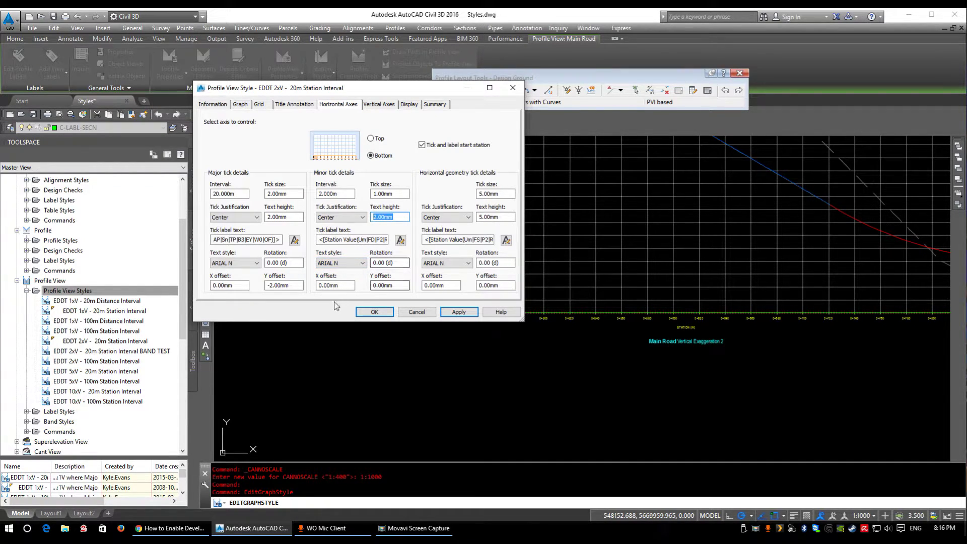
click(390, 285)
text(15)
click(462, 313)
click(463, 313)
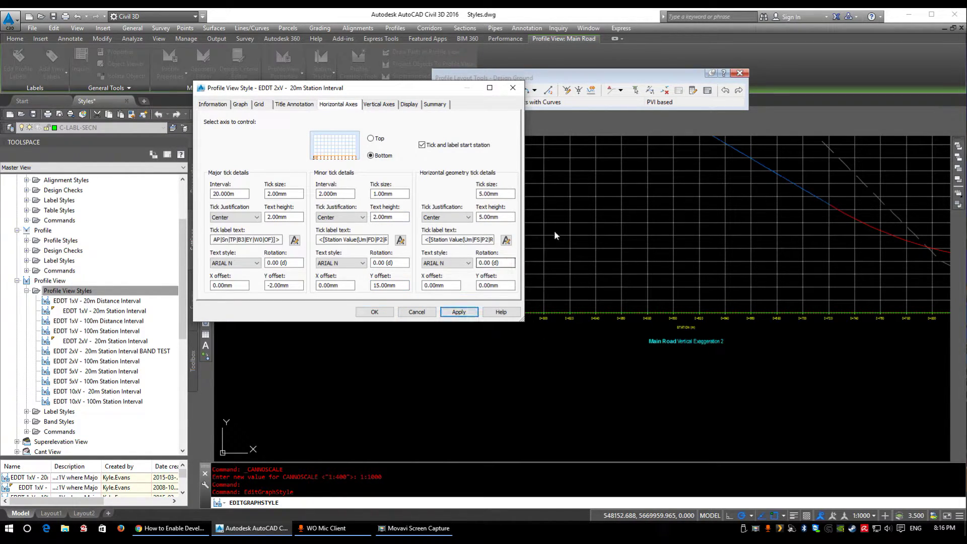
click(390, 285)
text(0)
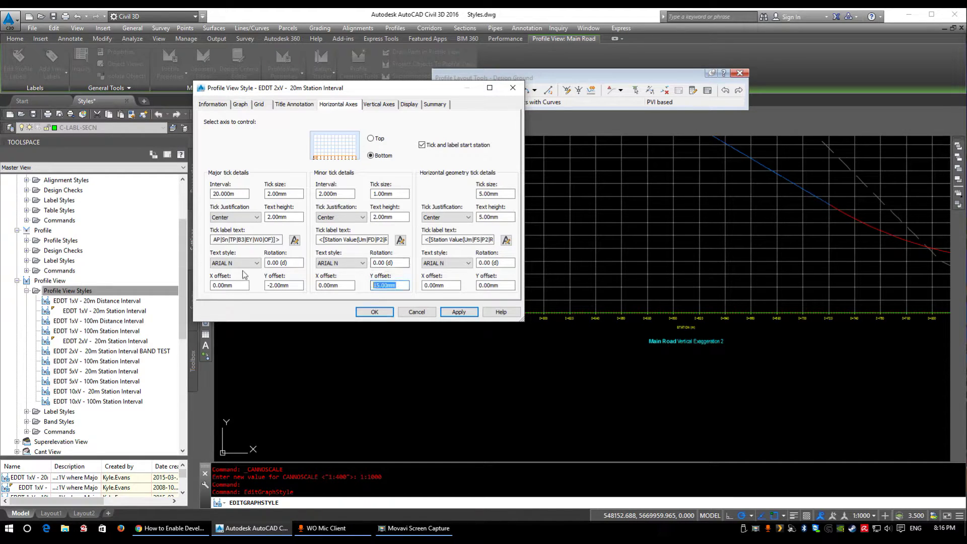
click(446, 315)
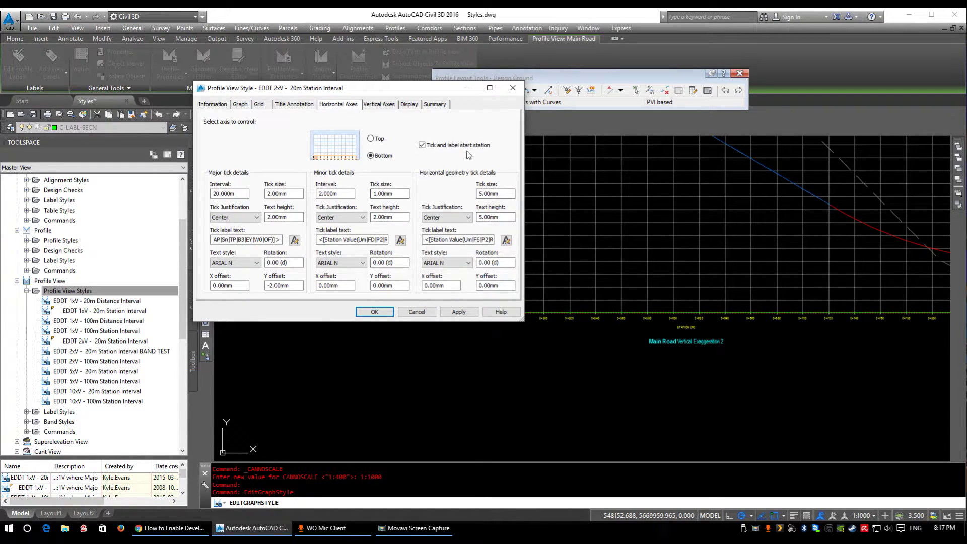
Step: Compare the tick settings of the top and bottom horizontal axes
click(371, 138)
click(371, 155)
click(372, 139)
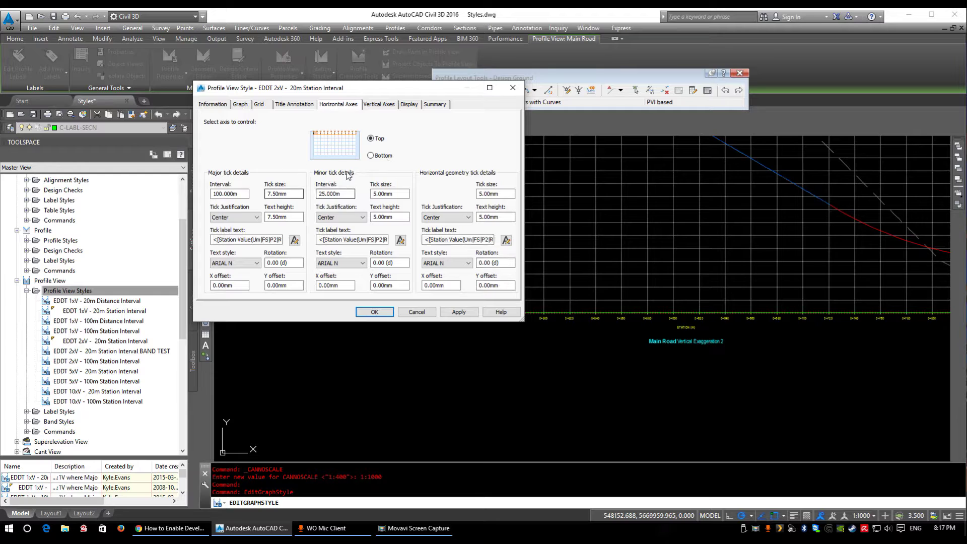
click(371, 156)
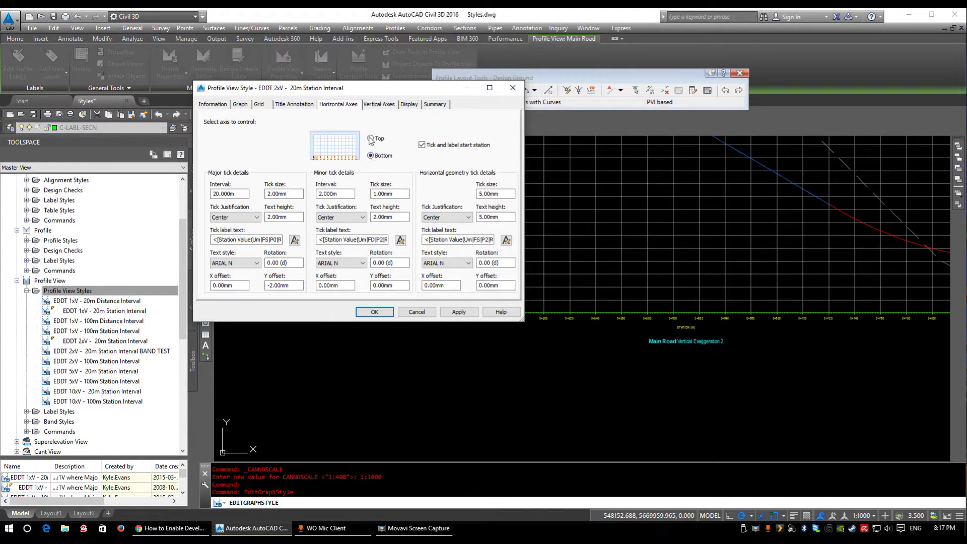
click(371, 139)
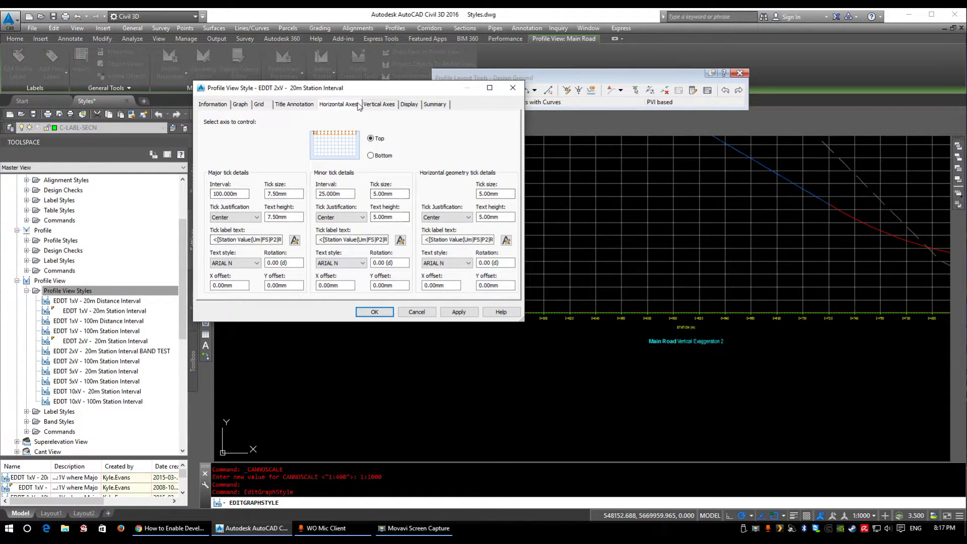
Step: Accept the profile view style changes, and reopen the Main Road profile view's style at the vertical axes settings
click(390, 106)
click(388, 315)
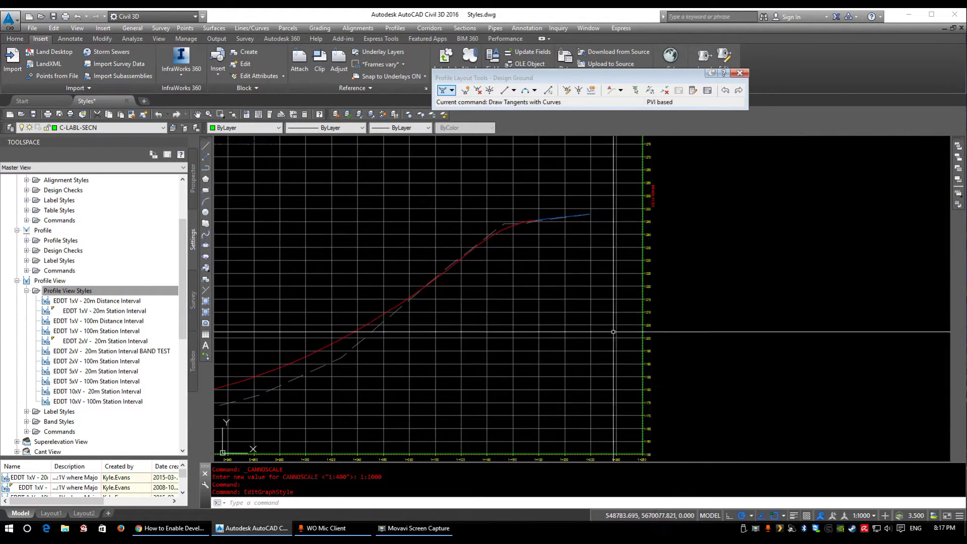
click(535, 350)
right_click(536, 350)
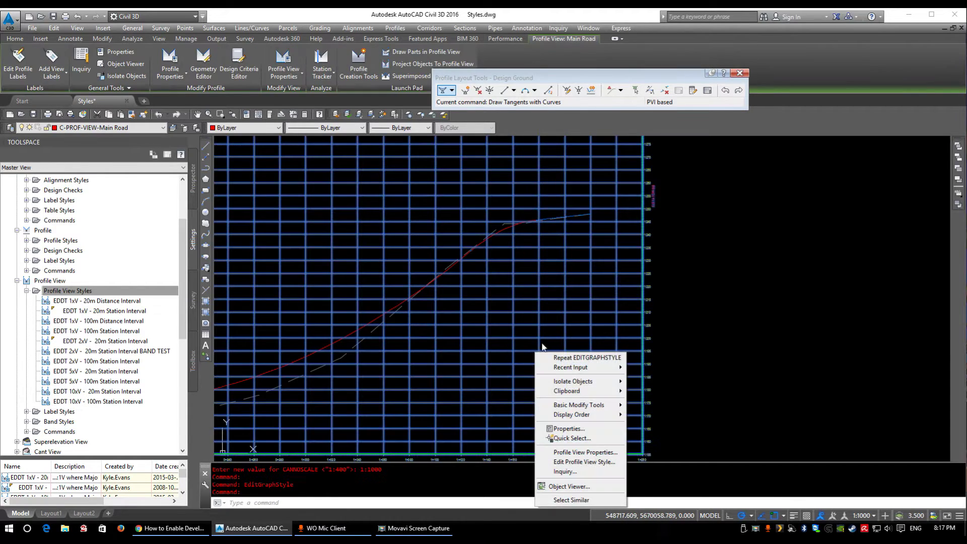
click(582, 461)
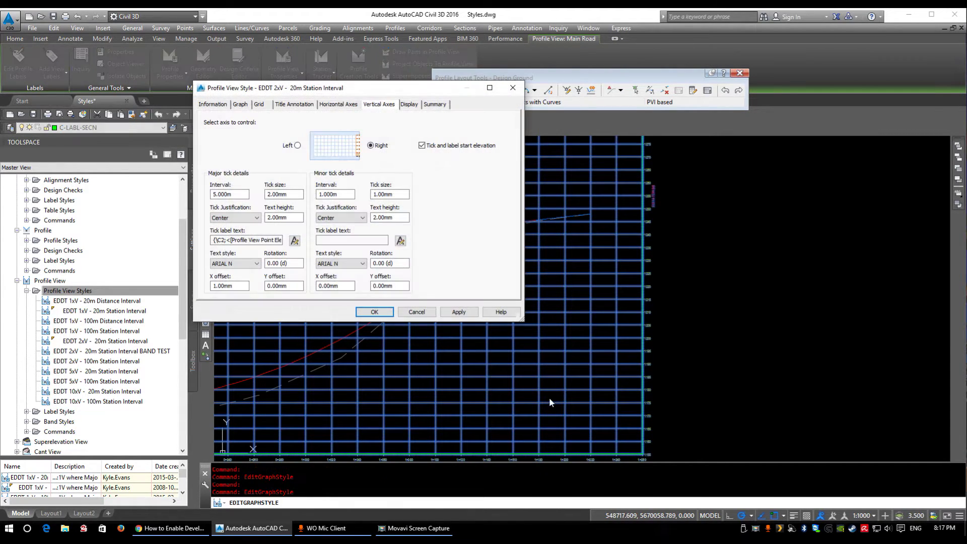
Step: Compare the major and minor tick settings of the left and right vertical axes
drag(344, 90, 317, 111)
click(271, 167)
click(343, 167)
click(270, 168)
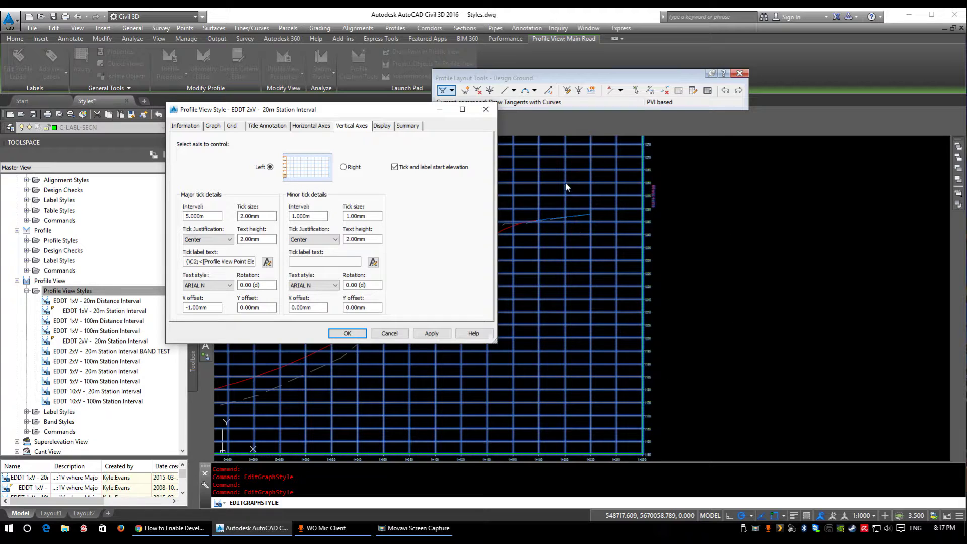
Step: Try major tick intervals of 10 m and 20 m on the right vertical axis, applying each one
click(344, 167)
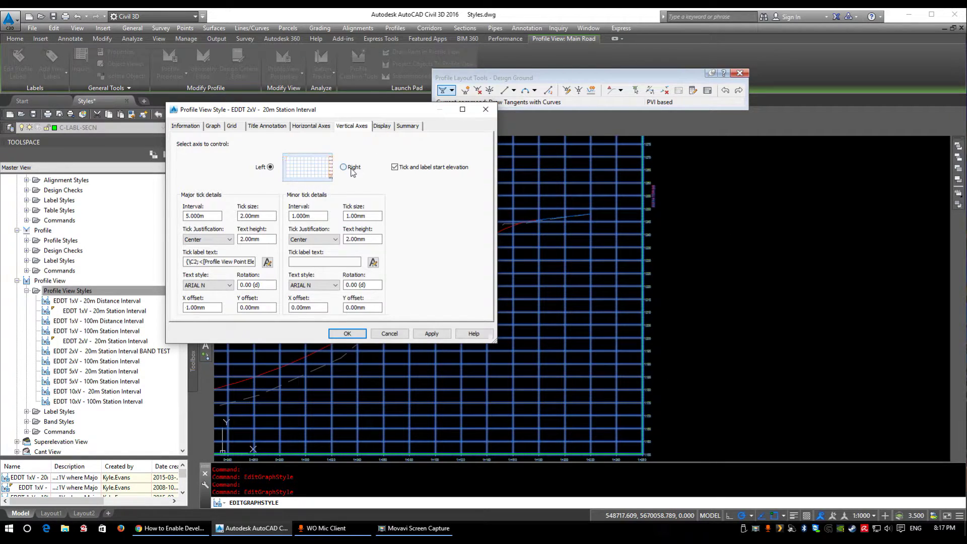
click(218, 217)
text(10)
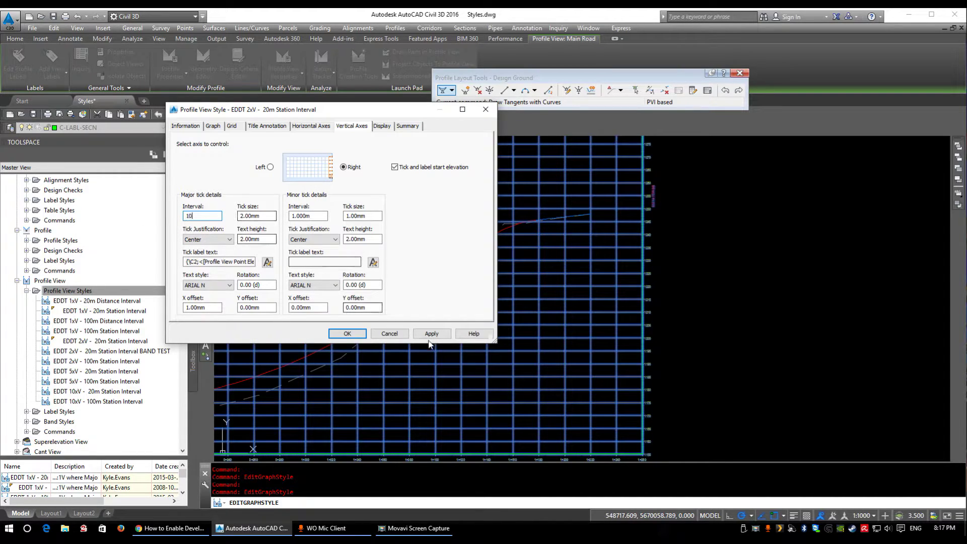
click(432, 335)
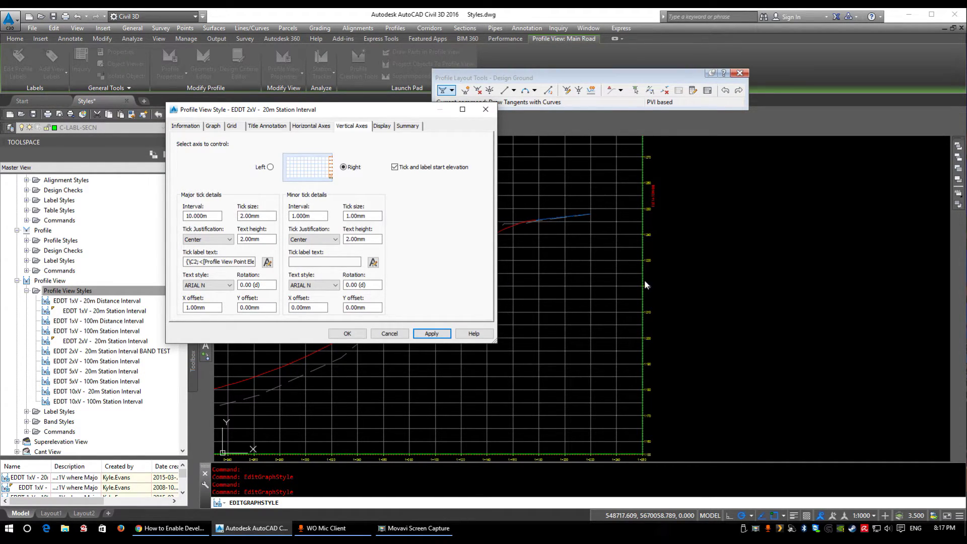
double_click(202, 216)
text(20)
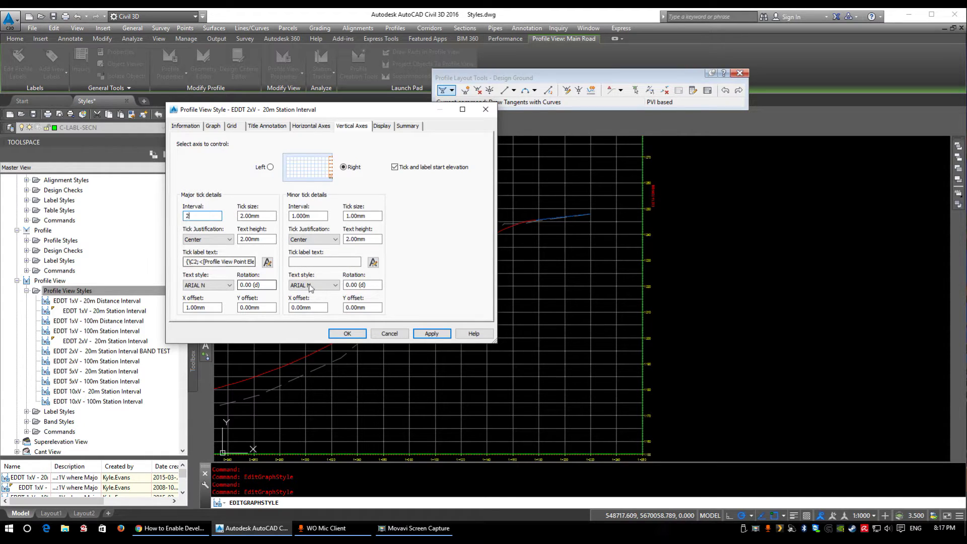
click(443, 336)
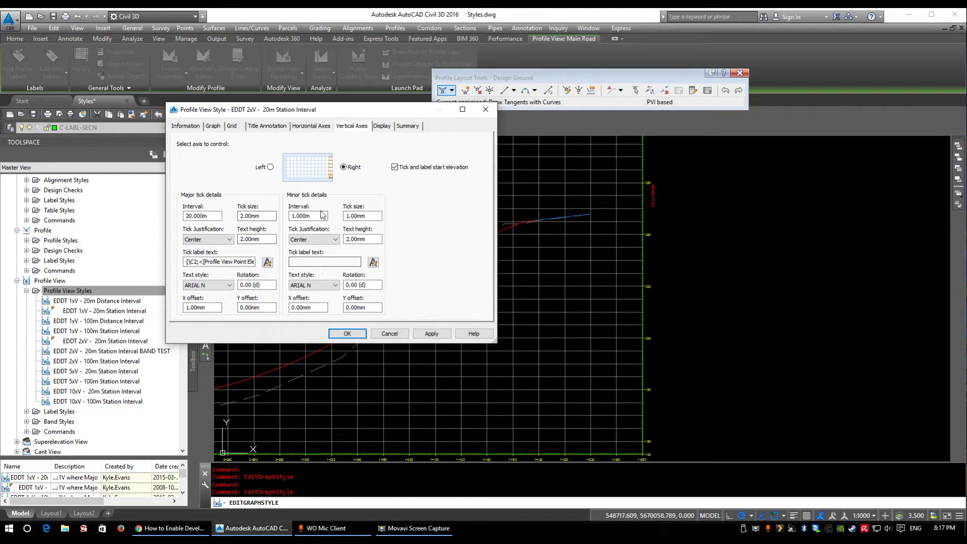
Step: Try a 20 m major tick interval on the left vertical axis, and return both vertical axes' major intervals to 5 m
drag(320, 216, 301, 212)
key(Tab)
click(271, 166)
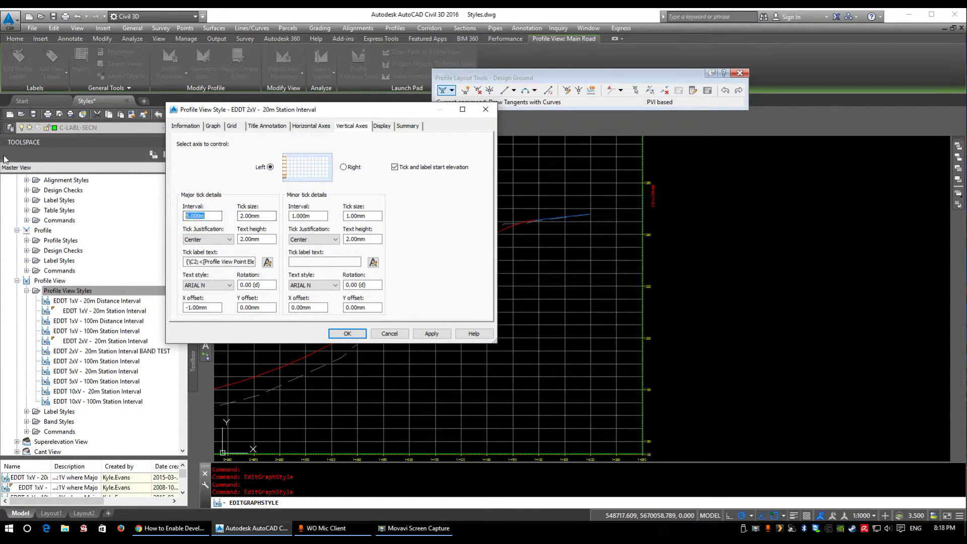
text(20)
click(431, 336)
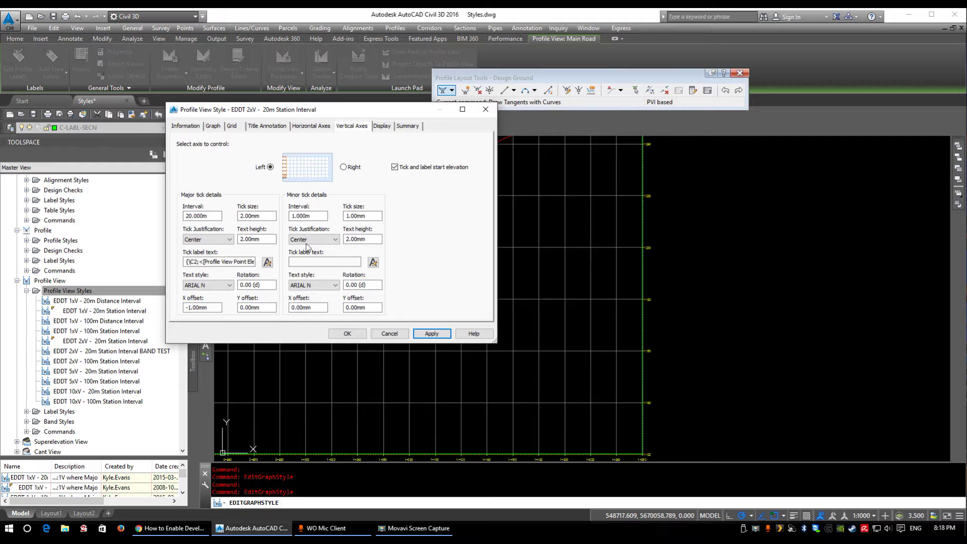
click(201, 216)
text(5)
click(343, 167)
click(432, 333)
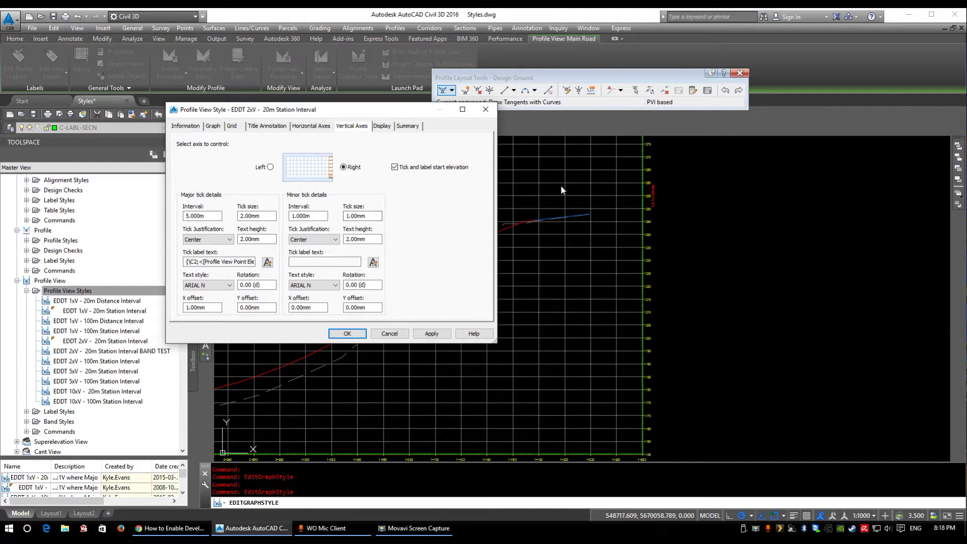
Step: Open the profile view style's component display settings, and enlarge and reposition the dialog to show more of the component list
click(208, 240)
click(269, 216)
click(309, 127)
click(353, 127)
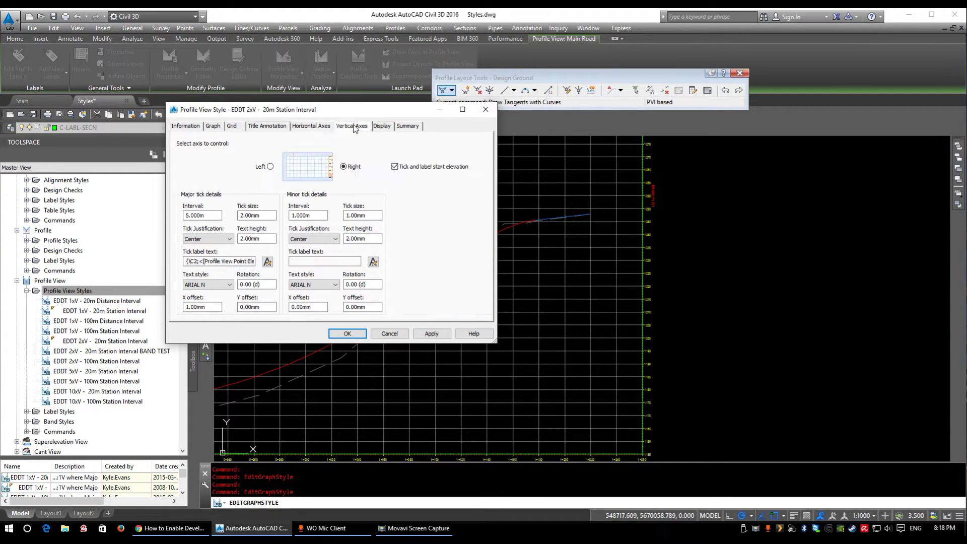
click(384, 127)
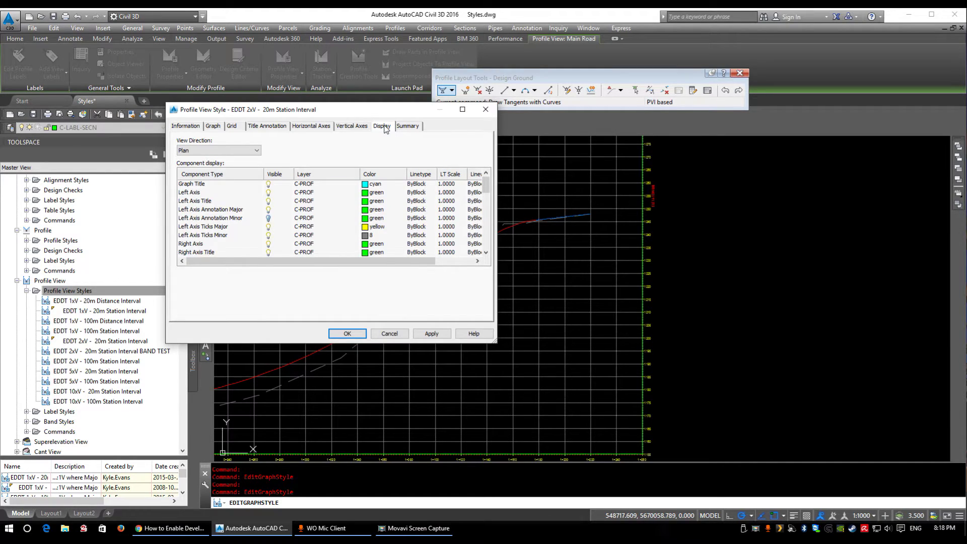
drag(495, 341, 515, 432)
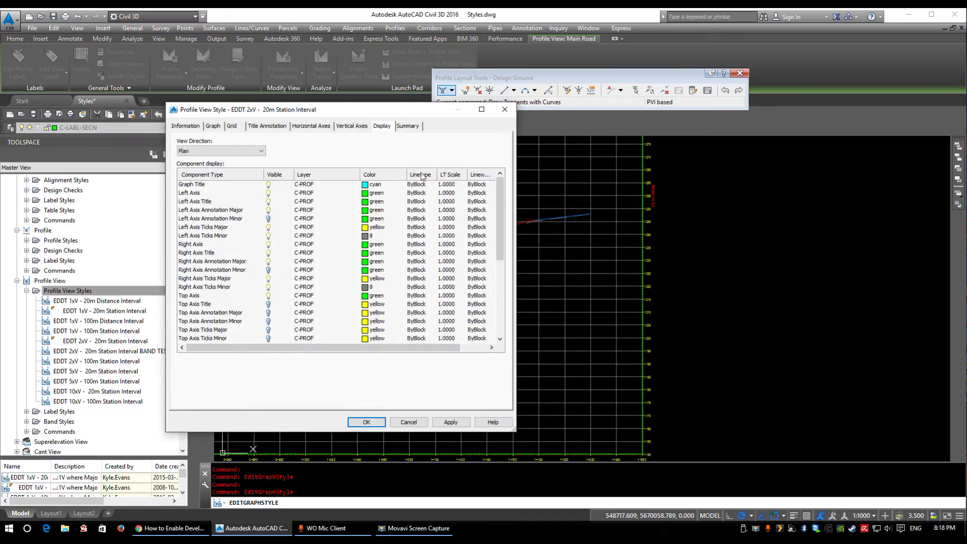
drag(396, 114, 303, 64)
Step: Review the graph title and left axis components in the display list, from the axis and its title to the minor ticks
click(108, 136)
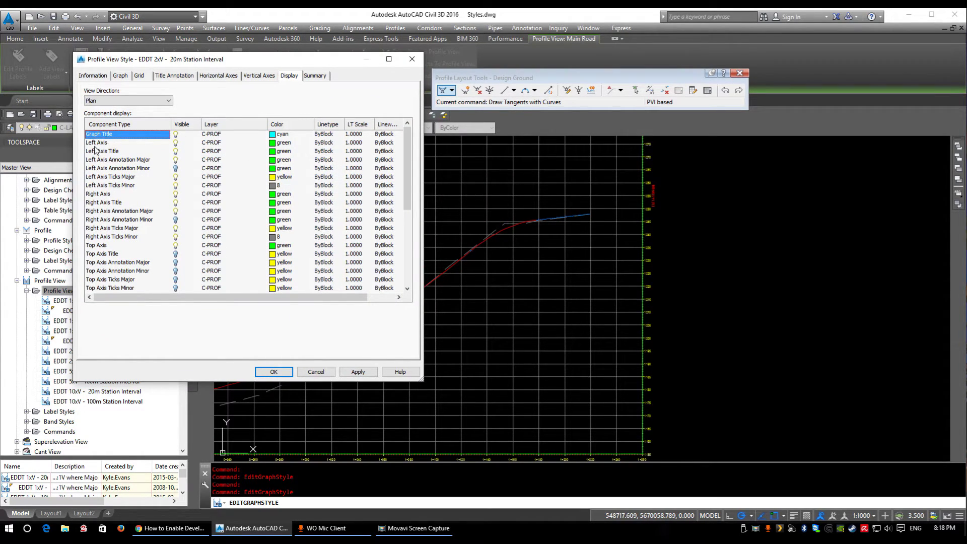
click(97, 143)
click(112, 152)
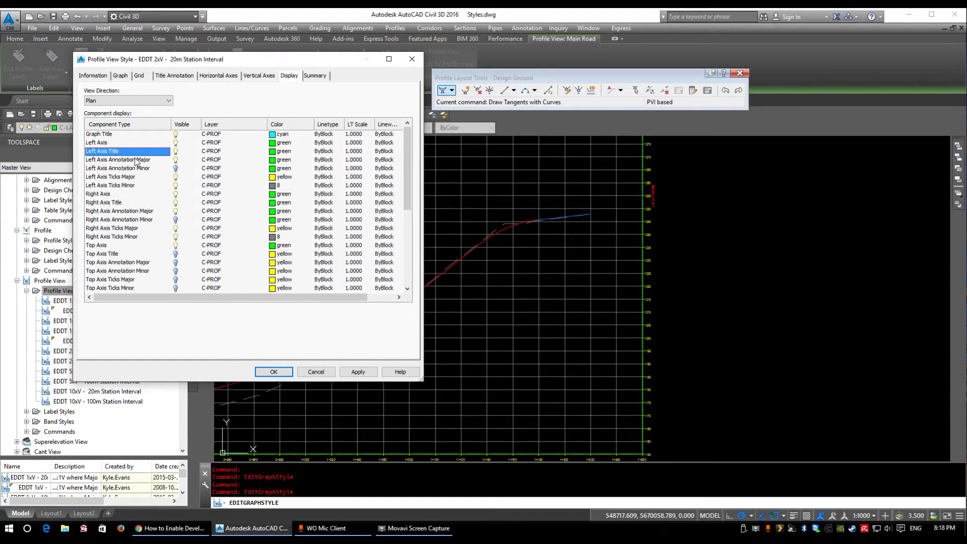
click(136, 161)
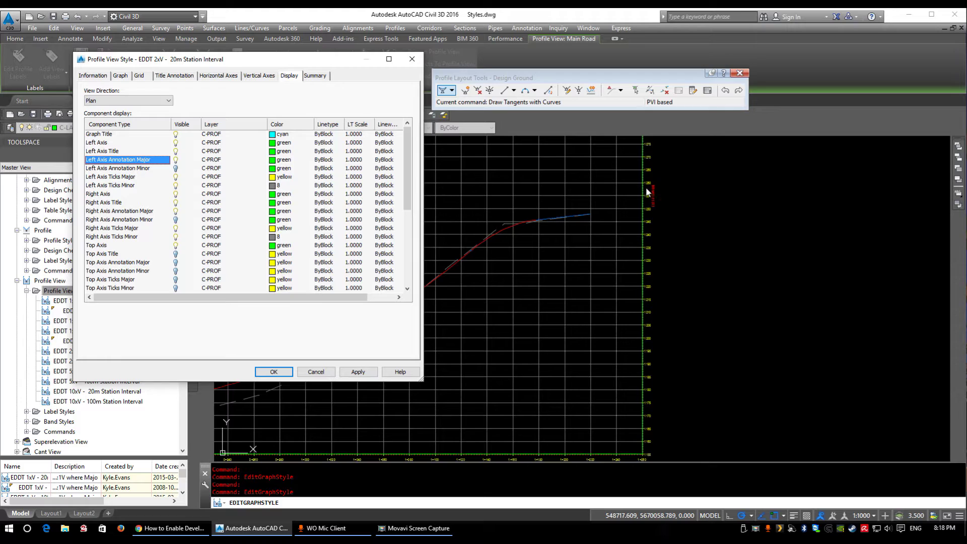
click(125, 169)
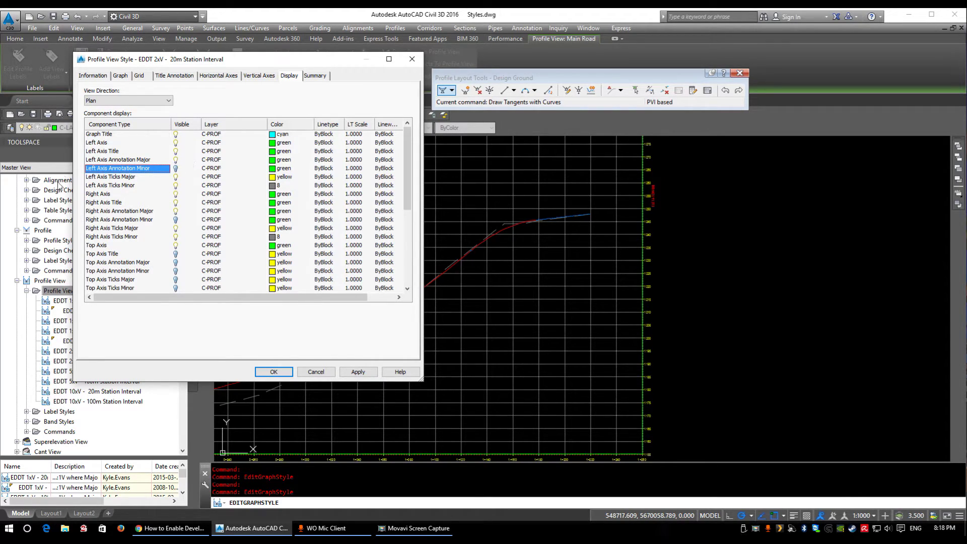
click(103, 178)
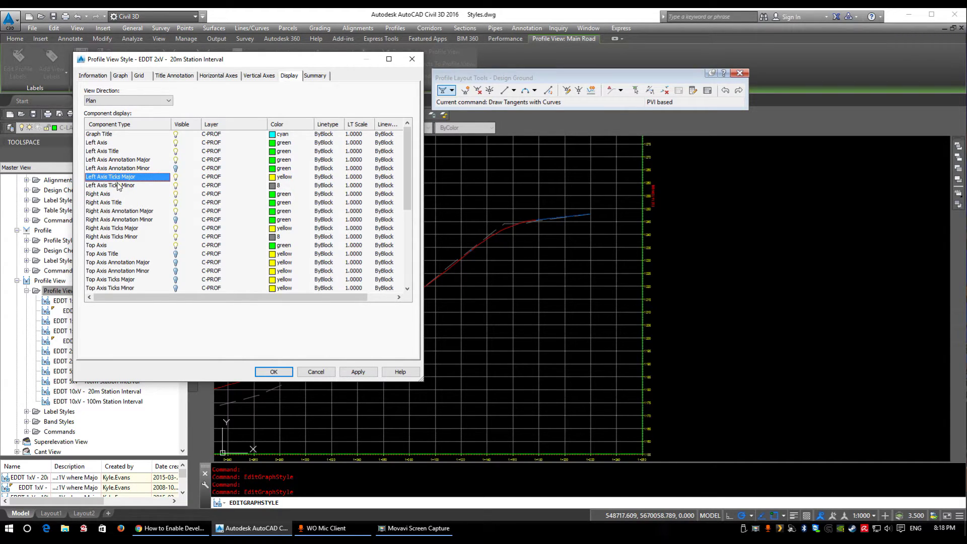
click(118, 186)
Step: Try hiding the Right Axis component, and make it visible again, applying each change
click(109, 196)
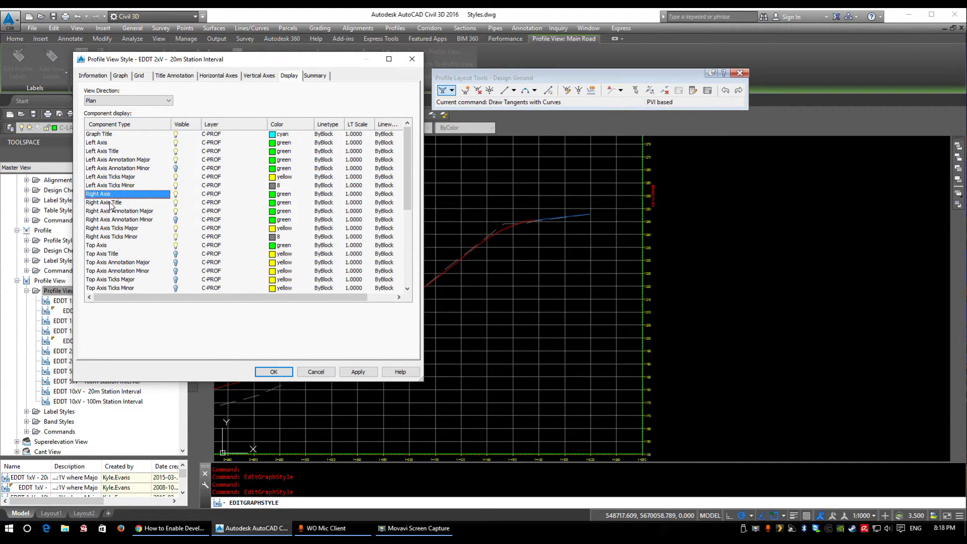
click(176, 195)
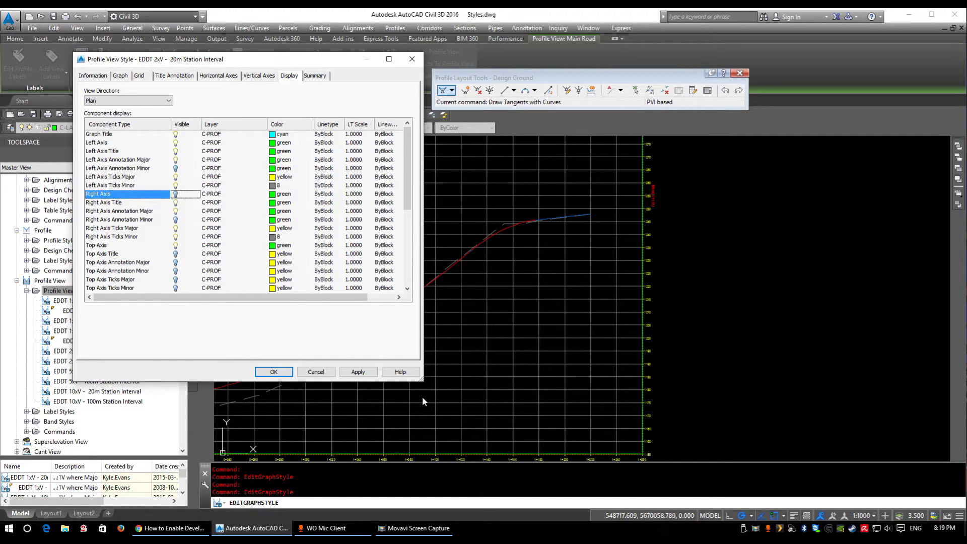
click(358, 372)
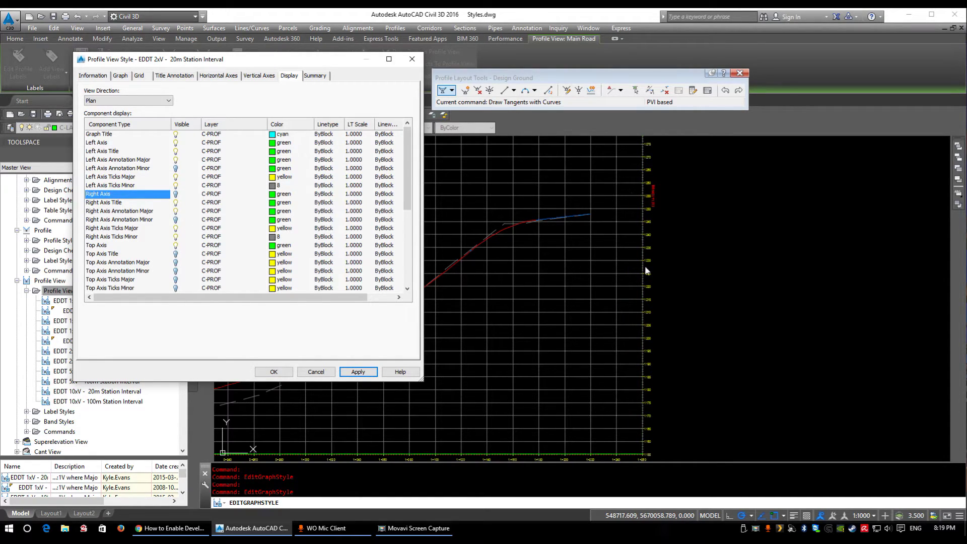
click(176, 195)
click(358, 372)
Step: Try hiding the Right Axis Title component, and turn it back on, applying each change
click(144, 203)
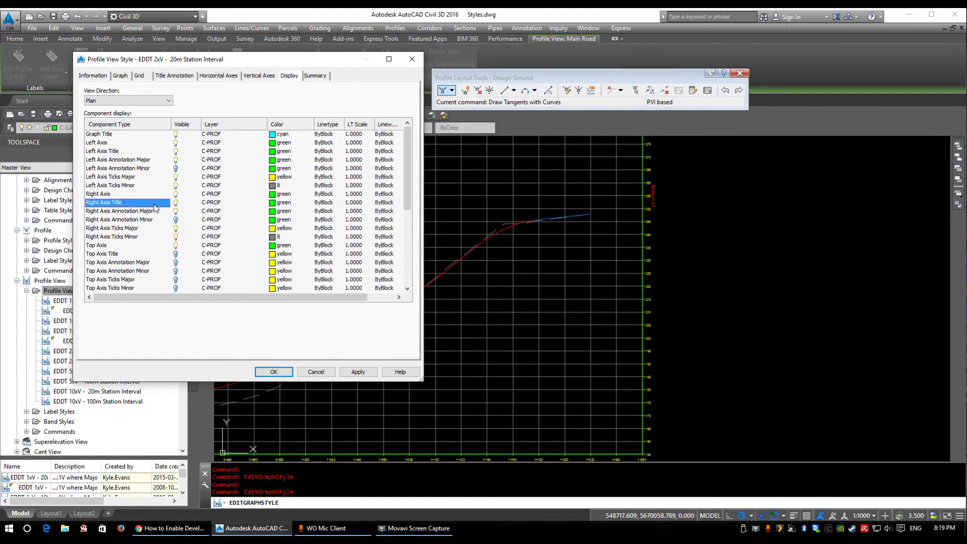
click(176, 202)
click(358, 372)
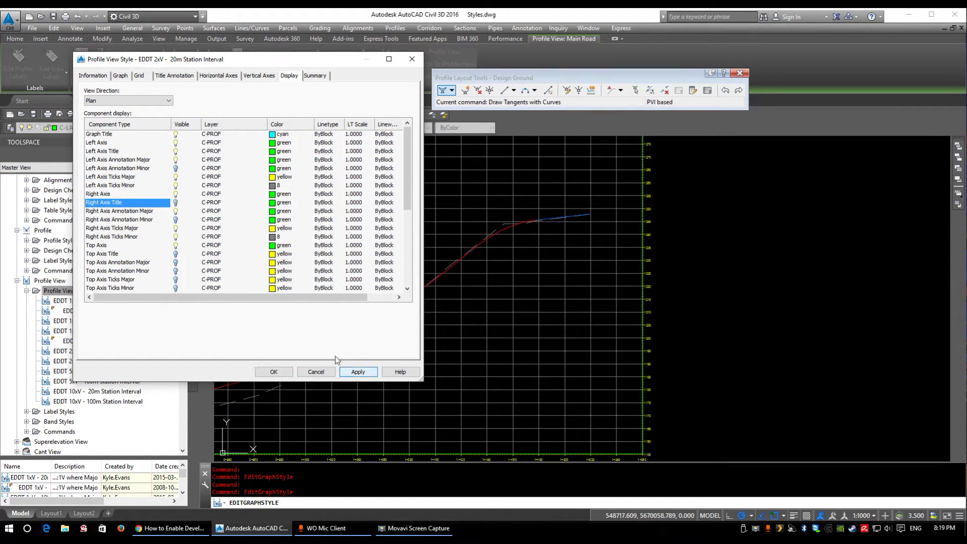
click(176, 202)
click(359, 372)
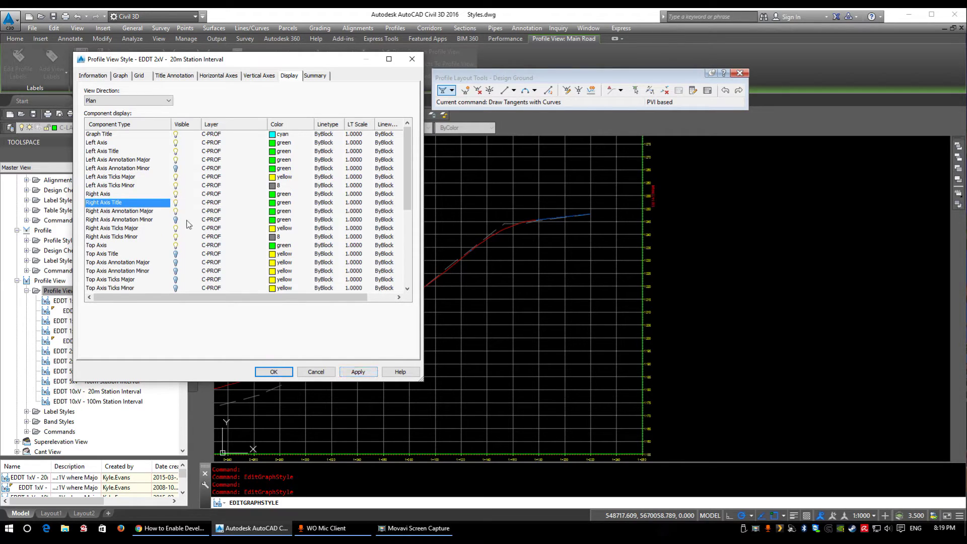
Step: Try hiding Right Axis Annotation Major and showing Right Axis Annotation Minor, and restore the original visibility of both
click(176, 211)
click(358, 372)
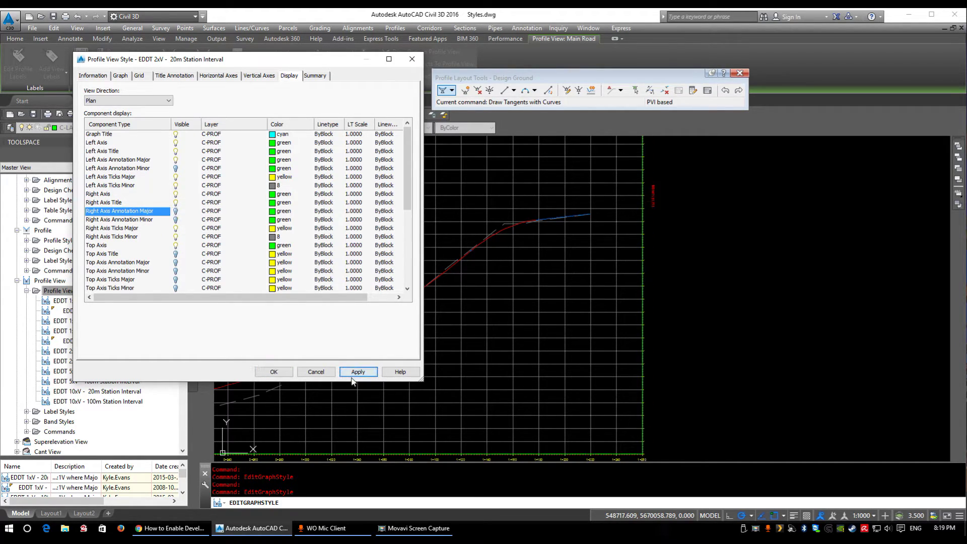
click(176, 211)
click(359, 372)
click(175, 219)
click(358, 371)
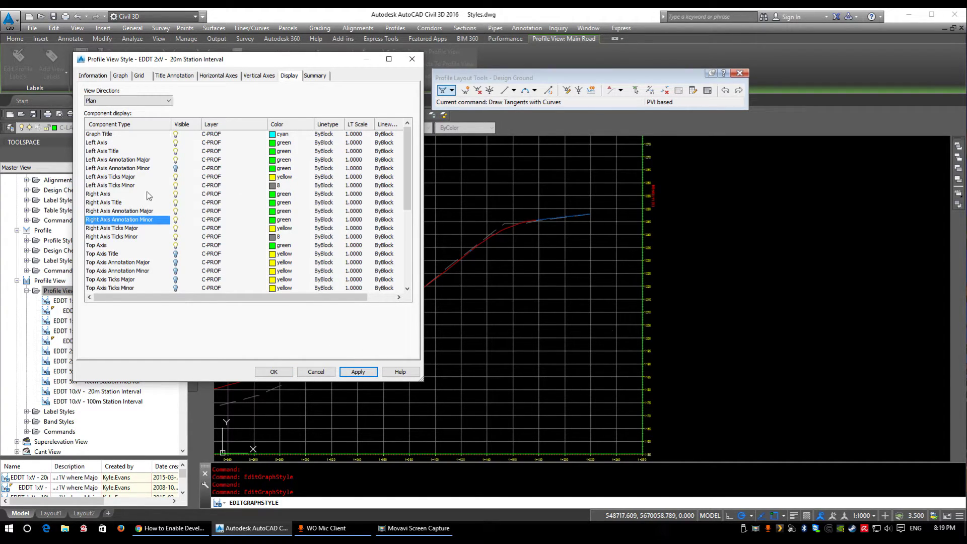
click(176, 220)
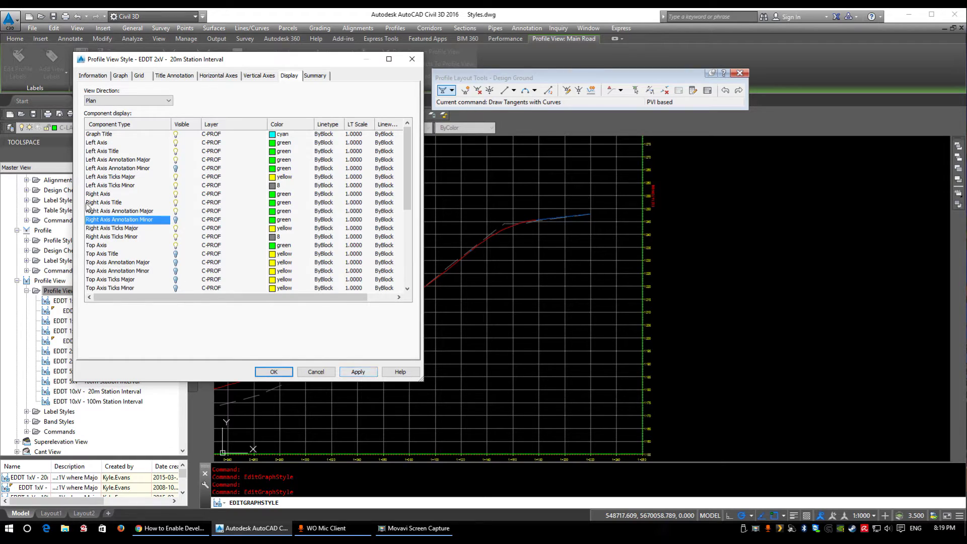
Step: Try hiding the right axis's major and minor ticks, and turn both tick components back on
scroll(91, 209, down, 1)
click(134, 204)
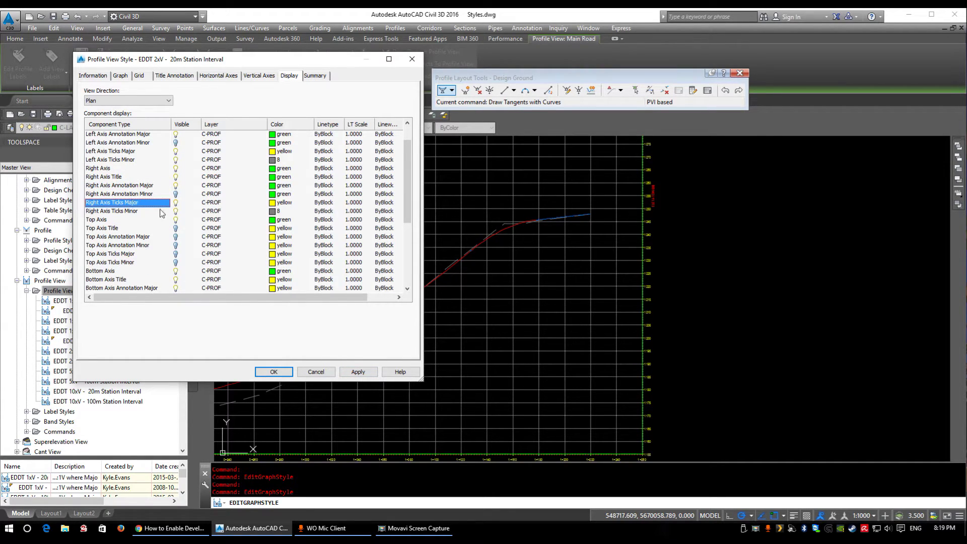
click(176, 203)
click(175, 211)
click(359, 371)
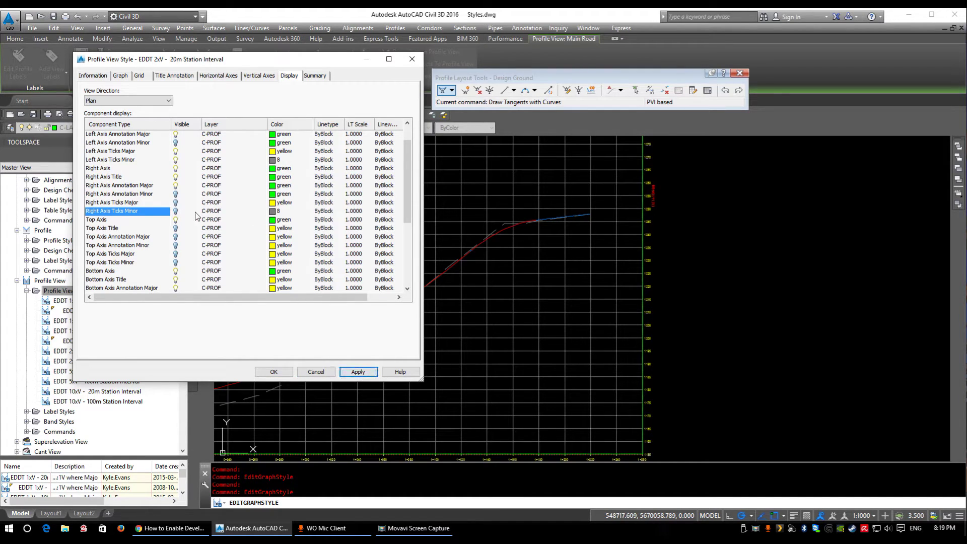
click(175, 211)
click(176, 203)
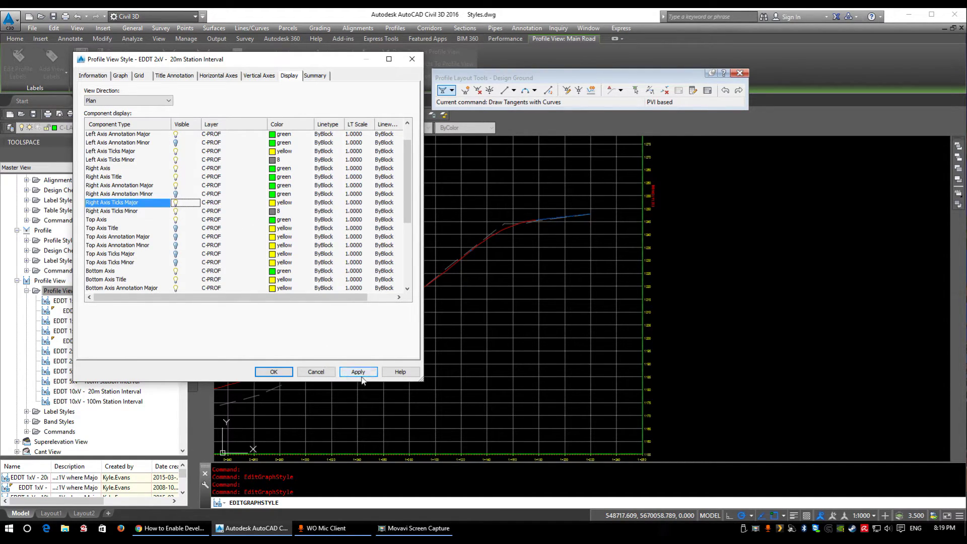
Step: Review the top axis and bottom axis components in the display list, including their titles, annotations and ticks
click(117, 220)
scroll(137, 221, down, 1)
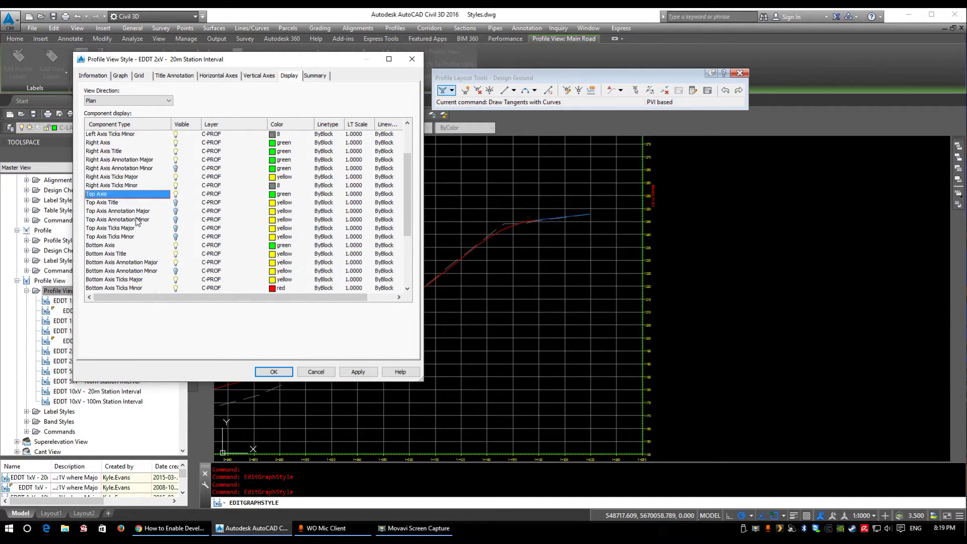
click(105, 203)
click(107, 220)
click(107, 237)
click(112, 245)
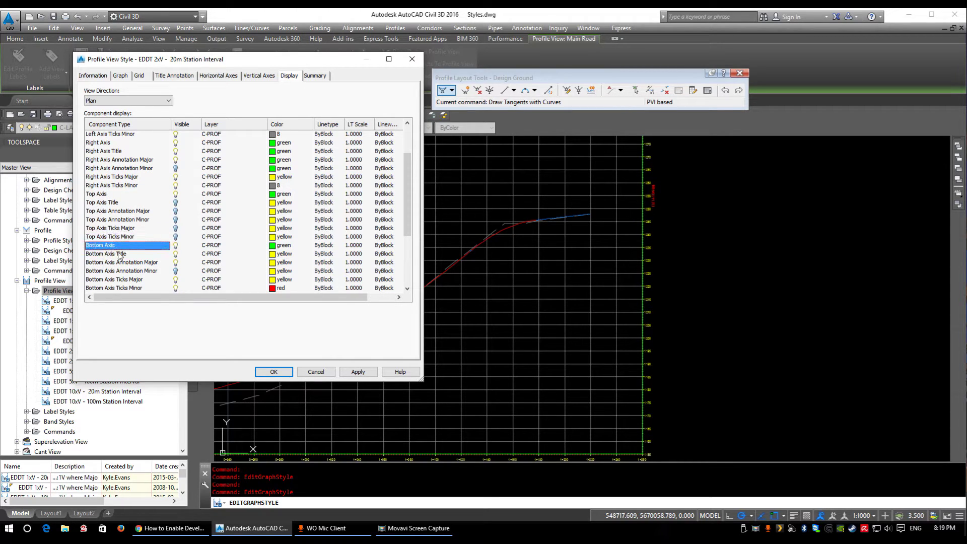
scroll(112, 247, down, 2)
click(108, 211)
click(107, 220)
click(107, 229)
click(107, 237)
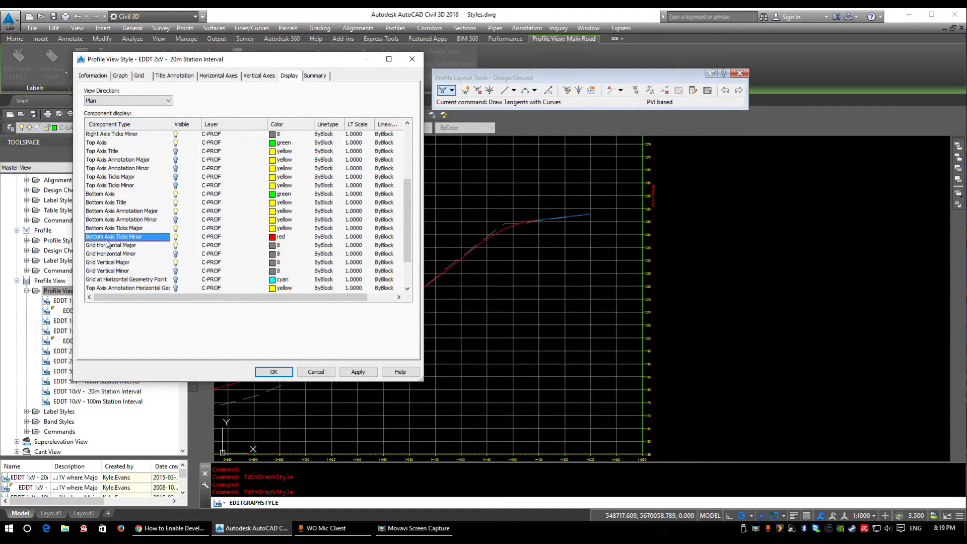
Step: Try hiding the Grid Horizontal Major component, and make it visible again, applying each change
scroll(109, 243, down, 2)
click(120, 203)
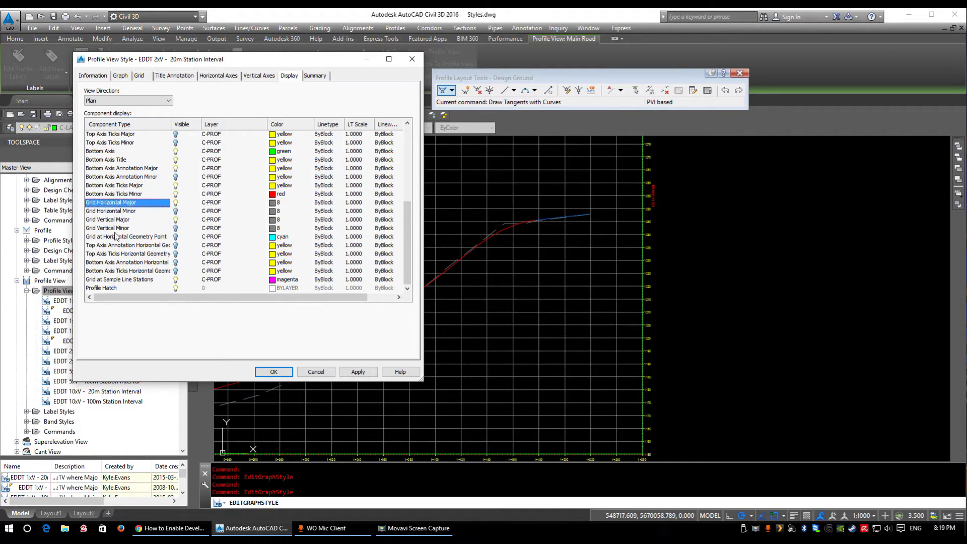
click(176, 203)
click(357, 373)
click(176, 203)
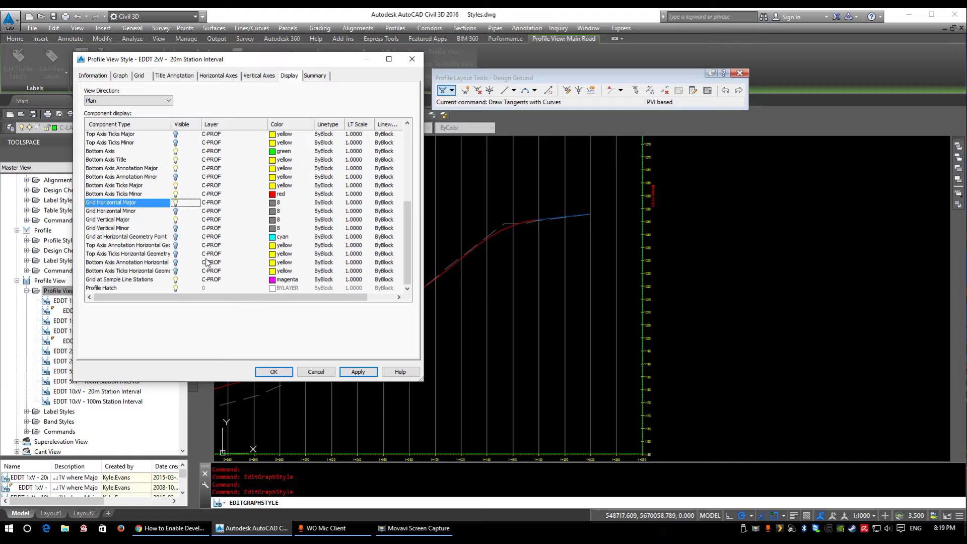
click(358, 372)
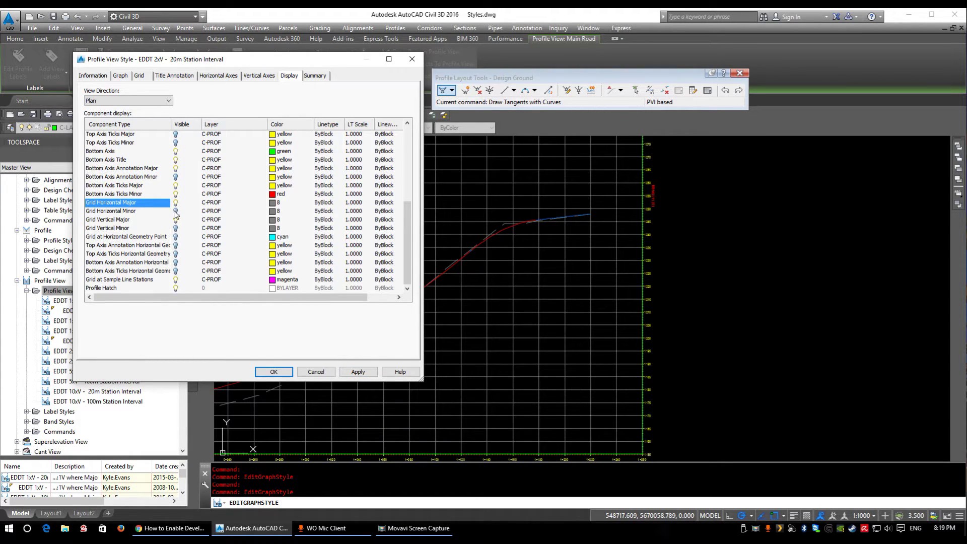
Step: Try showing the Grid Horizontal Minor component, and hide it again, applying each change
click(175, 211)
click(358, 373)
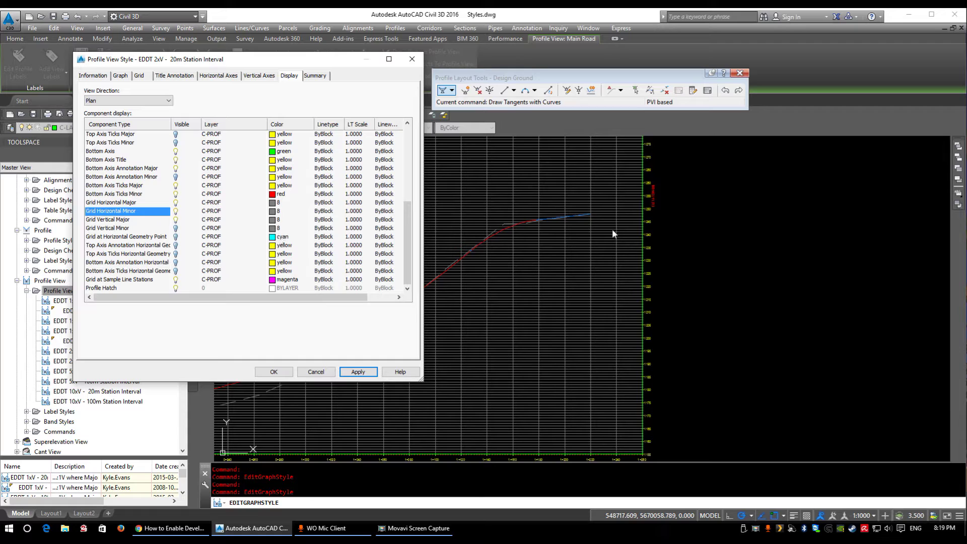
click(176, 211)
click(353, 372)
Step: Try showing the Grid Vertical Minor component, and turn it back off, applying each change
click(176, 228)
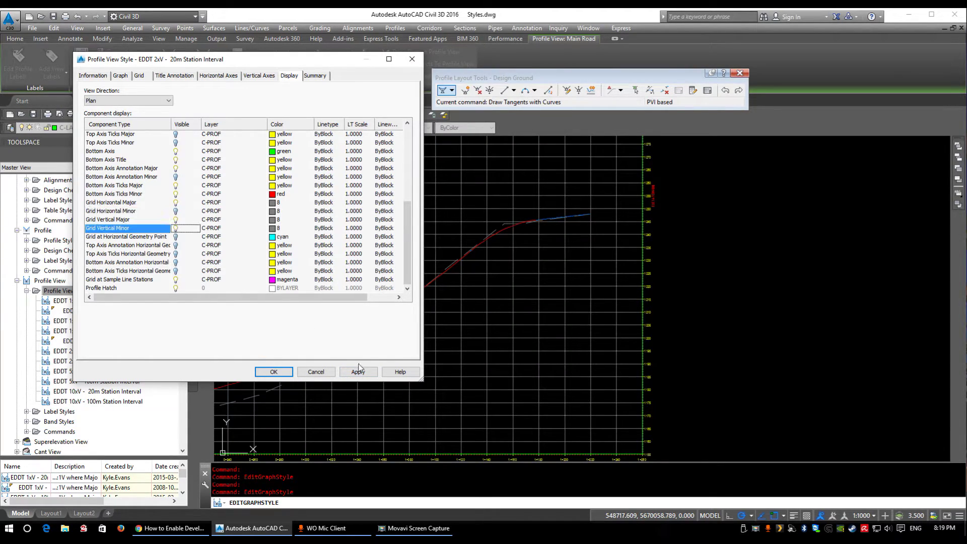
click(359, 371)
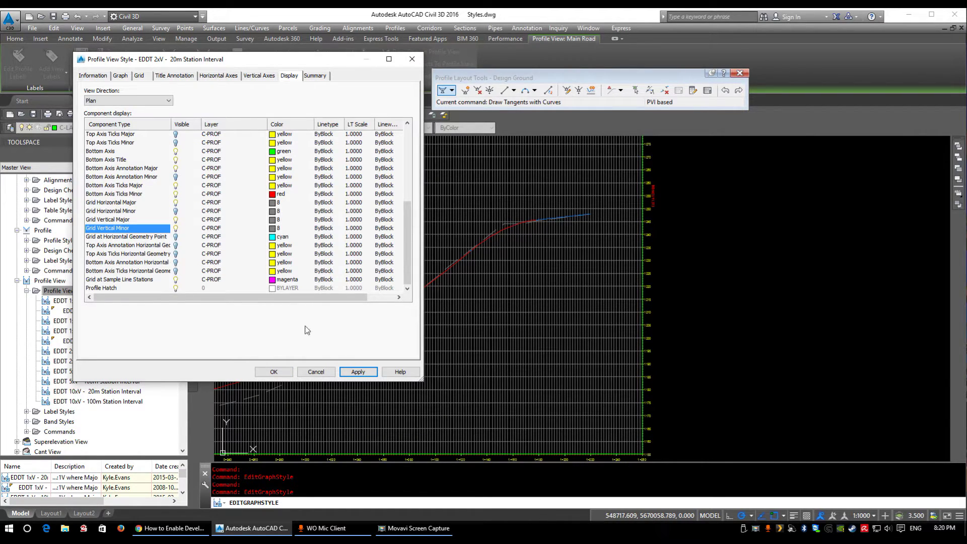
click(176, 228)
click(361, 376)
Step: Try red as the colour of the Grid Horizontal Major and Grid Vertical Major components, and apply it
click(272, 203)
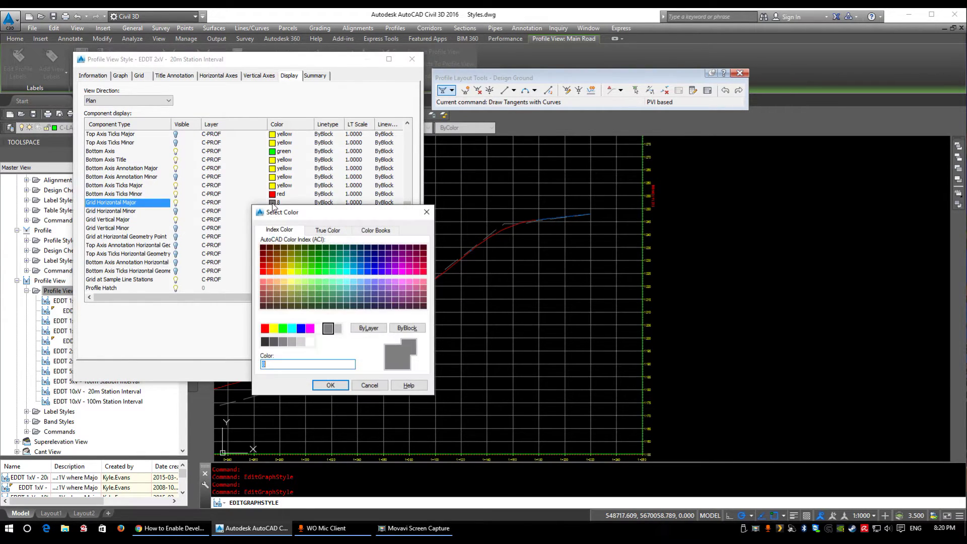
click(265, 328)
key(Return)
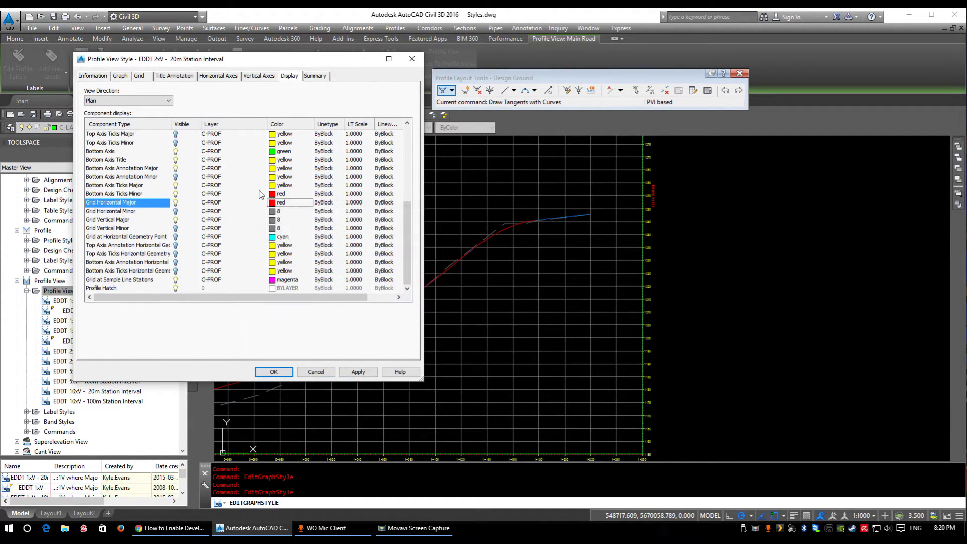
click(272, 220)
click(265, 329)
click(338, 380)
click(358, 373)
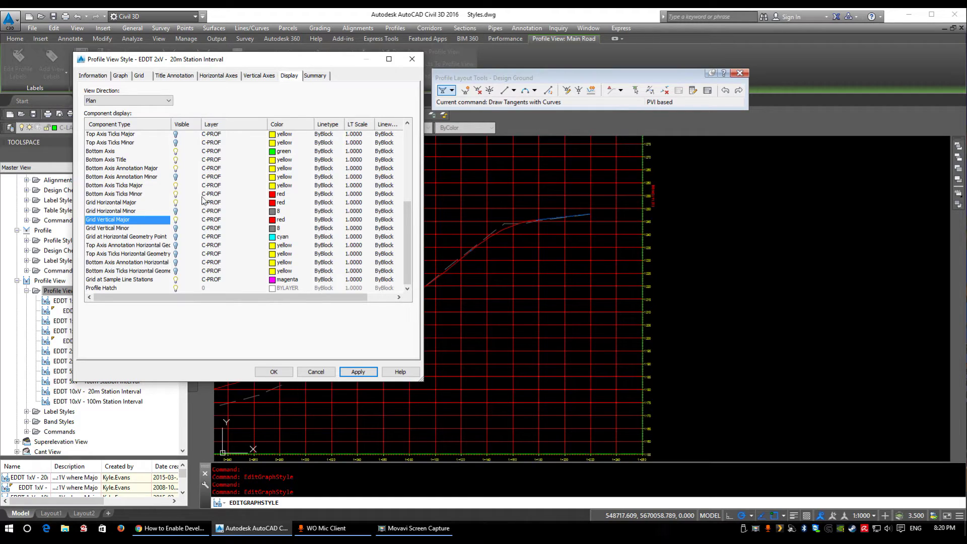
Step: Set the Grid Horizontal Major colour to 8 and the Grid Horizontal Minor colour to 9
mouse_move(403, 253)
mouse_down()
mouse_move(404, 152)
mouse_move(405, 257)
mouse_up()
click(271, 203)
text(8)
key(Return)
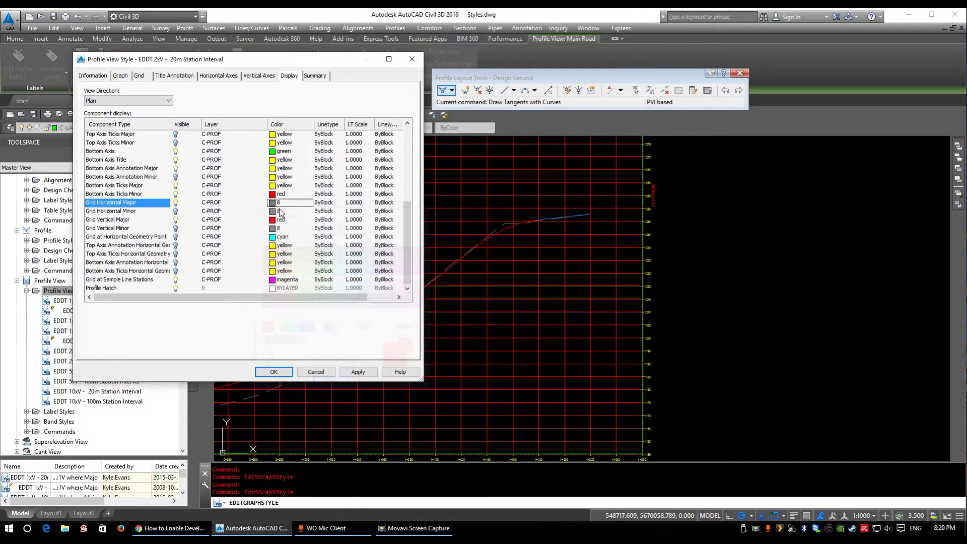
click(272, 211)
text(9)
key(Return)
Step: Set the Grid Vertical Major colour to 8 and the Grid Vertical Minor colour to 9, and apply the changes
click(273, 220)
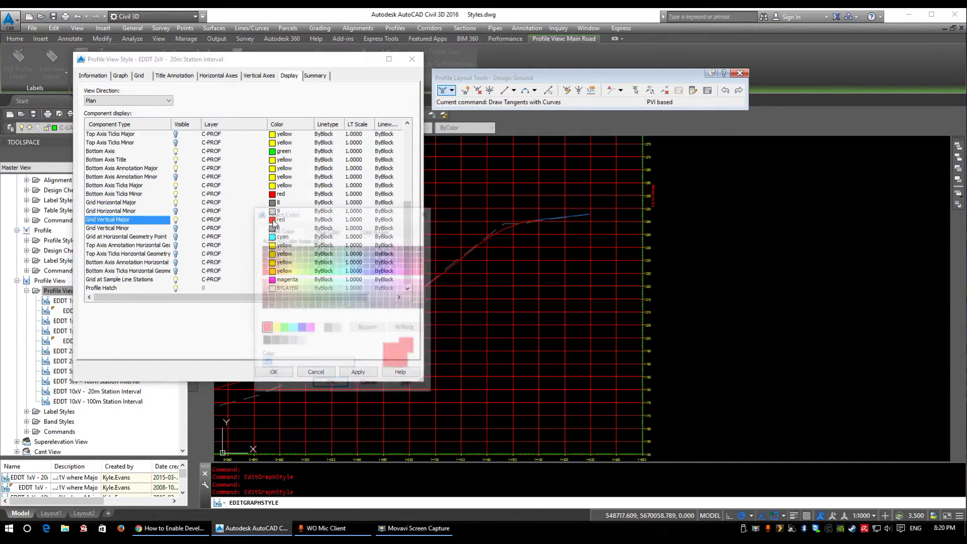
text(8)
key(Return)
click(272, 228)
text(9)
key(Return)
click(358, 372)
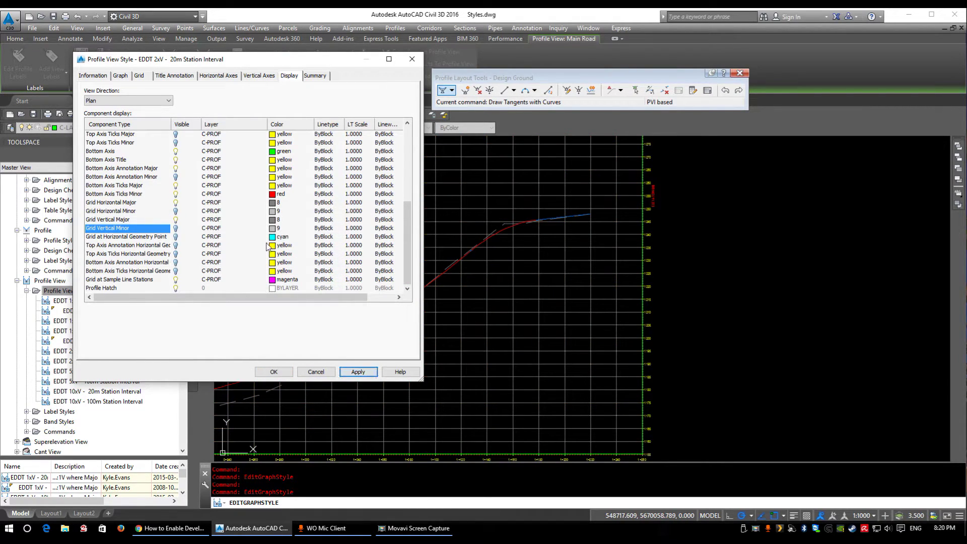
Step: Widen the Component Type column, then try making Grid at Horizontal Geometry Point visible and accept the style
click(126, 237)
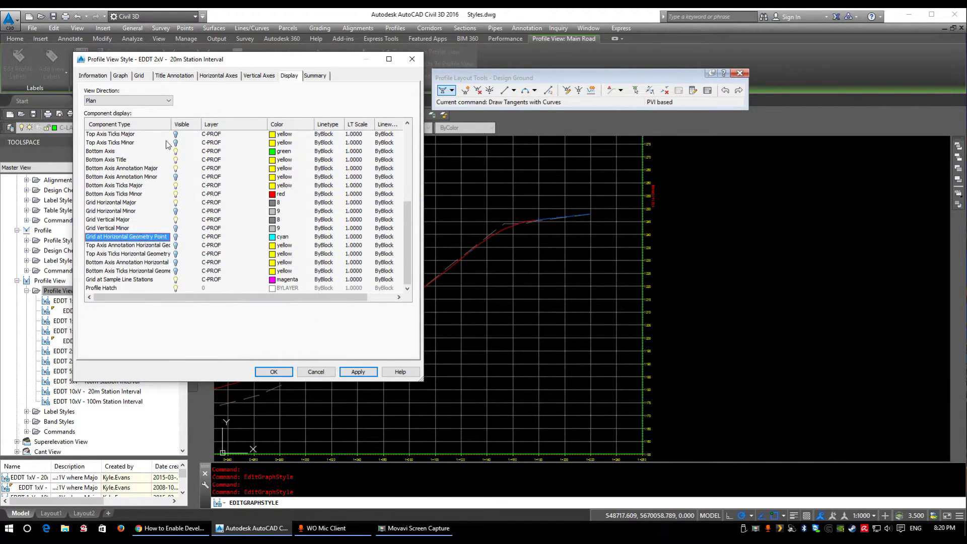
drag(170, 124, 205, 124)
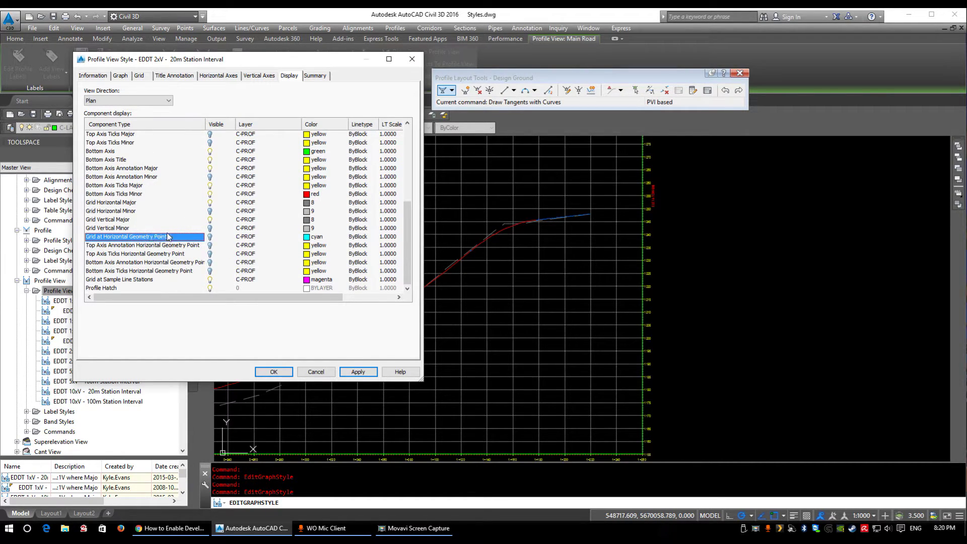
drag(201, 59, 137, 51)
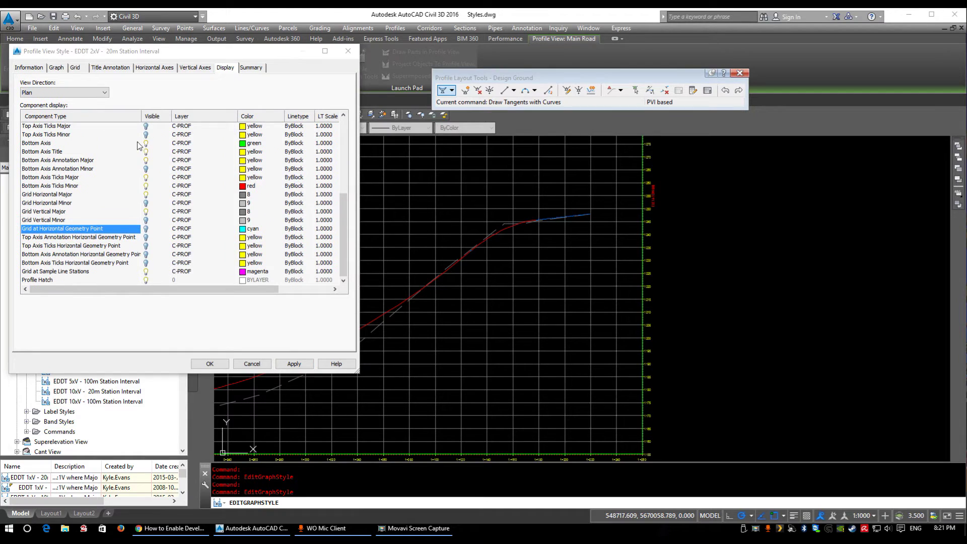
click(146, 229)
click(294, 364)
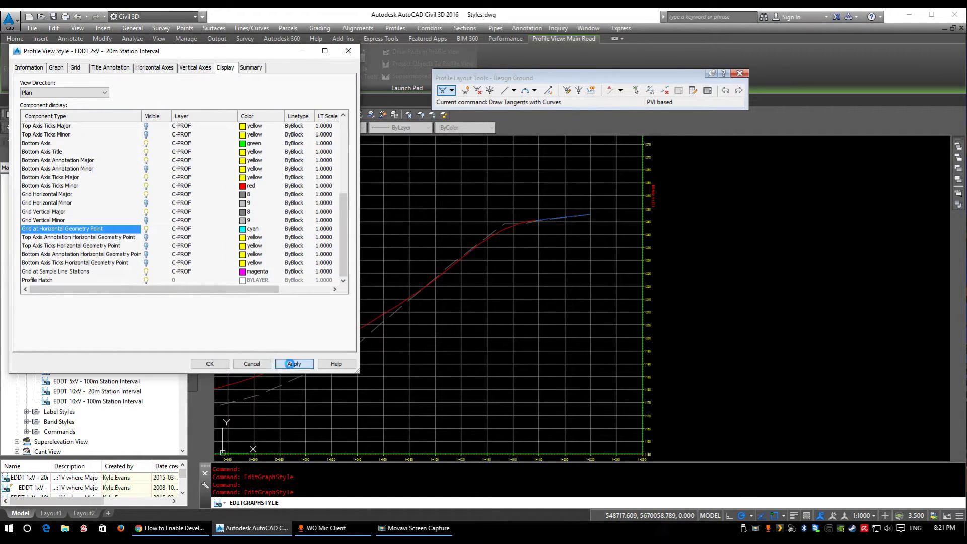
click(210, 364)
Step: Examine the cyan horizontal geometry point grid lines along the whole profile view
scroll(597, 341, down, 5)
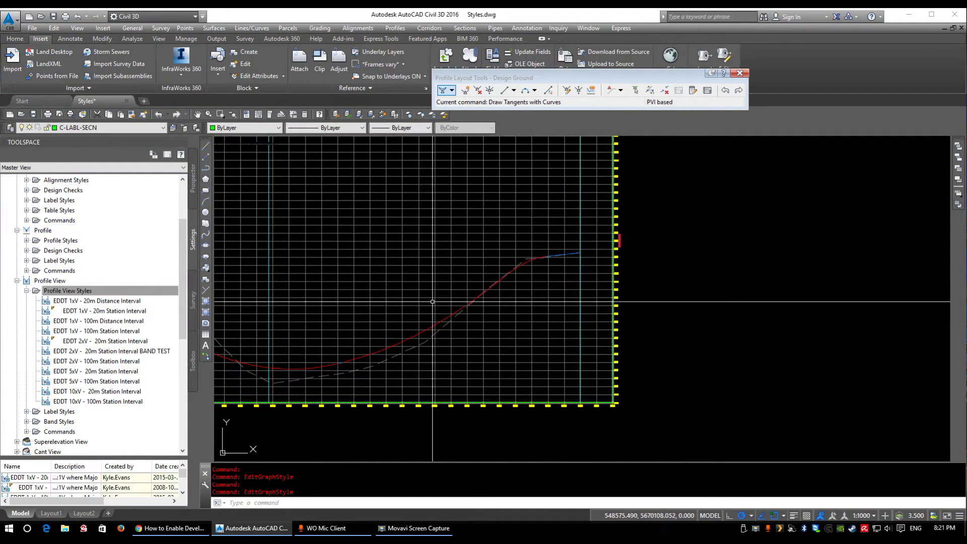
scroll(598, 341, down, 2)
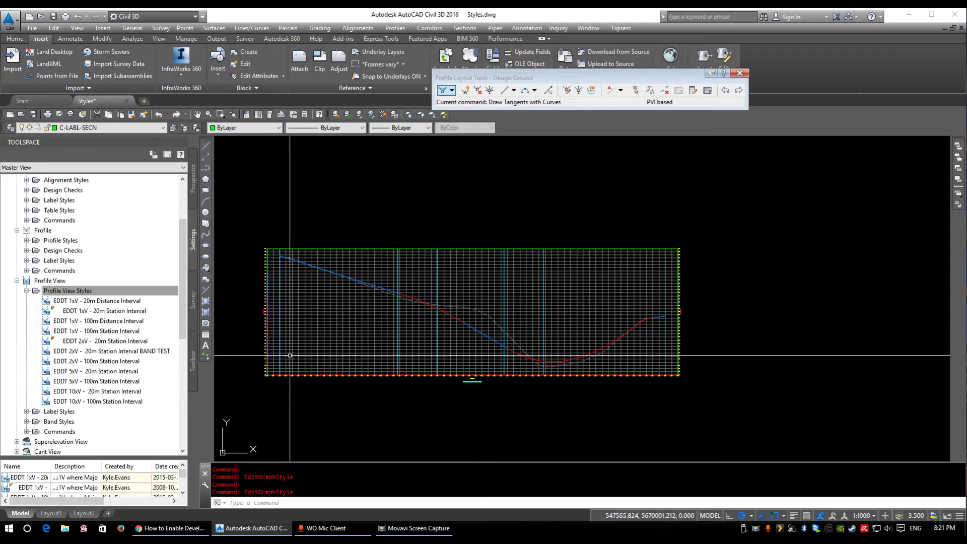
scroll(671, 313, up, 5)
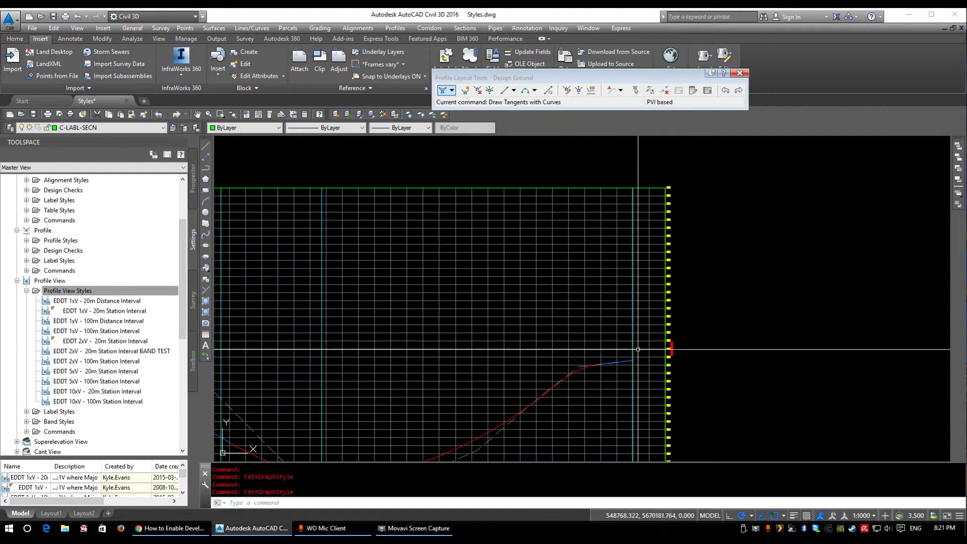
scroll(635, 374, down, 8)
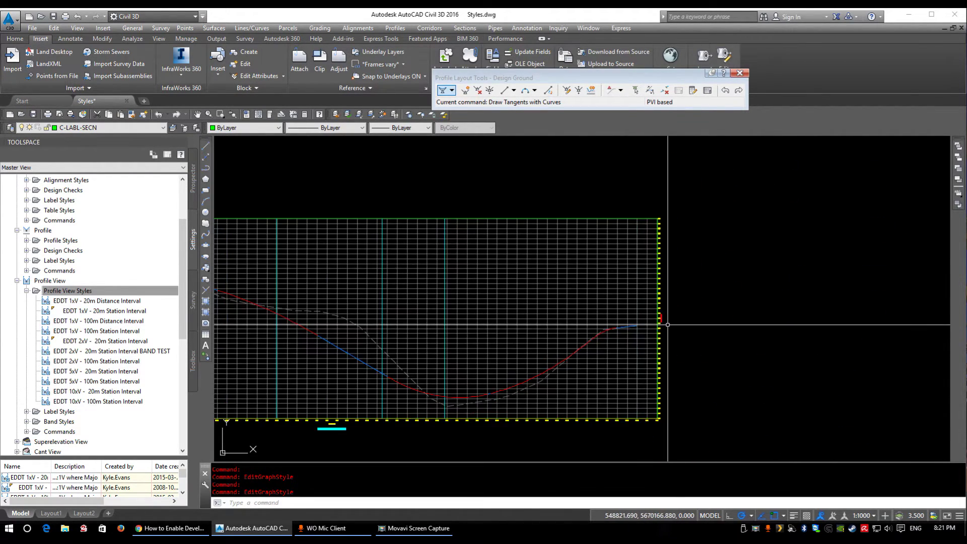
scroll(461, 282, up, 4)
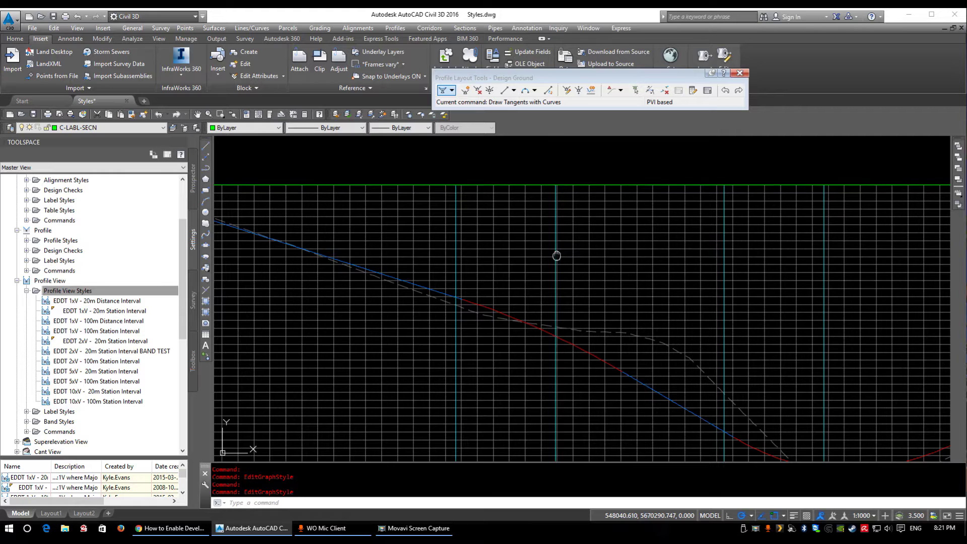
middle_drag(557, 255, 461, 254)
scroll(610, 317, down, 3)
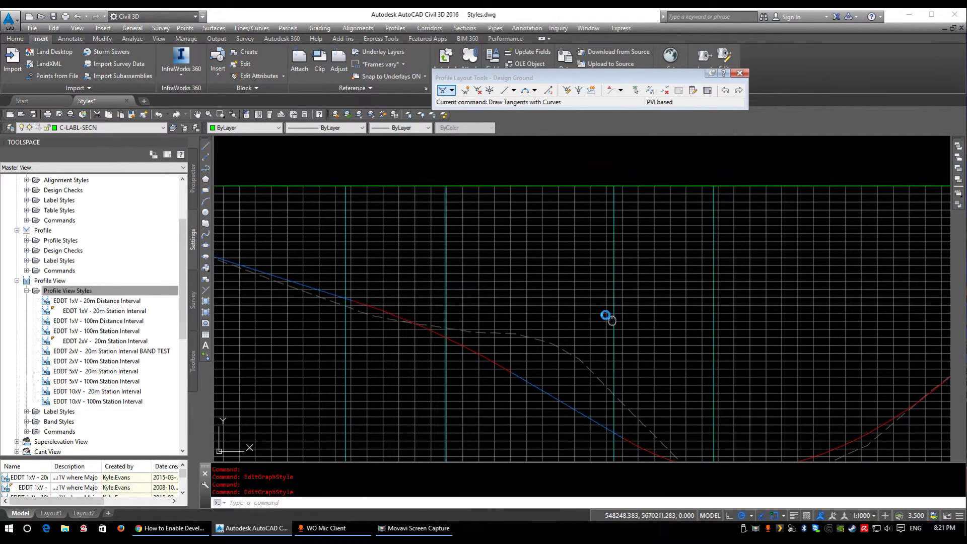
middle_drag(613, 320, 491, 236)
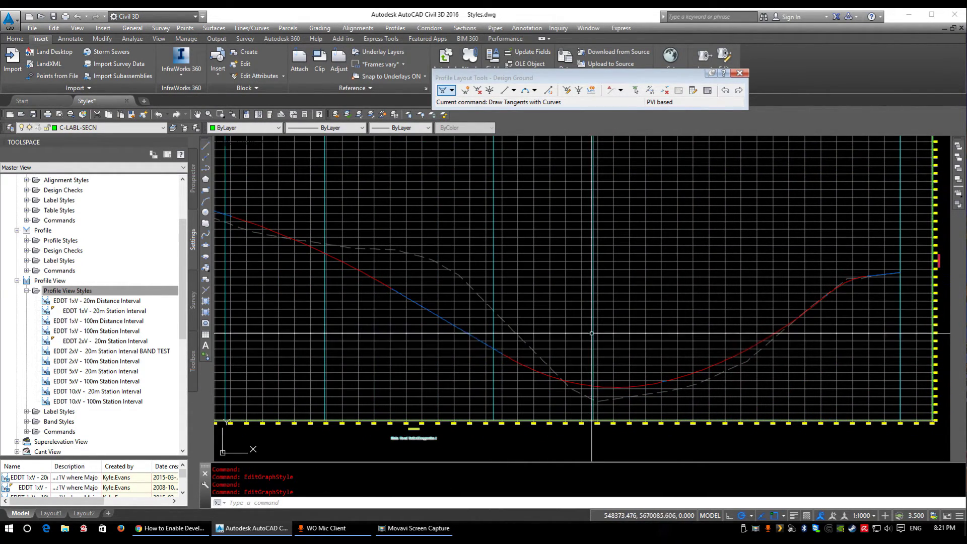
scroll(591, 258, down, 8)
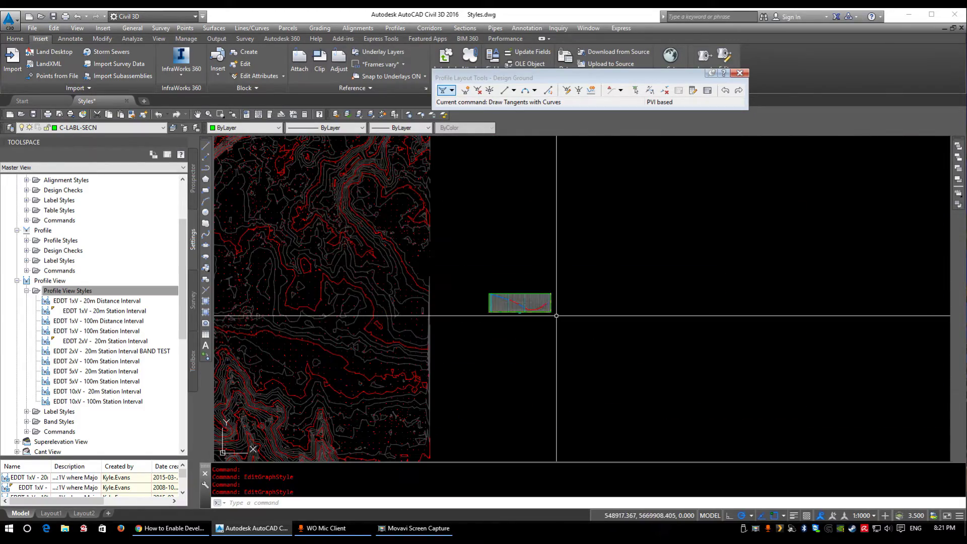
Step: Select the Main Road alignment in plan and examine its geometry point labels around the curve, including the ST station label
middle_drag(282, 373, 560, 330)
scroll(763, 260, up, 5)
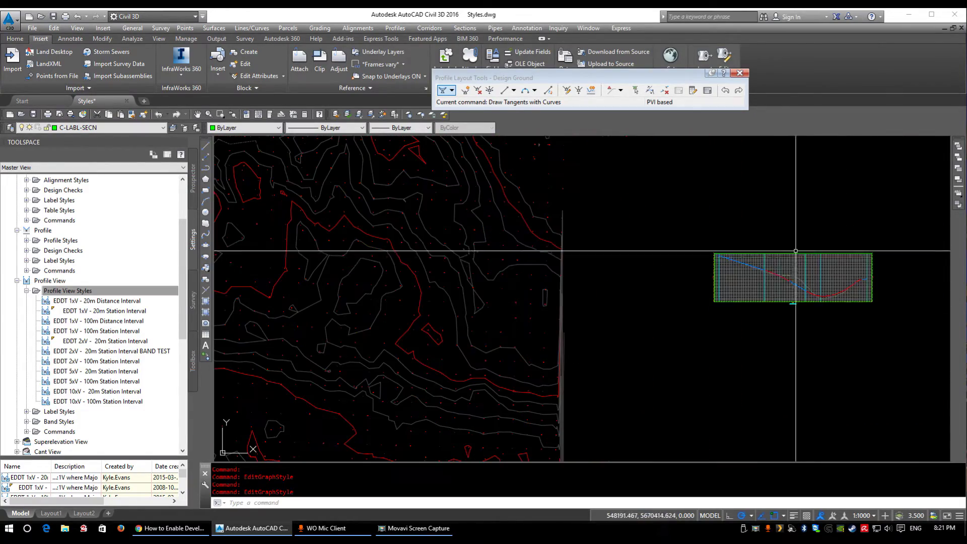
scroll(763, 259, down, 6)
scroll(492, 270, up, 8)
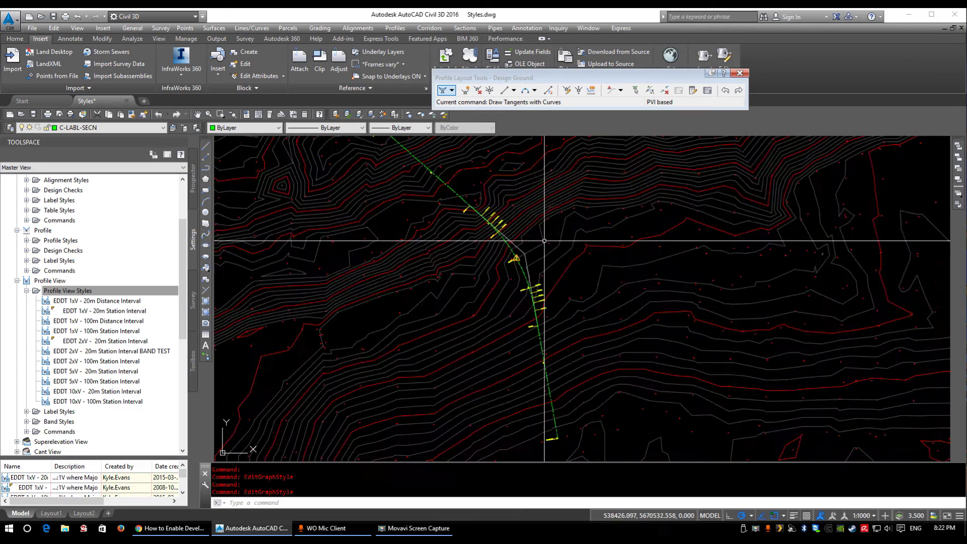
click(503, 240)
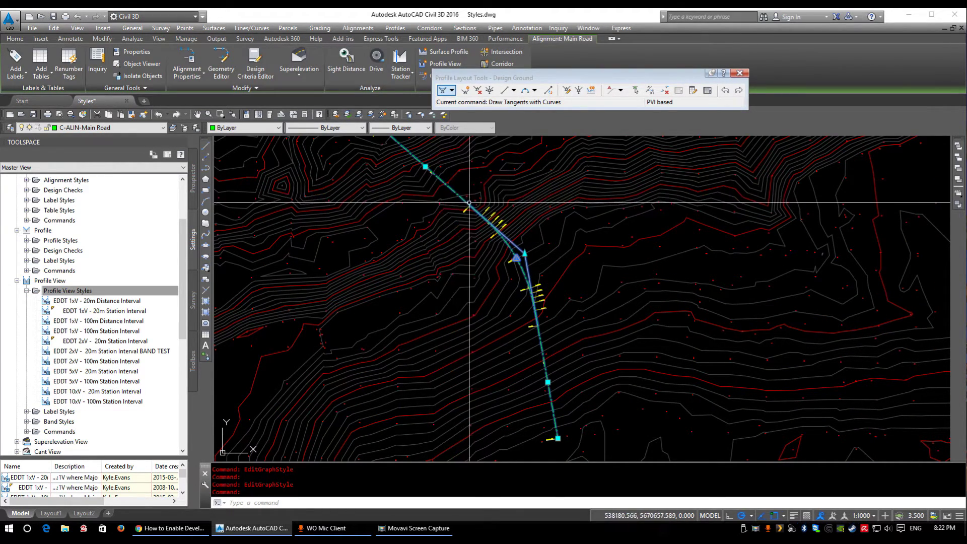
scroll(413, 196, up, 6)
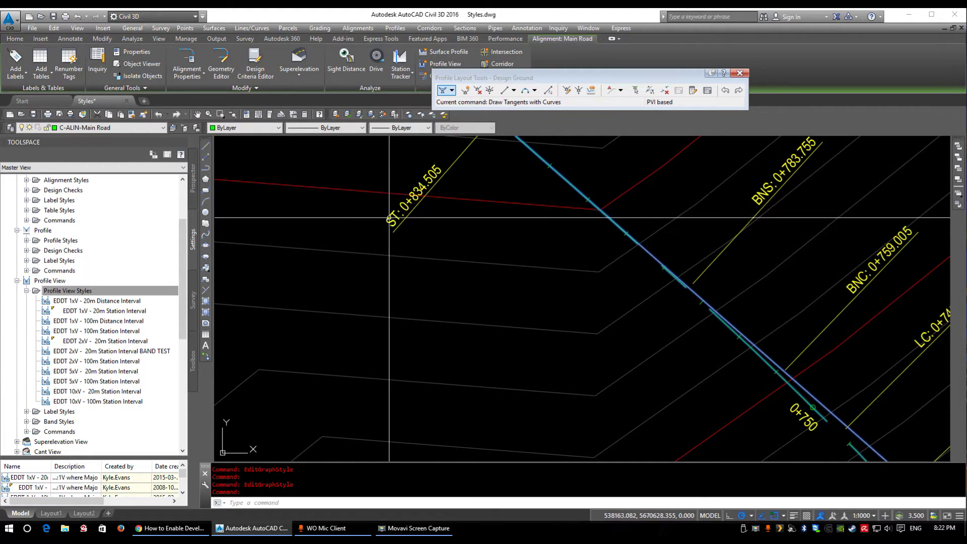
middle_drag(419, 196, 406, 253)
scroll(606, 246, down, 10)
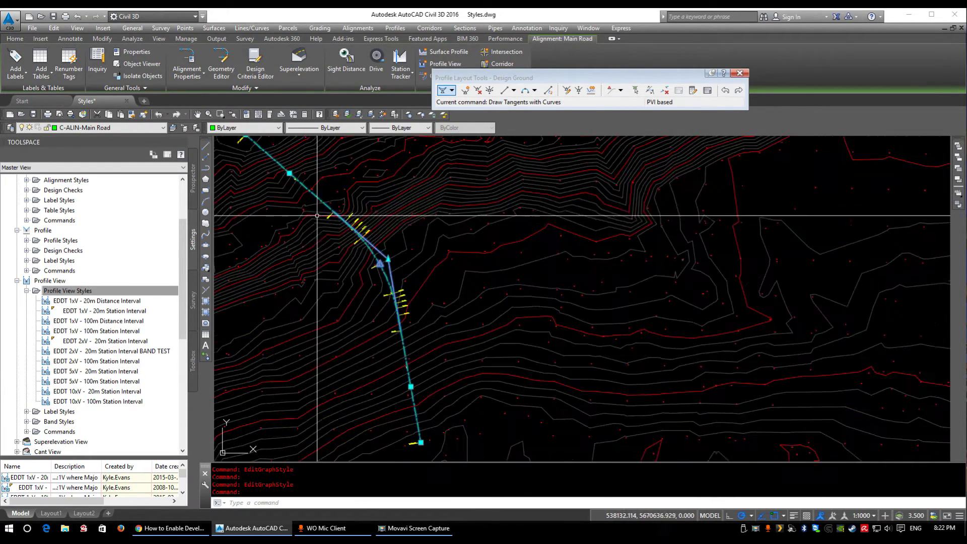
Step: Locate the matching geometry point grid line between stations 0+820 and 0+840 on the profile view's bottom axis
scroll(607, 246, up, 10)
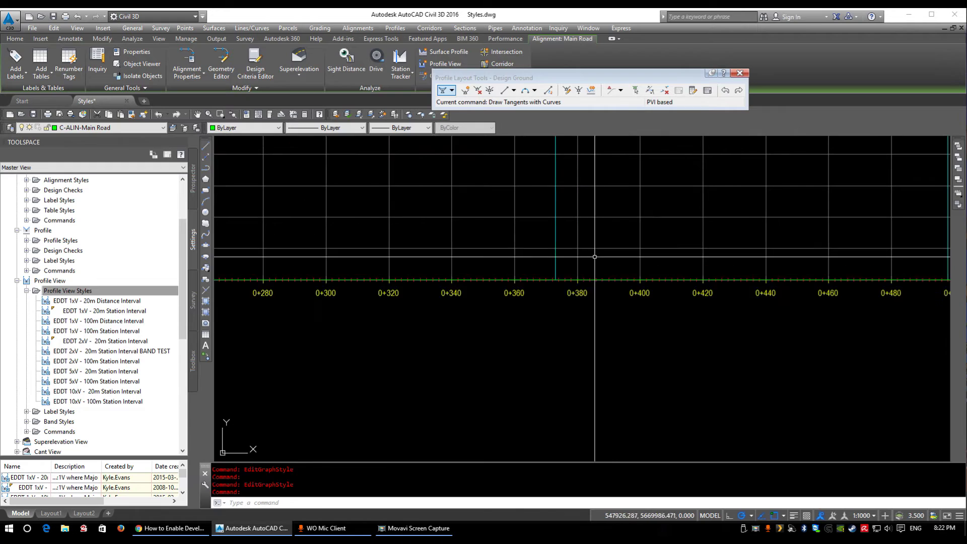
scroll(547, 291, up, 4)
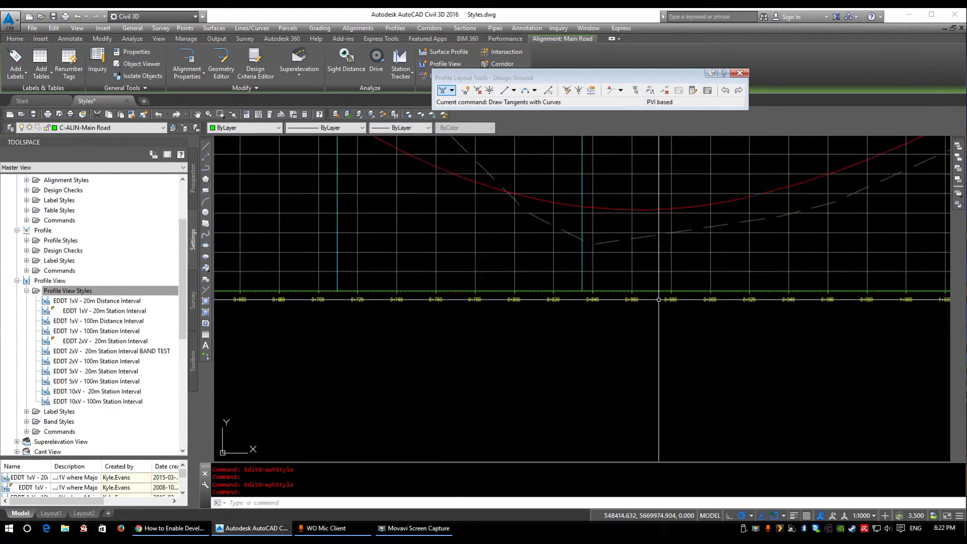
scroll(547, 291, up, 4)
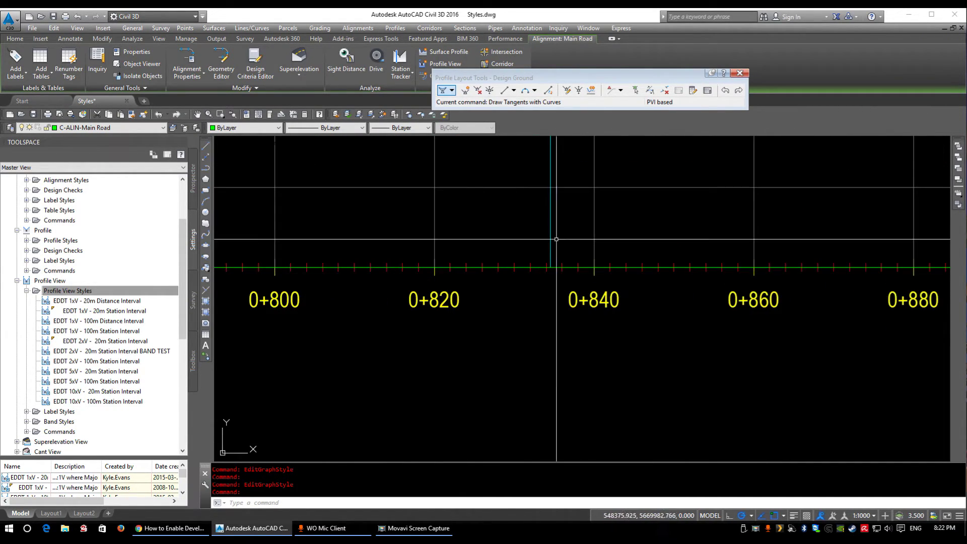
scroll(550, 275, down, 8)
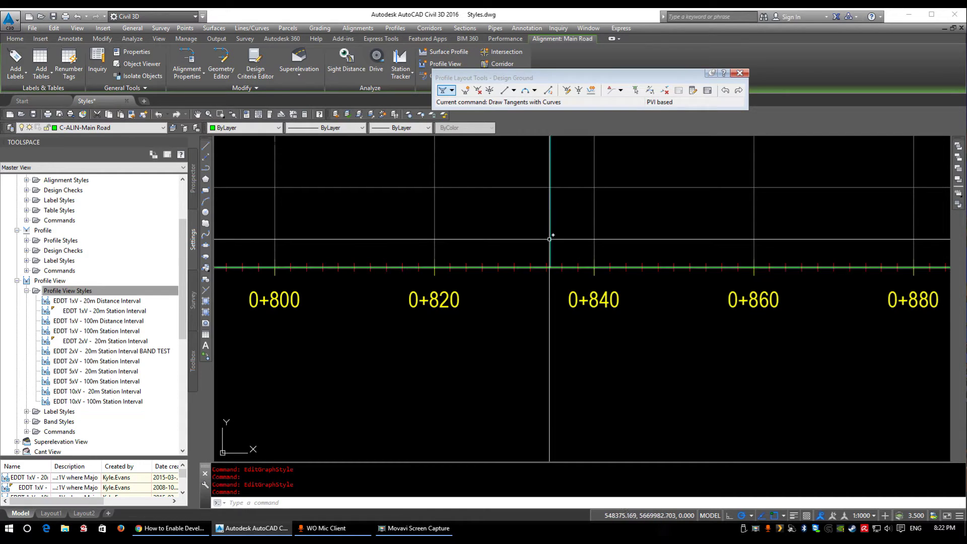
scroll(635, 322, down, 6)
scroll(499, 308, up, 4)
Step: Deselect the alignment, reopen the Main Road profile view's style, and hide Grid at Horizontal Geometry Point, applying the change
key(Escape)
click(509, 272)
right_click(561, 223)
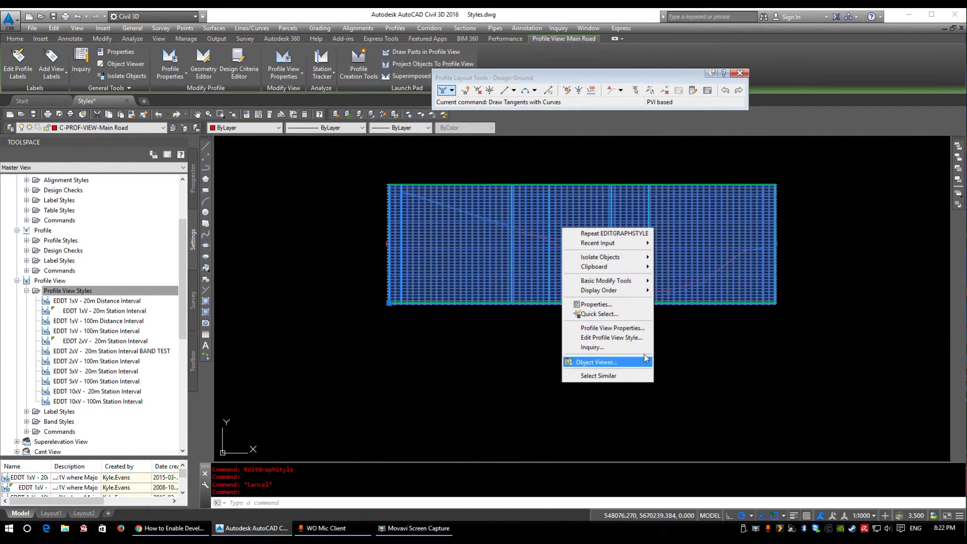
click(604, 336)
scroll(151, 255, down, 6)
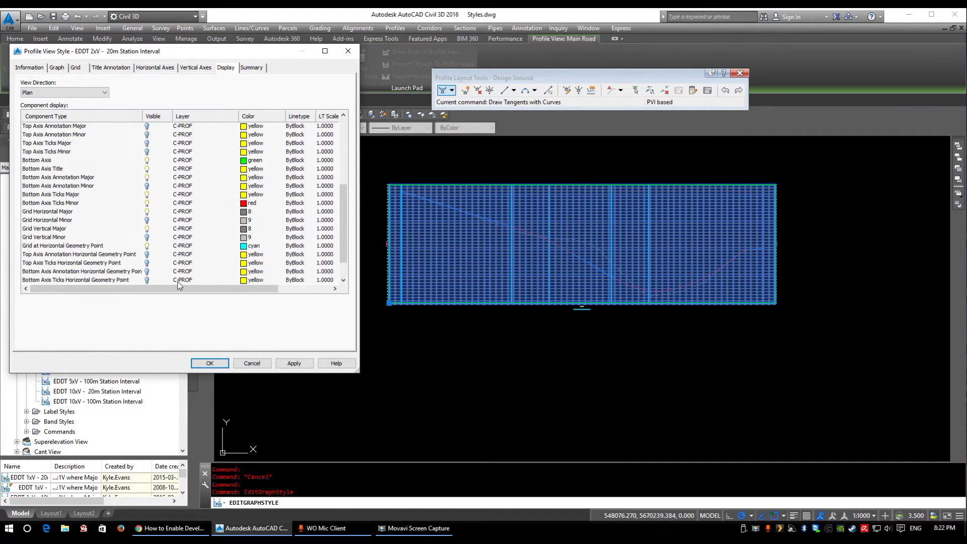
click(146, 221)
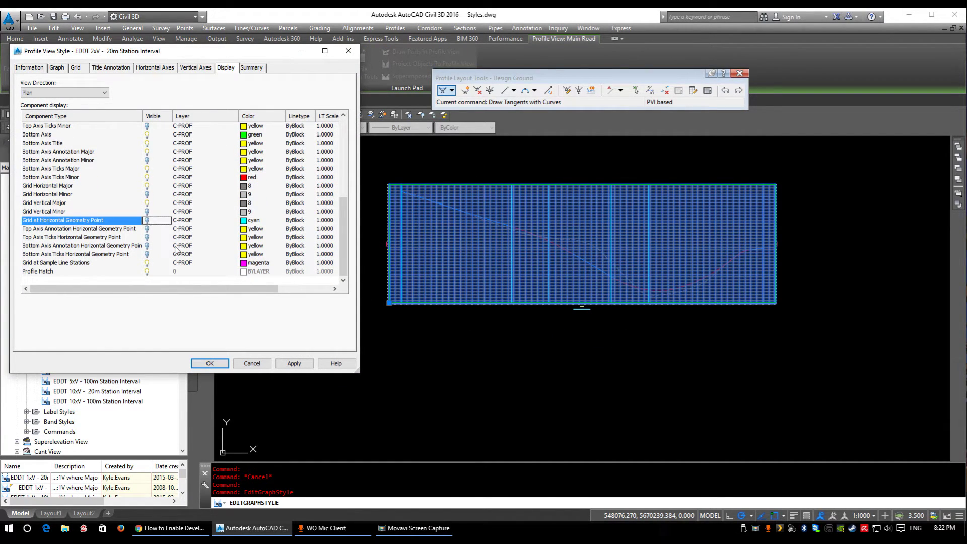
click(295, 363)
Step: Make the Top Axis Annotation Horizontal Geometry Point component visible and apply the change to the profile view
click(106, 229)
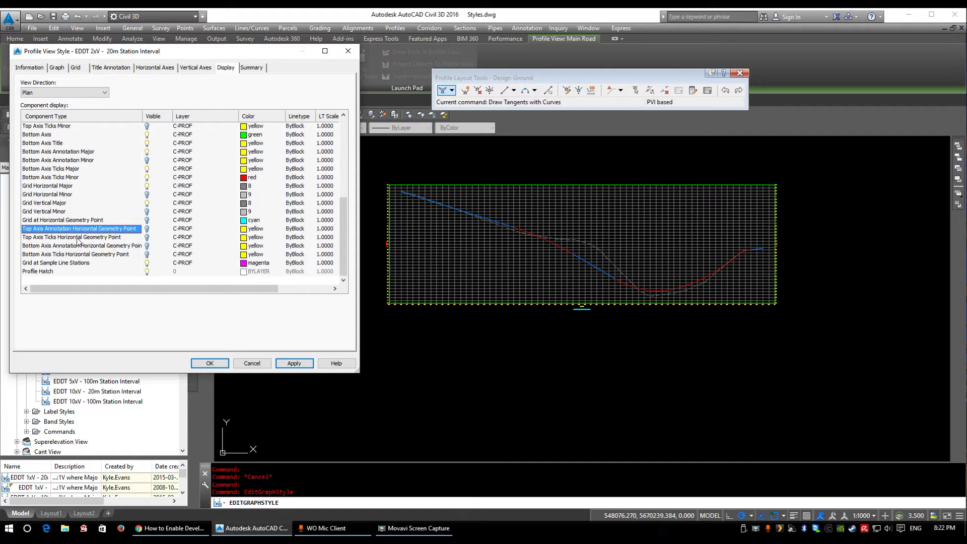
click(84, 237)
click(86, 229)
click(147, 229)
click(297, 363)
click(57, 238)
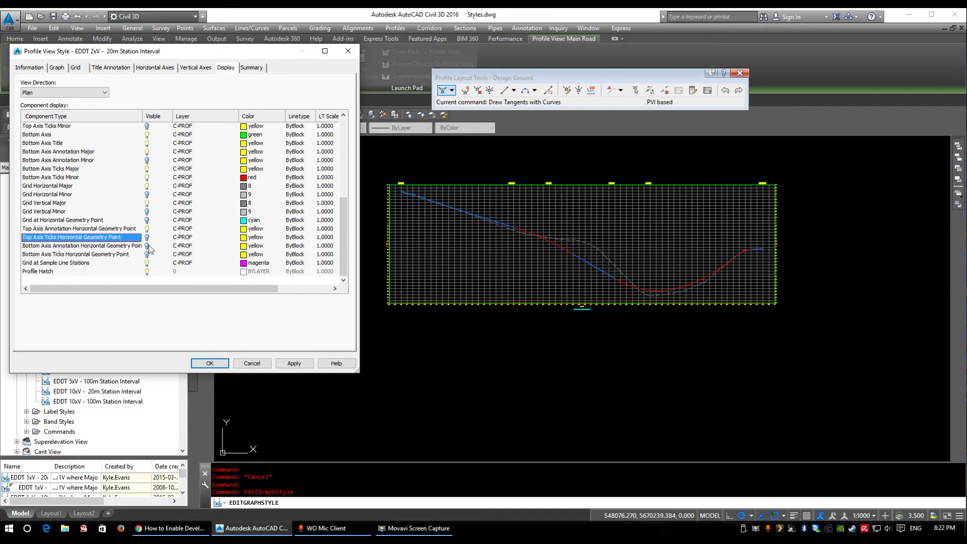
Step: Review the bottom axis annotation and ticks at horizontal geometry points and the Grid at Sample Line Stations component
click(50, 246)
click(49, 256)
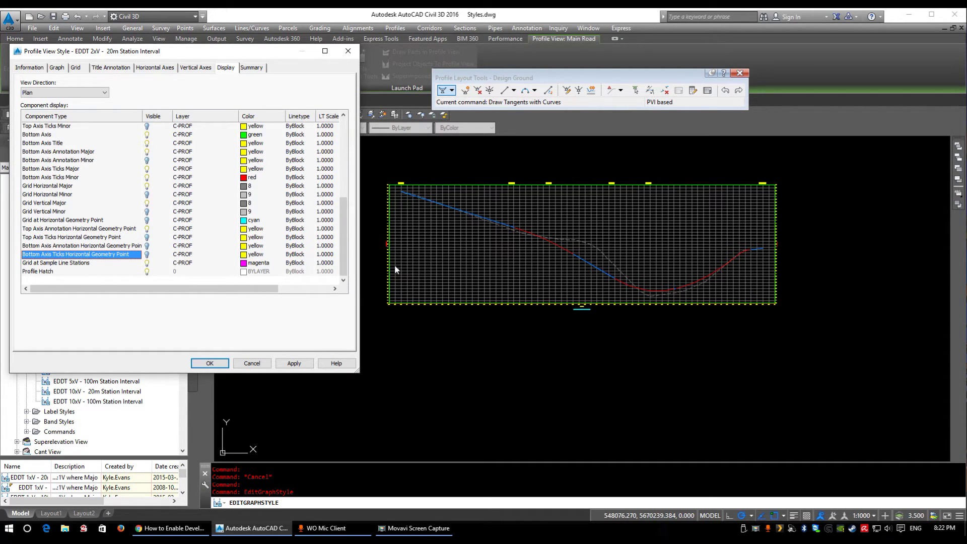
click(83, 263)
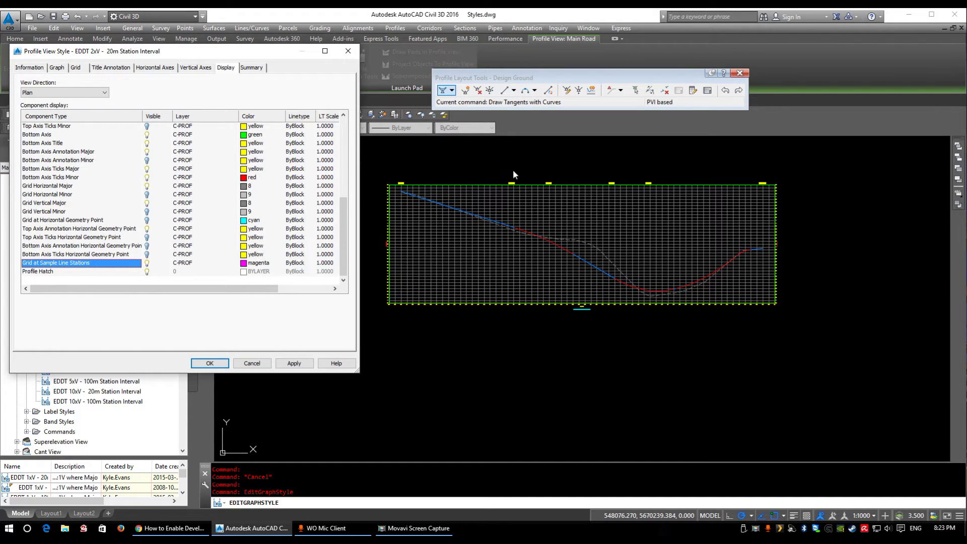
Step: Expand every property group in the profile view style's summary, from Information through Bottom Axis, for review
drag(255, 57, 405, 91)
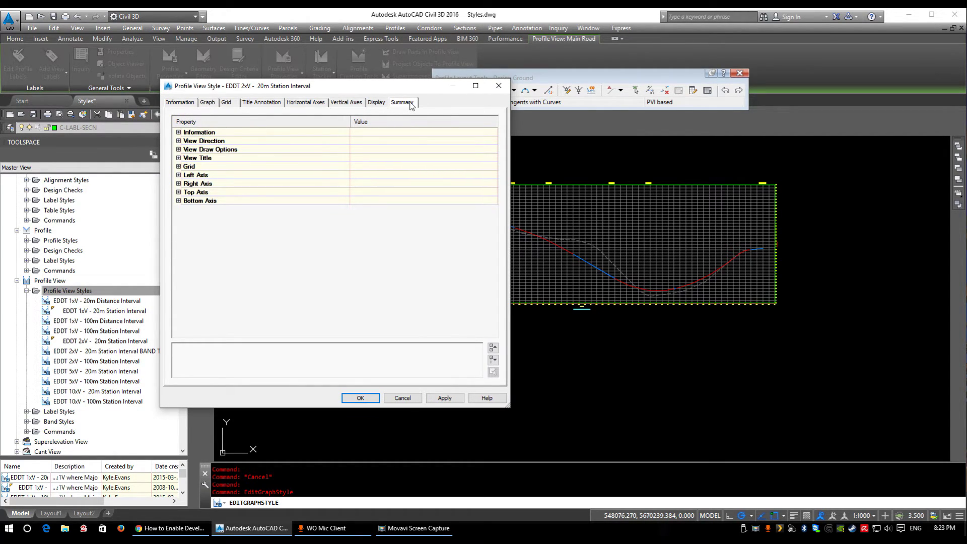
click(178, 201)
click(179, 192)
click(178, 184)
click(178, 174)
click(179, 158)
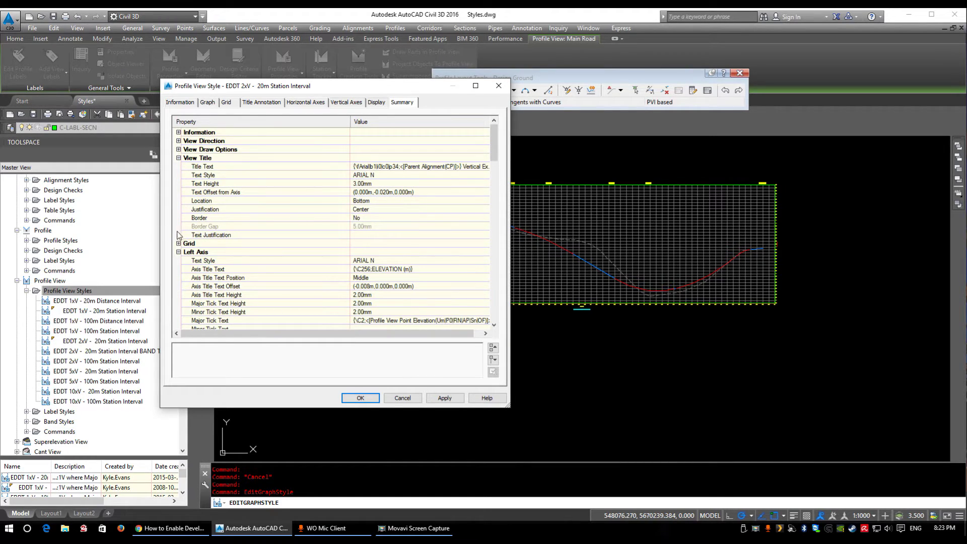
click(178, 243)
click(178, 150)
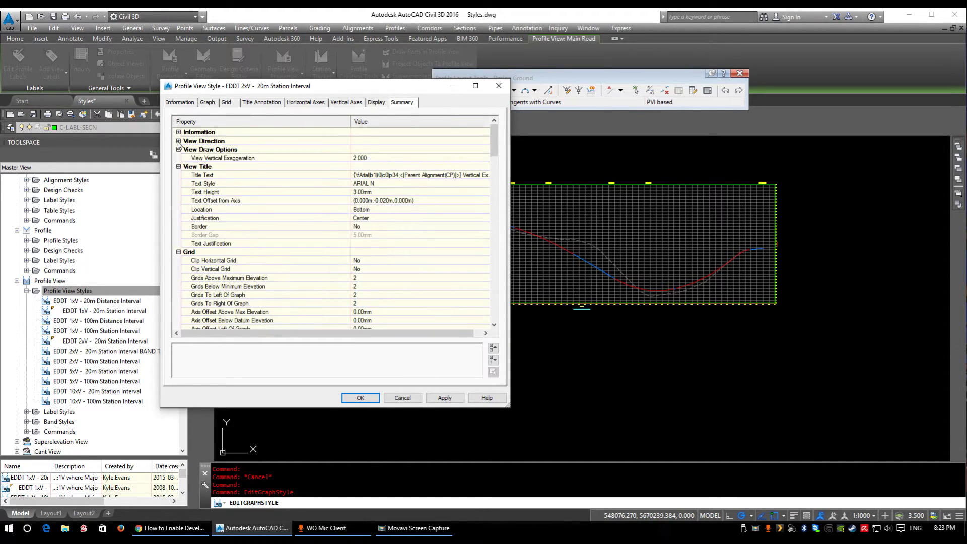
click(179, 141)
click(178, 132)
Step: Check the available View Direction options in the style summary, keeping Right selected
scroll(368, 185, down, 2)
click(385, 150)
click(386, 151)
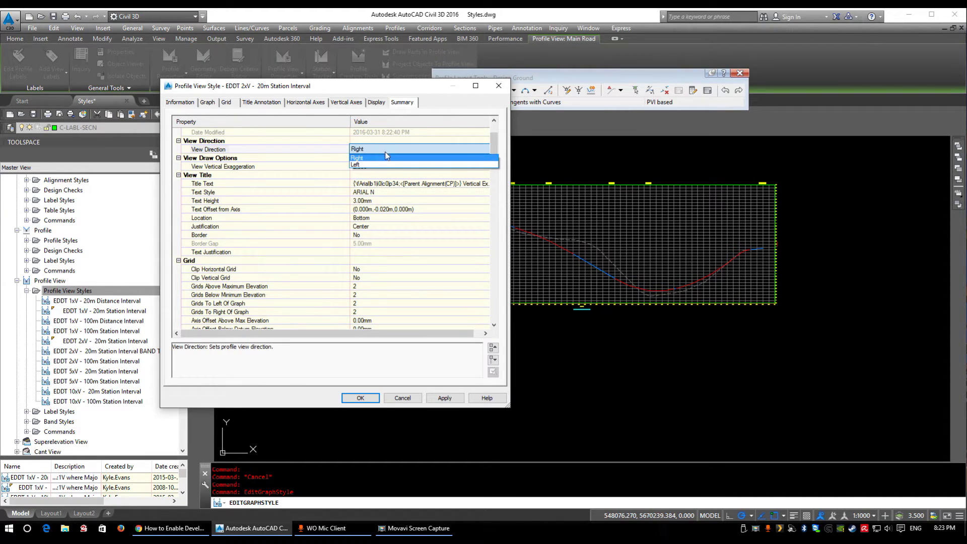
click(368, 158)
click(342, 192)
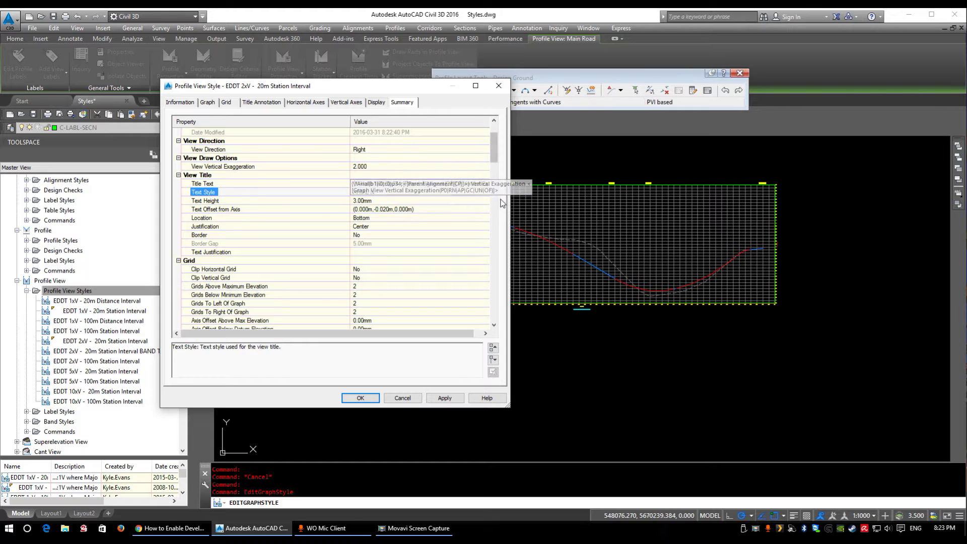
Step: Set the view title's text height to 4 mm in the style summary and apply the change to the profile view
drag(511, 197, 636, 197)
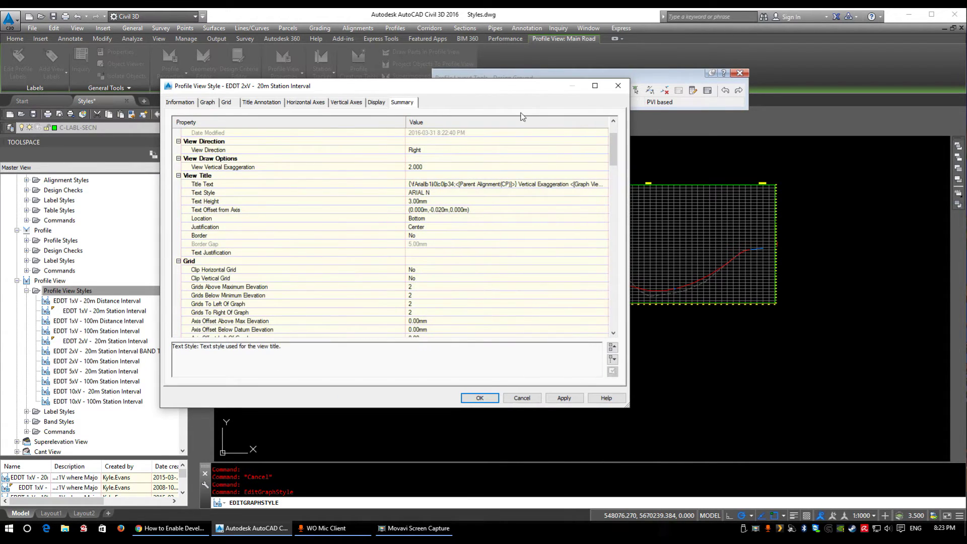
drag(488, 88, 369, 56)
click(338, 147)
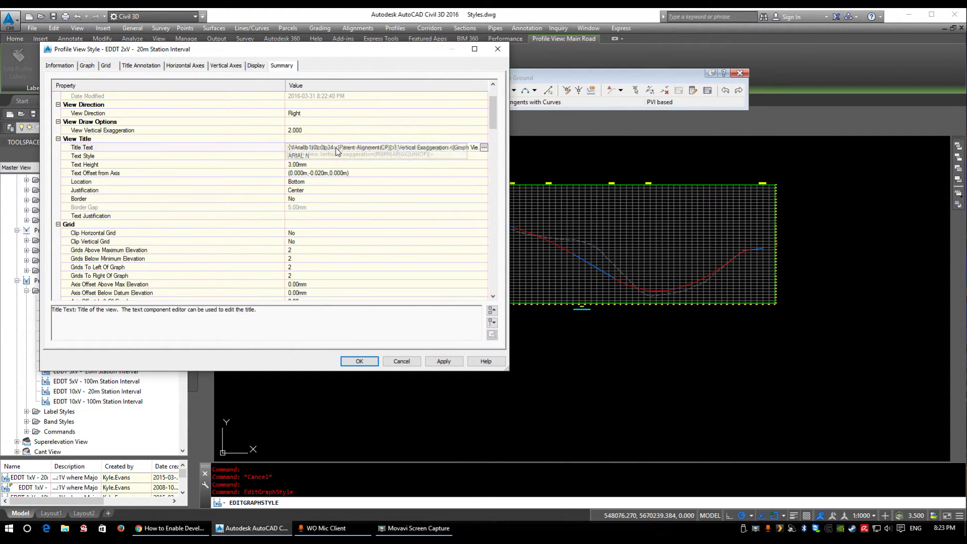
click(314, 155)
click(305, 165)
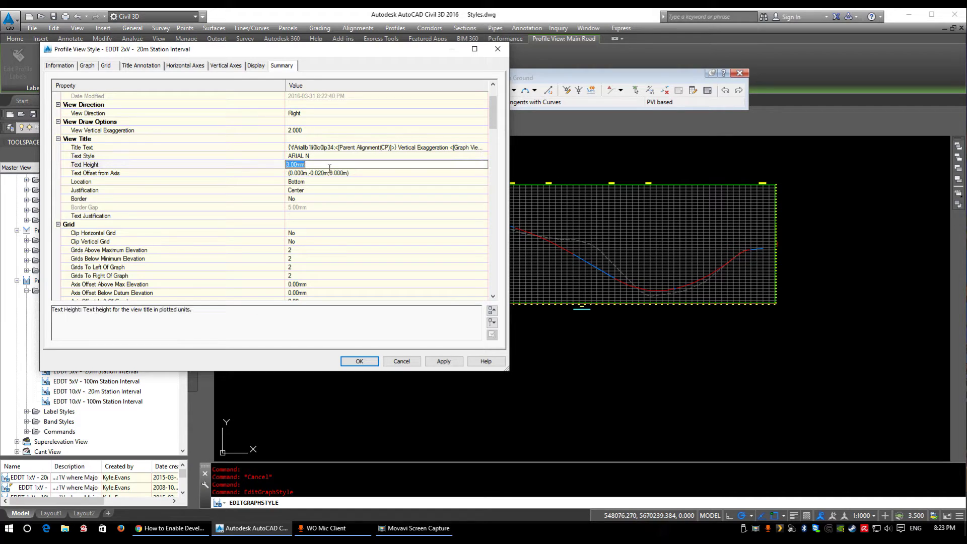
text(4)
click(452, 362)
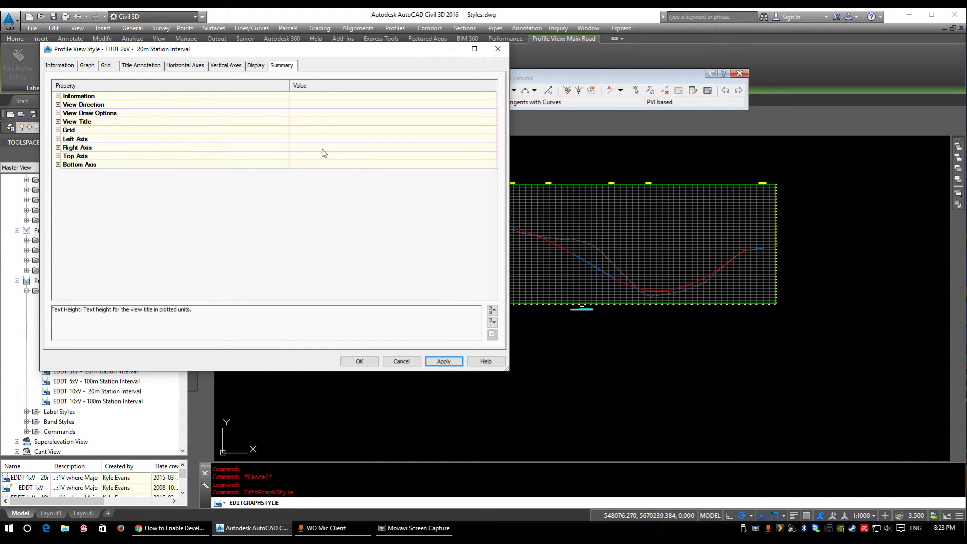
Step: Review the style's summary, display, axes, title annotation, grid, graph and information settings, then accept and close the style
click(58, 105)
click(58, 121)
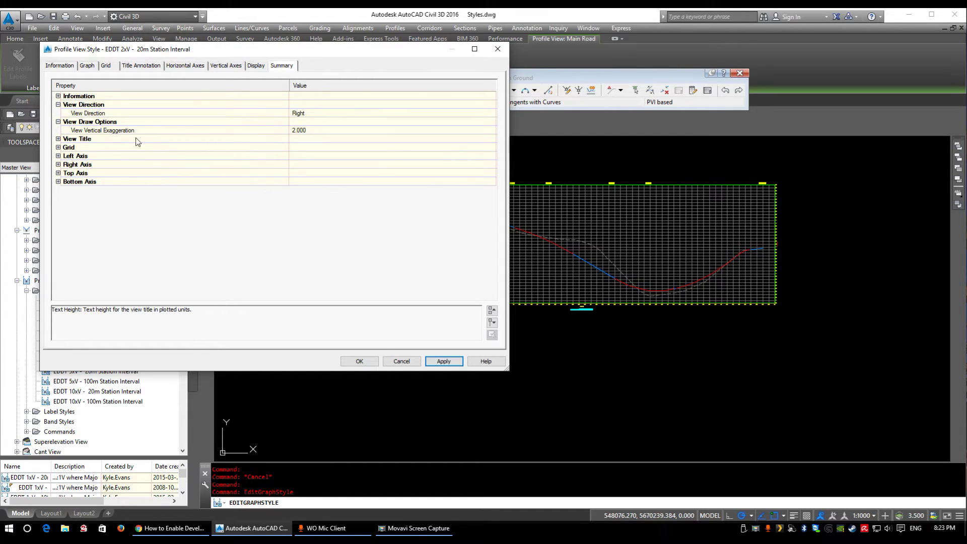
click(259, 71)
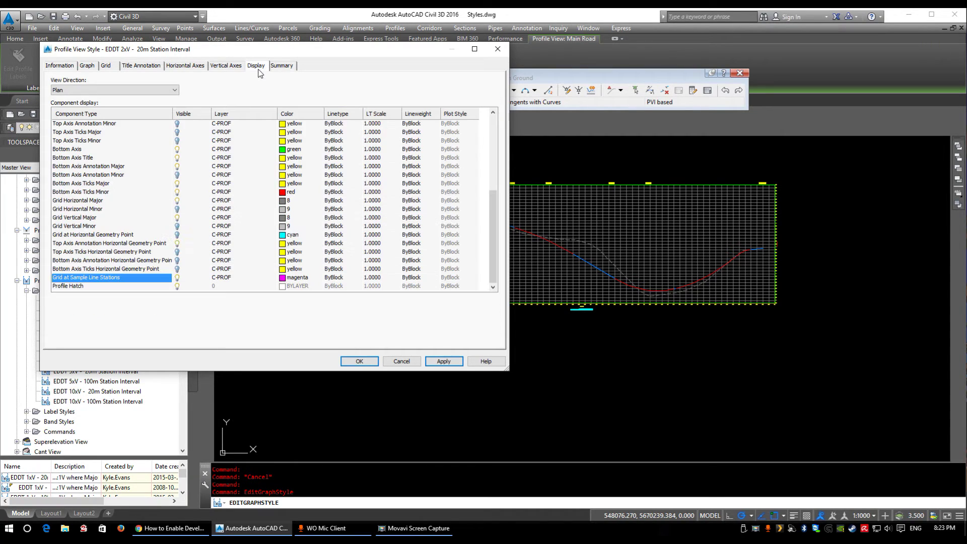
click(227, 69)
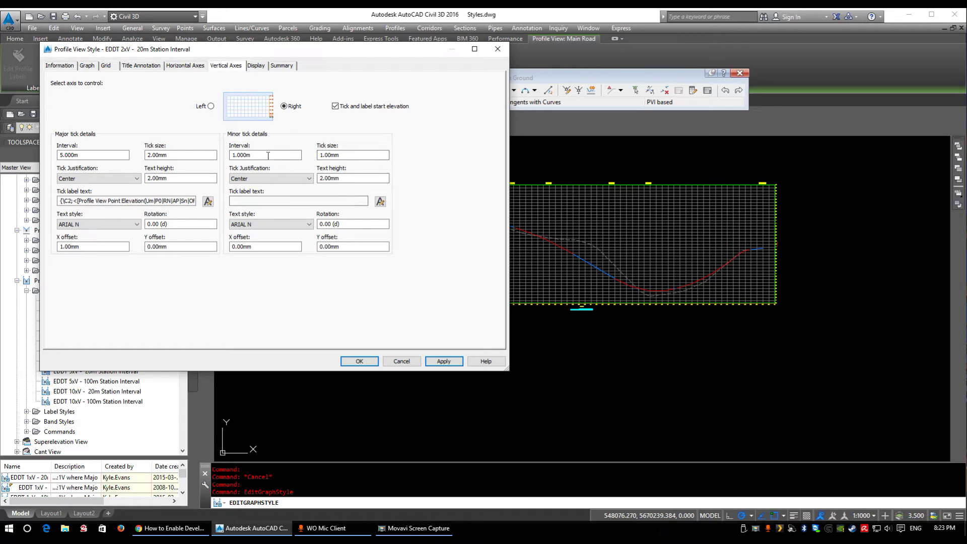
click(185, 67)
click(147, 67)
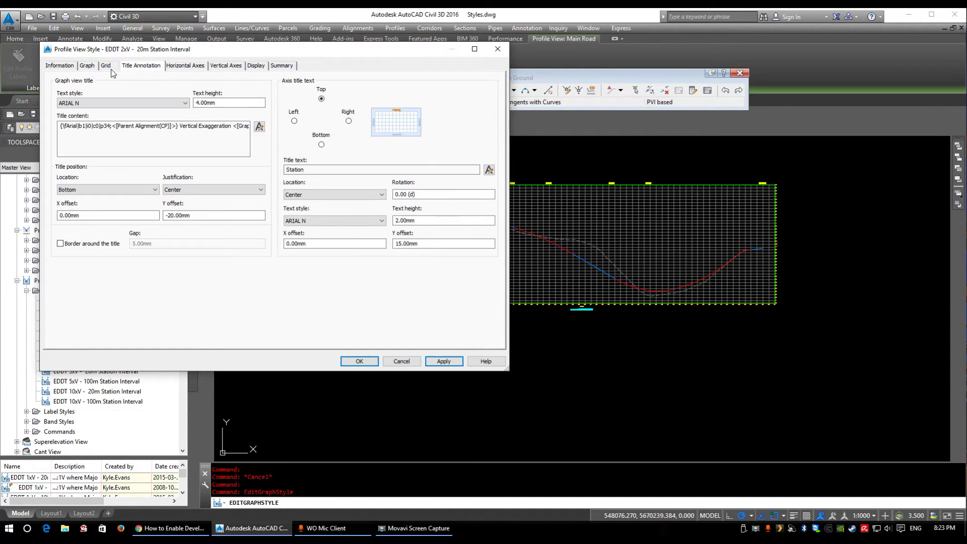
click(107, 68)
click(88, 67)
click(72, 67)
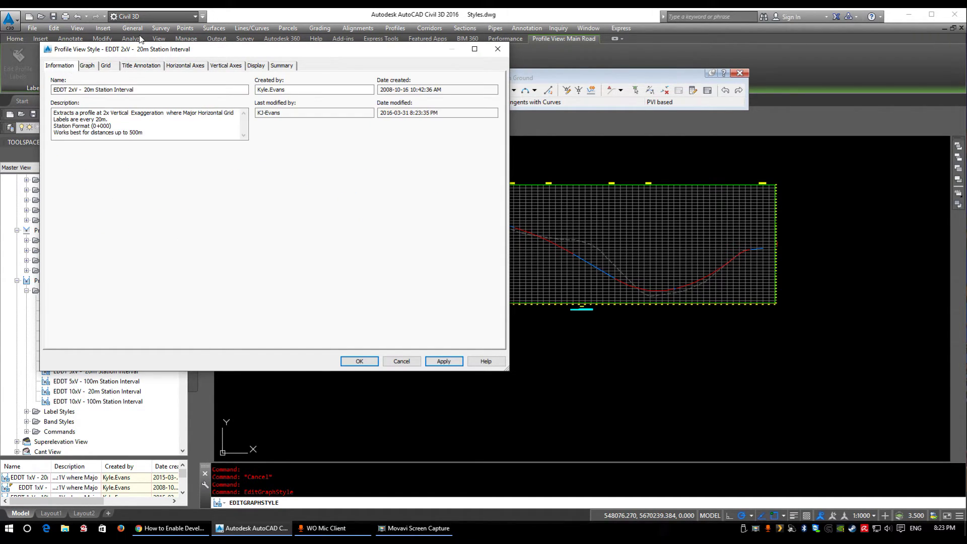
click(362, 366)
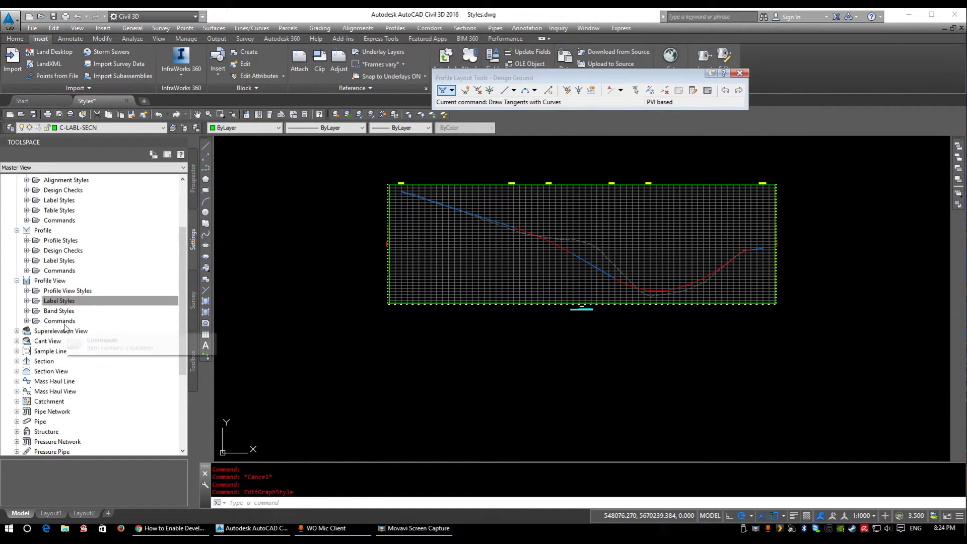
Step: Expand the Band Styles collection under Profile View and examine the area beneath the profile view where bands are placed
double_click(61, 315)
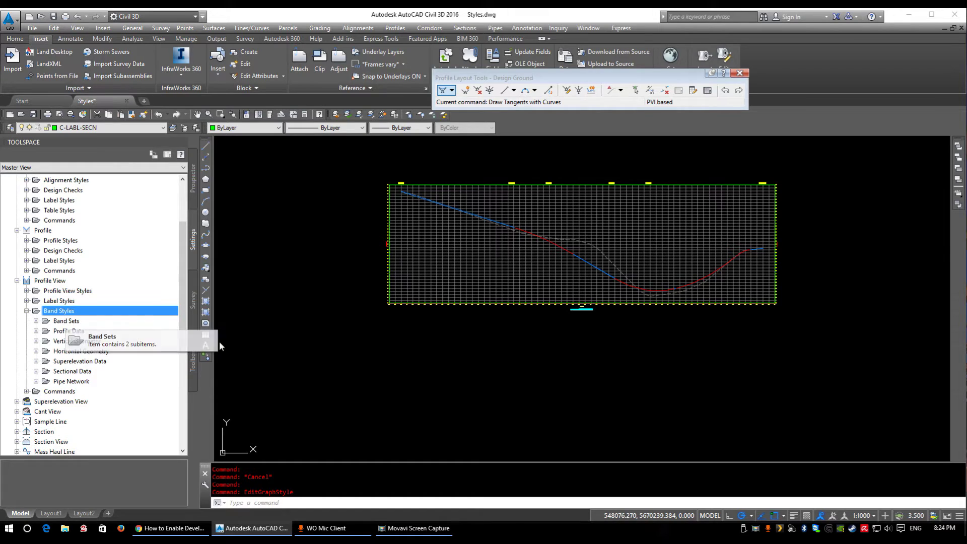
scroll(395, 309, up, 4)
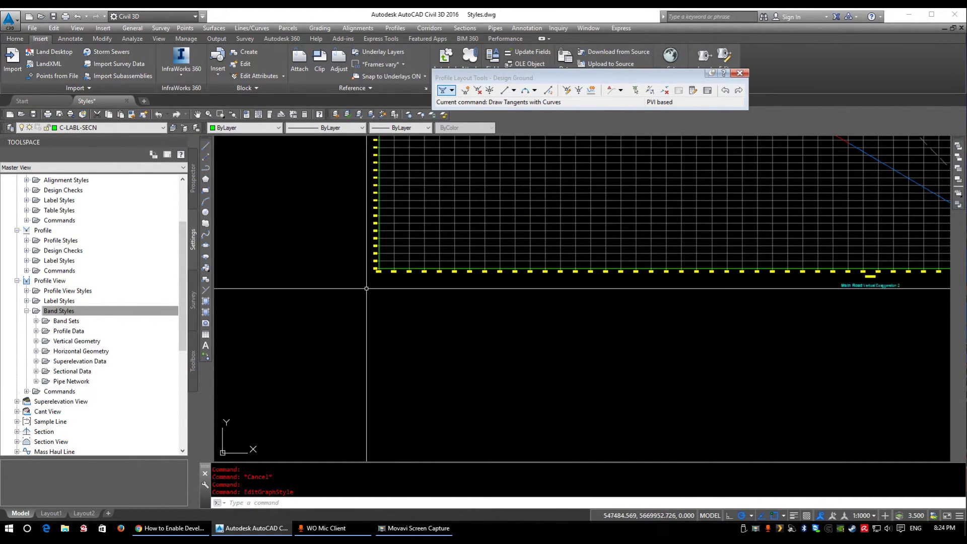
middle_drag(409, 292, 346, 354)
scroll(346, 354, down, 2)
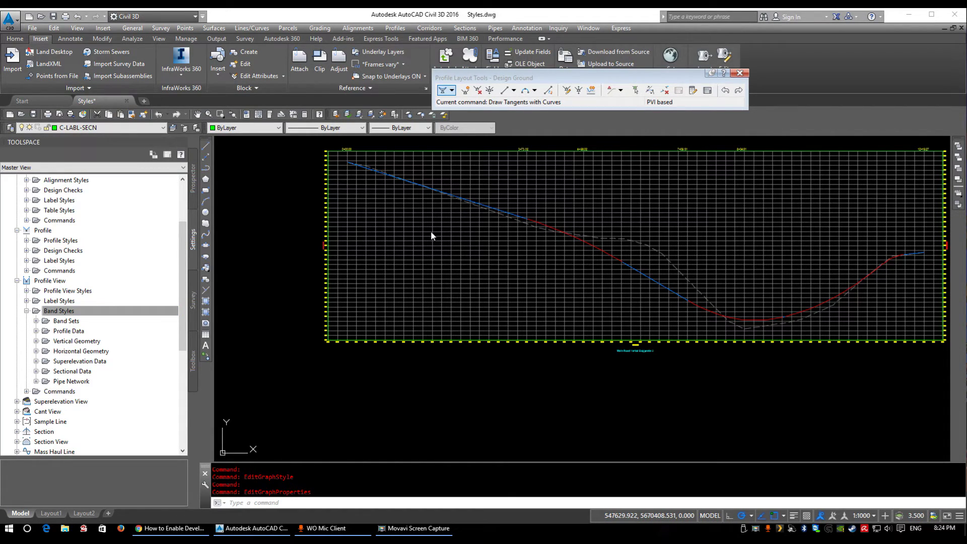
Step: Open the Main Road profile view's band properties and check the available band types, keeping Profile Data
click(594, 302)
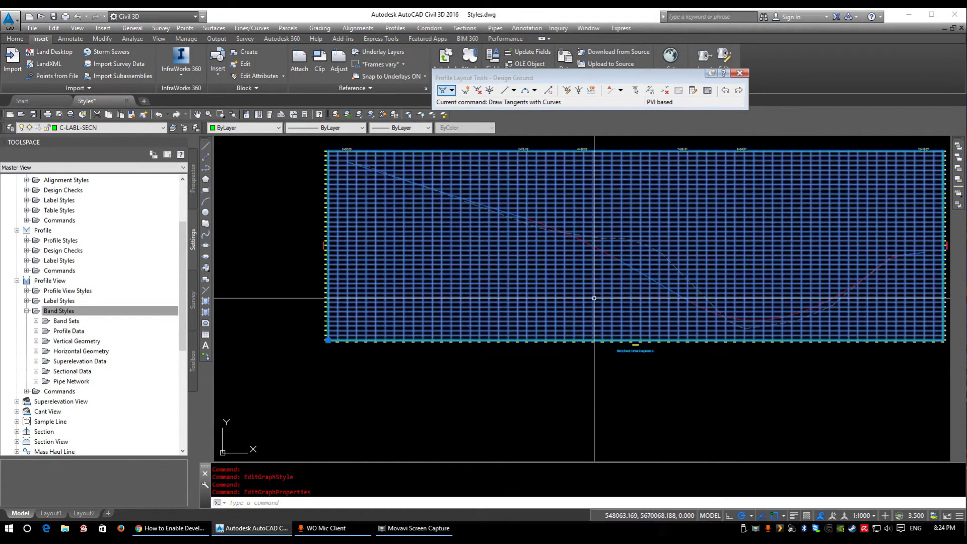
right_click(594, 300)
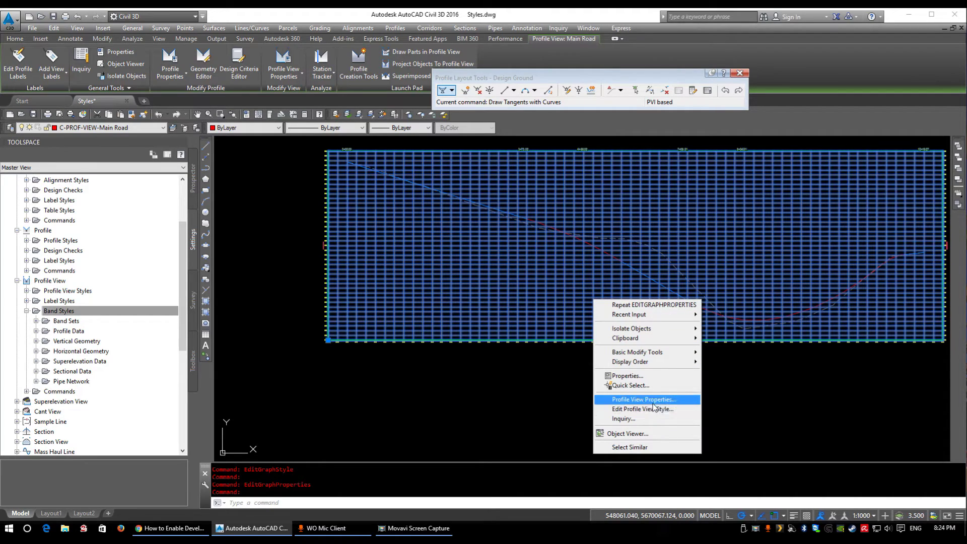
click(650, 401)
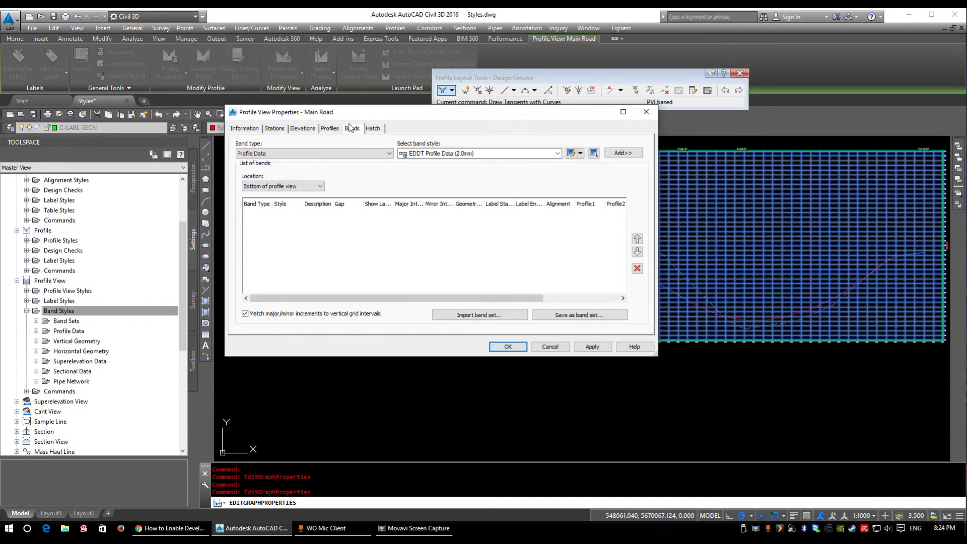
click(328, 153)
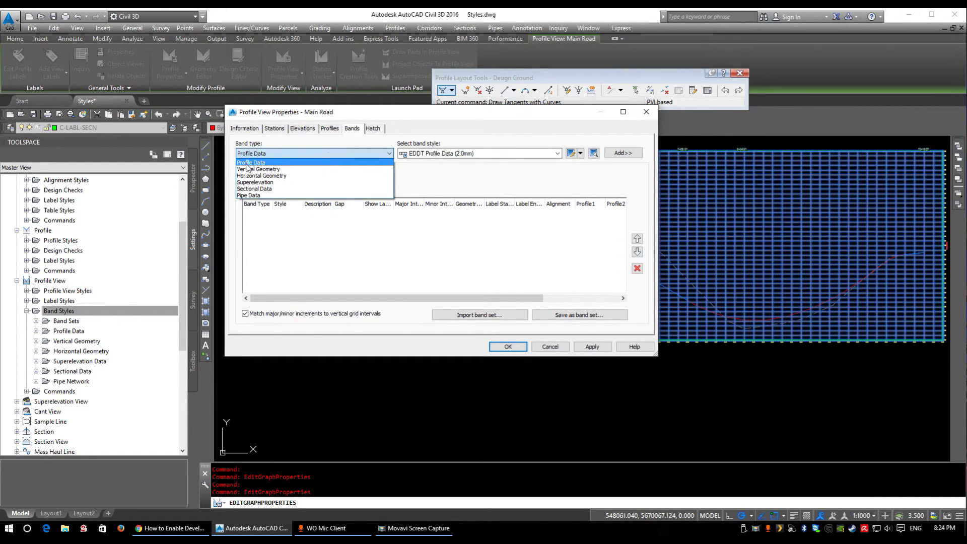
click(469, 124)
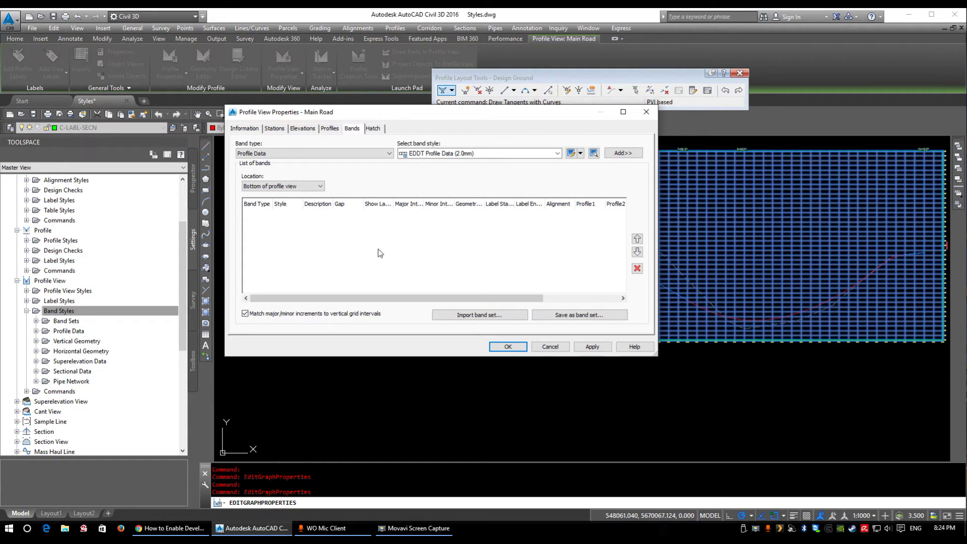
Step: Add an EDDT Profile Data (2.0mm) band at the bottom of the profile view, with Main Road as Profile 1 and all geometry points labelled
click(613, 153)
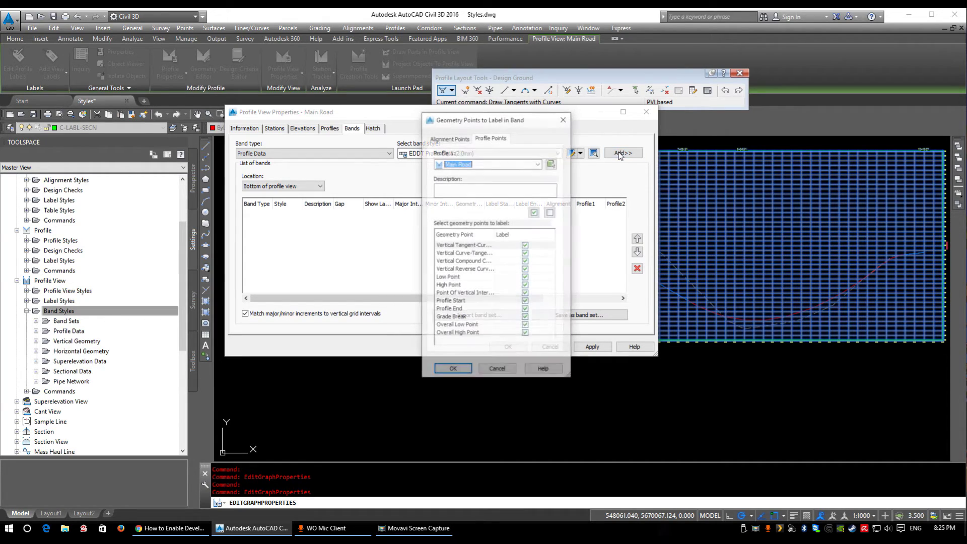
drag(524, 125, 457, 119)
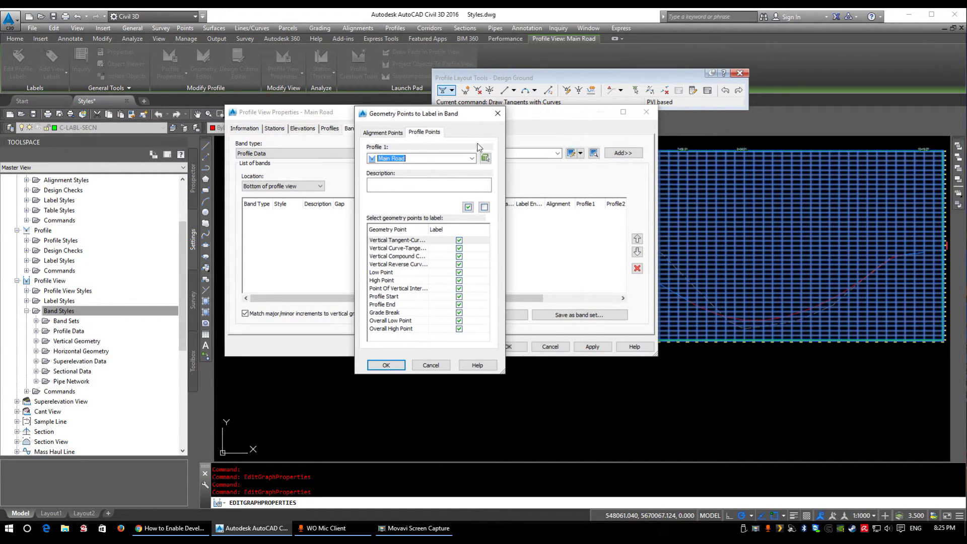
click(472, 158)
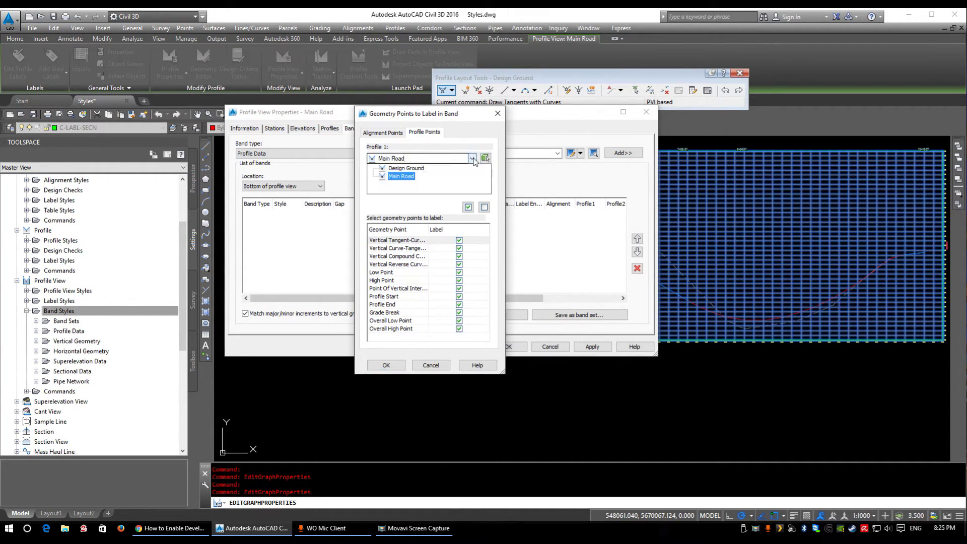
click(402, 177)
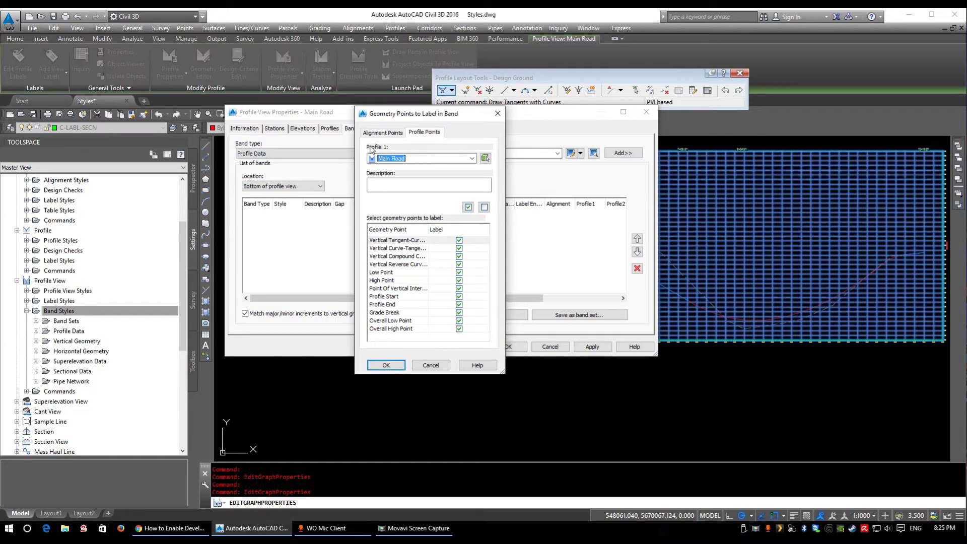
click(387, 133)
click(416, 133)
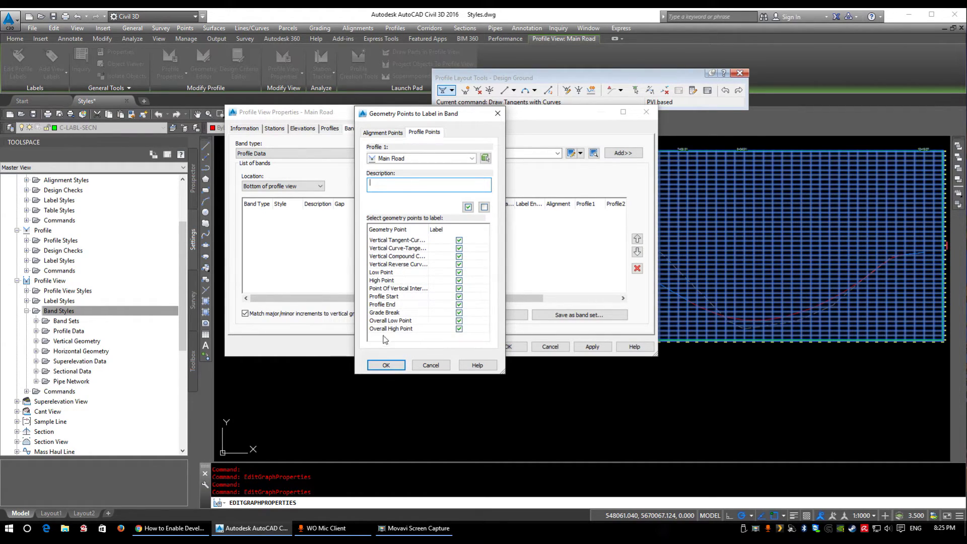
click(386, 365)
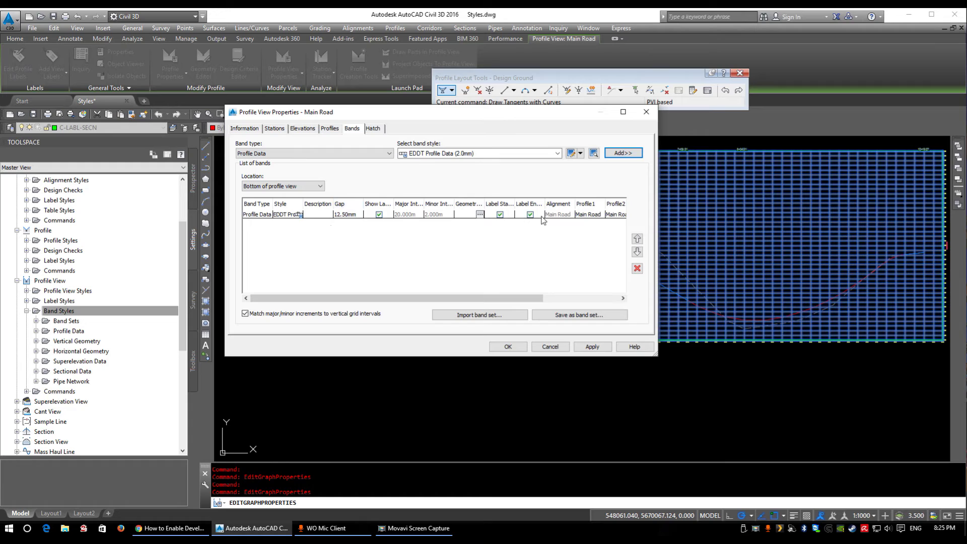
Step: Set the band's Profile2 to Design Ground, apply and accept the properties, and inspect the elevations in the new band
drag(656, 217, 781, 222)
click(636, 215)
click(635, 215)
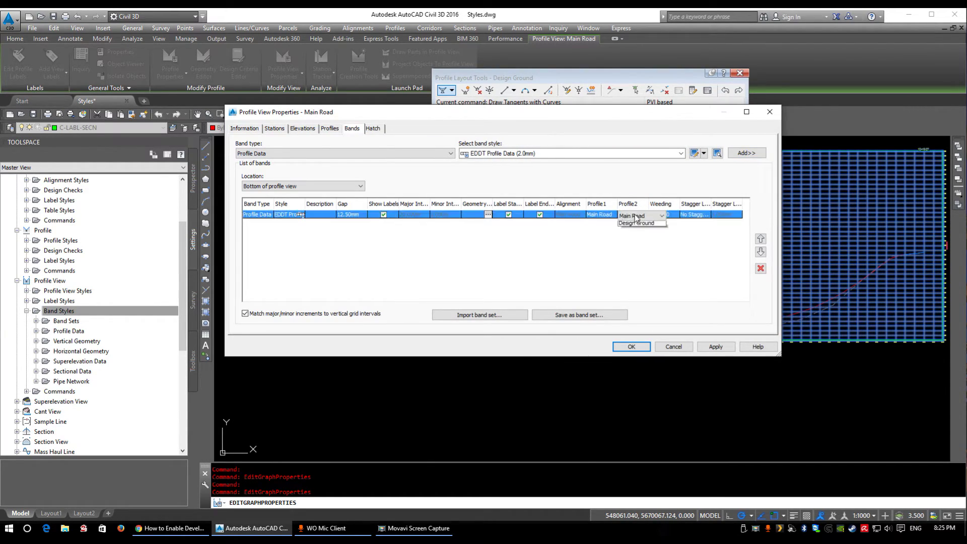
click(636, 231)
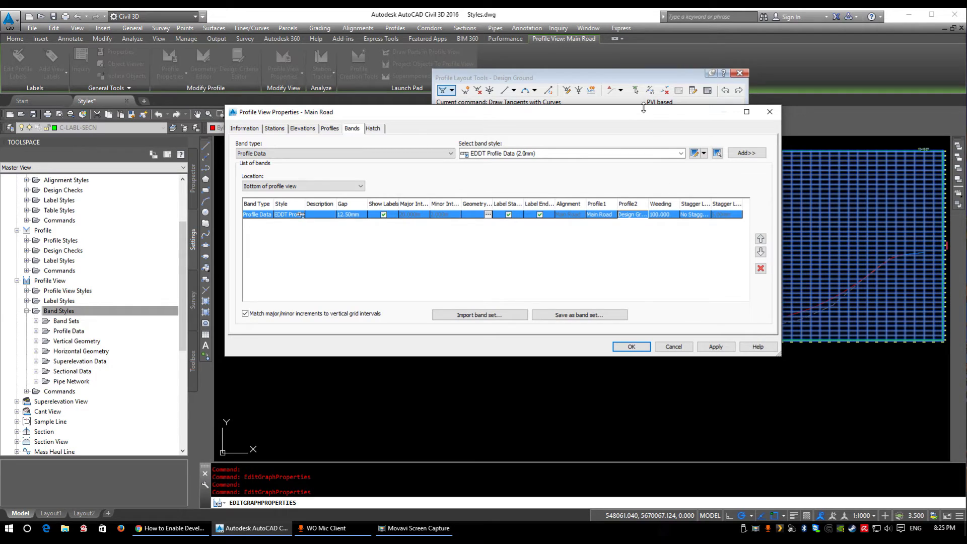
drag(650, 121, 433, 79)
click(496, 306)
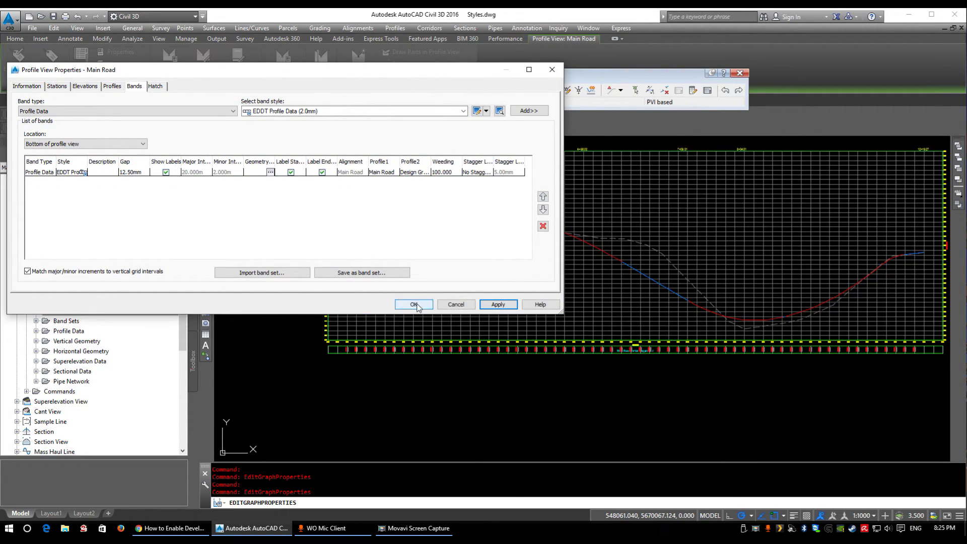
click(413, 305)
scroll(431, 291, up, 10)
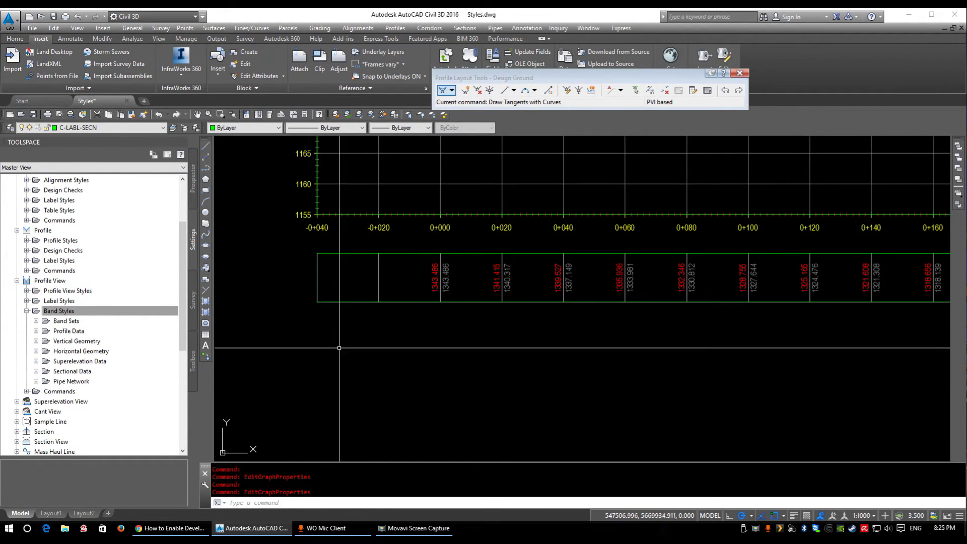
Step: Swap the profiles of the Main Road profile view's data band, setting Profile1 to Design Ground and Profile2 to Main Road, and apply
scroll(431, 291, down, 4)
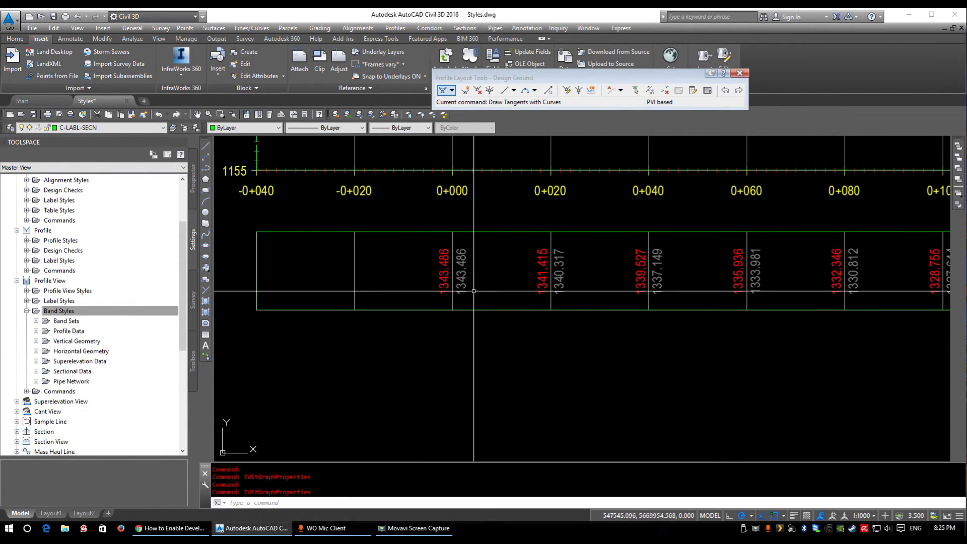
mouse_move(466, 260)
middle_down()
mouse_move(356, 260)
mouse_move(356, 317)
middle_up()
middle_drag(349, 364, 393, 328)
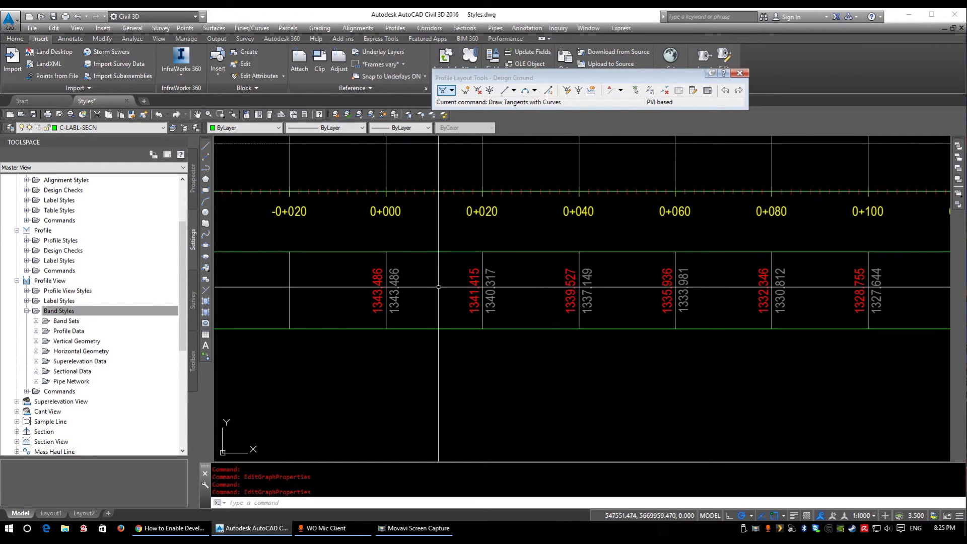
click(386, 275)
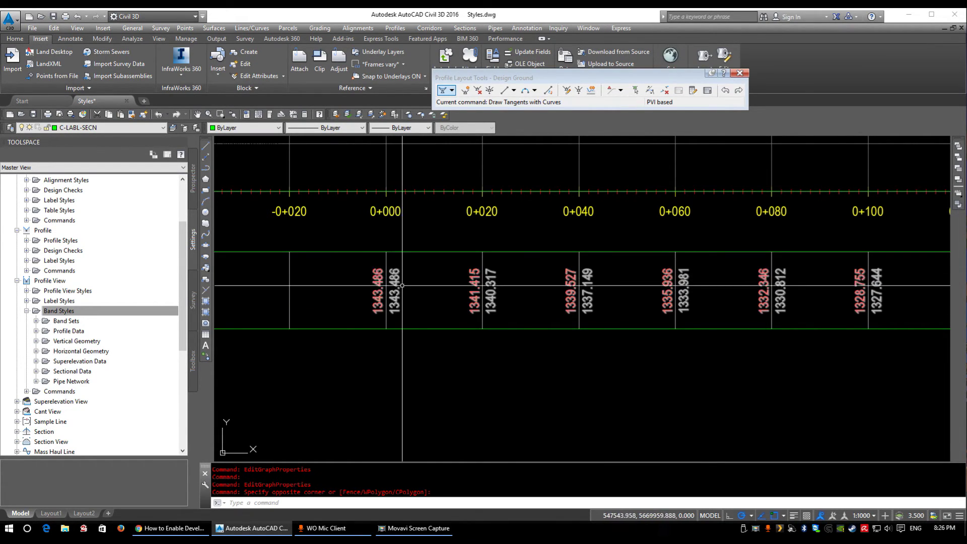
click(395, 289)
right_click(395, 289)
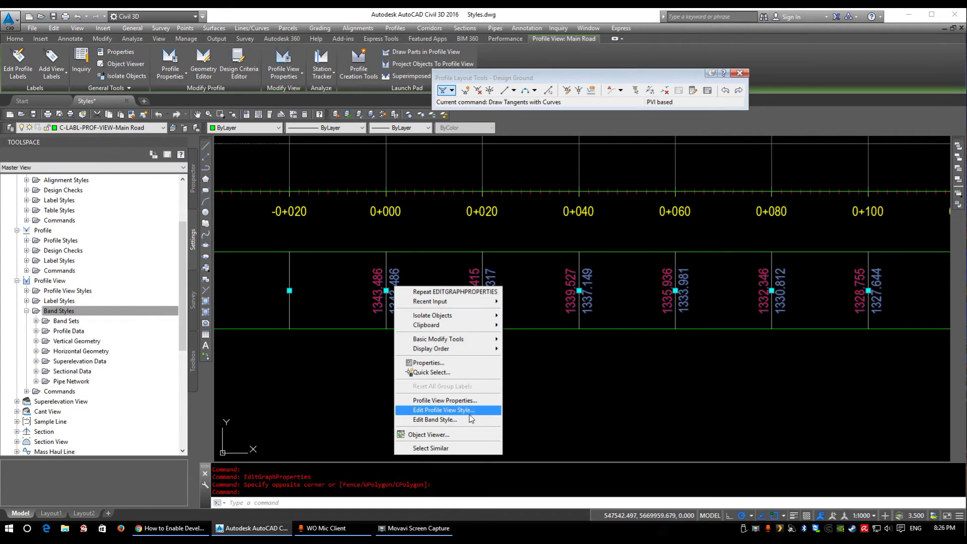
click(444, 401)
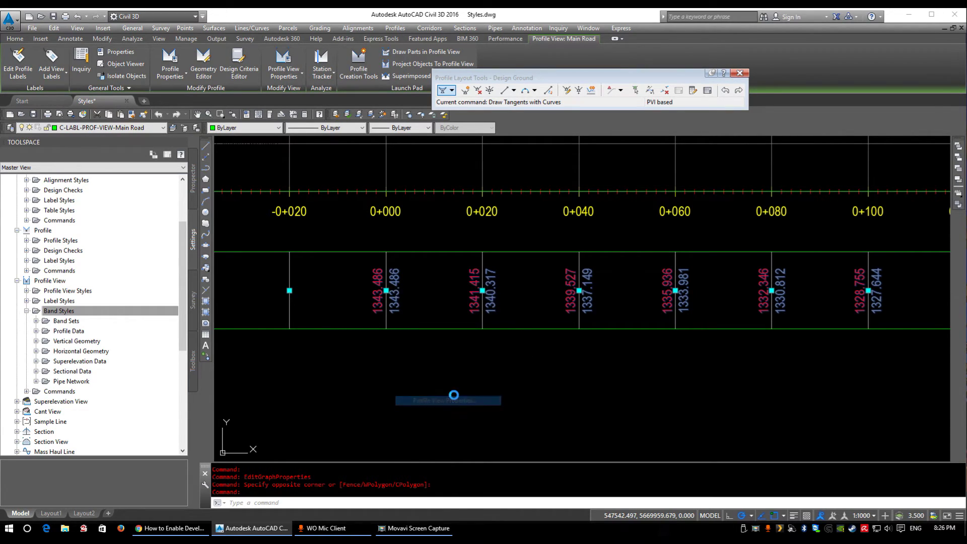
click(377, 174)
click(391, 172)
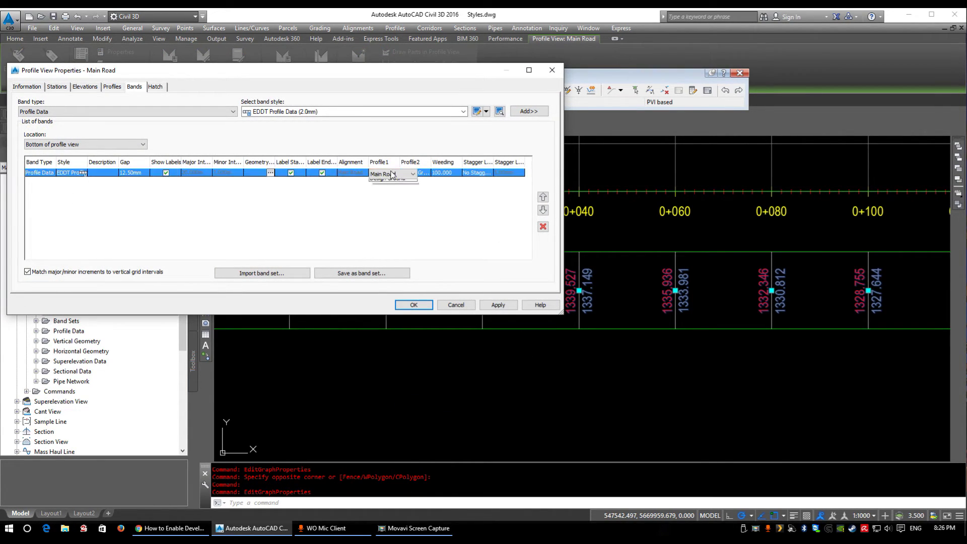
click(386, 188)
click(413, 174)
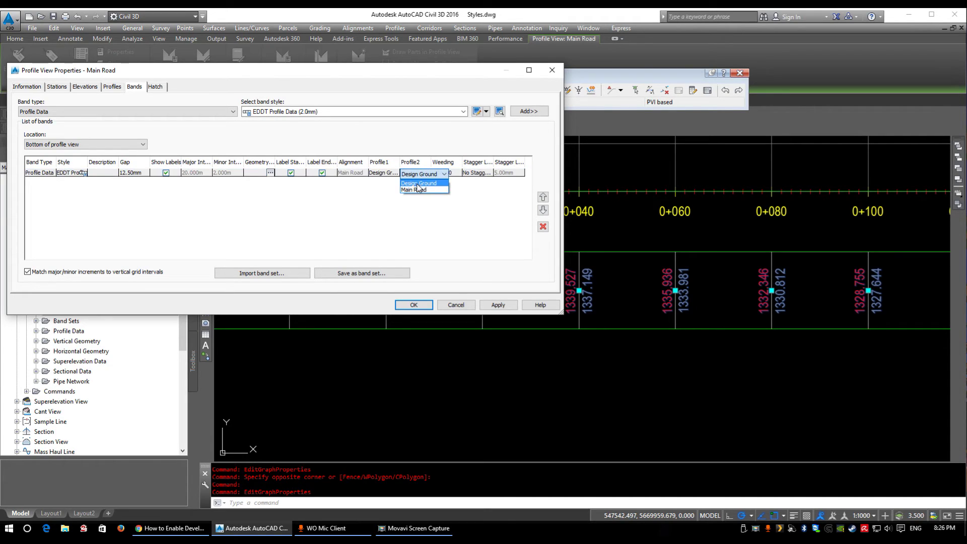
click(413, 193)
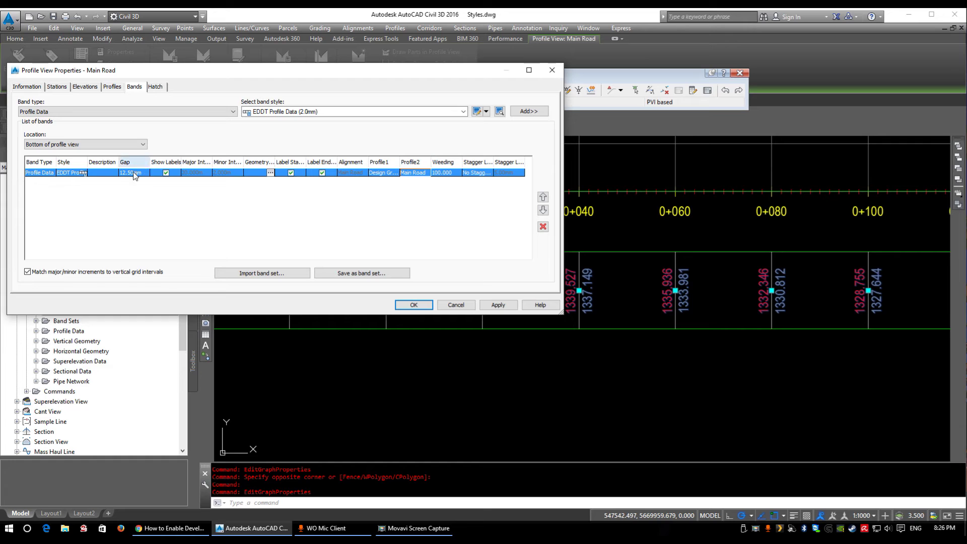
click(498, 305)
click(414, 305)
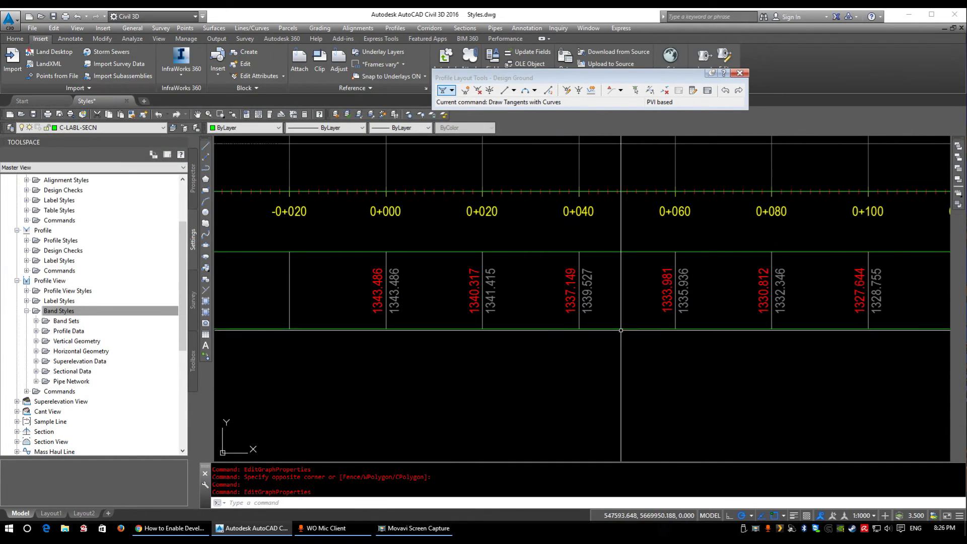
Step: Examine the Default Styles in the CreateProfileView command settings, widening the Value column to read the full style names, and accept
scroll(458, 375, down, 5)
scroll(534, 335, down, 4)
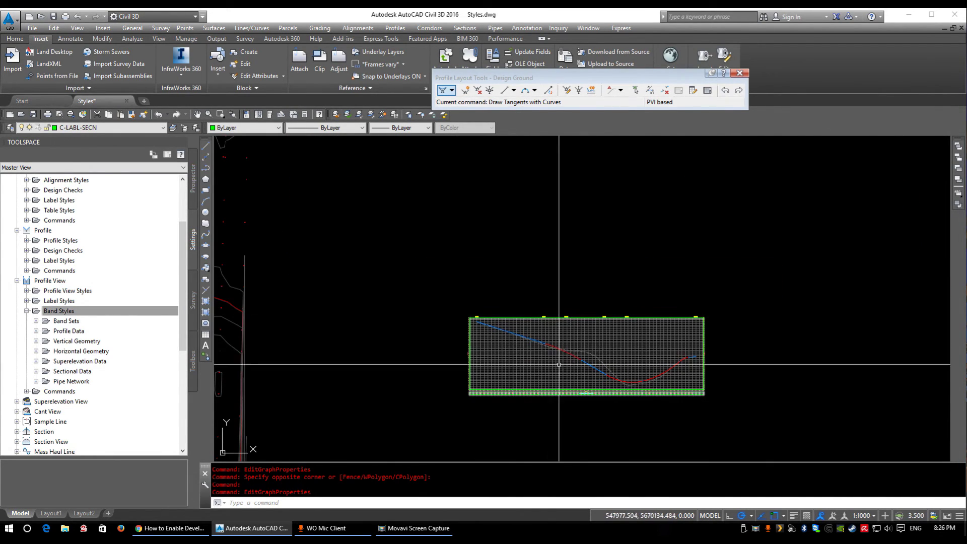
scroll(534, 335, up, 4)
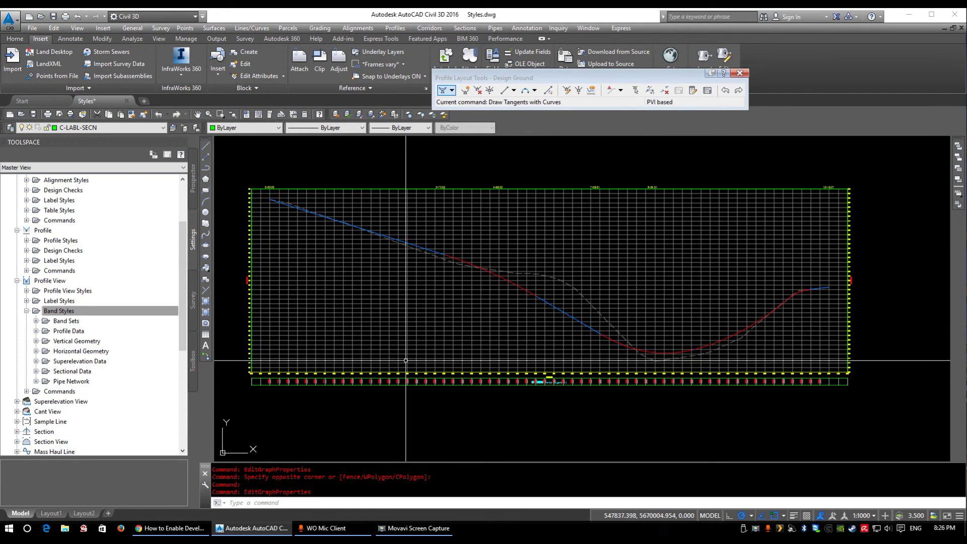
click(63, 392)
double_click(63, 392)
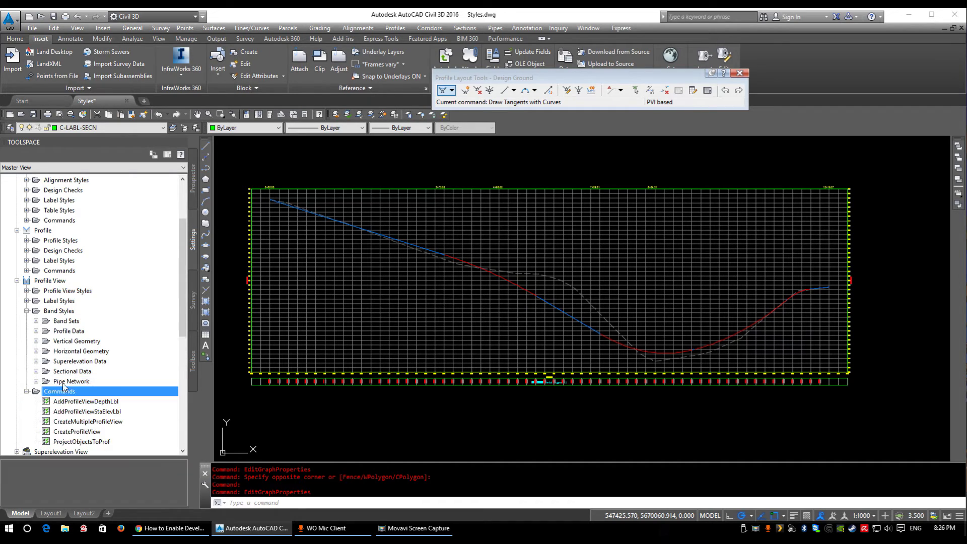
scroll(106, 274, down, 3)
scroll(101, 335, down, 1)
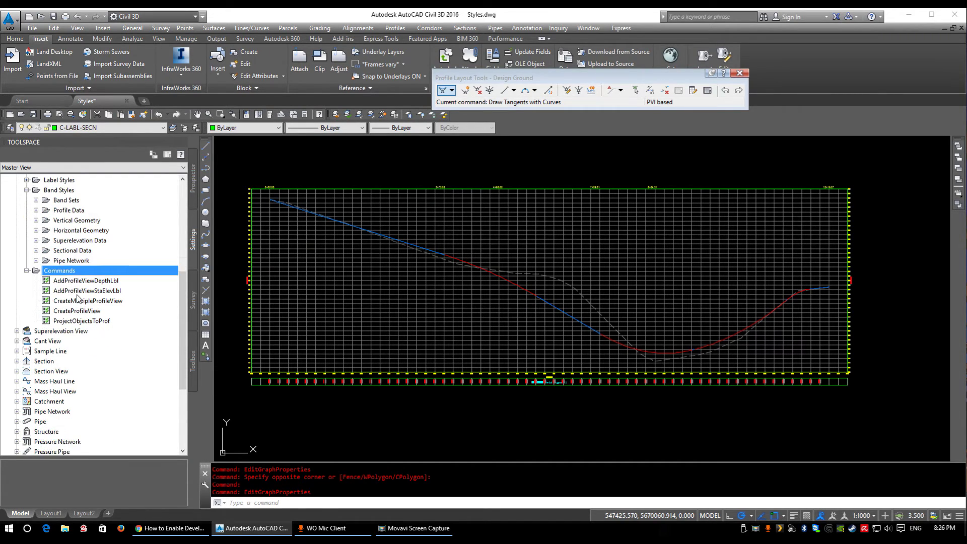
double_click(80, 312)
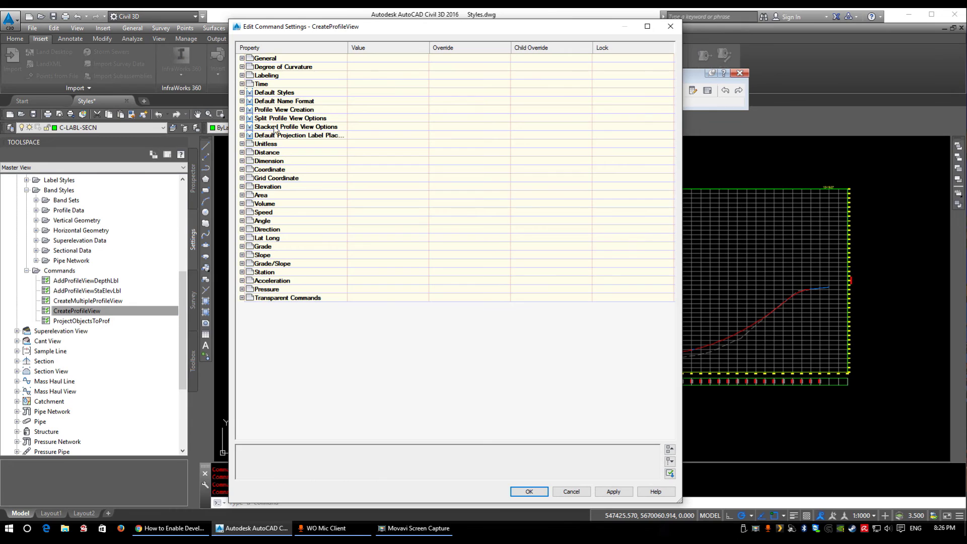
click(243, 93)
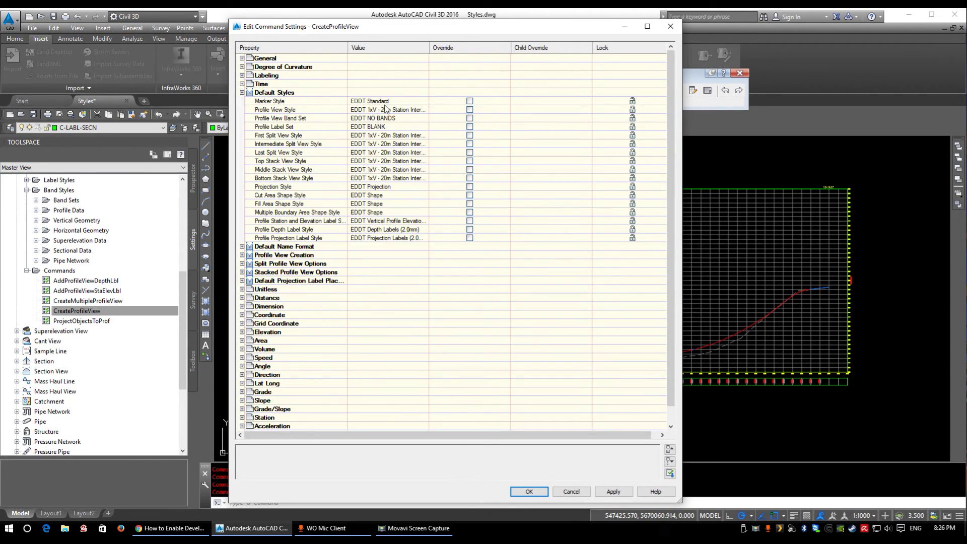
click(290, 102)
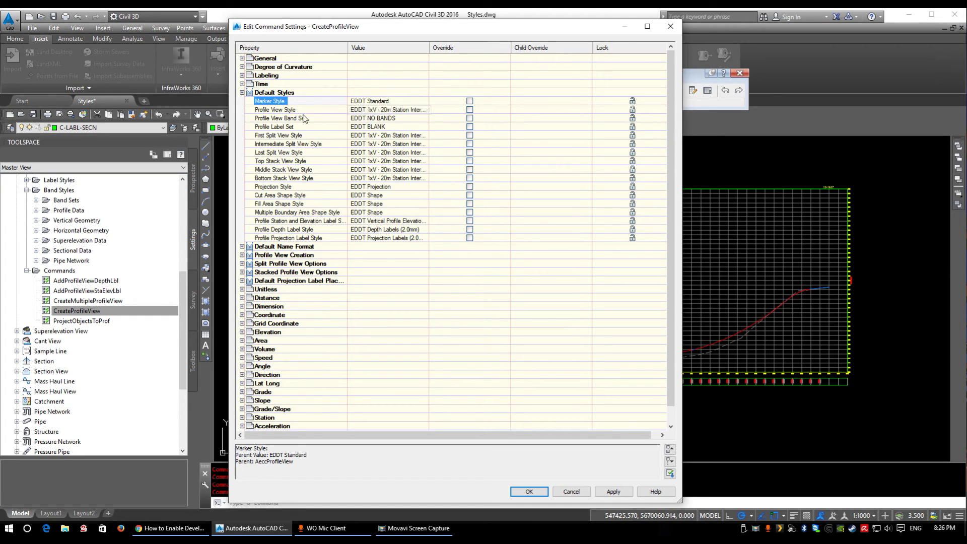
drag(430, 50, 466, 50)
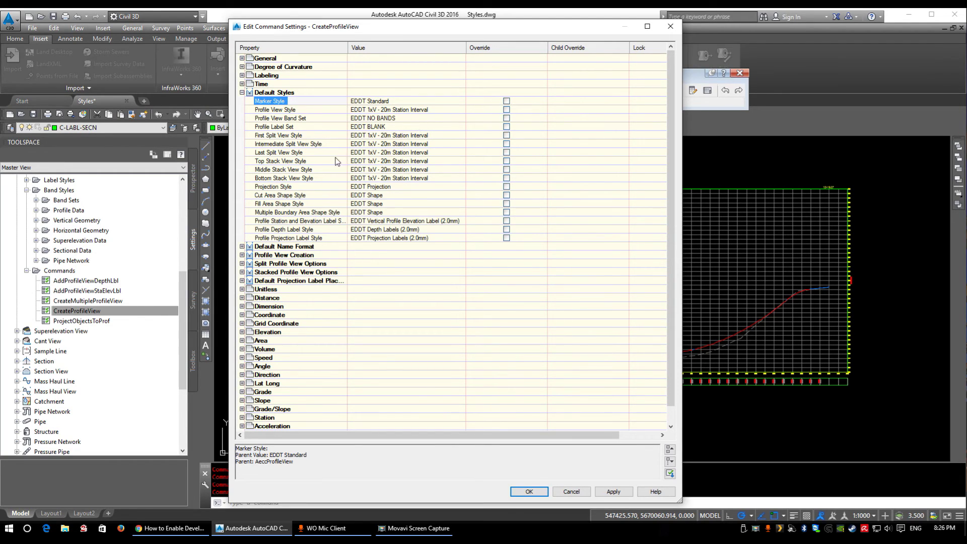
click(529, 492)
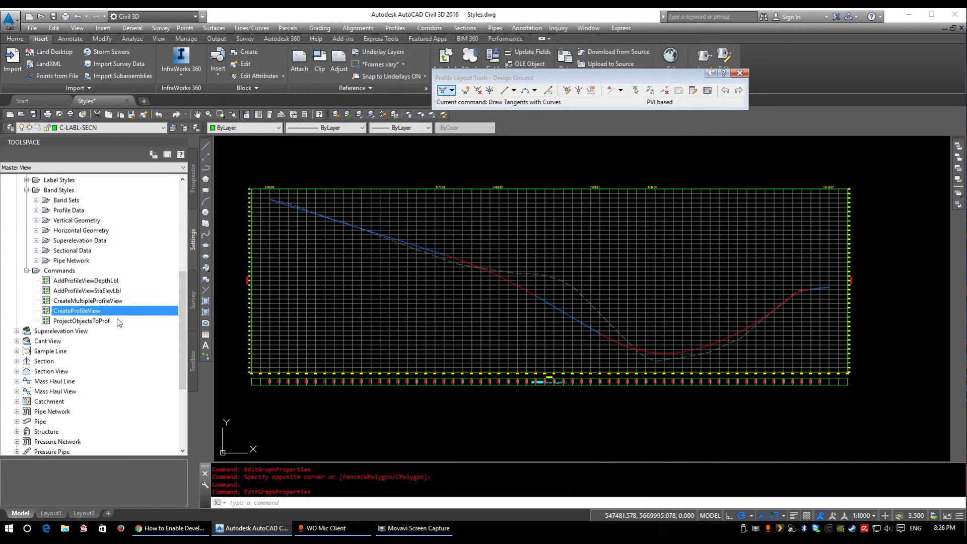
Step: In the CreateProfileFromSurface command settings, set the default Profile Style to EDDT Existing Ground and accept
scroll(54, 304, up, 3)
double_click(58, 241)
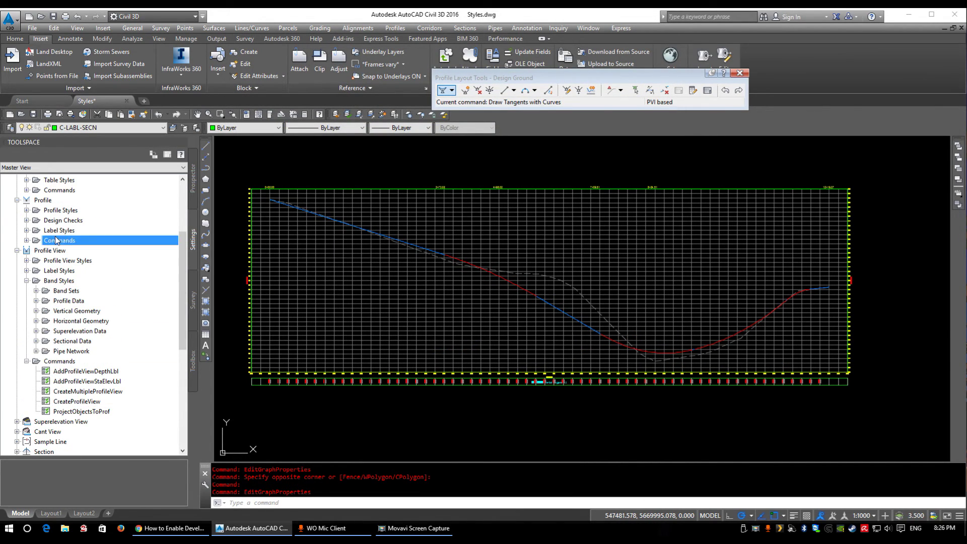
double_click(103, 260)
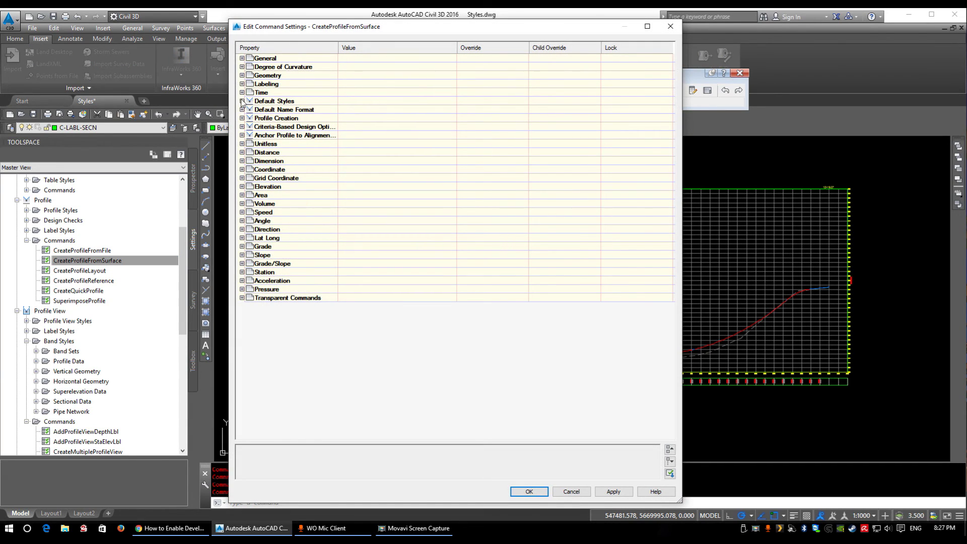
click(241, 101)
click(366, 108)
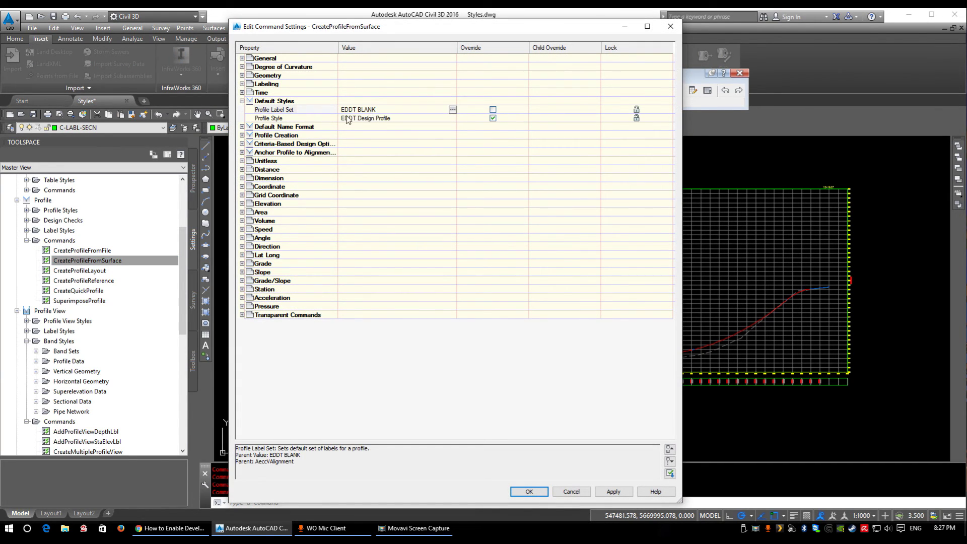
click(368, 121)
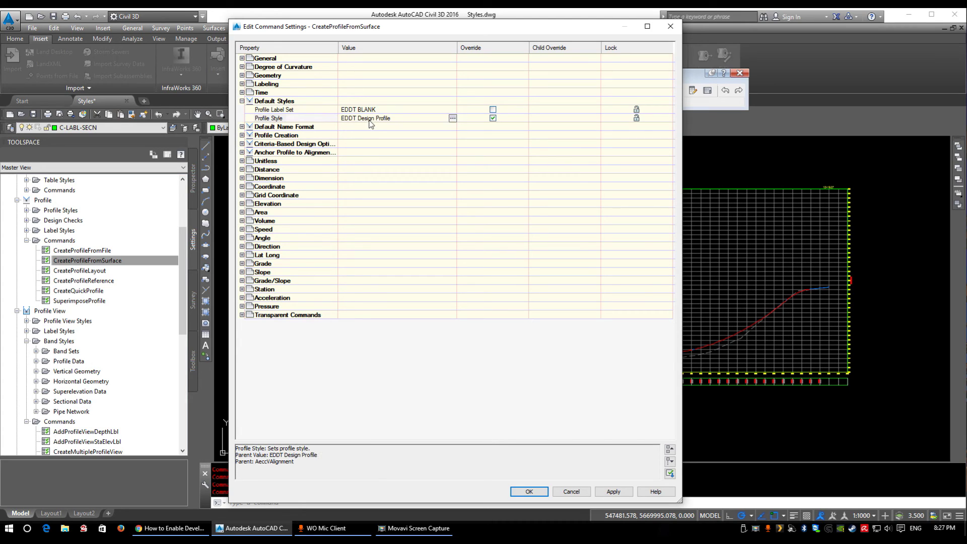
click(452, 118)
click(377, 184)
click(350, 198)
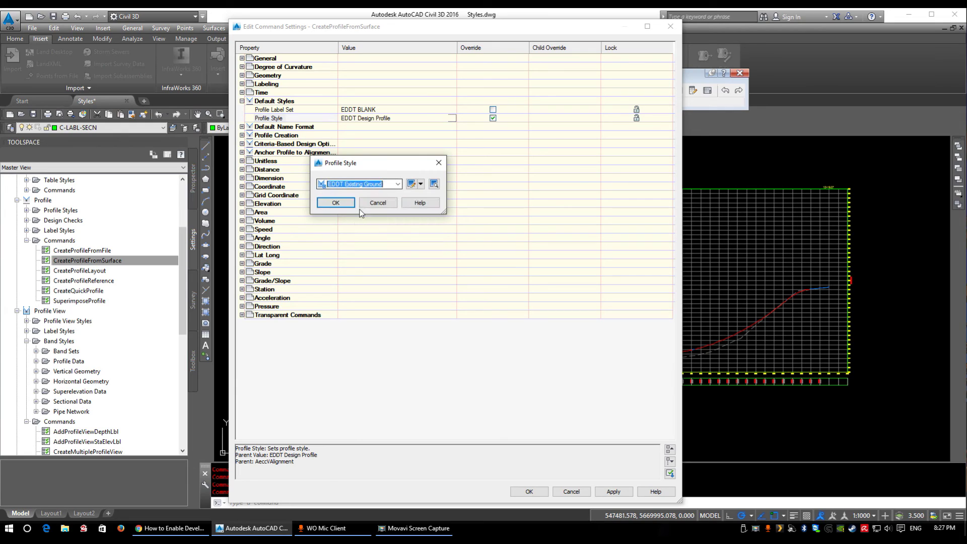
click(334, 202)
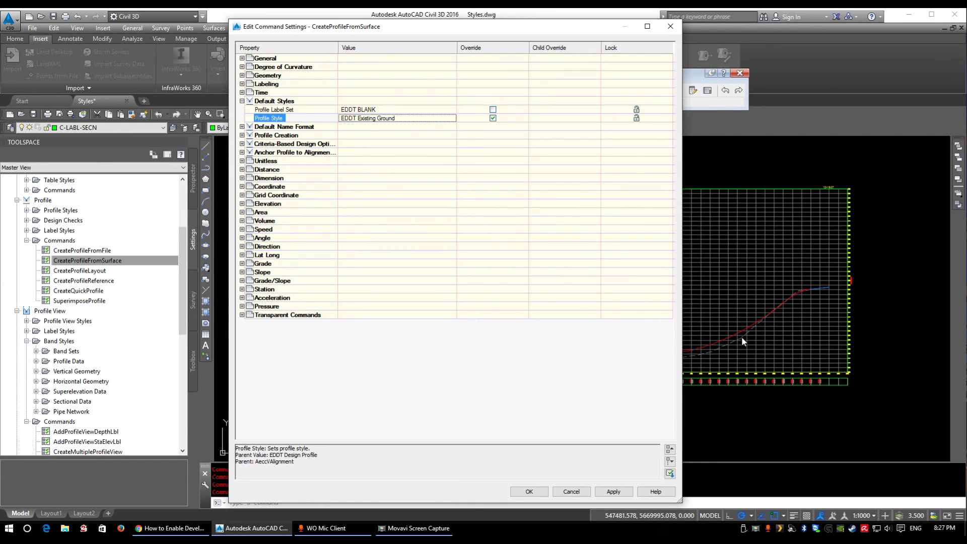
click(529, 491)
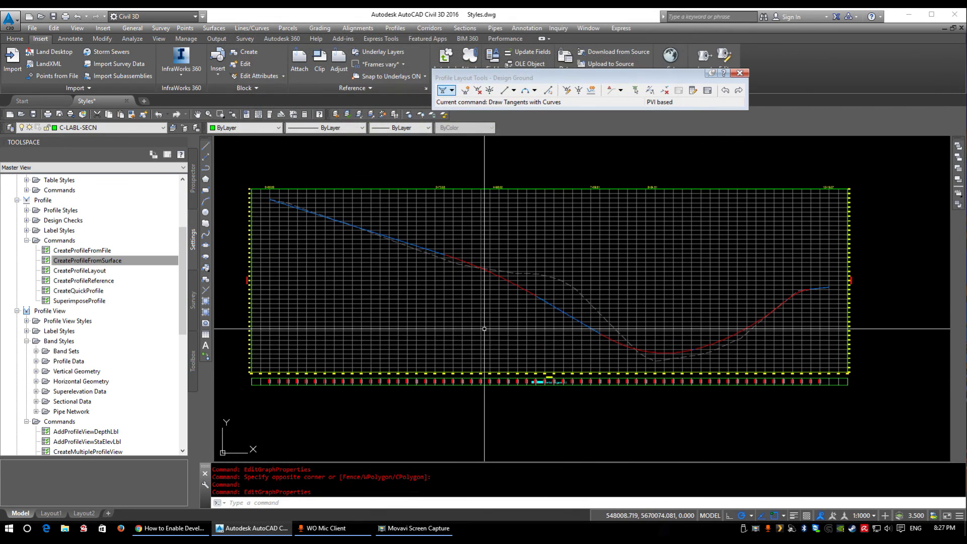
Step: Collapse the Profile commands and the Alignment, Profile and Profile View collections in the settings tree
middle_drag(313, 361, 479, 368)
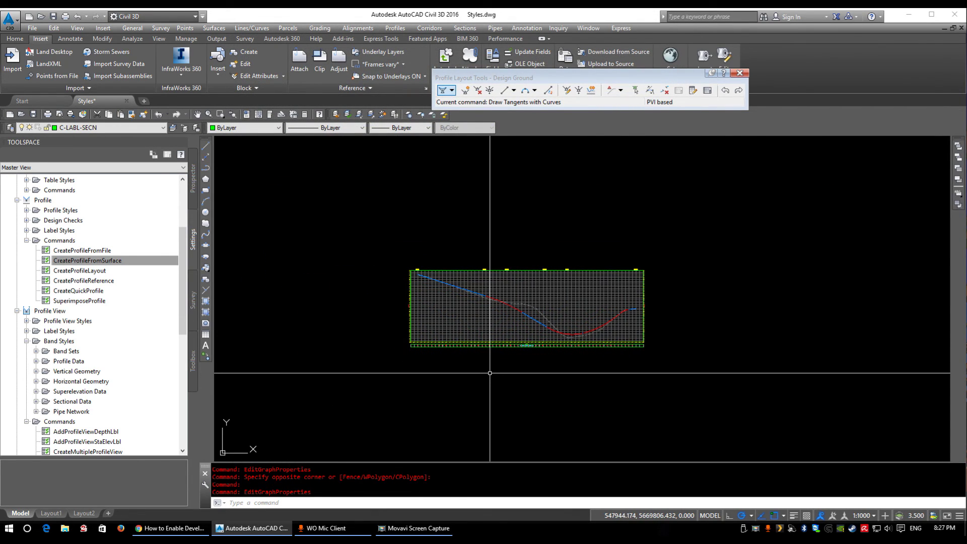
click(26, 241)
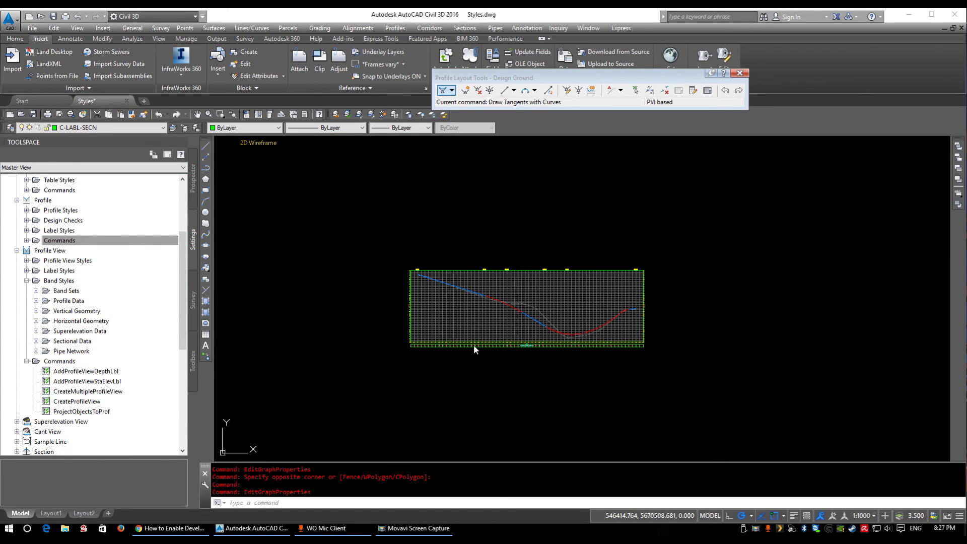
scroll(13, 254, up, 4)
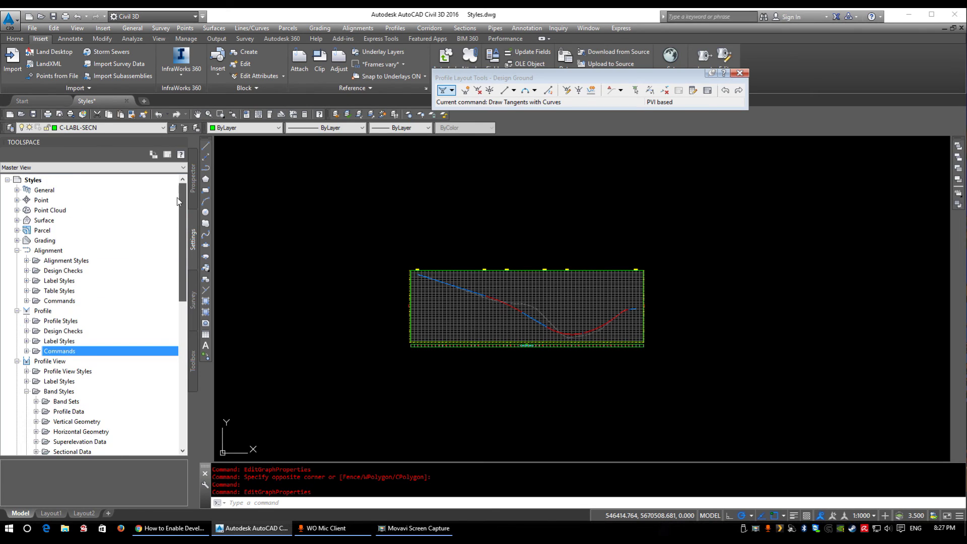
click(17, 251)
click(17, 260)
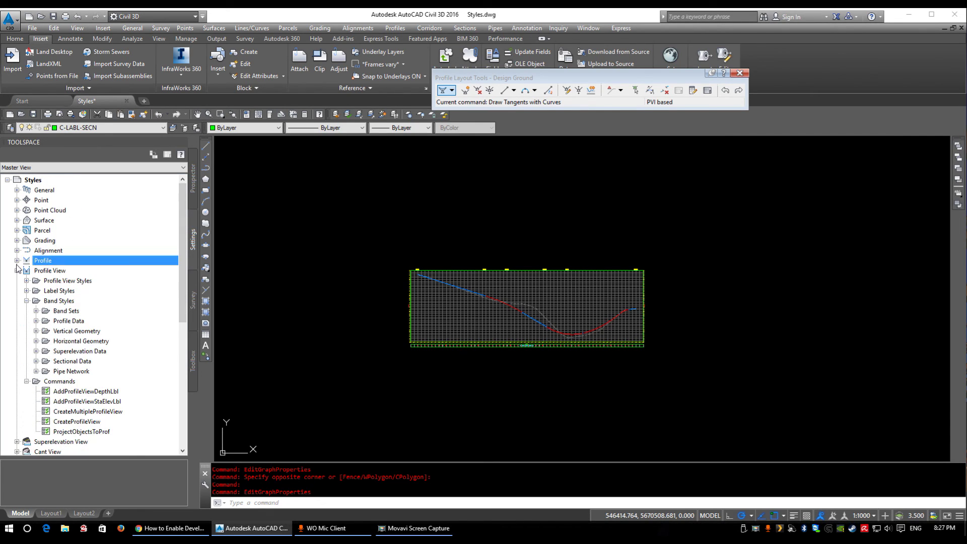
click(17, 271)
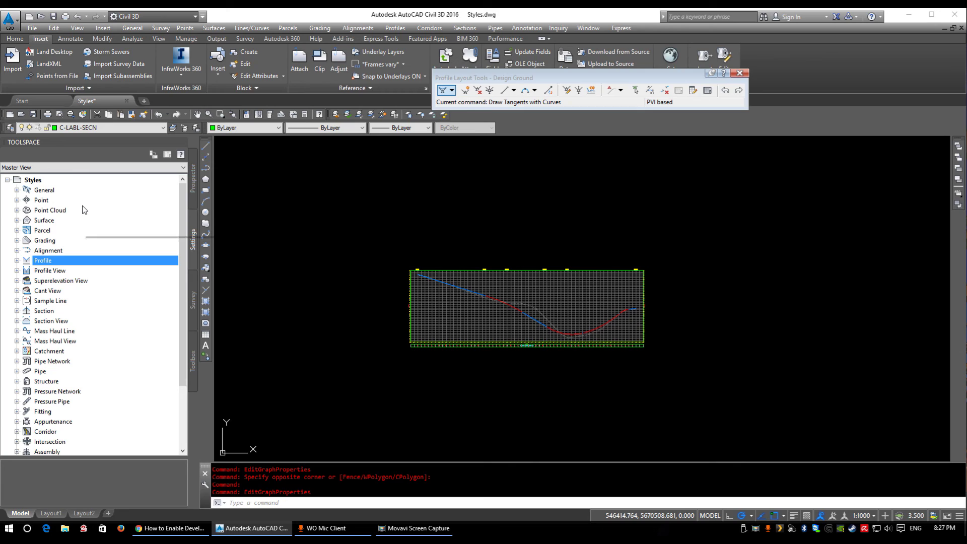
Step: Expand General and its Multipurpose Styles, and look over the Marker Styles and Feature Line Styles
click(44, 190)
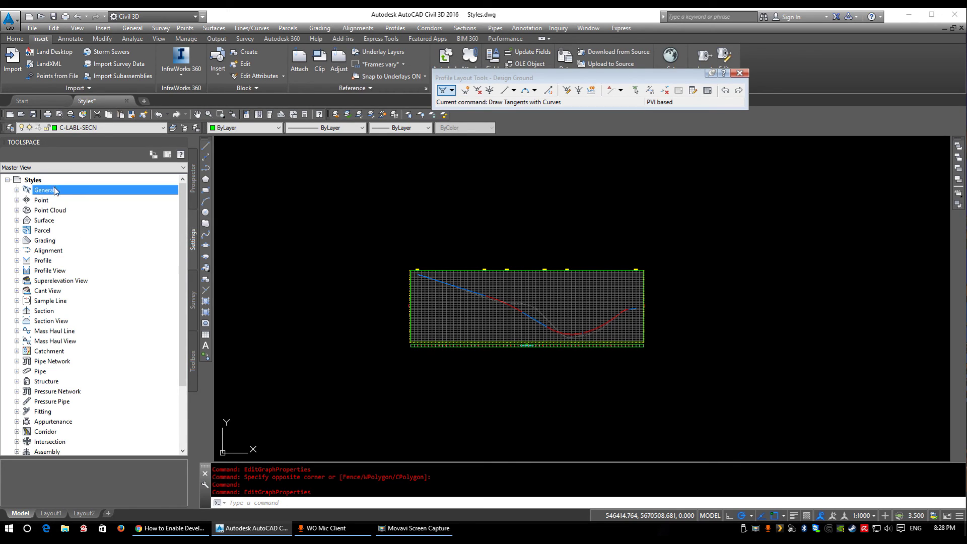
click(17, 191)
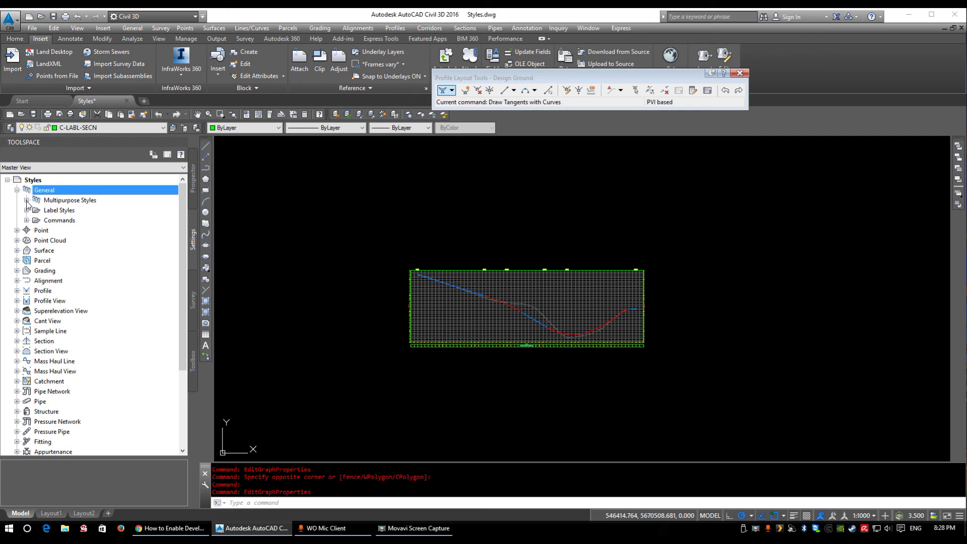
click(26, 200)
click(76, 213)
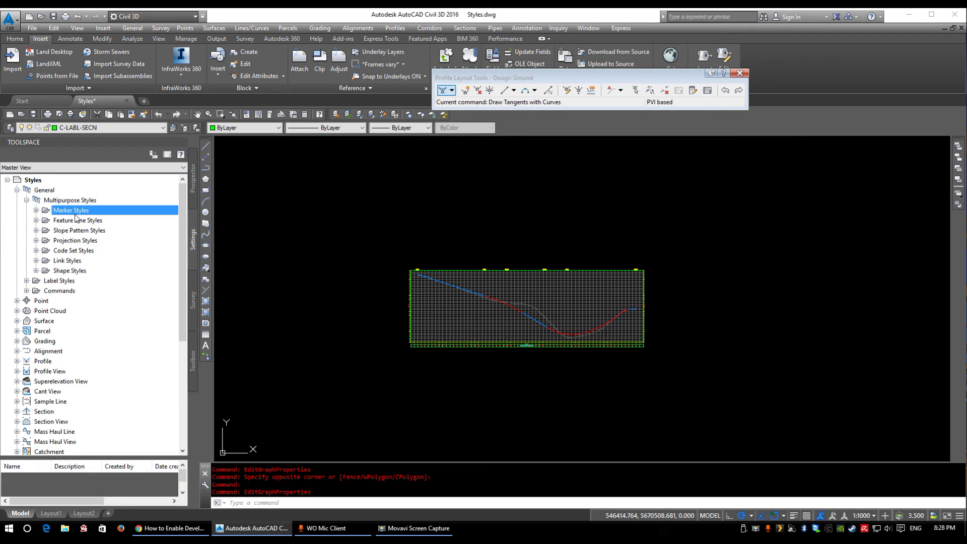
click(85, 222)
scroll(141, 282, down, 2)
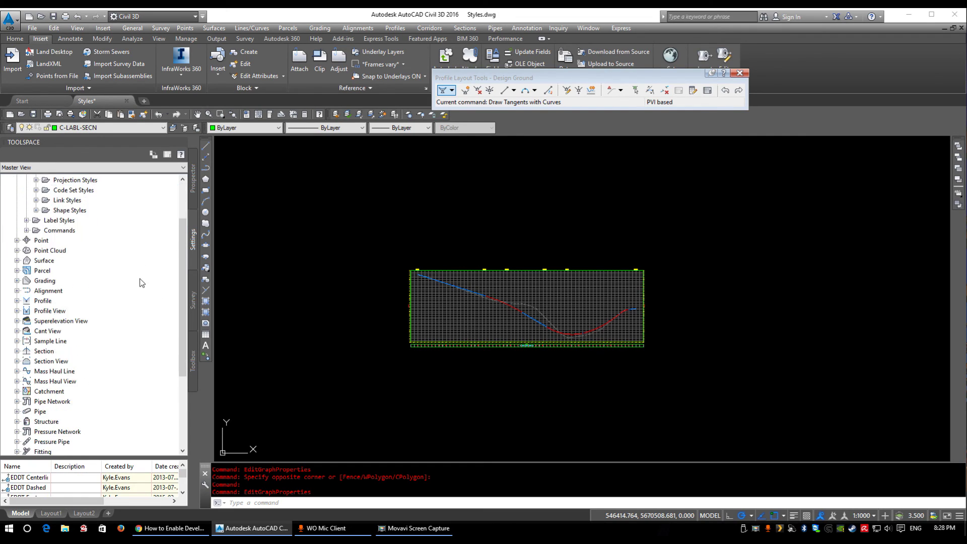
Step: Expand the Point, Surface and Parcel collections and look over the Label Styles within each
double_click(43, 241)
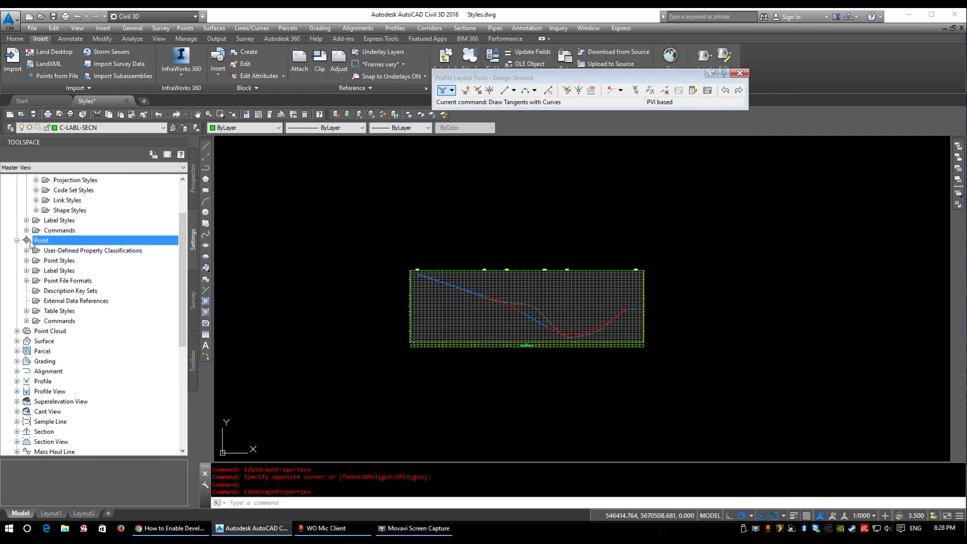
double_click(58, 271)
scroll(151, 250, down, 3)
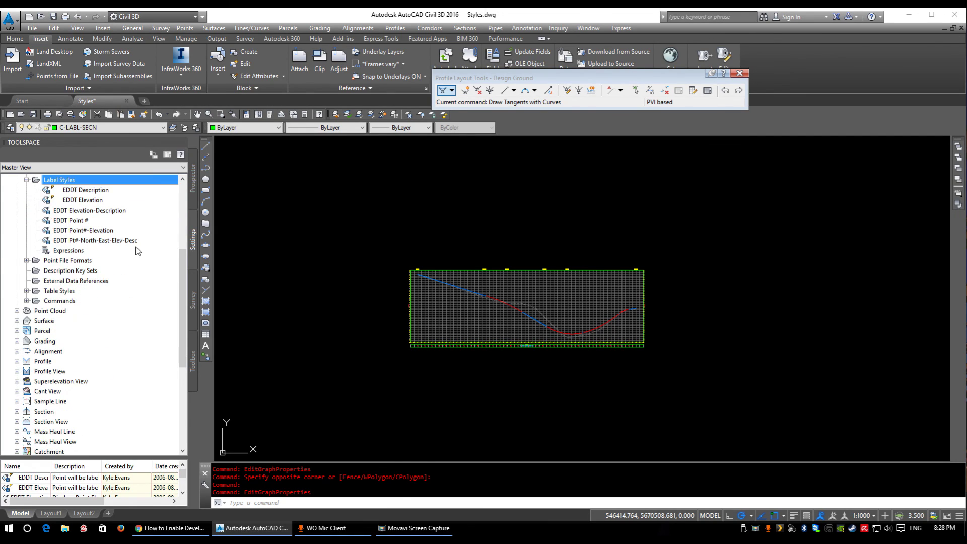
double_click(44, 321)
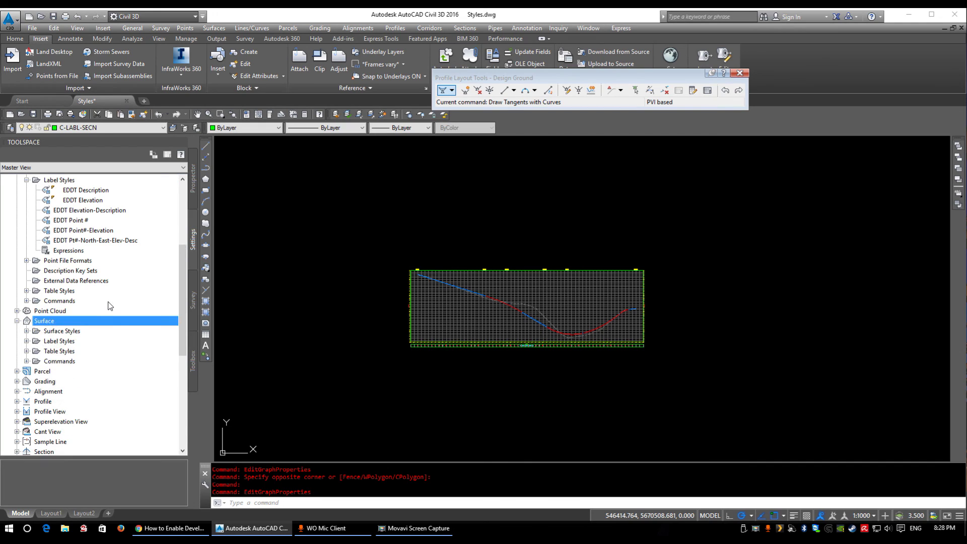
scroll(64, 277, down, 3)
double_click(58, 251)
scroll(58, 252, down, 3)
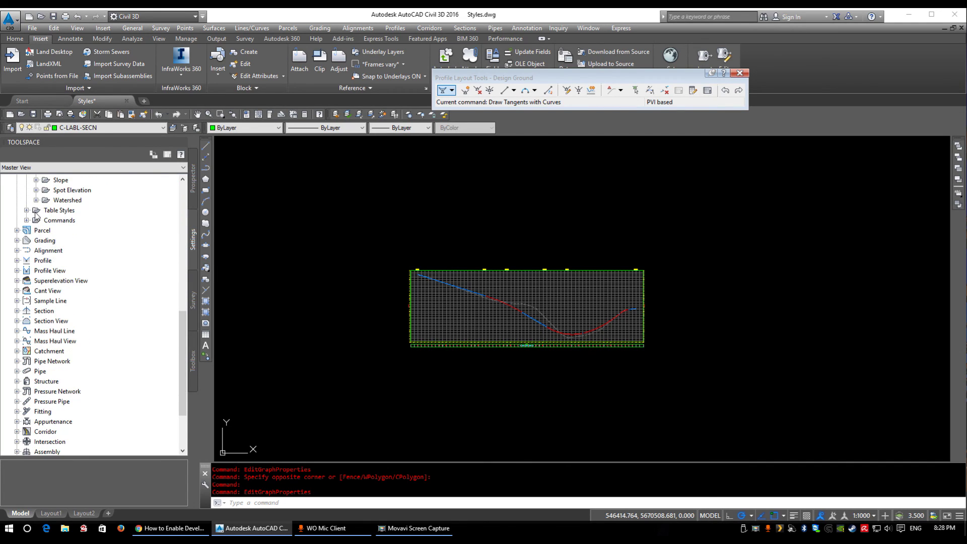
double_click(42, 230)
double_click(59, 262)
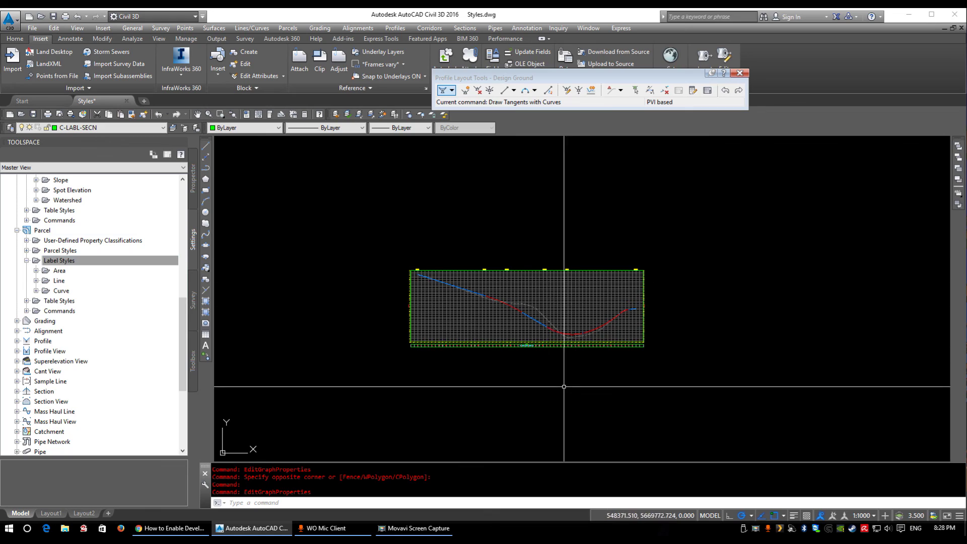